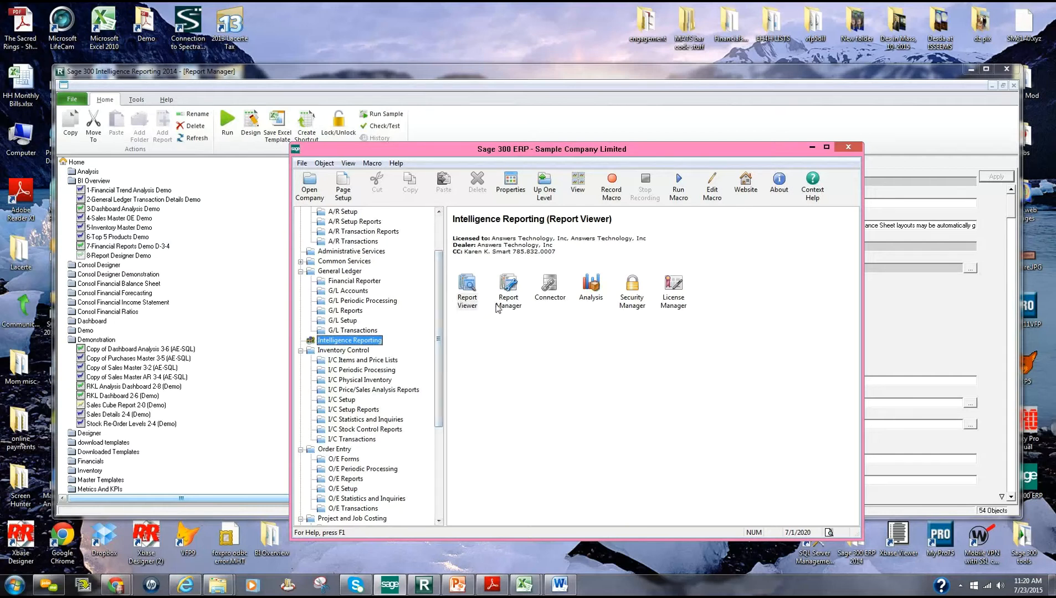
- Minimize the Sage 300 ERP window and hide the advanced report properties in Report Manager
left_click(814, 151)
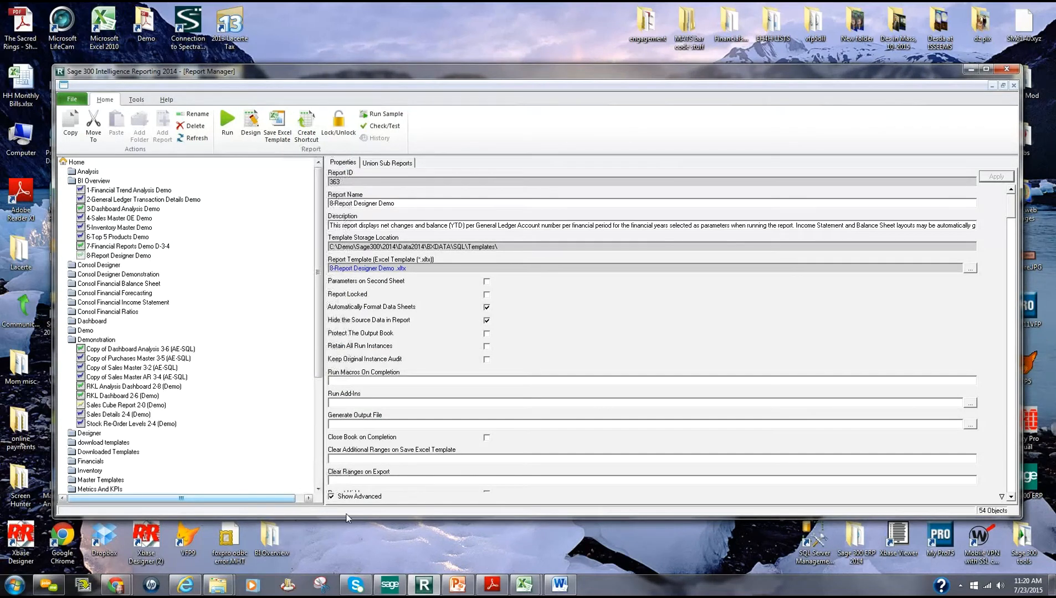
left_click(333, 497)
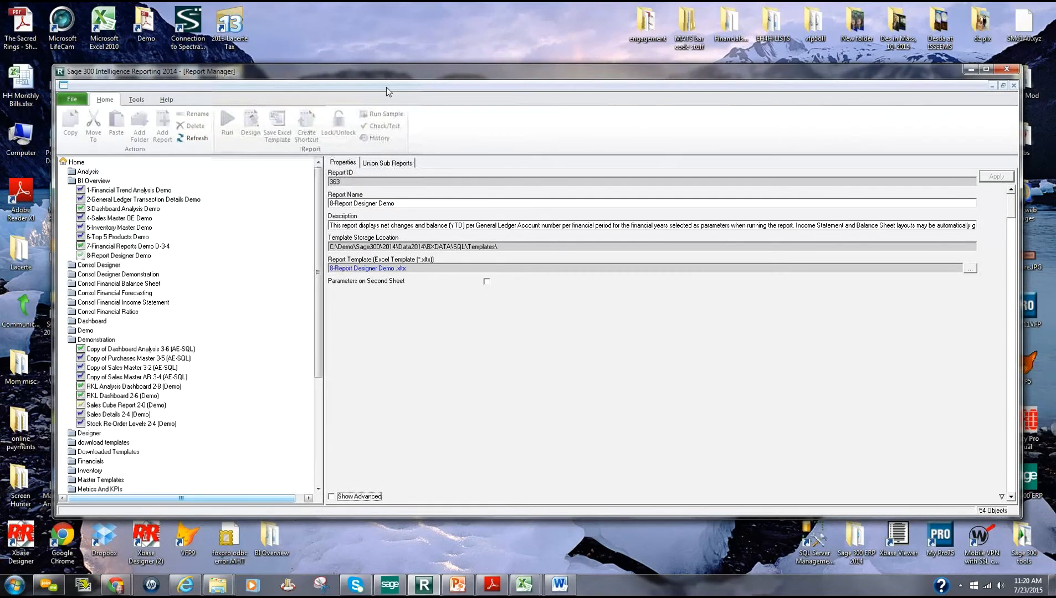
left_click_drag(404, 78, 405, 59)
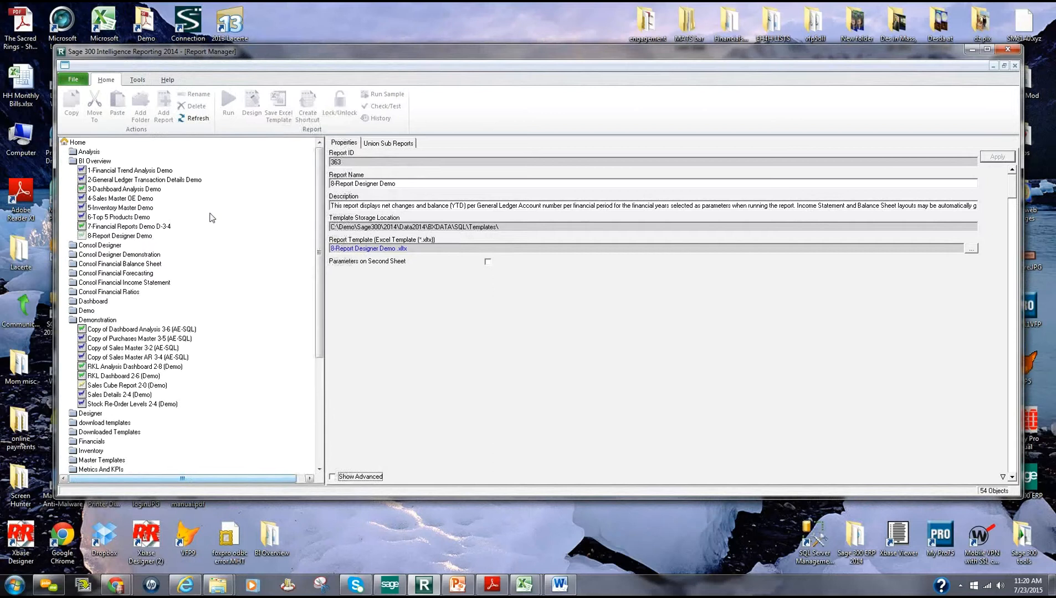
- Collapse and reopen the Home tree so only its folders are listed, and expand the BI Overview folder
double_click(78, 142)
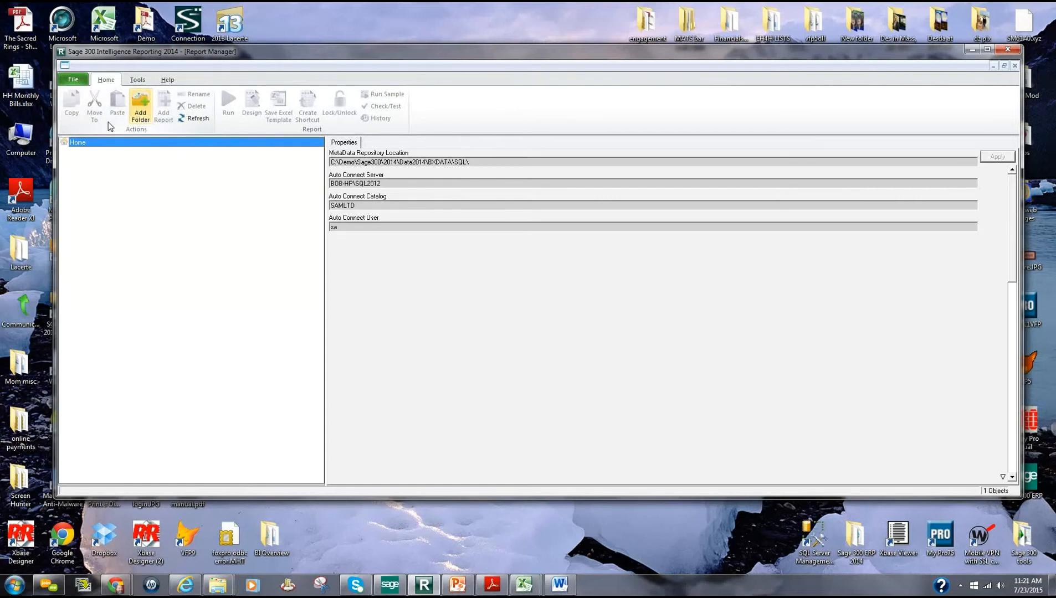
double_click(72, 143)
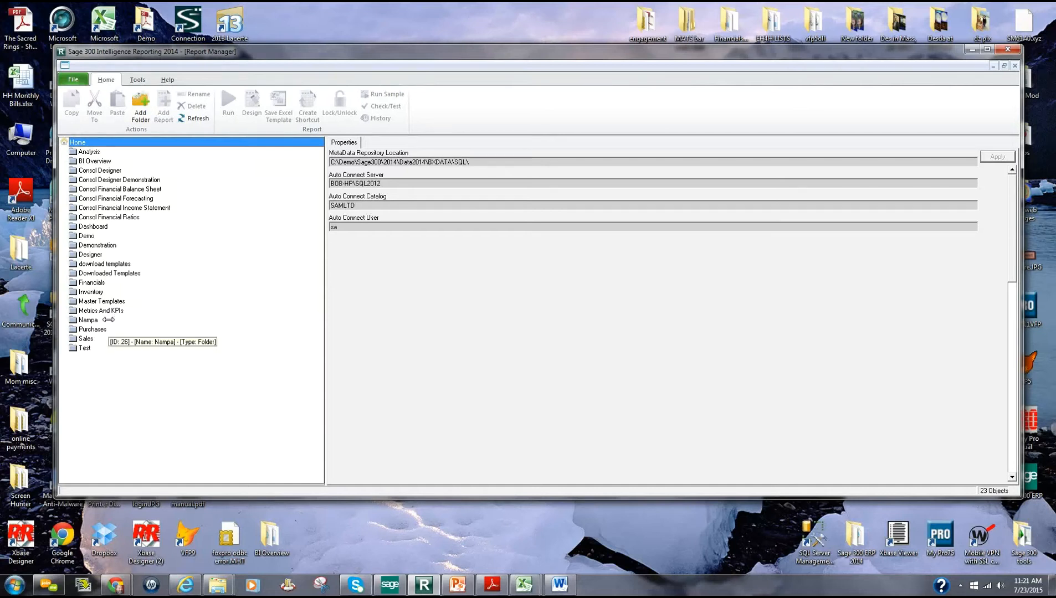
left_click(91, 161)
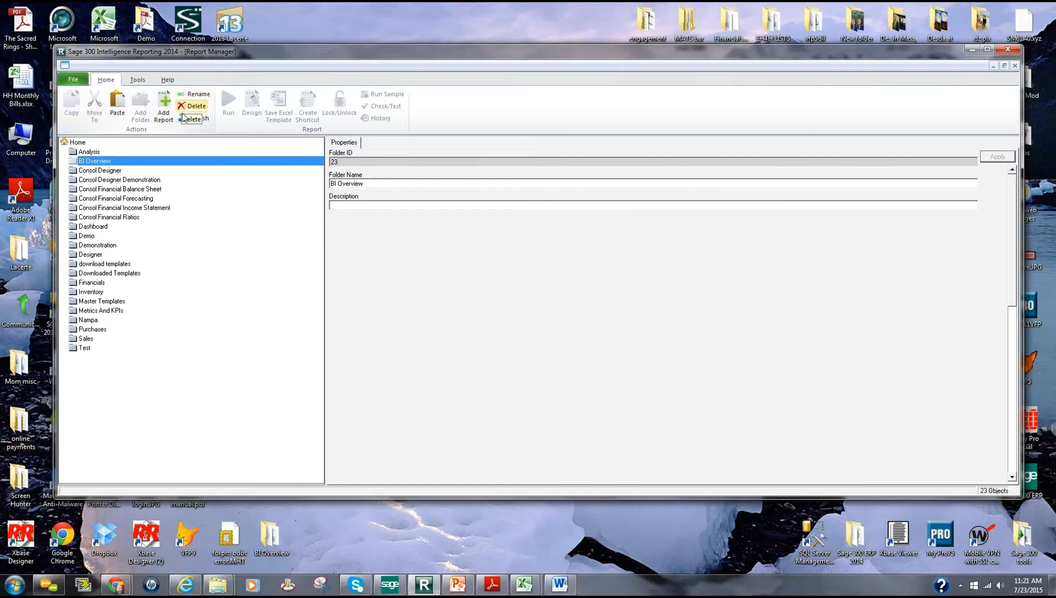
double_click(77, 163)
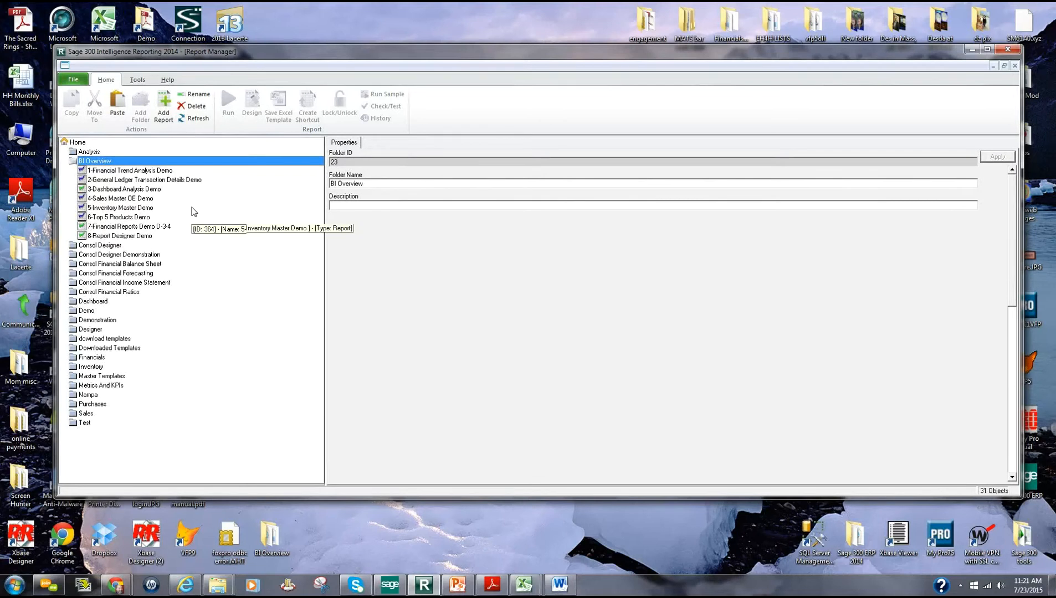
- Compare the commands available for the 1-Financial Trend Analysis Demo report with those for the BI Overview folder, including the tools
left_click(120, 174)
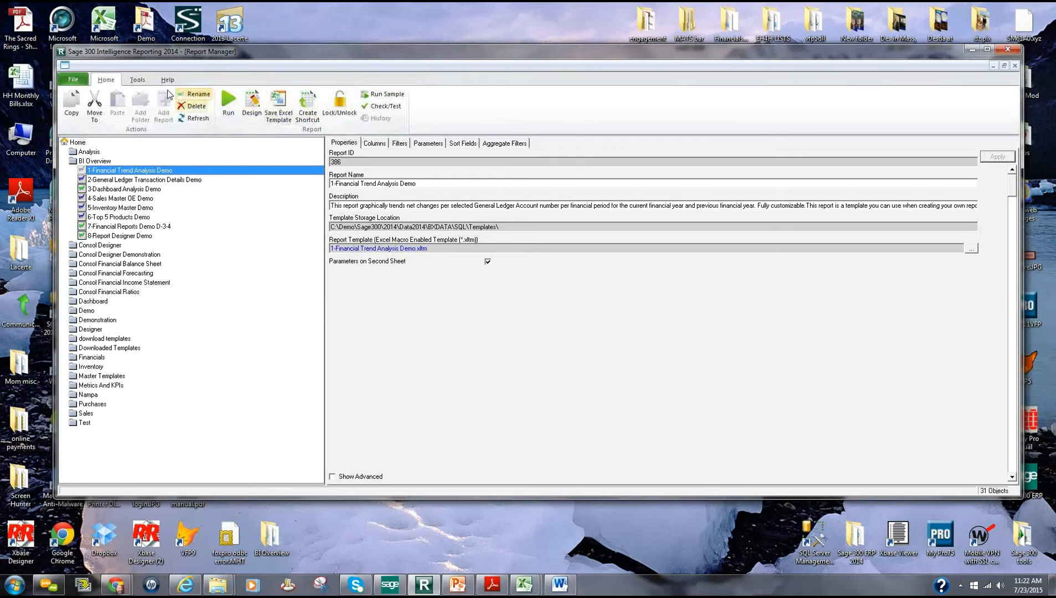
left_click(112, 163)
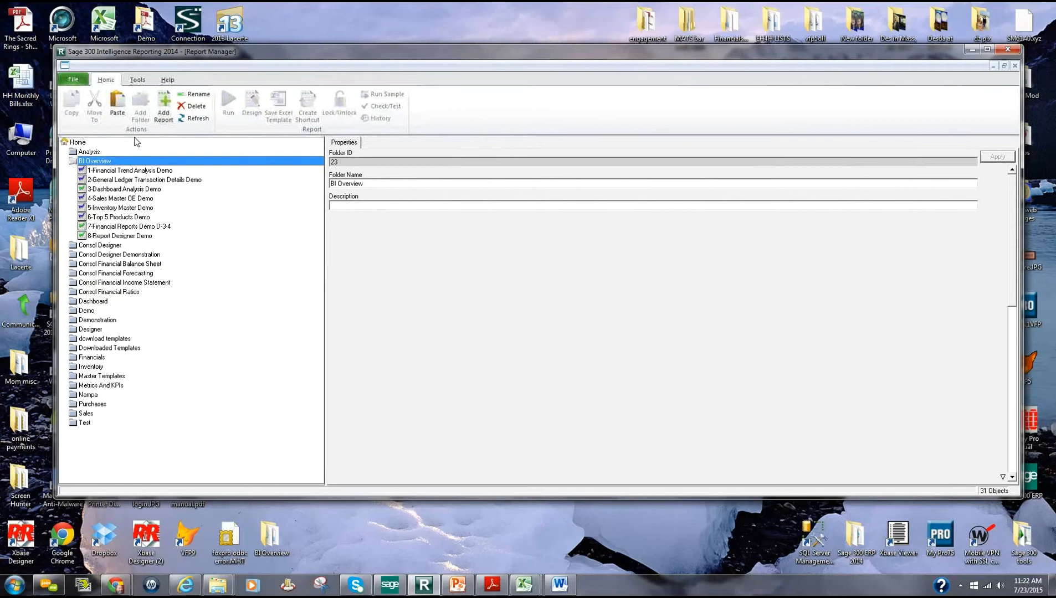
left_click(137, 80)
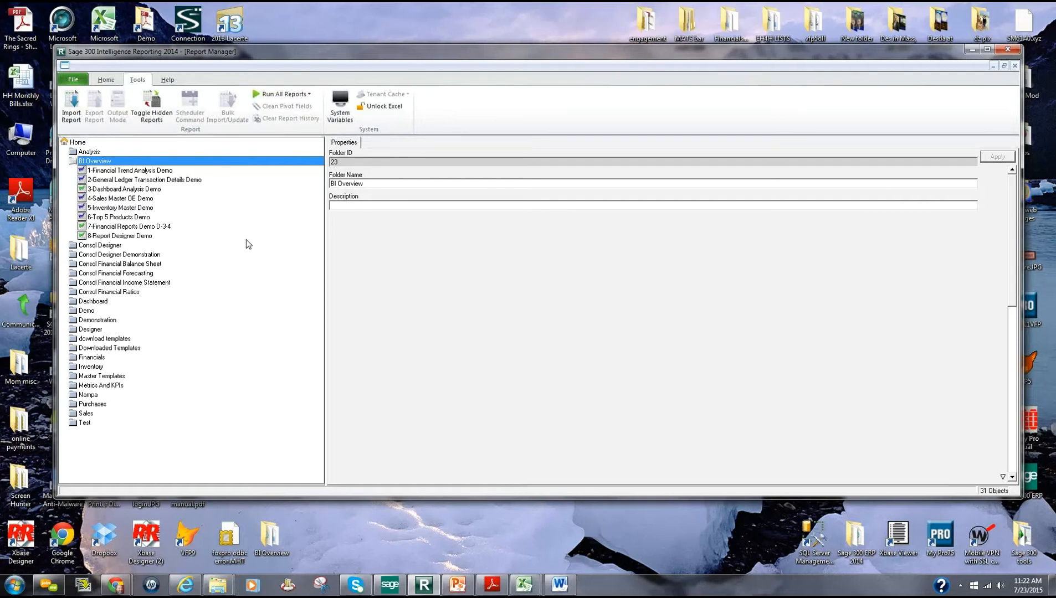
- Review the columns, filters and Financial Year parameter of the 1-Financial Trend Analysis Demo report
left_click(100, 173)
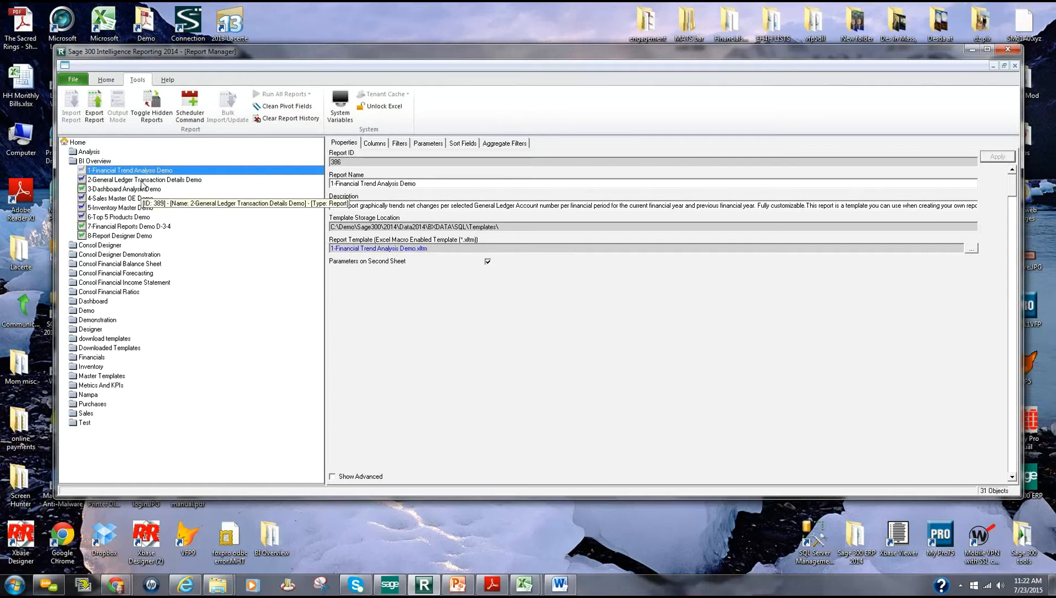
left_click(375, 143)
left_click(397, 145)
left_click(438, 146)
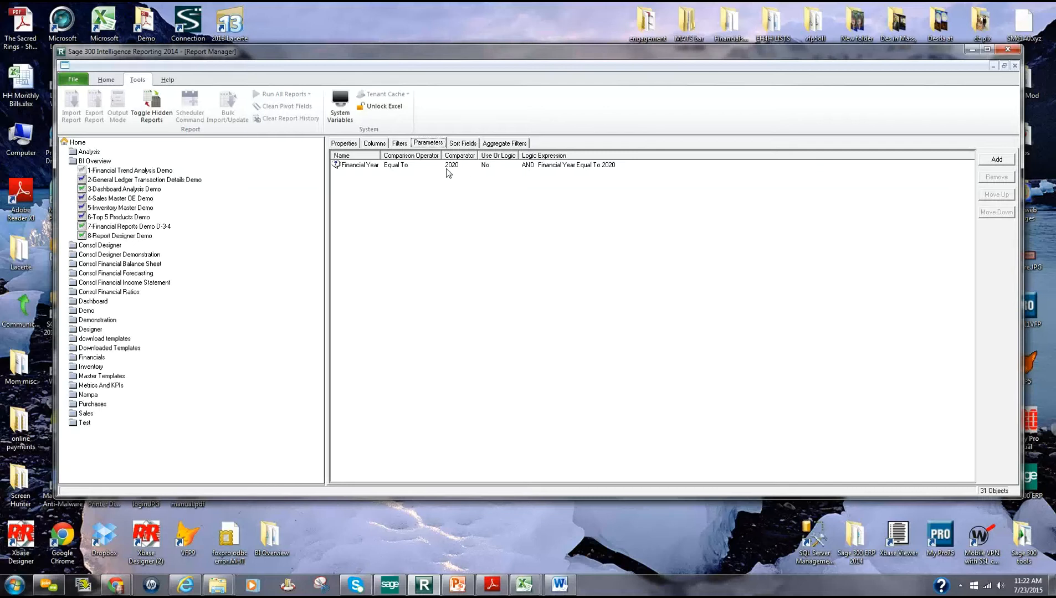
left_click(378, 169)
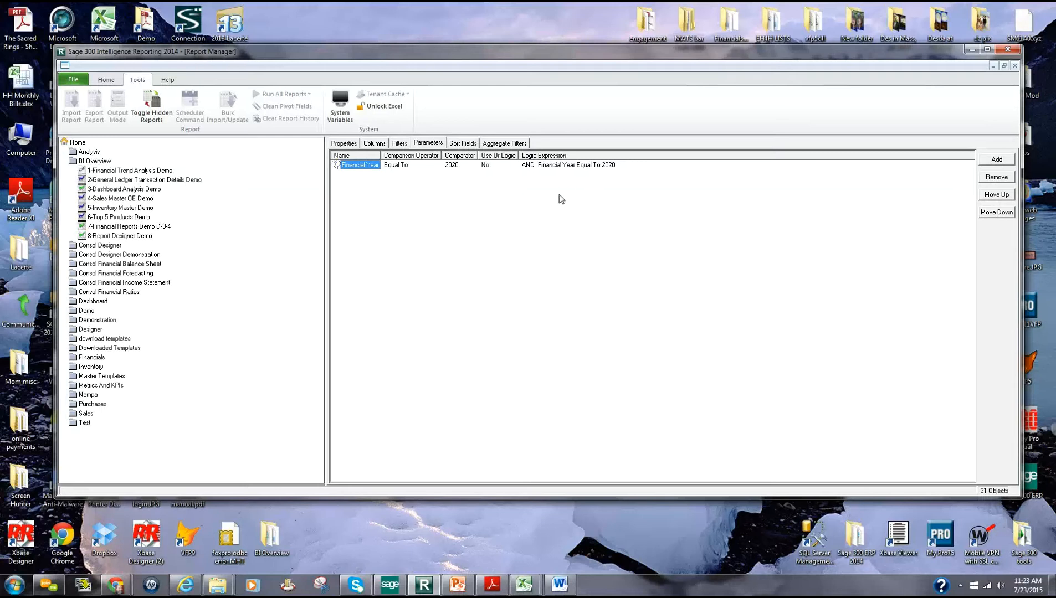
- Go through the Financial Trend Analysis report's properties, columns, filters and parameters again, finishing on its properties
left_click(154, 172)
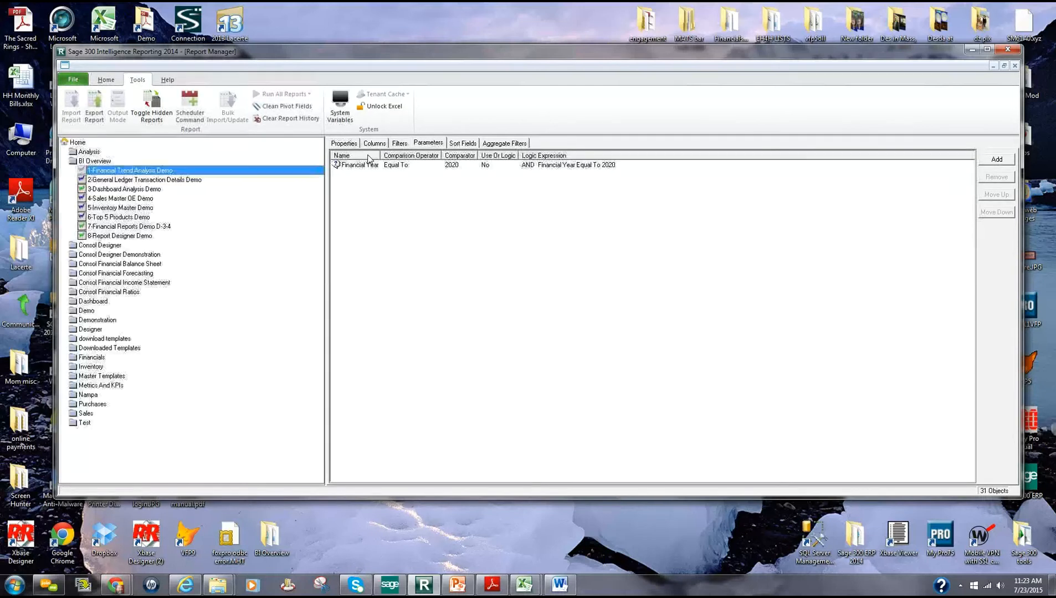
left_click(343, 144)
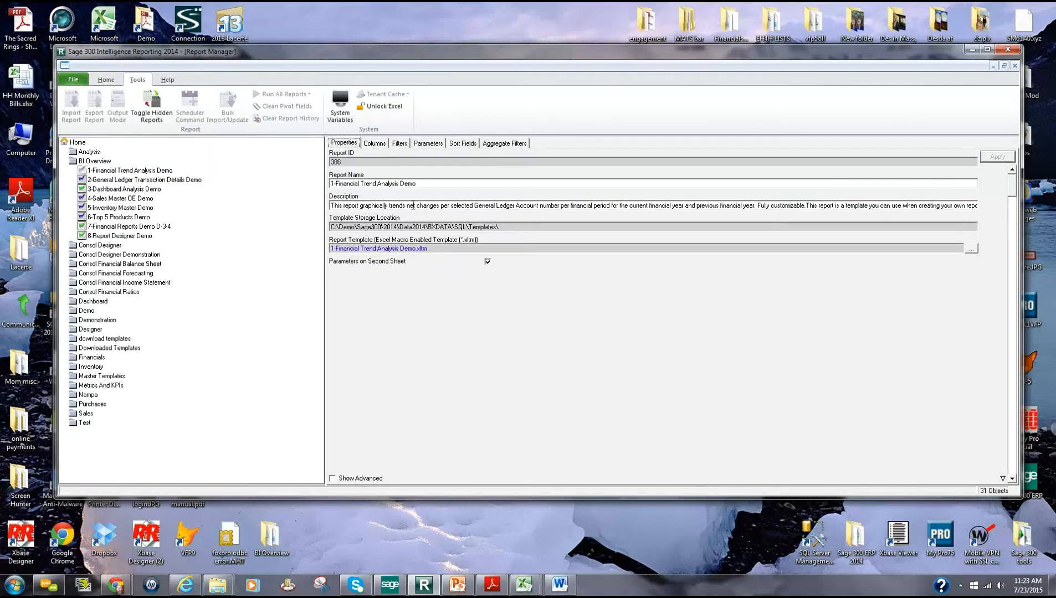
left_click(375, 144)
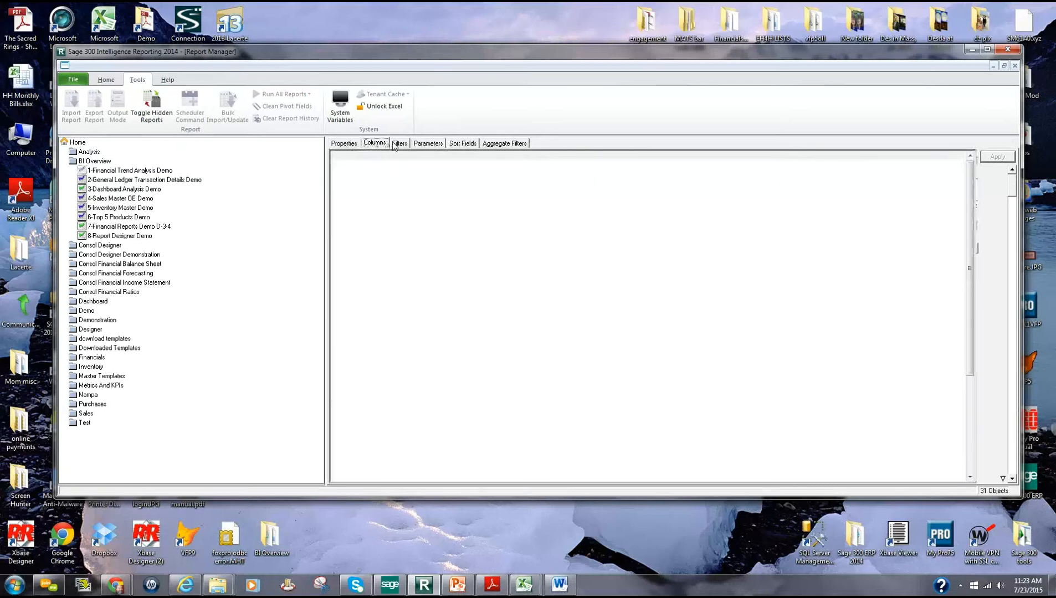
left_click(399, 143)
left_click(421, 146)
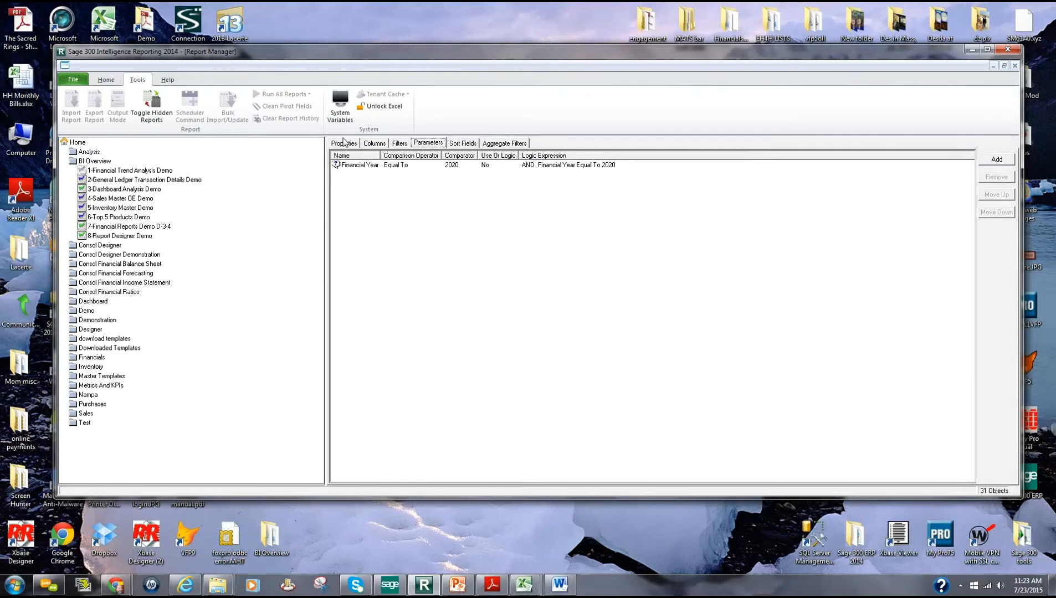
left_click(342, 144)
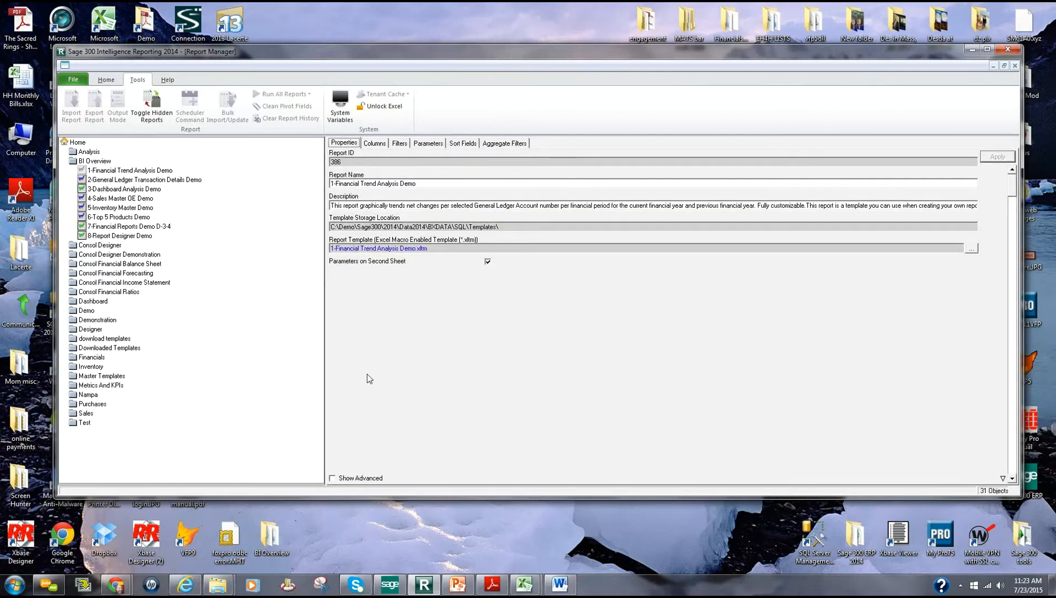
- Expand the 1-Financial Trend Analysis Demo report in the tree and inspect its source container and columns
double_click(107, 173)
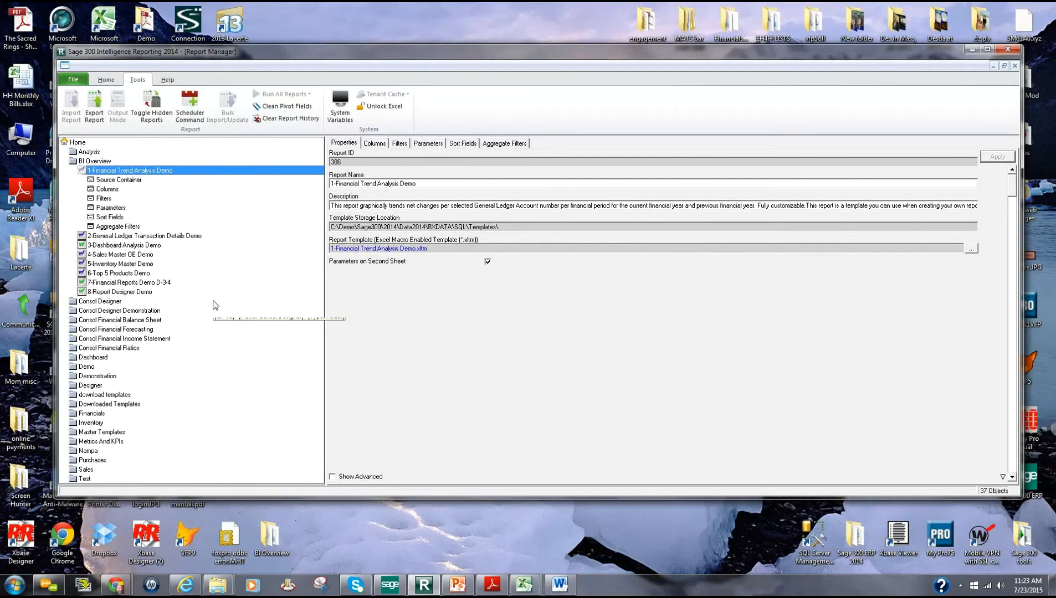
left_click(113, 181)
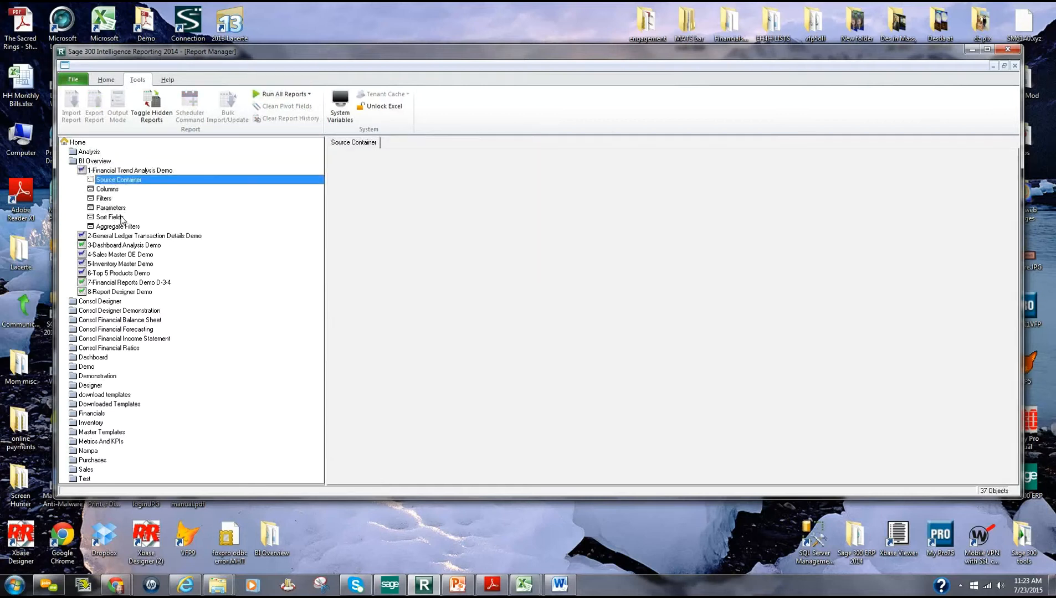
double_click(114, 180)
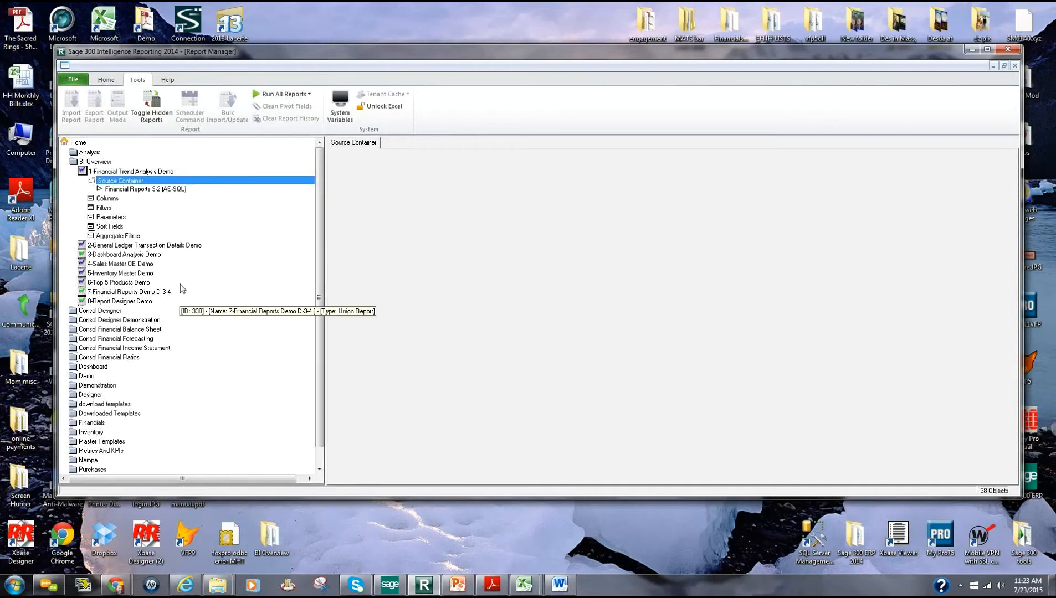
left_click(127, 189)
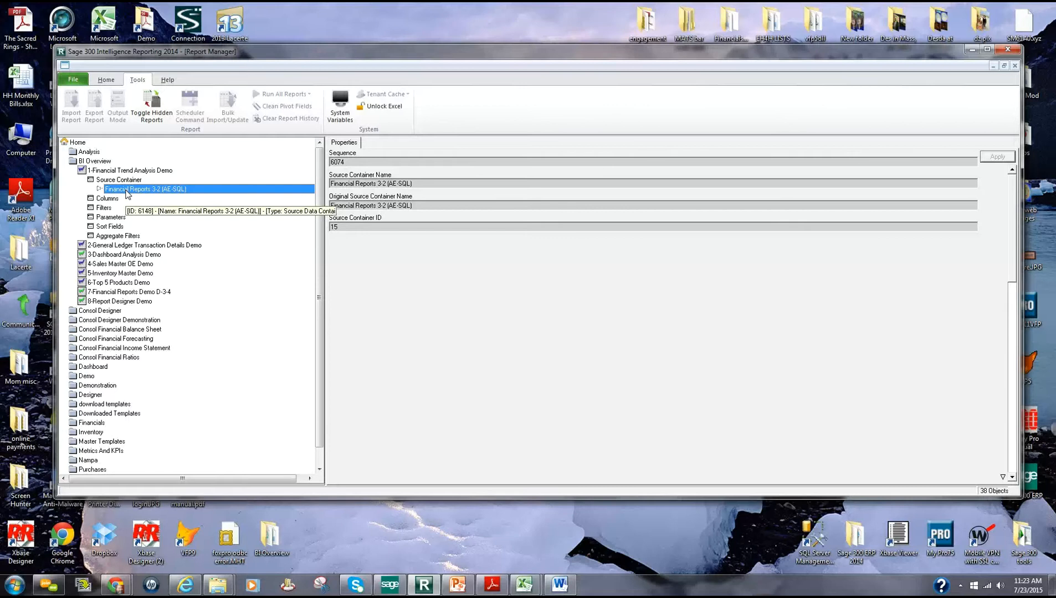
left_click(108, 198)
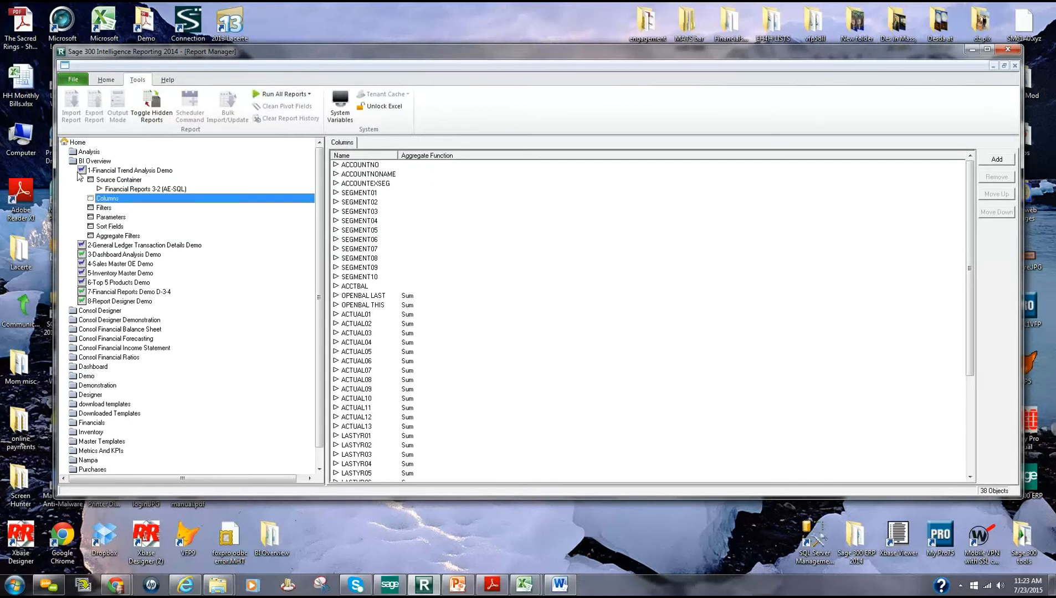
left_click(91, 171)
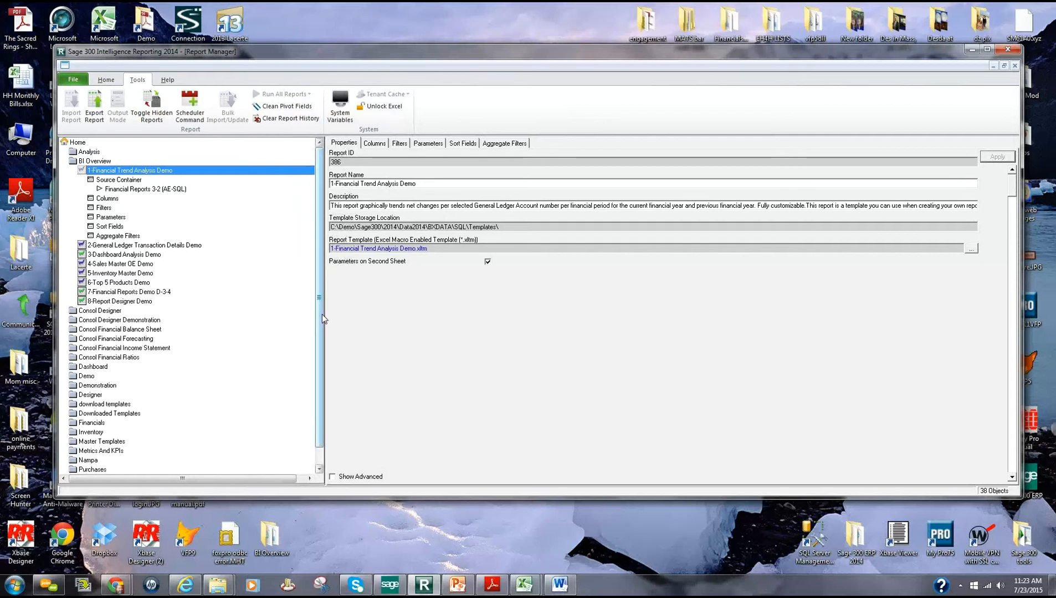
- Expand the Inventory folder and view the Inventory Master 3-3 (AE-SQL) report's details
scroll(321, 332, "down", 1)
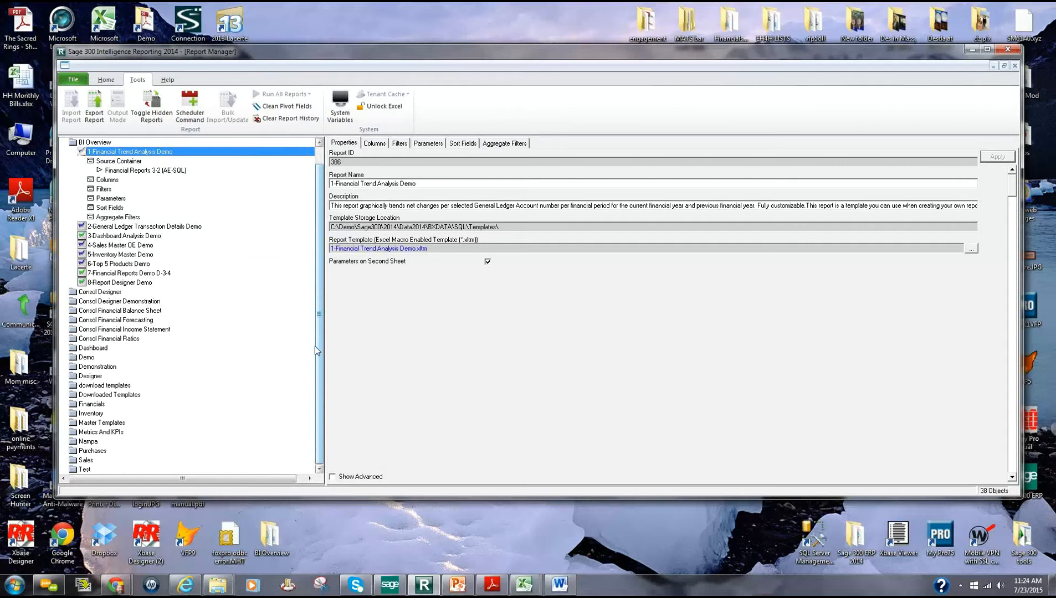
left_click(92, 416)
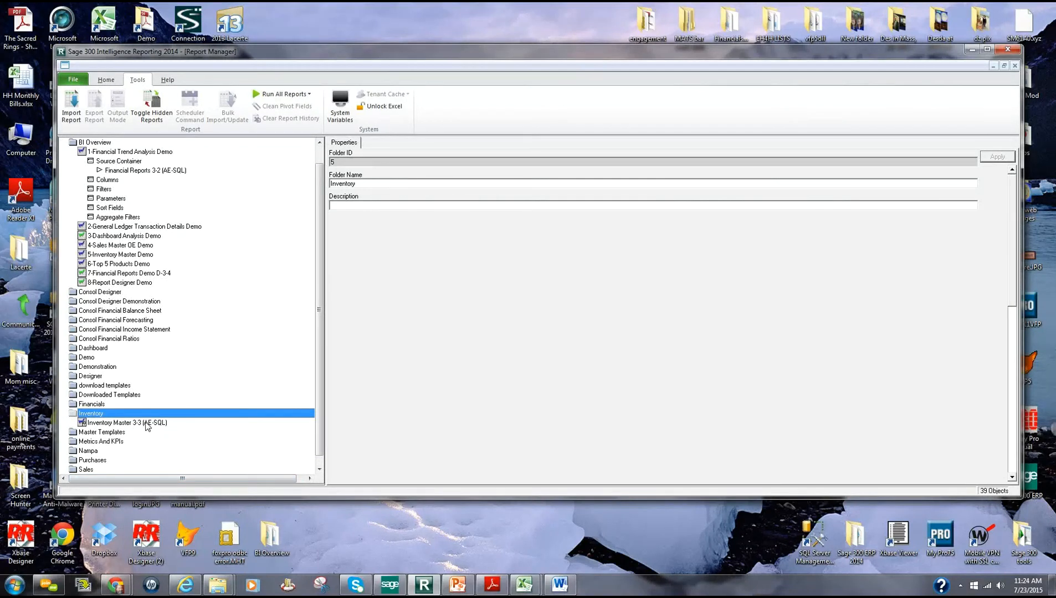
left_click(147, 425)
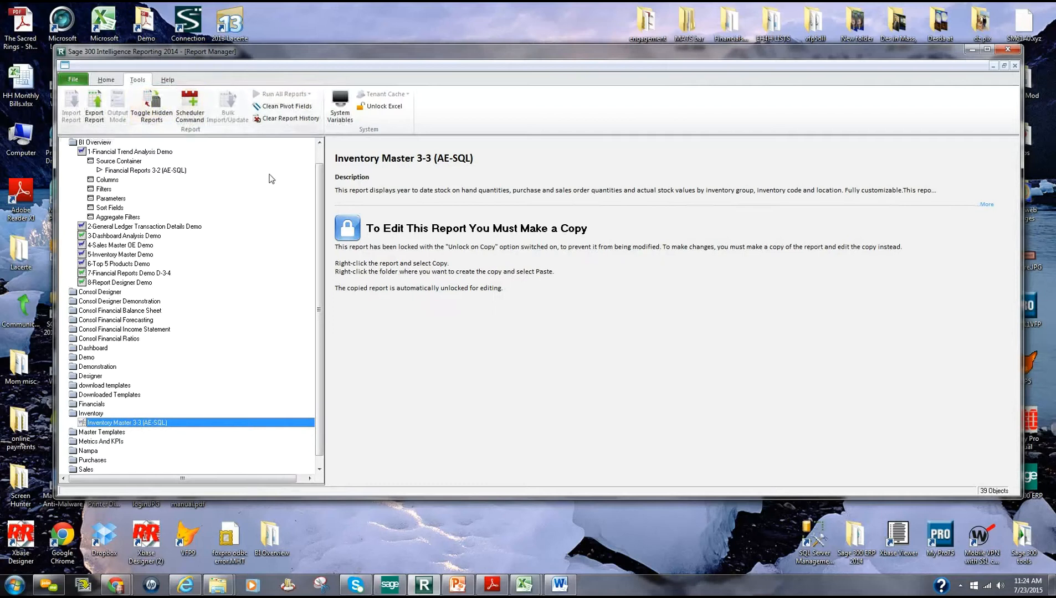
- Copy the Inventory Master 3-3 (AE-SQL) report into the Demo folder
left_click(113, 81)
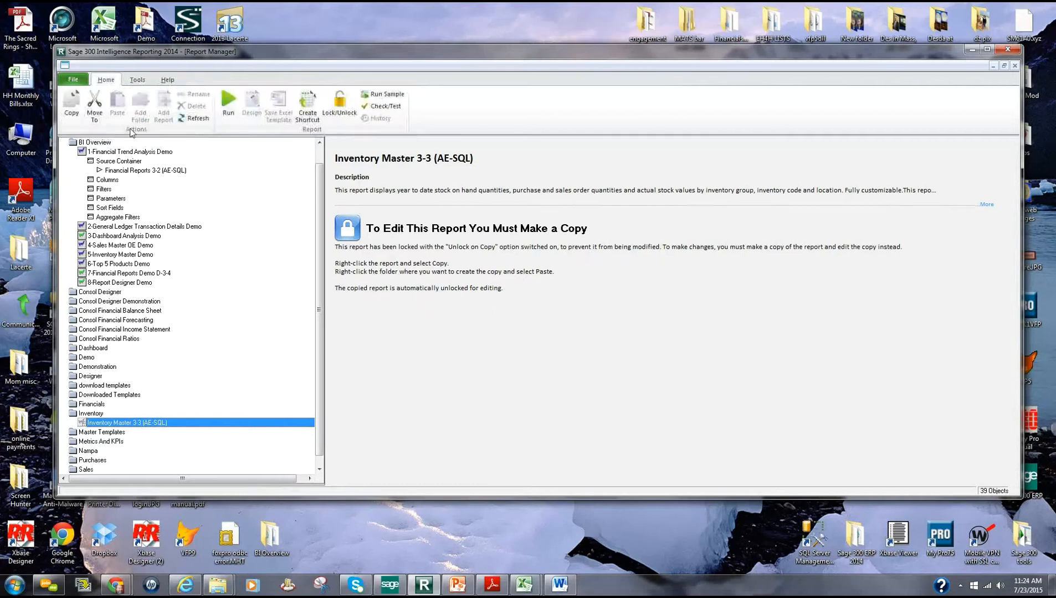
right_click(194, 427)
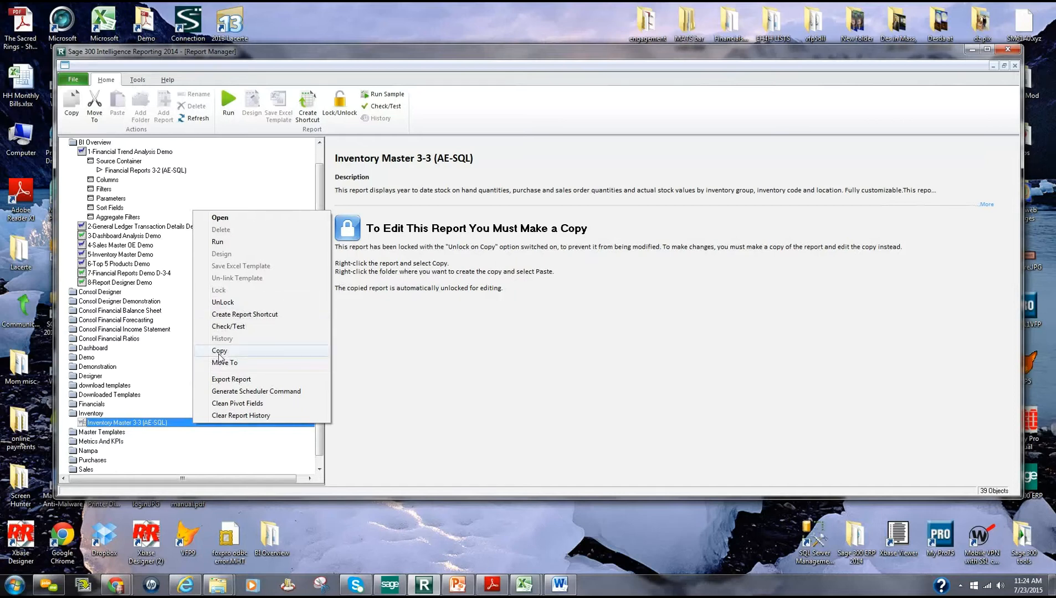
left_click(72, 104)
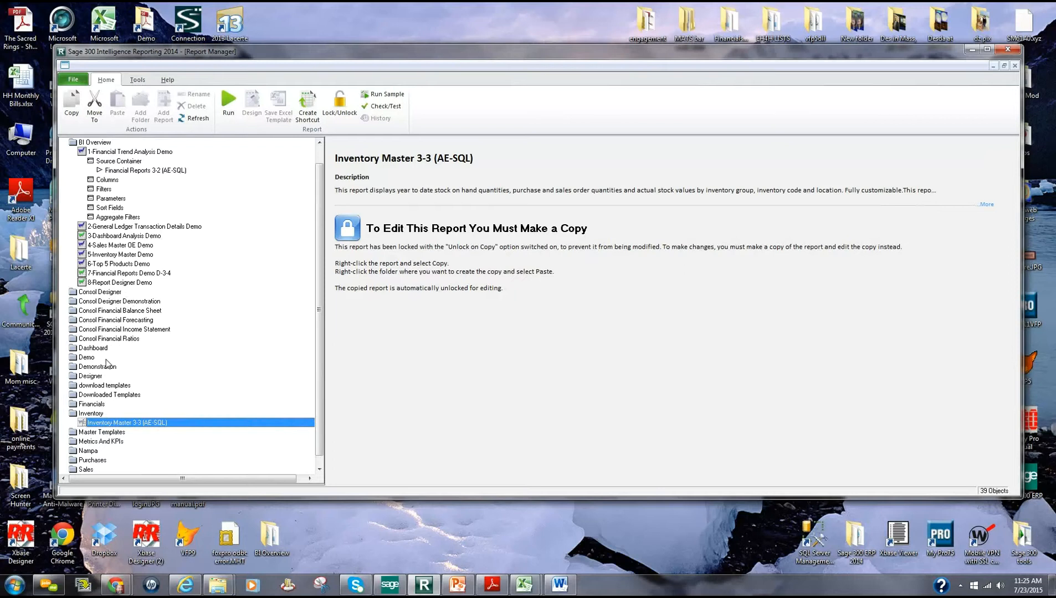
double_click(88, 358)
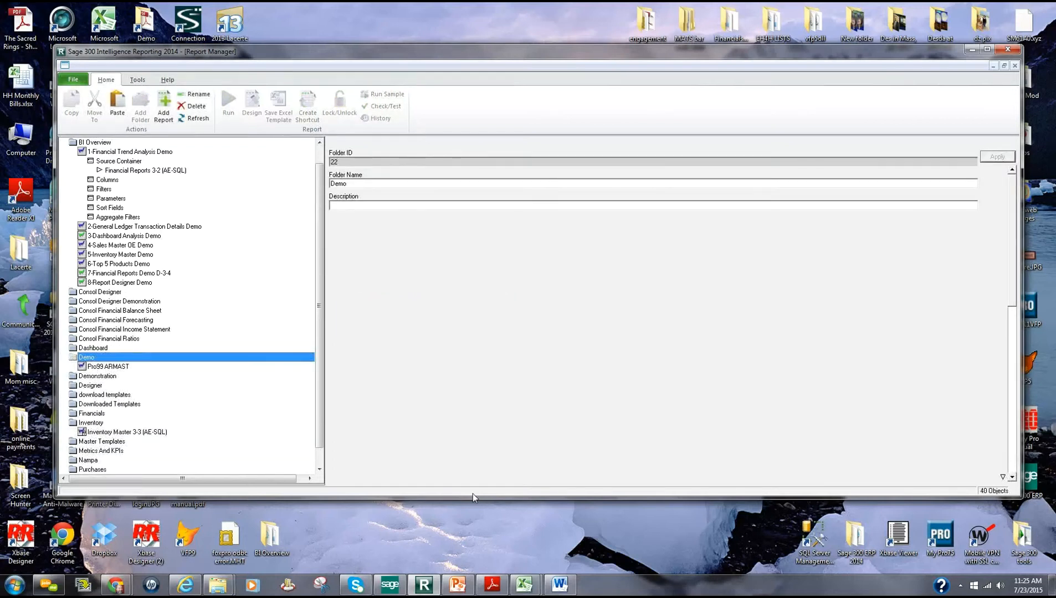
left_click(117, 105)
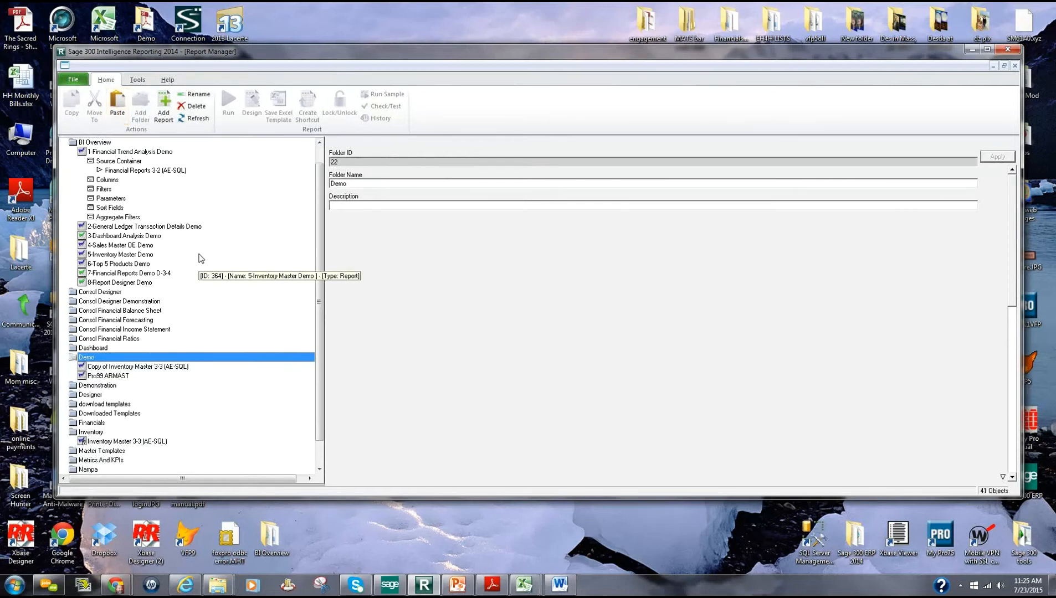
- Review the properties and columns of the copied Inventory Master 3-3 report in the Demo folder
left_click(105, 368)
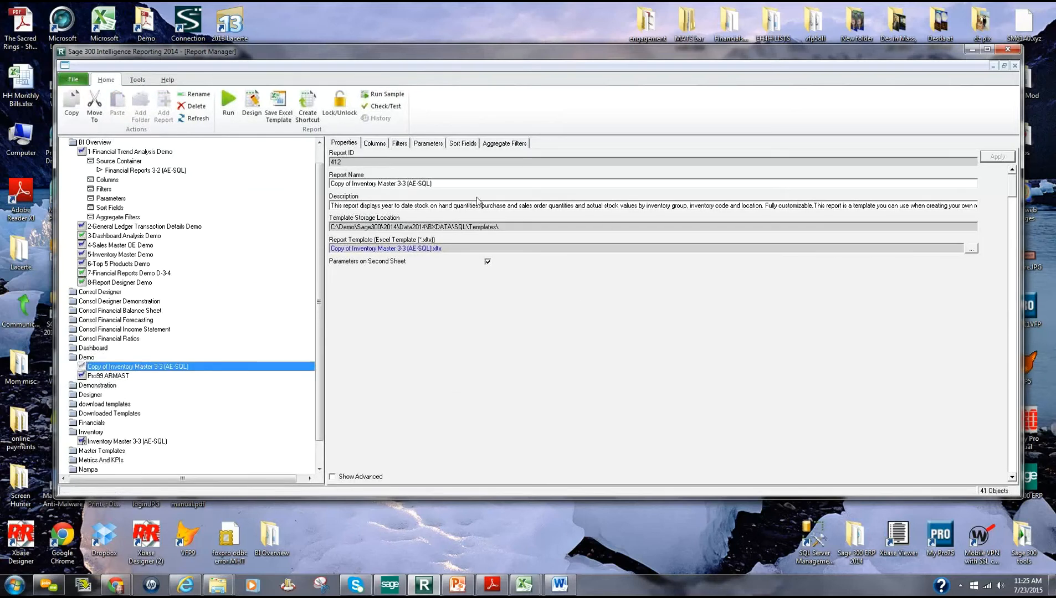
left_click(377, 147)
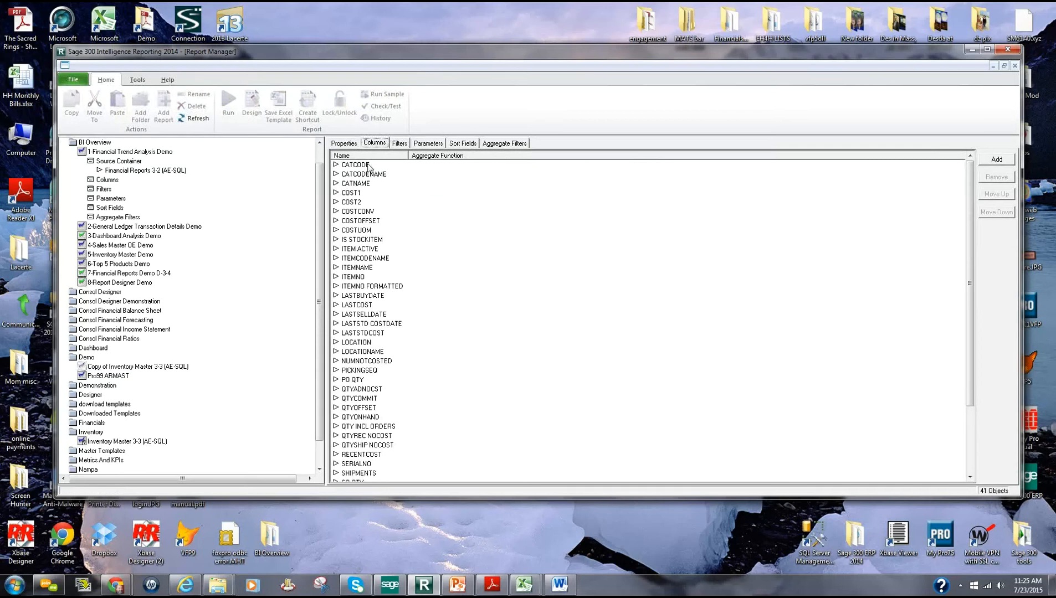
left_click(355, 146)
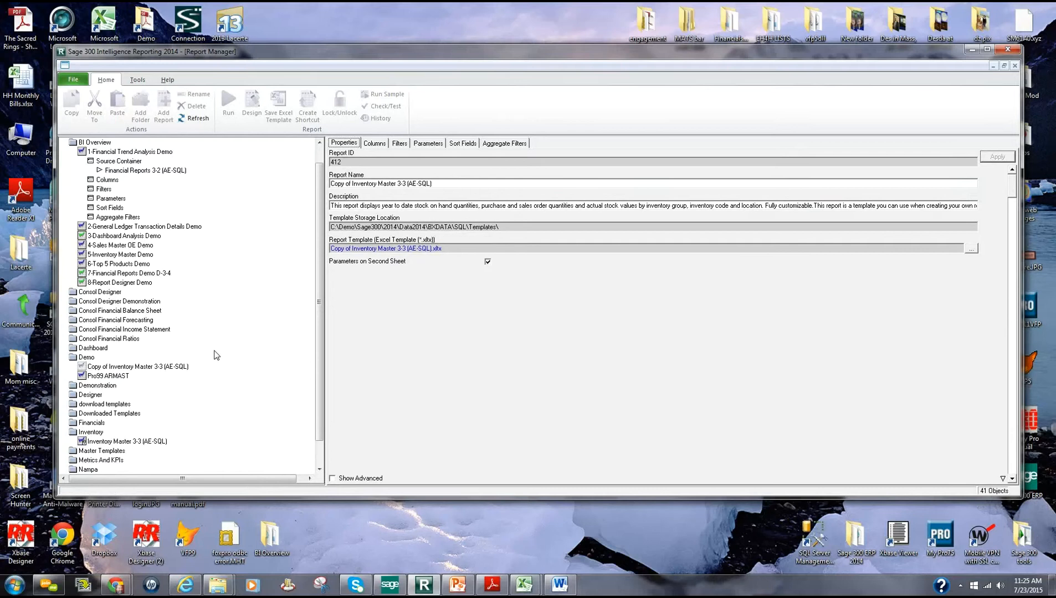
left_click(100, 366)
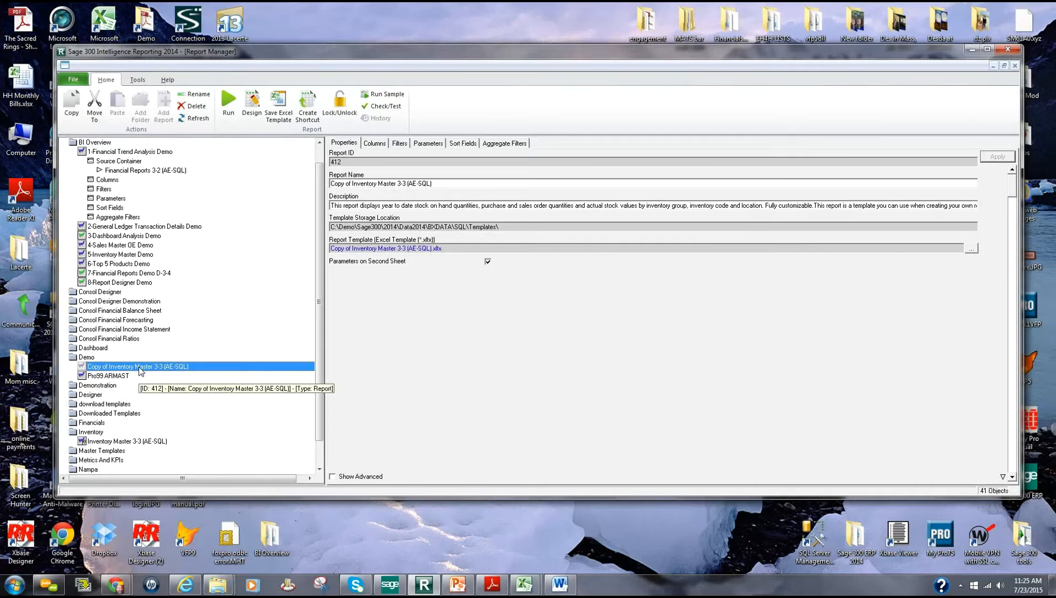
left_click(198, 95)
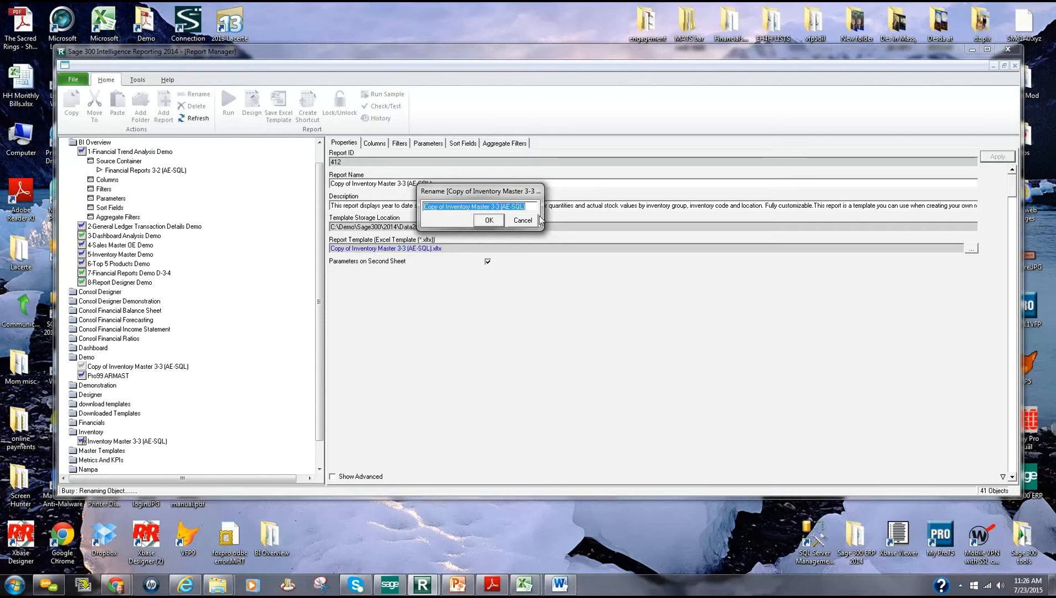
left_click(525, 222)
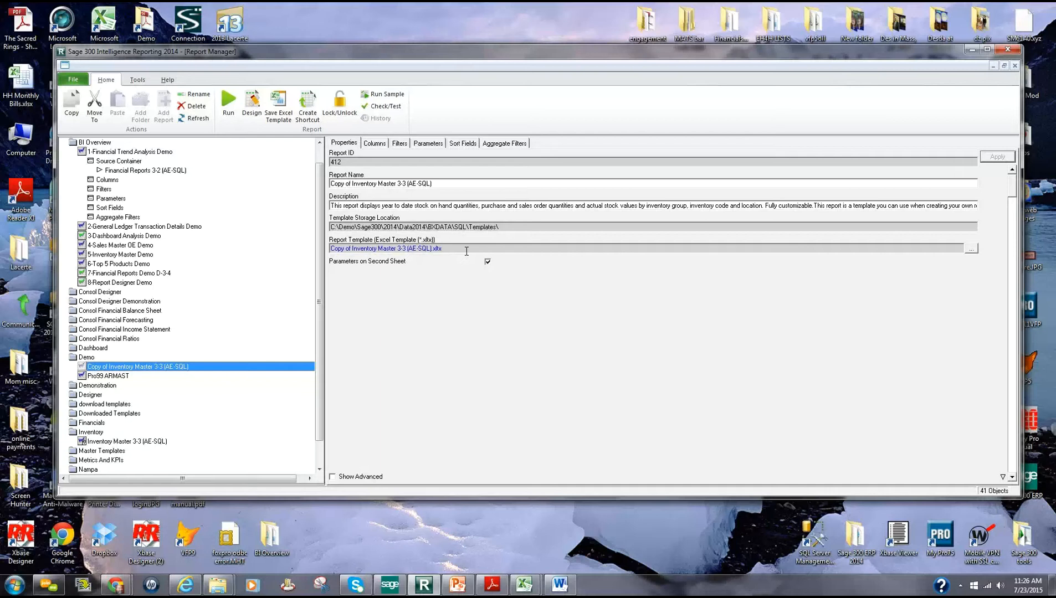
left_click(524, 246)
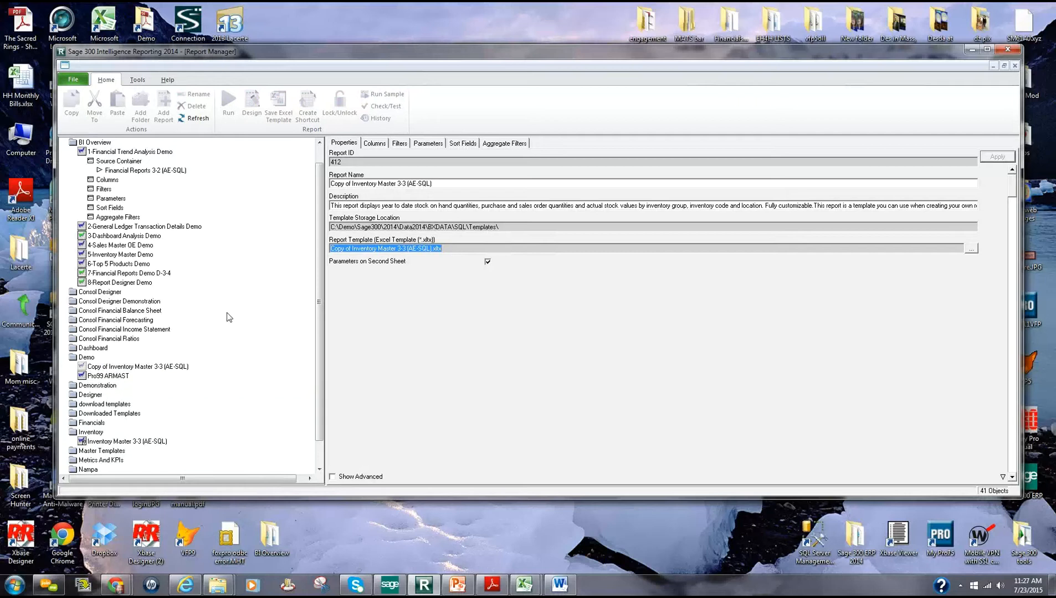
- Rename the copied Inventory Master report in the Demo folder to "my inventory report", assigning a new template name and deleting the old template if unused
left_click(133, 368)
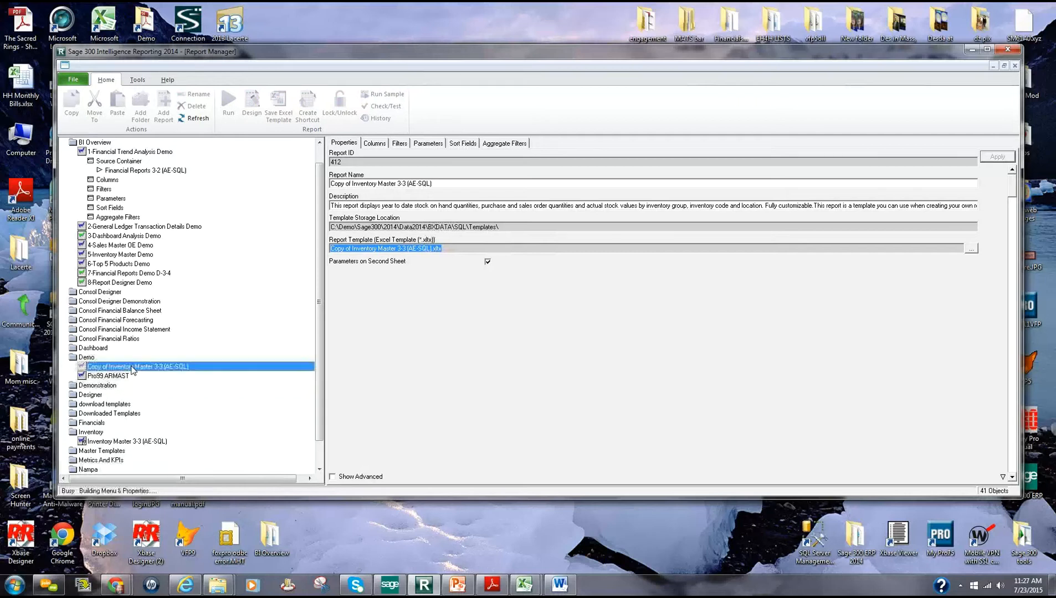
right_click(133, 371)
left_click(160, 159)
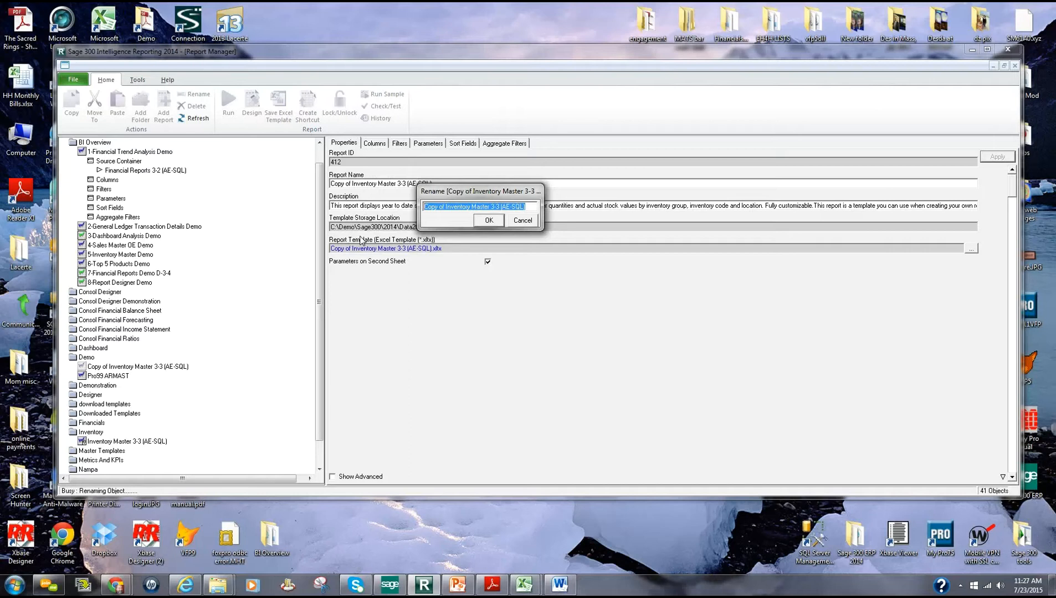
type("my inventory report")
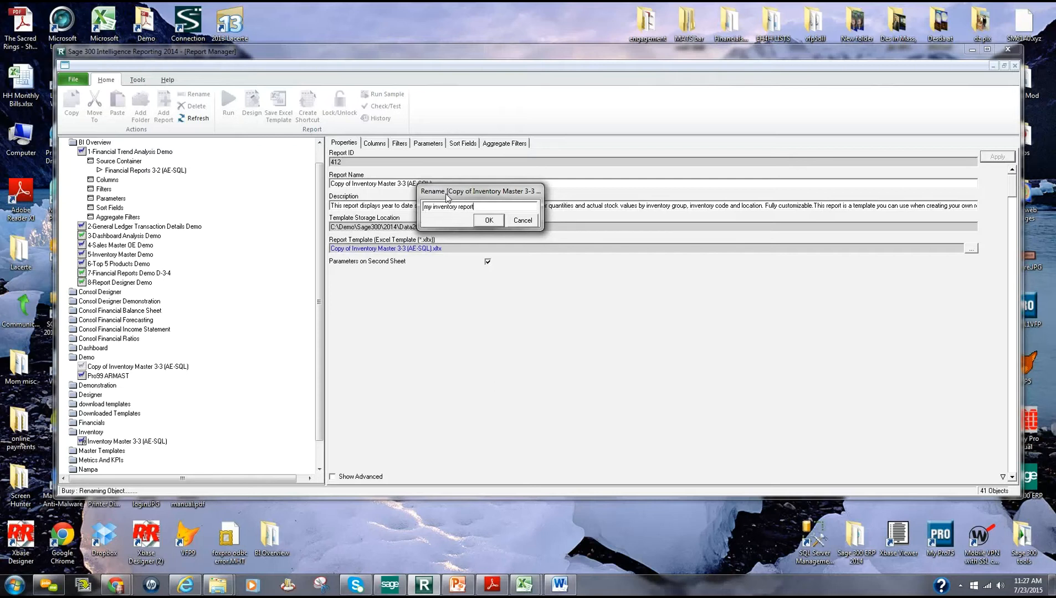
left_click(480, 221)
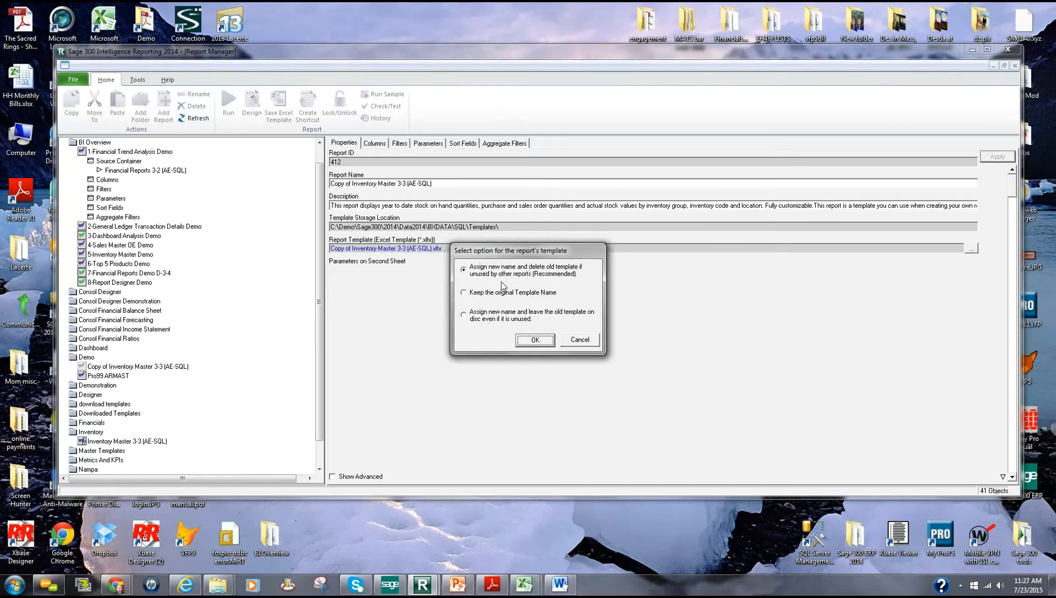
left_click(543, 348)
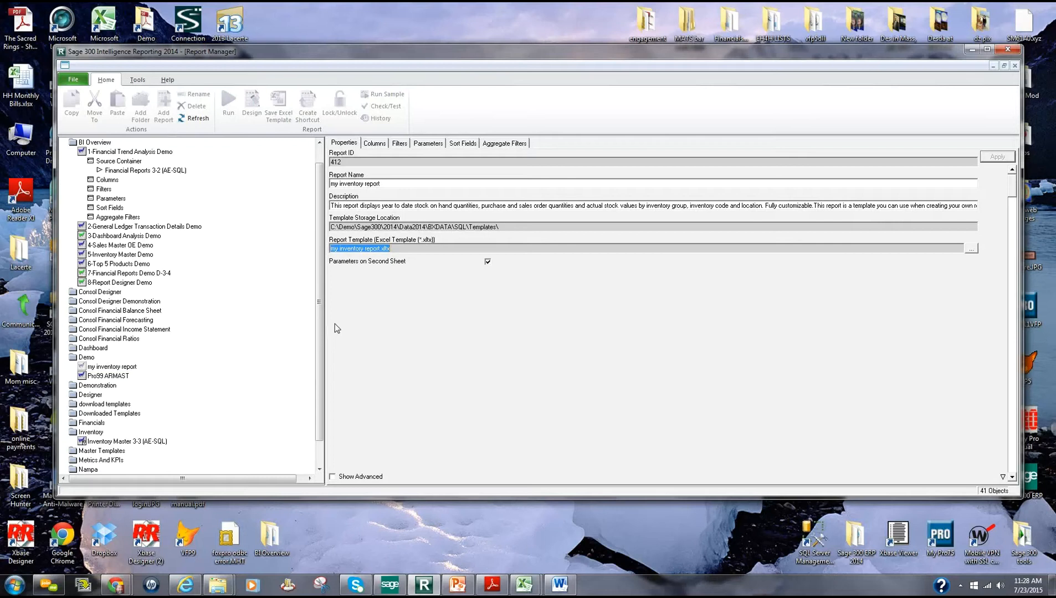
- Select the 1-Financial Trend Analysis Demo report in the BI Overview folder and enlarge the Report Manager window
scroll(320, 250, "up", 1)
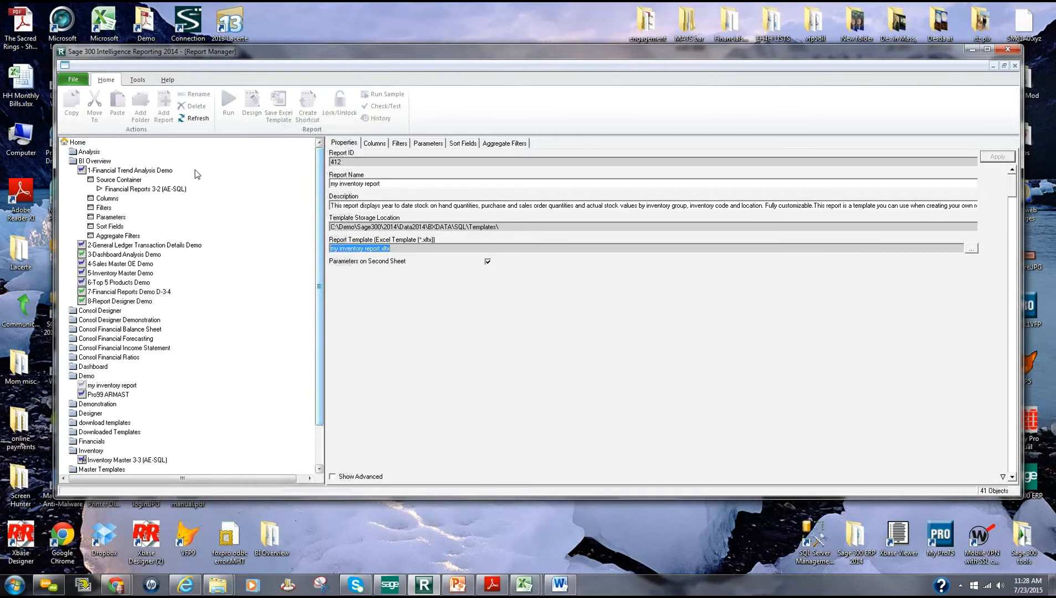
left_click(132, 171)
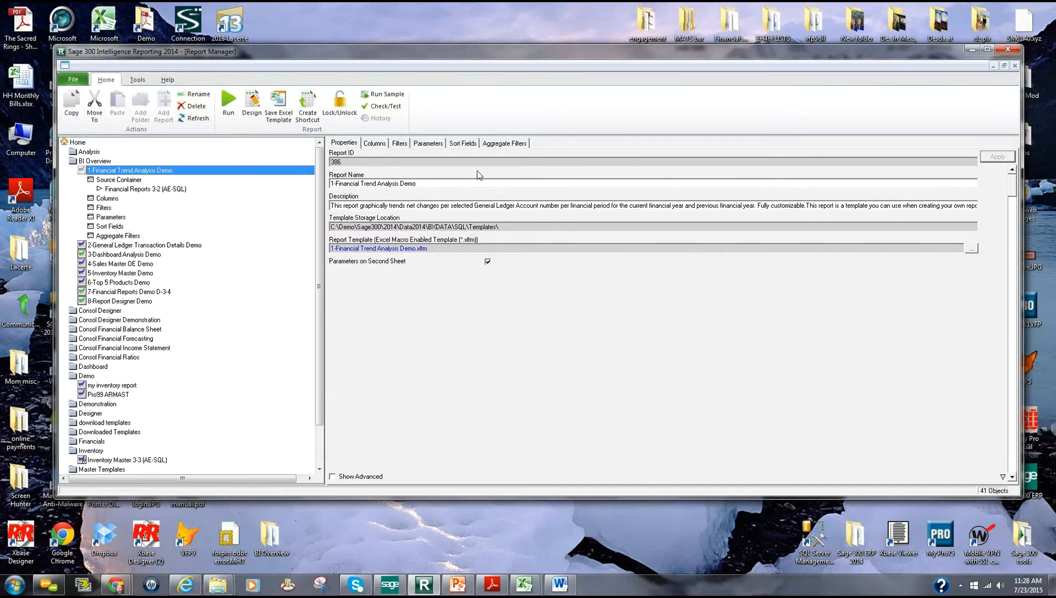
left_click_drag(1019, 499, 974, 579)
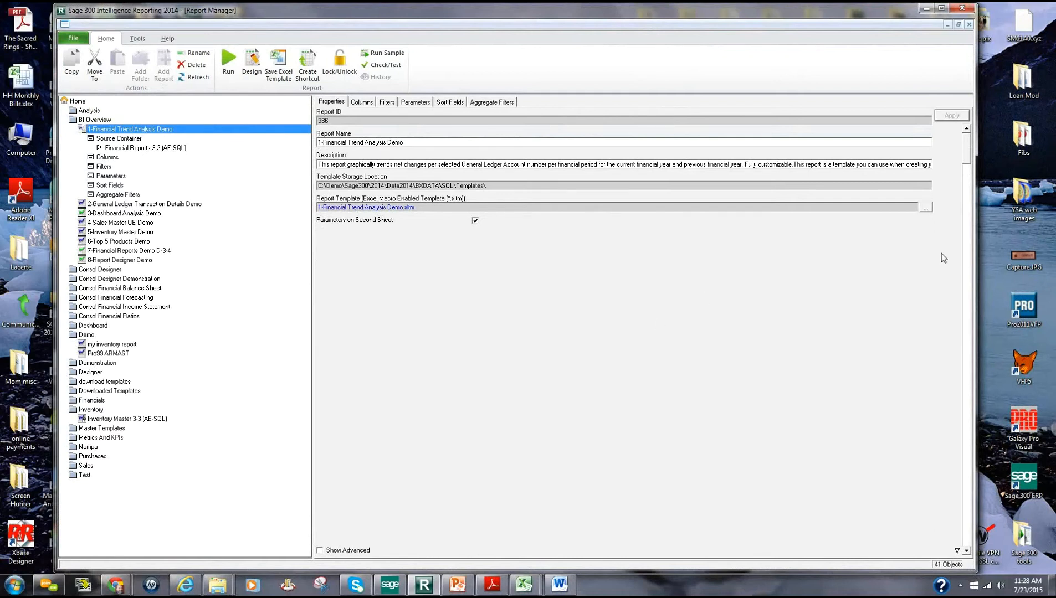
- Set the Windows display resolution to 1600 × 900, keep the change, and minimize the display settings window
right_click(992, 240)
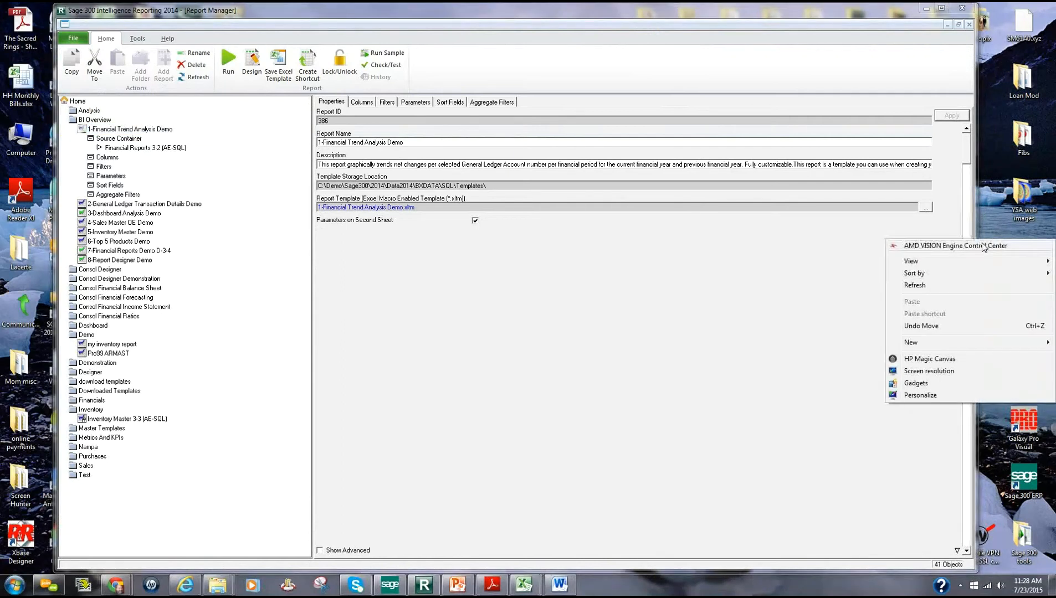
left_click(935, 371)
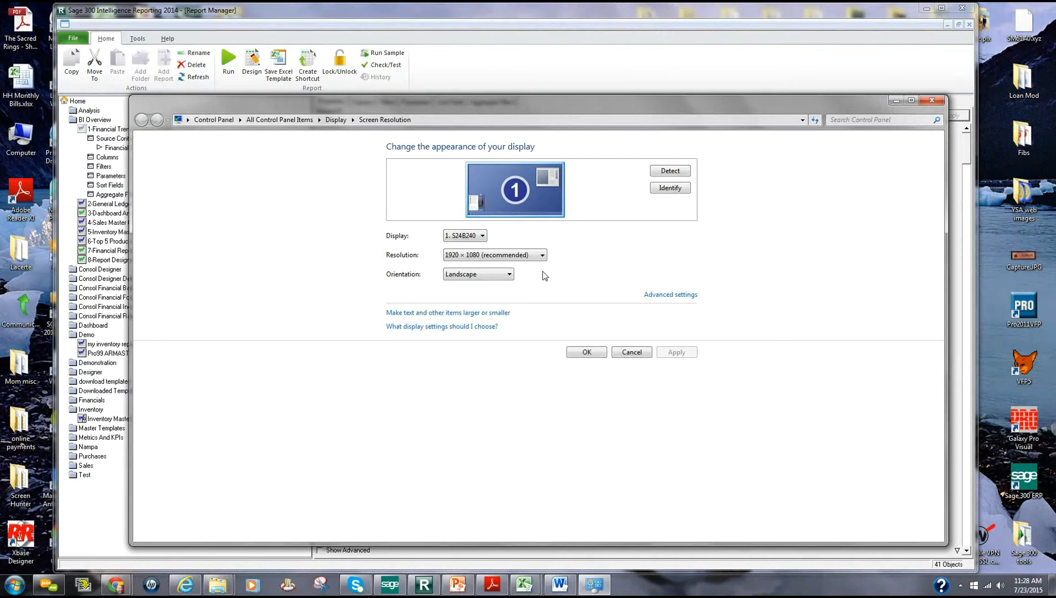
left_click(543, 255)
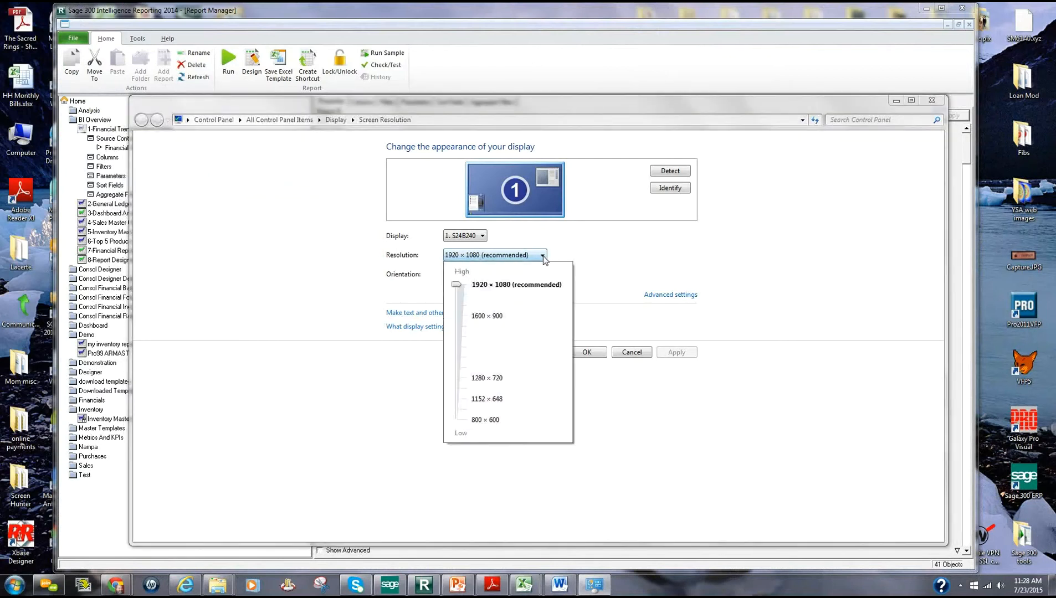
left_click(497, 318)
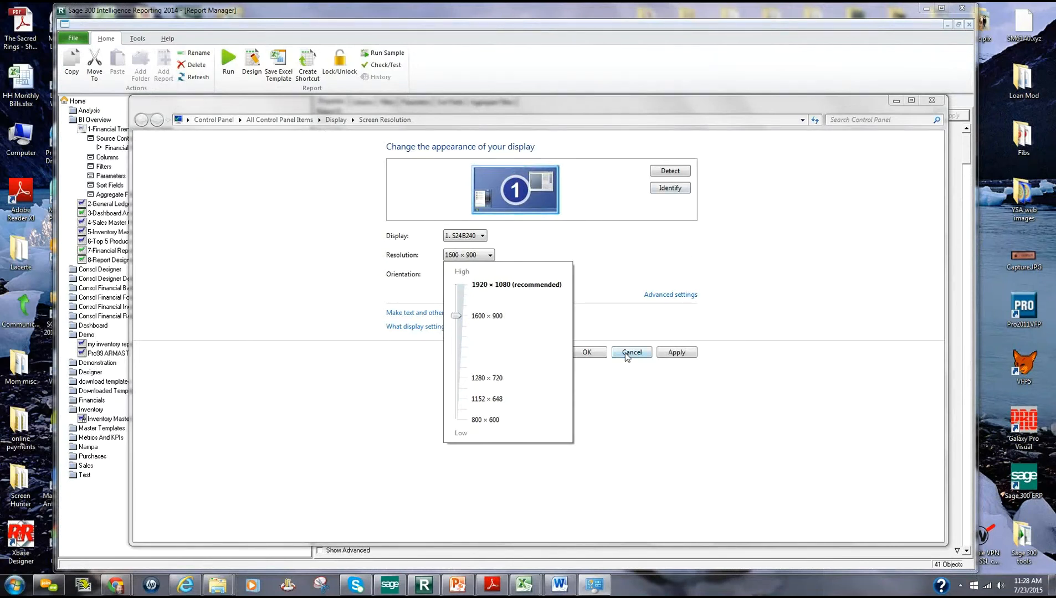
left_click(796, 281)
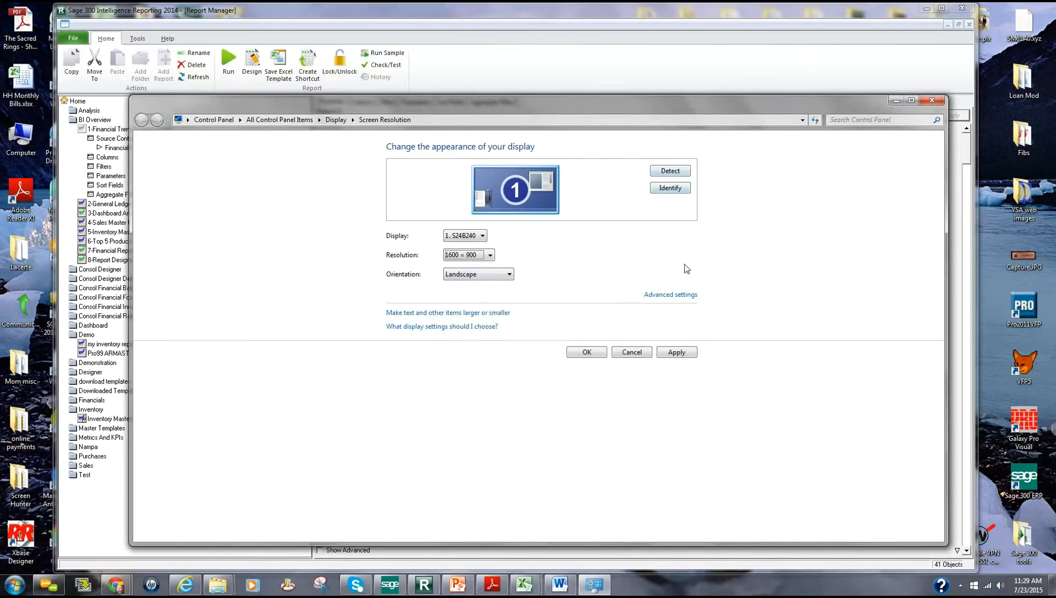
left_click(675, 353)
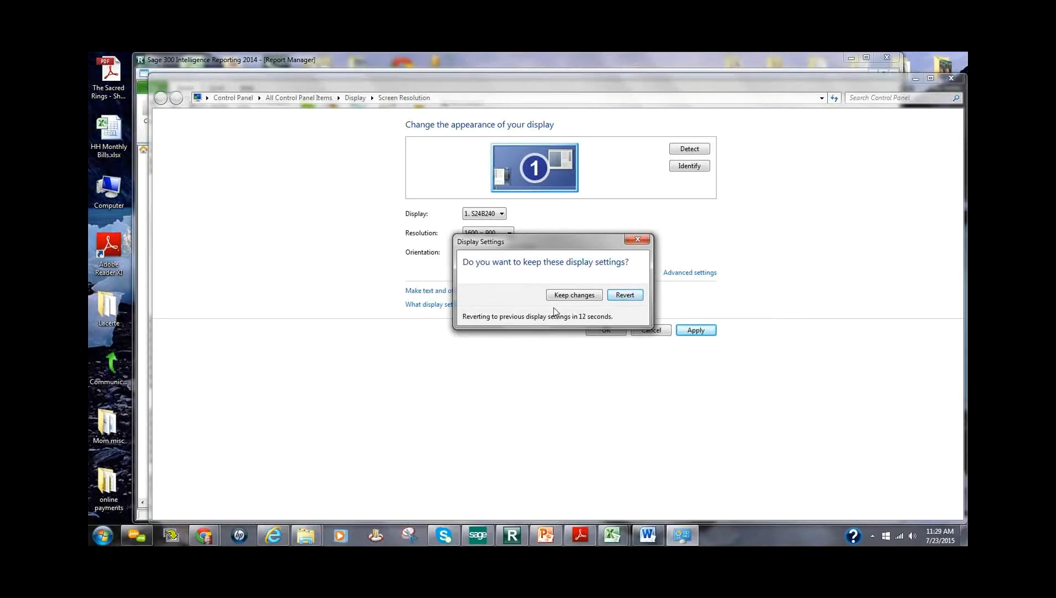
left_click(566, 296)
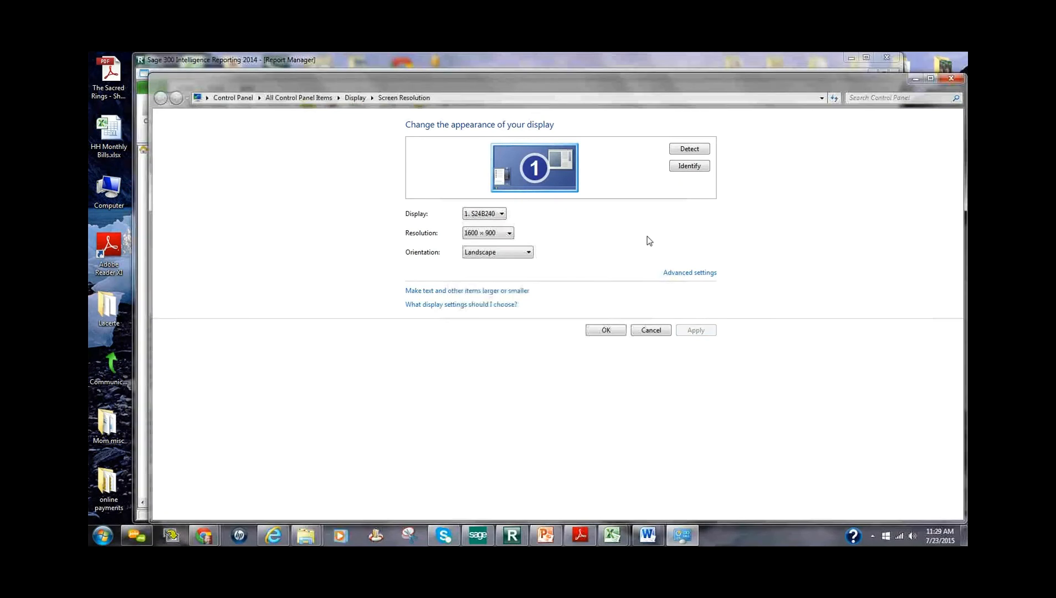
left_click(916, 81)
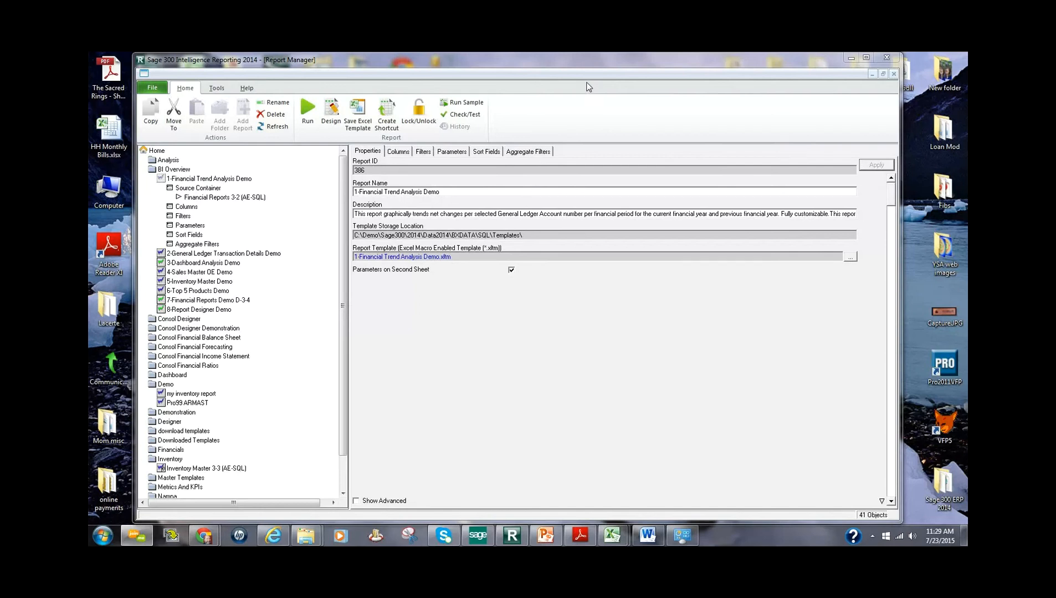
left_click(664, 67)
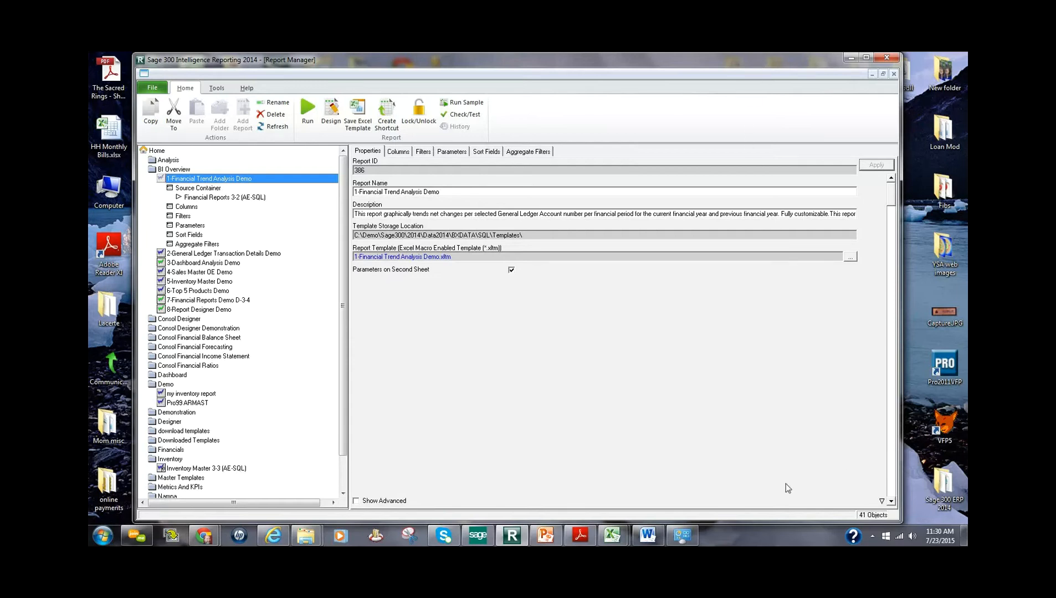
mouse_move(687, 542)
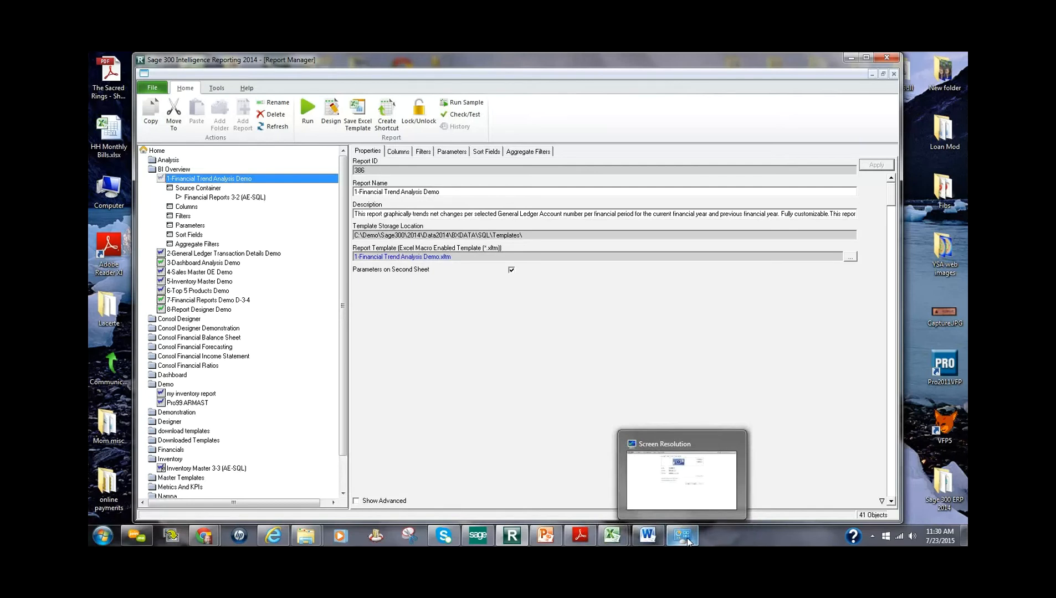
left_click(604, 109)
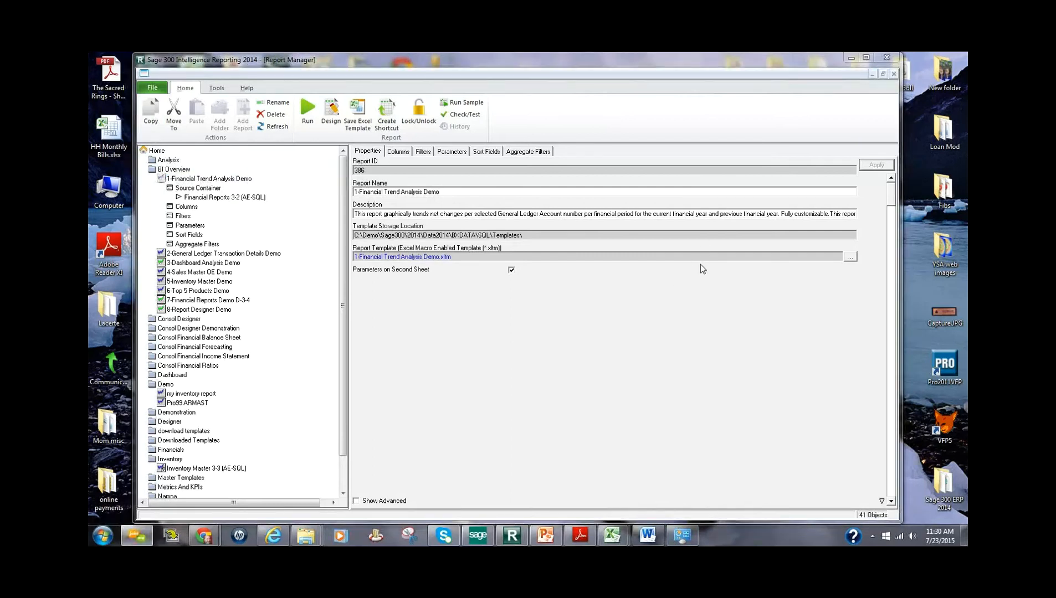
- Run the 1-Financial Trend Analysis Demo report with the default financial year
left_click(229, 181)
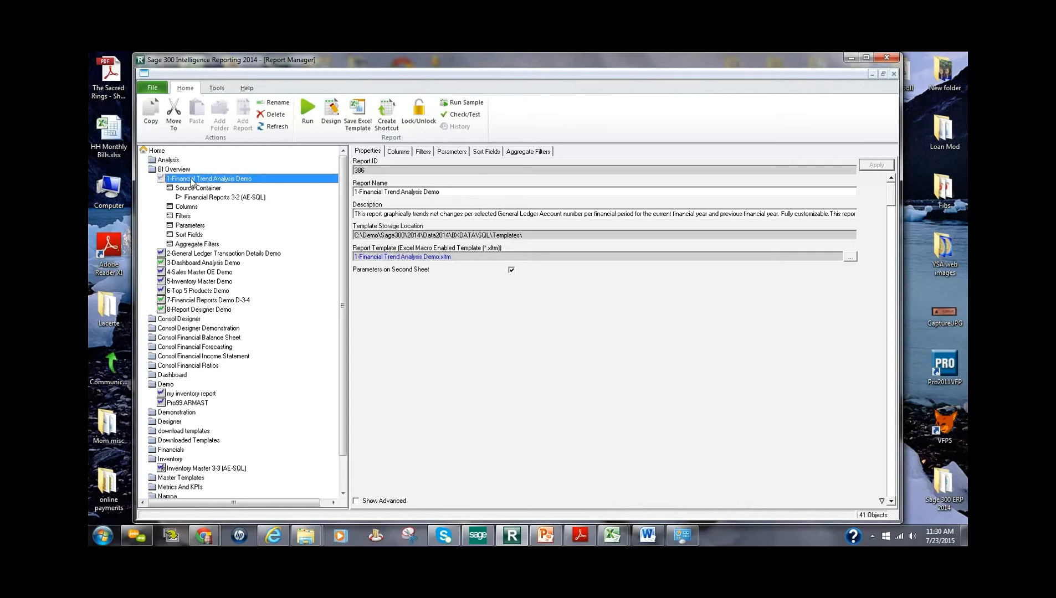
left_click(306, 109)
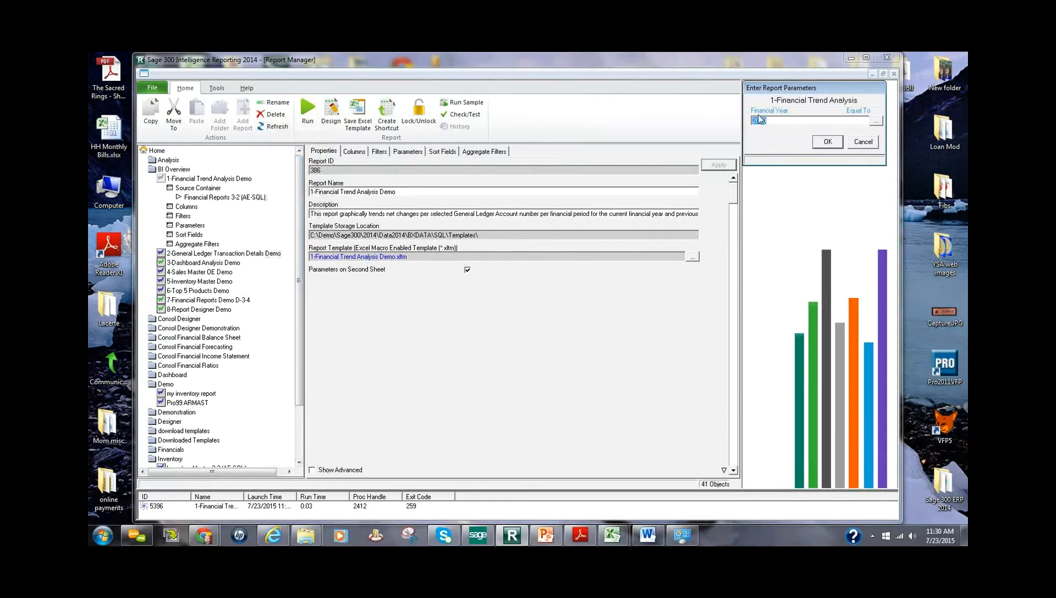
left_click(828, 142)
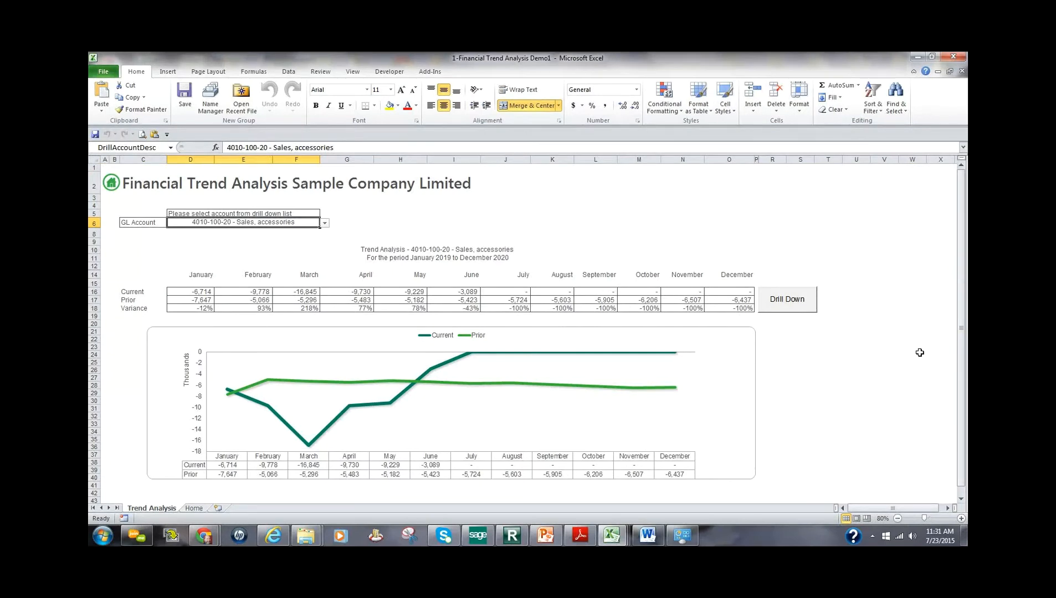
- View the trends for GL accounts 4010-100-40 - Sales, accessories and 6120 - Commissions in the Financial Trend Analysis sheet
left_click(326, 223)
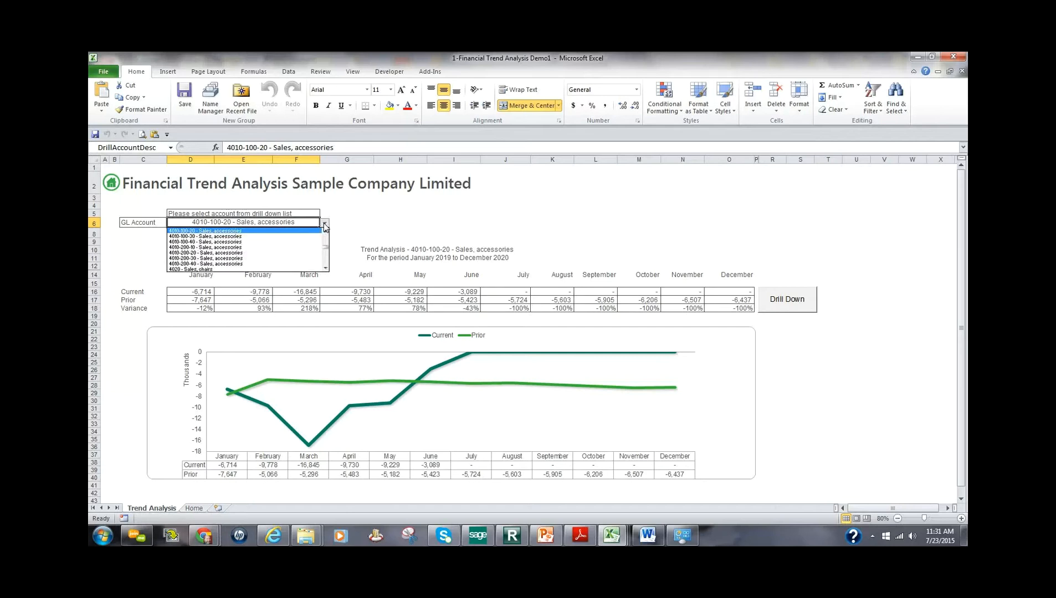
left_click(259, 242)
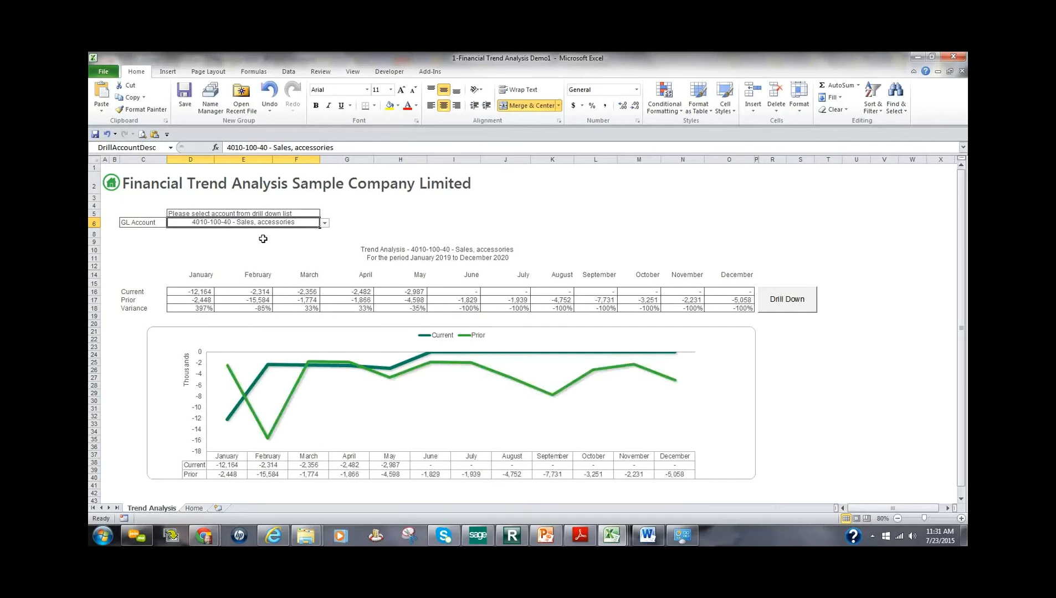
left_click(325, 224)
left_click_drag(327, 254, 325, 258)
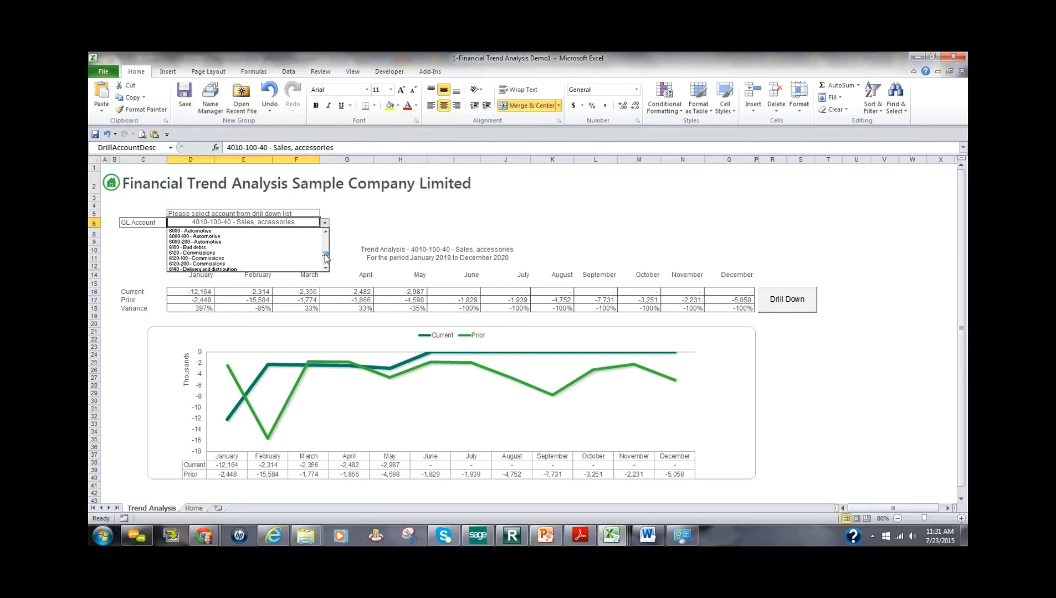
left_click(216, 253)
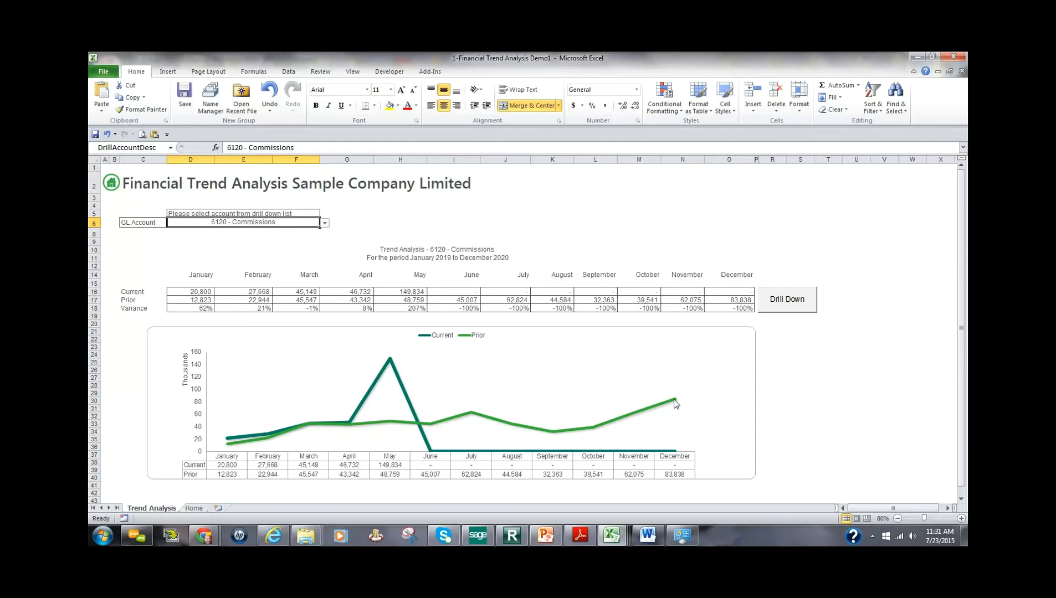
mouse_move(675, 402)
- View the trend for GL account 6500 - Office supplies, and close the Financial Trend Analysis workbook without saving
left_click(325, 222)
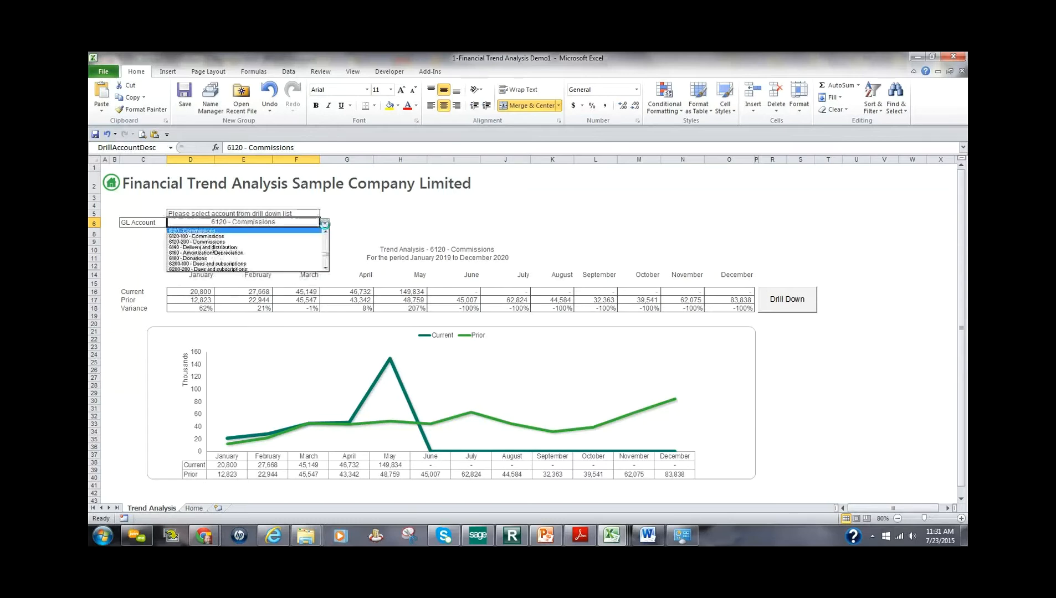
left_click_drag(325, 255, 320, 257)
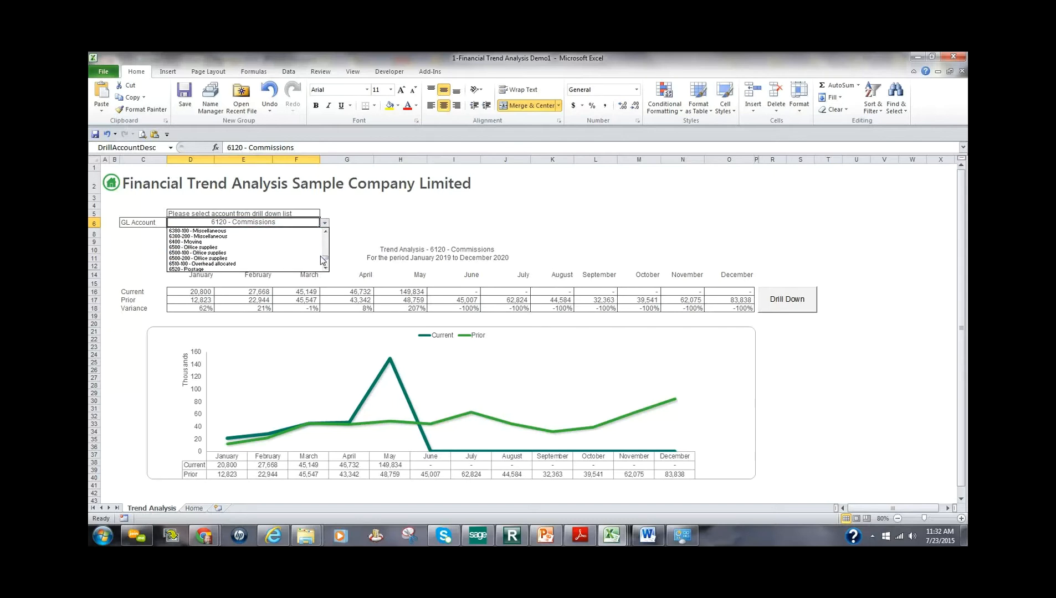
left_click(284, 247)
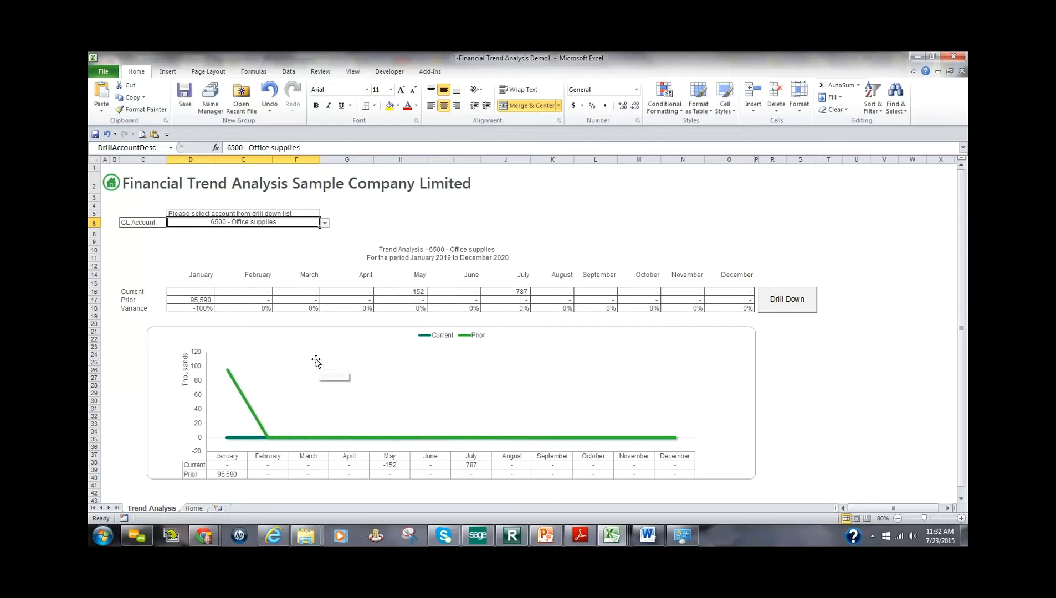
left_click(963, 72)
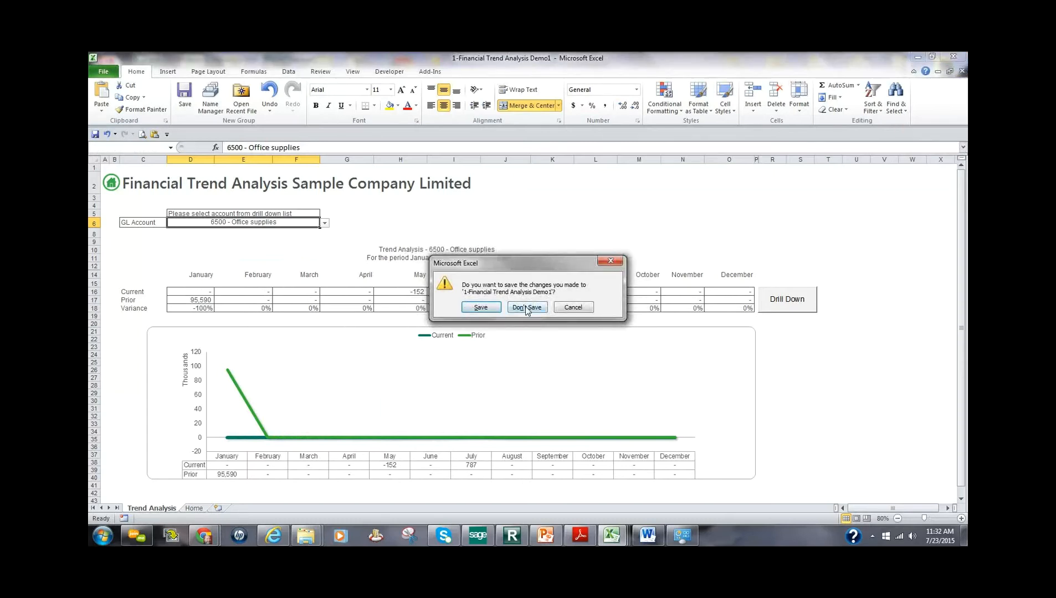
left_click(527, 308)
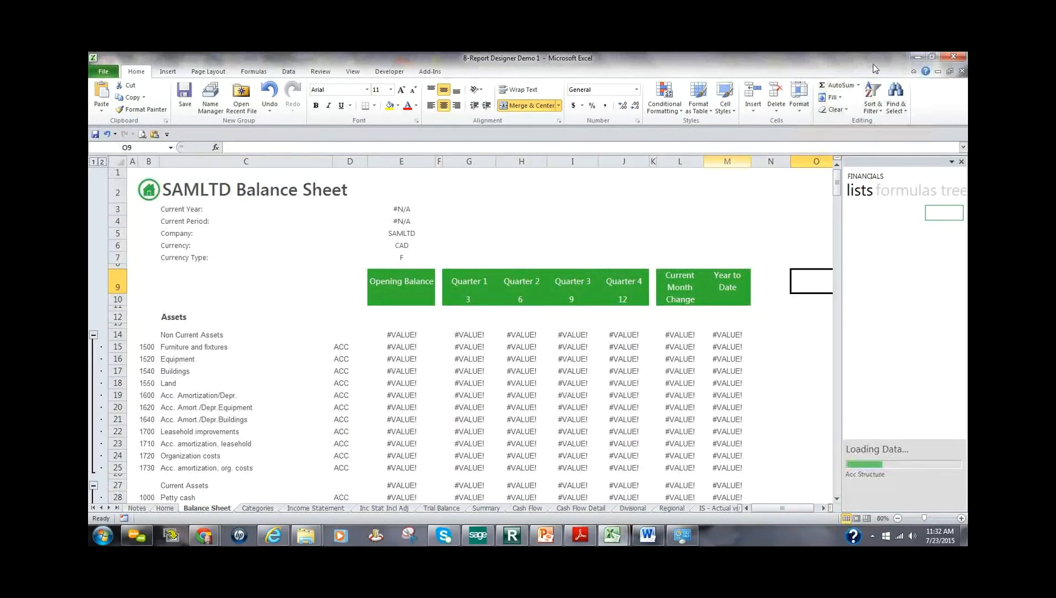
- Minimize the 8-Report Designer Demo workbook and start running the 2-General Ledger Transaction Details Demo report from the BI Overview folder
left_click(915, 58)
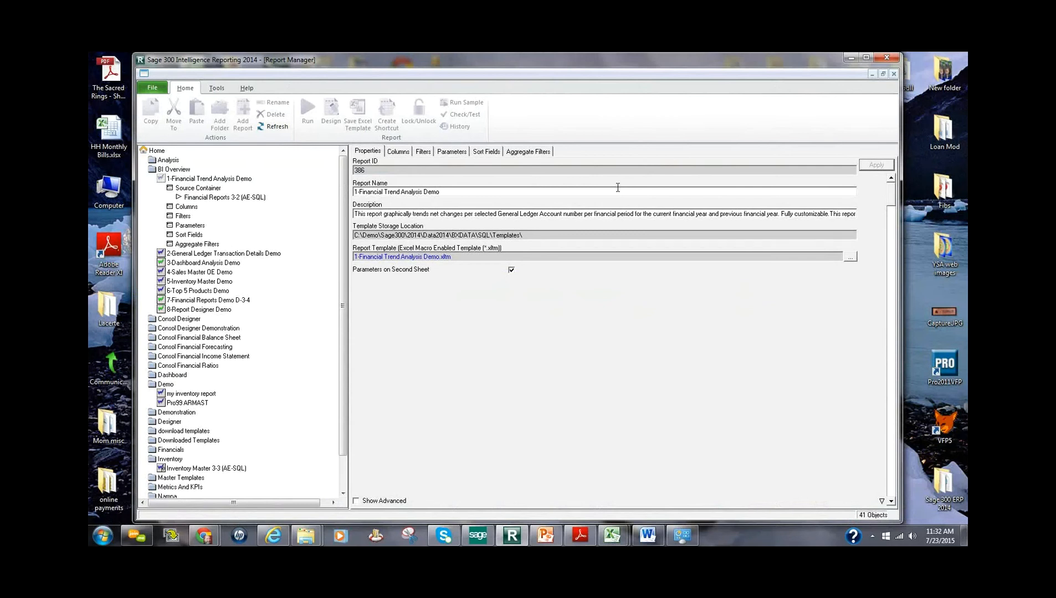
left_click(165, 177)
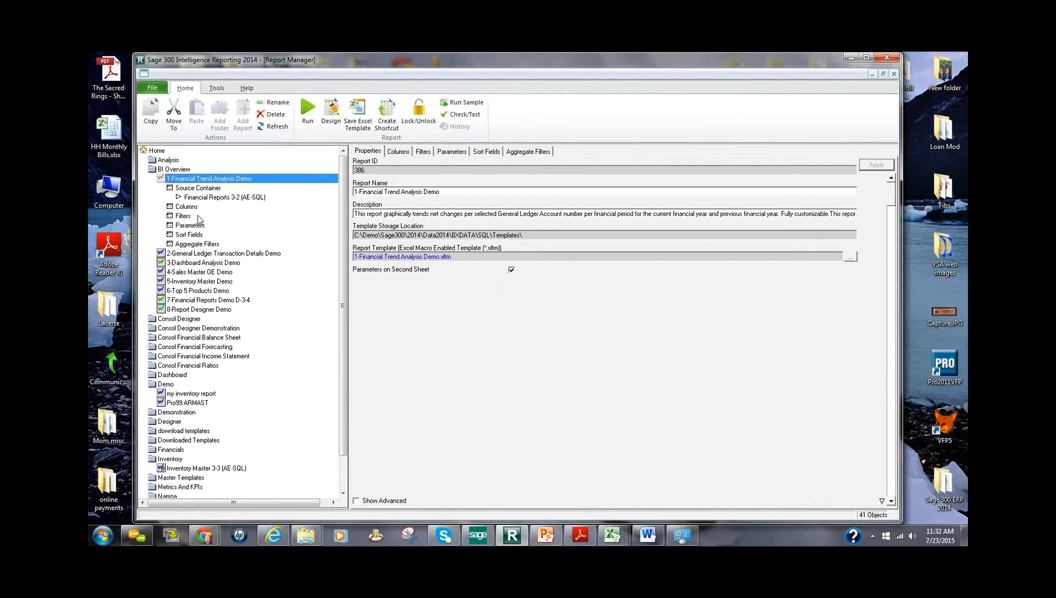
left_click(182, 255)
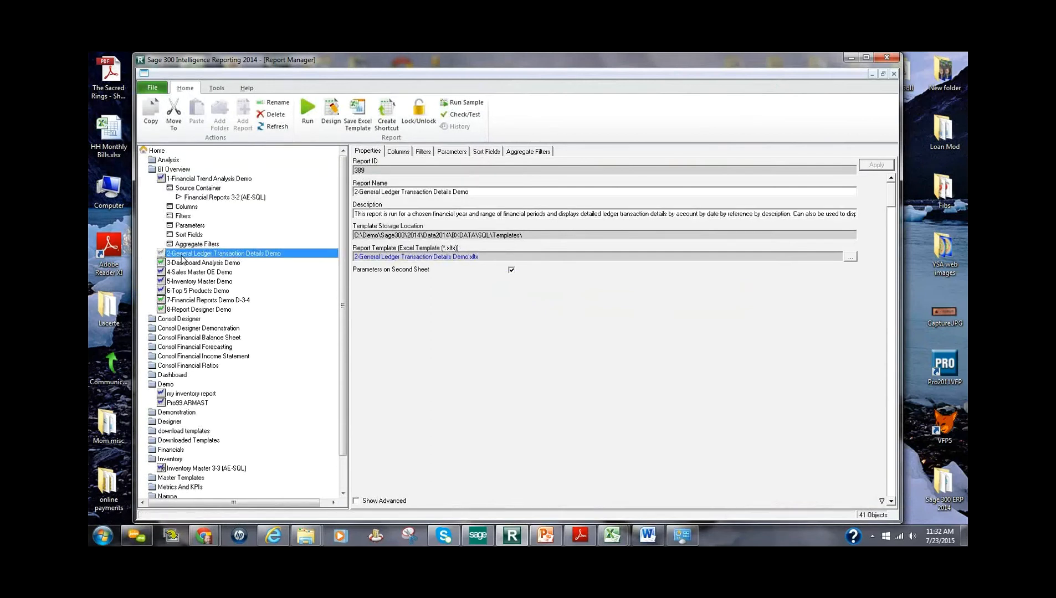
double_click(181, 257)
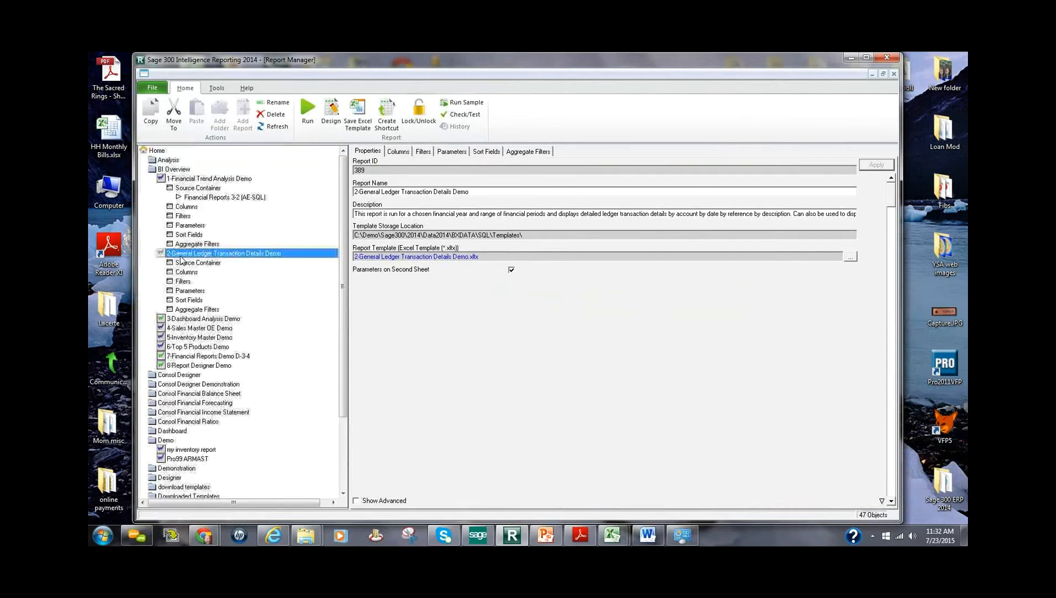
left_click(307, 111)
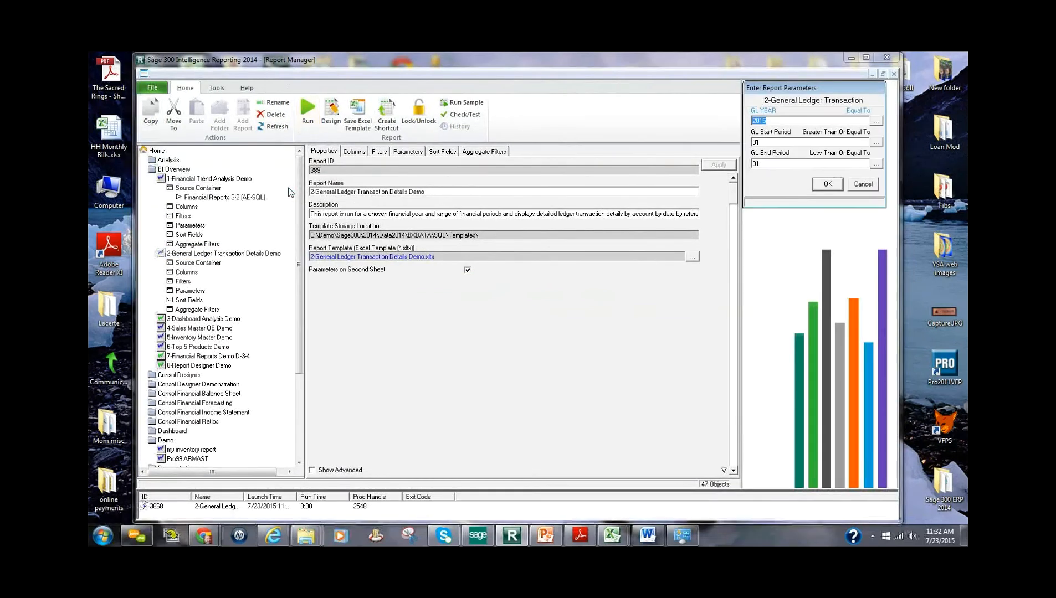
- Set the GL year report parameter to 2020
left_click(876, 121)
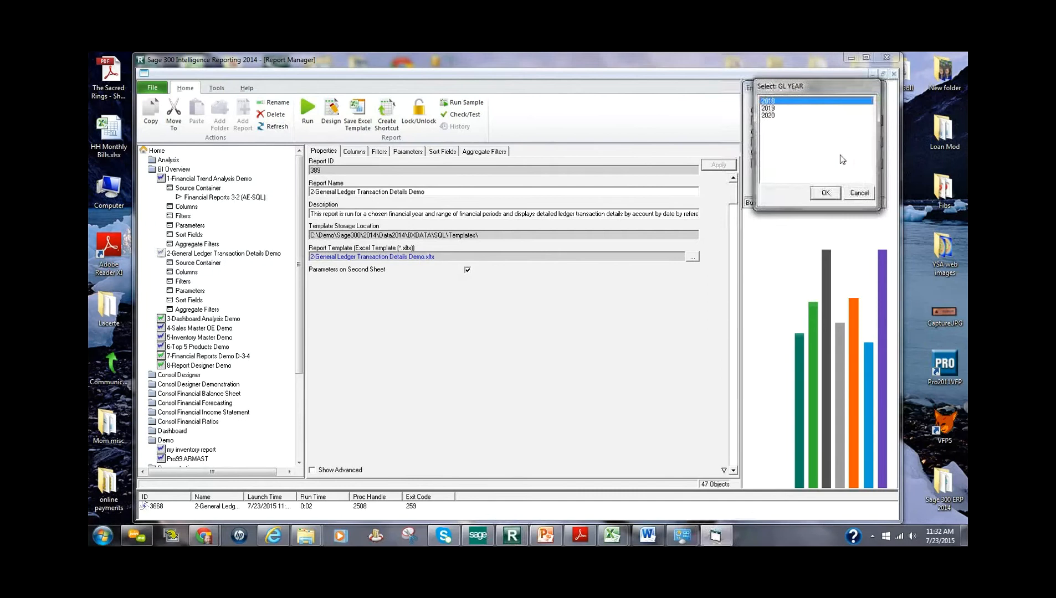
left_click(768, 116)
left_click(825, 193)
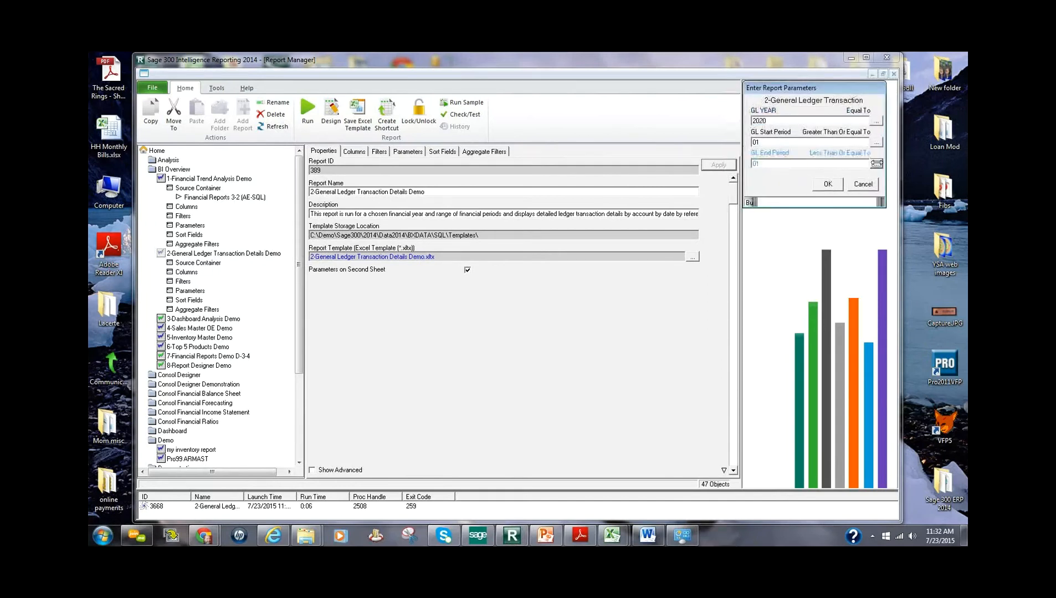
- Set the GL end period to 12 and the GL year to 2019, and run the report with these parameters
left_click(876, 164)
left_click(765, 180)
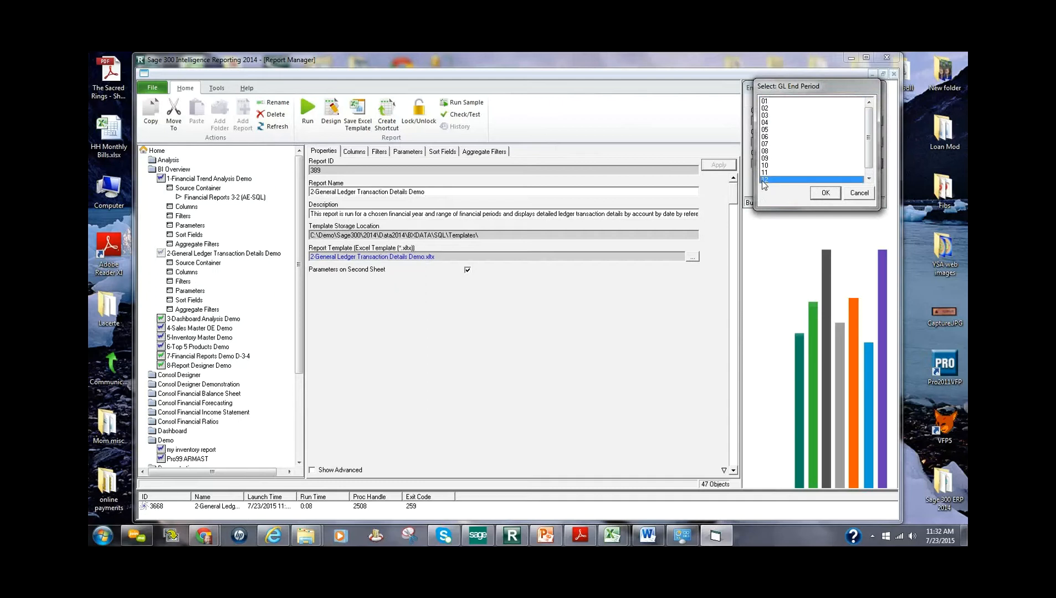
left_click(822, 193)
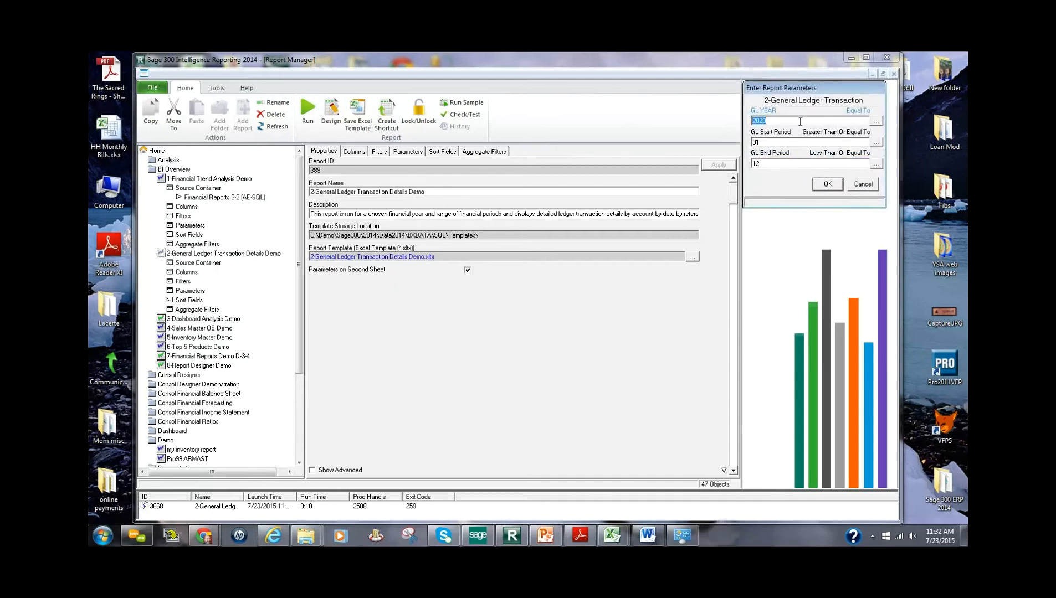
left_click(876, 120)
left_click(775, 109)
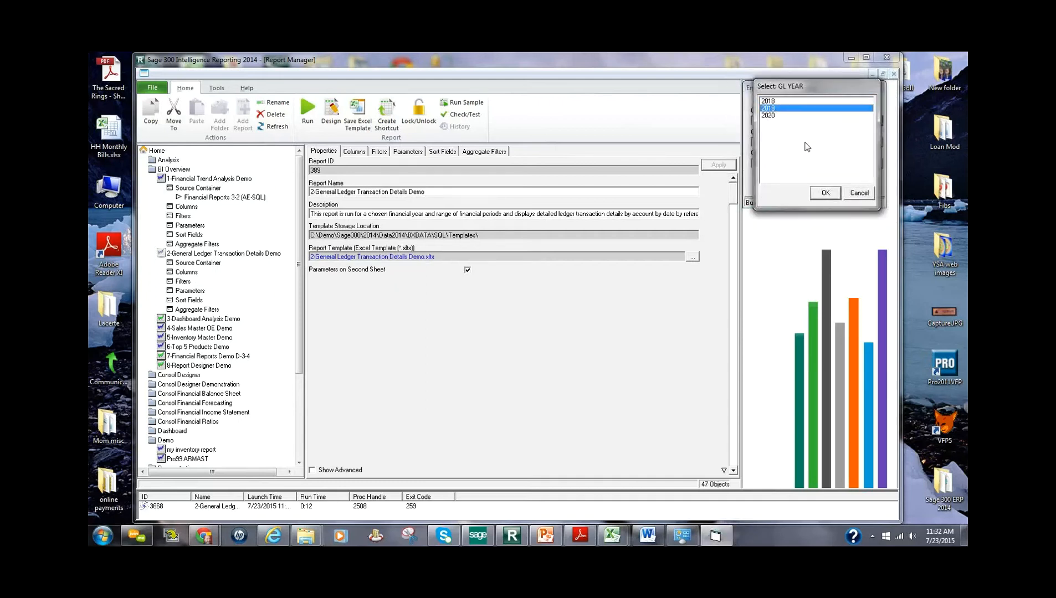
left_click(828, 194)
left_click(827, 185)
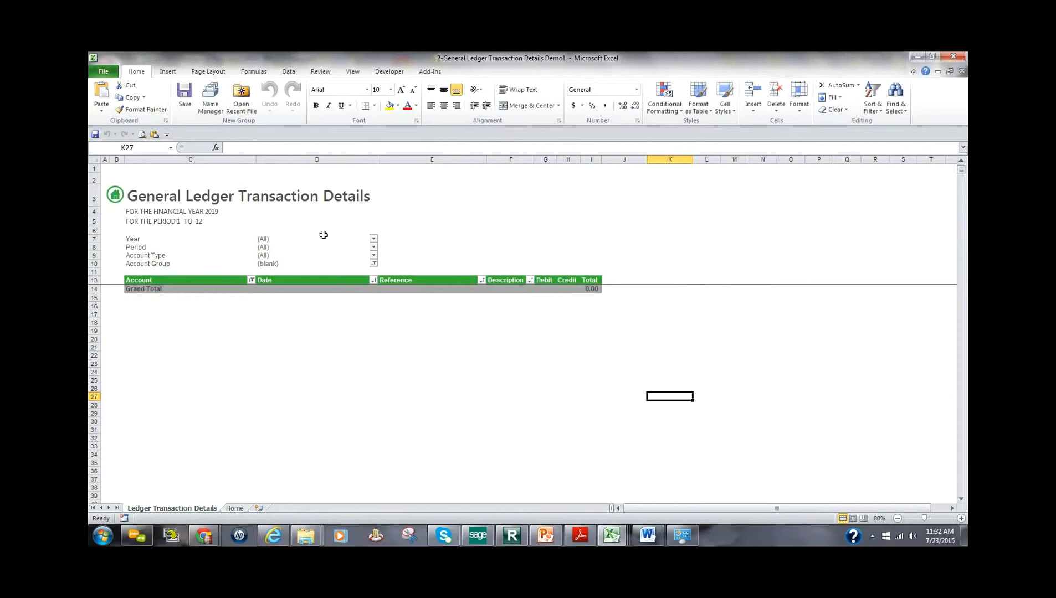
- Set the Account Group filter of the General Ledger Transaction Details report to (All)
left_click(374, 264)
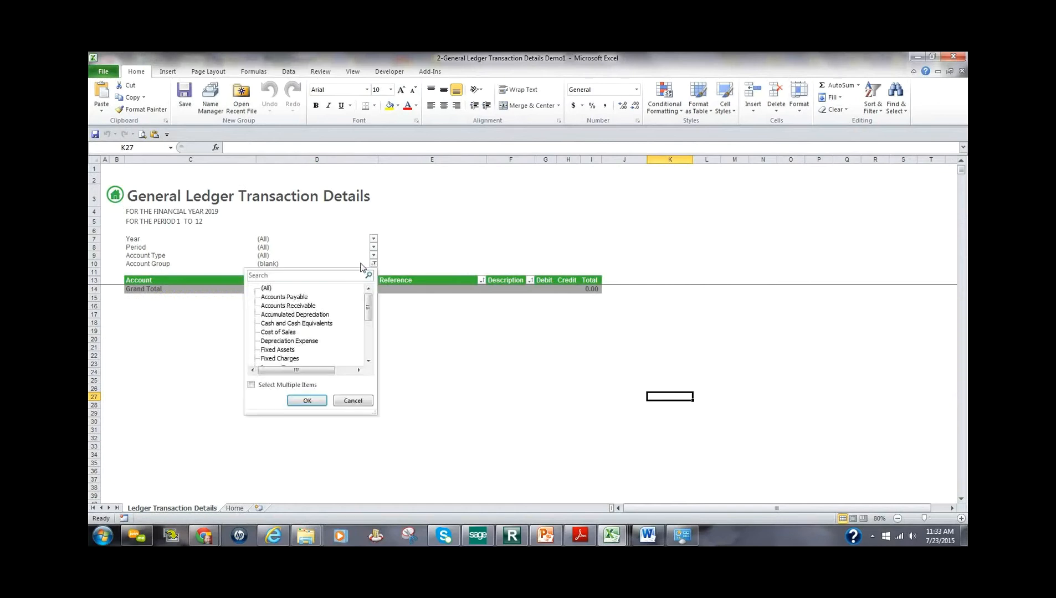
left_click(307, 401)
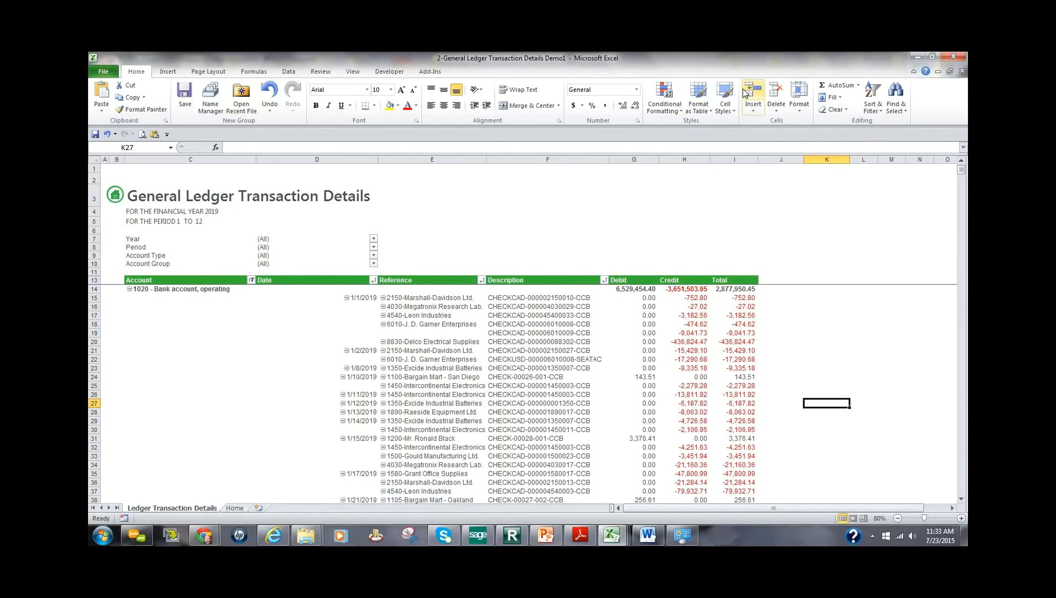
- Unhide Sheet1, which holds the raw data behind the General Ledger Transaction Details report
left_click(806, 111)
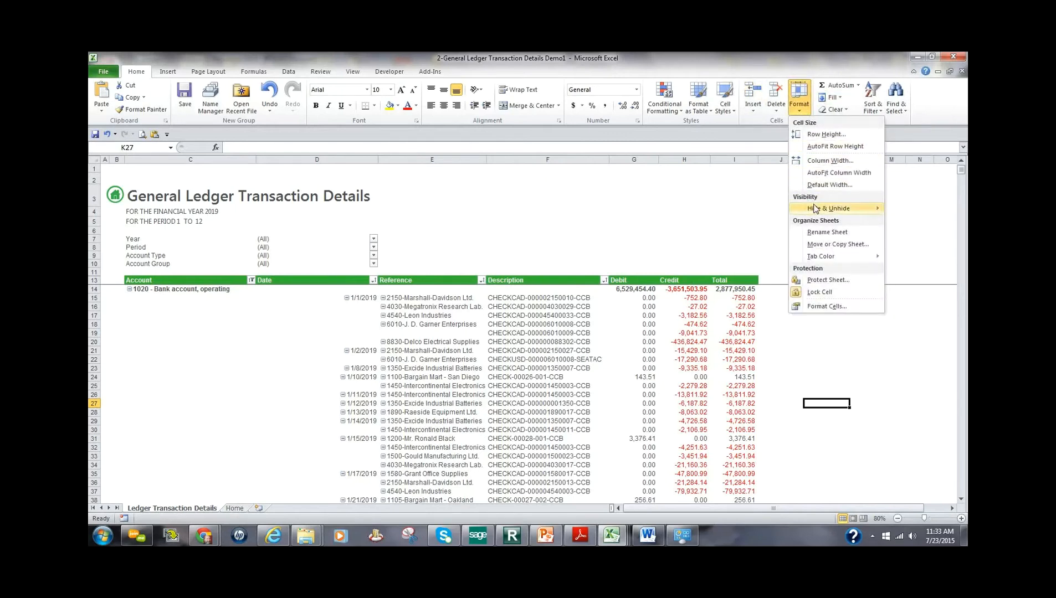
mouse_move(815, 209)
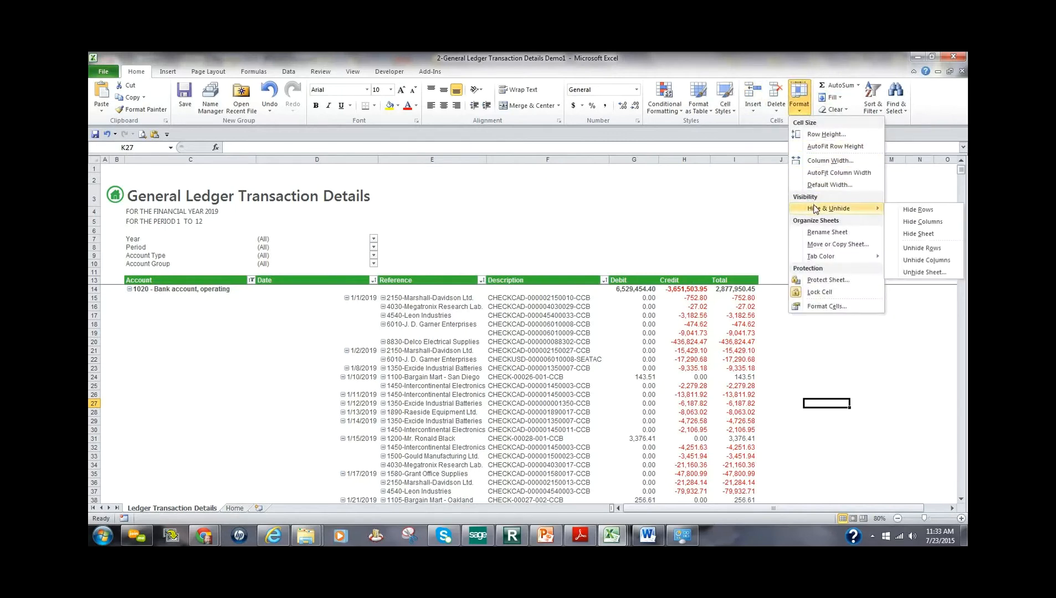
left_click(924, 272)
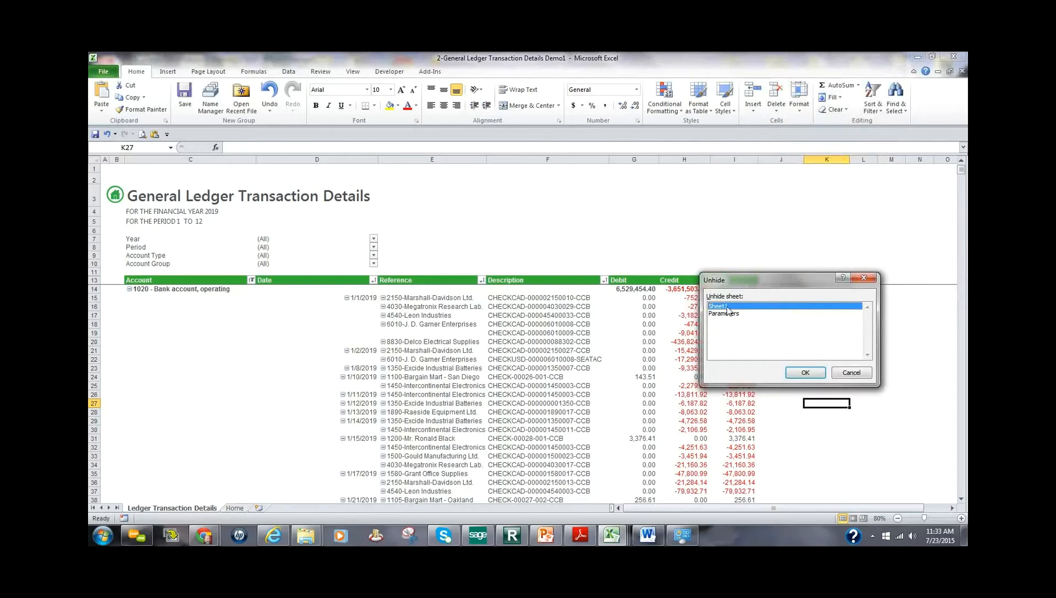
left_click(805, 373)
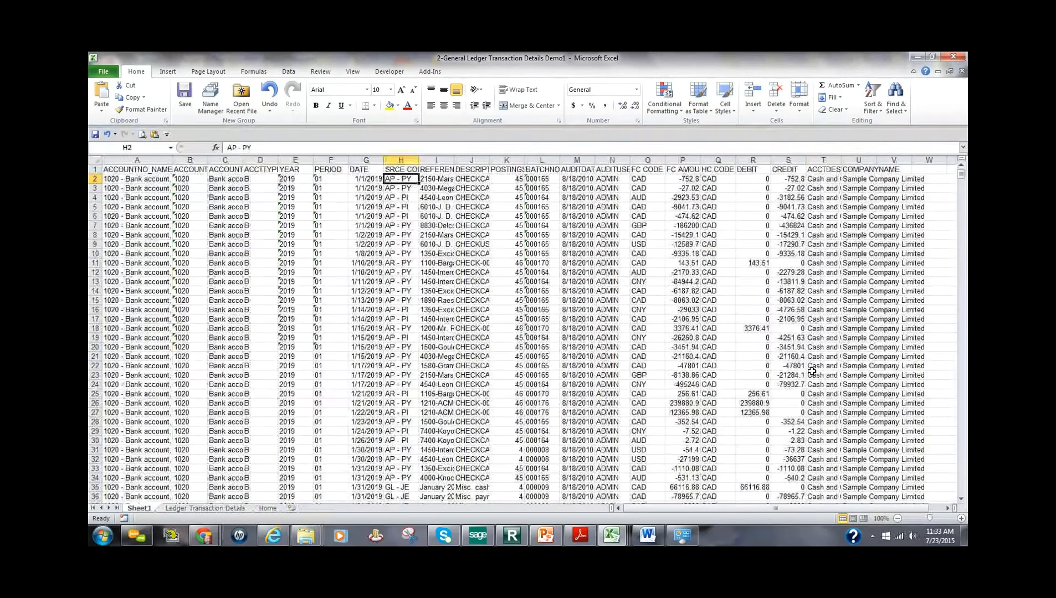
- Review the account type, period and date columns in Sheet1, and fit the REFERENCE column's width to its contents
mouse_move(961, 175)
left_mouse_down()
mouse_move(967, 287)
mouse_move(961, 169)
left_mouse_up()
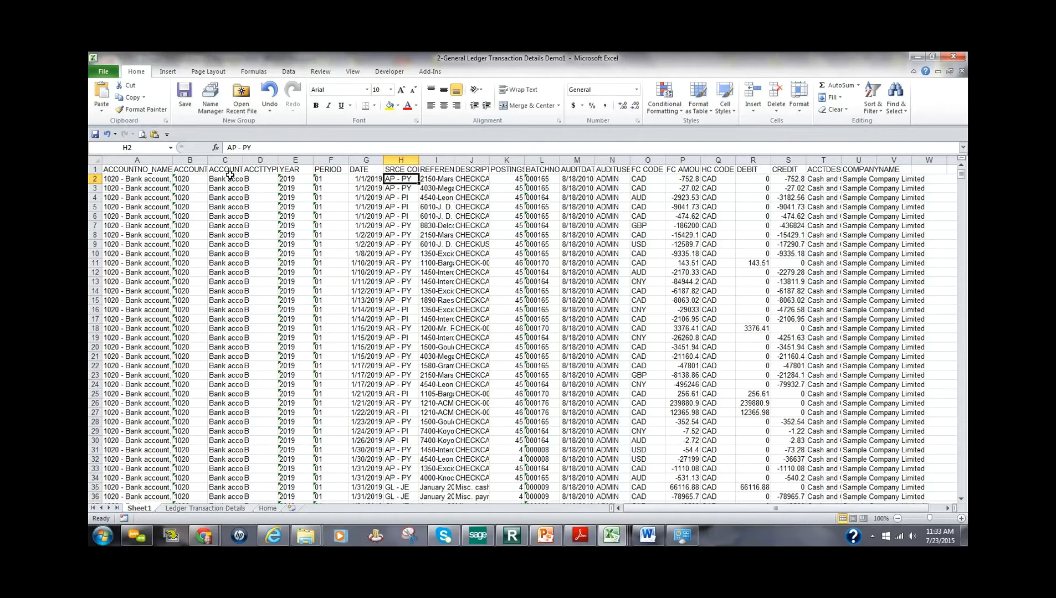
left_click(260, 179)
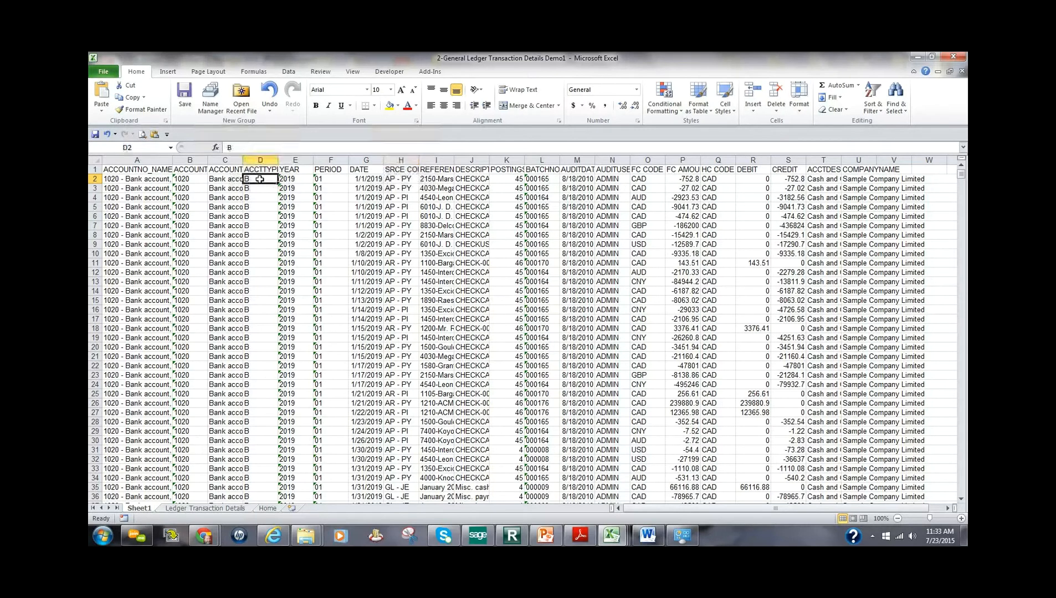
left_click(327, 179)
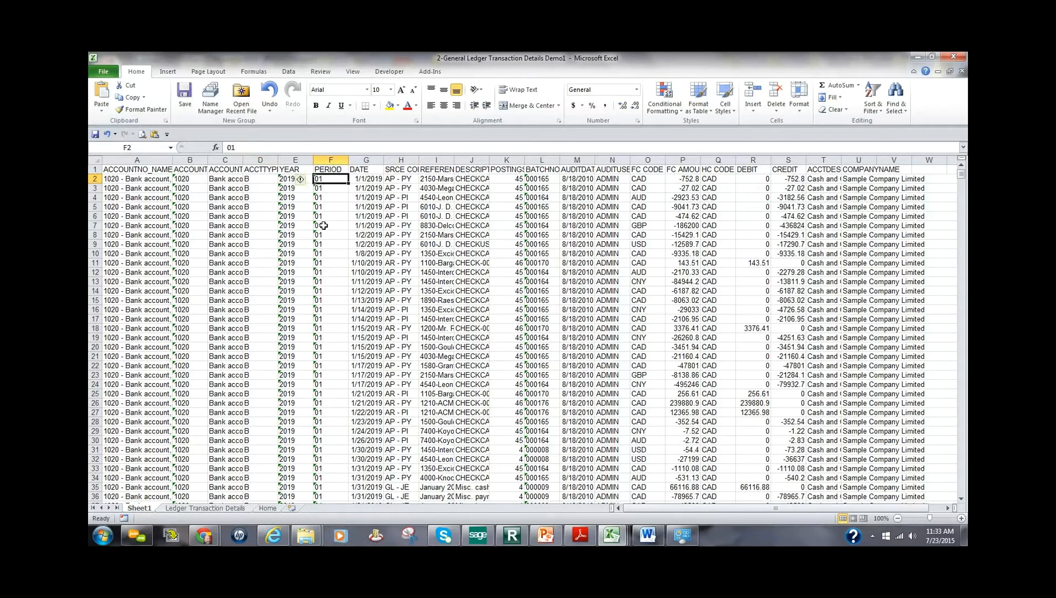
left_click(371, 181)
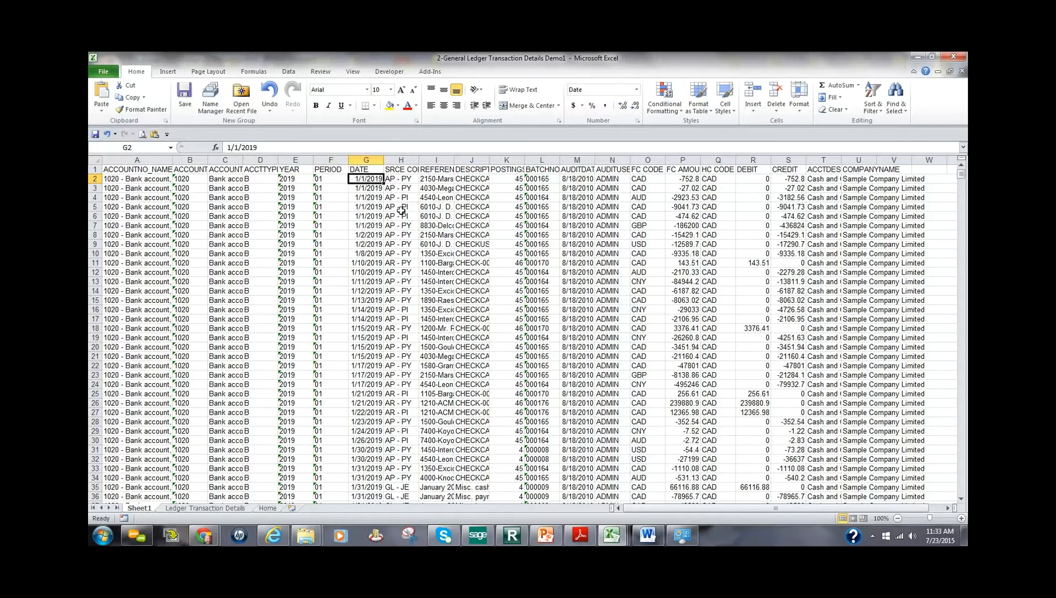
double_click(453, 160)
left_click_drag(479, 232, 482, 254)
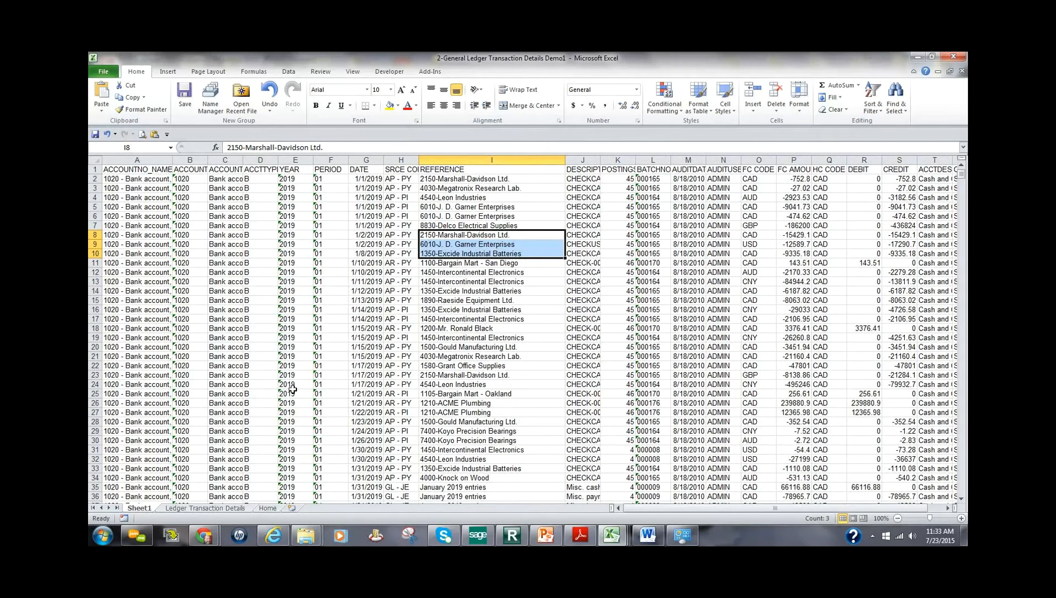
- Show the pivot table's field list on the Ledger Transaction Details sheet and widen the Debit, Credit and Total columns to fit their amounts
left_click(203, 509)
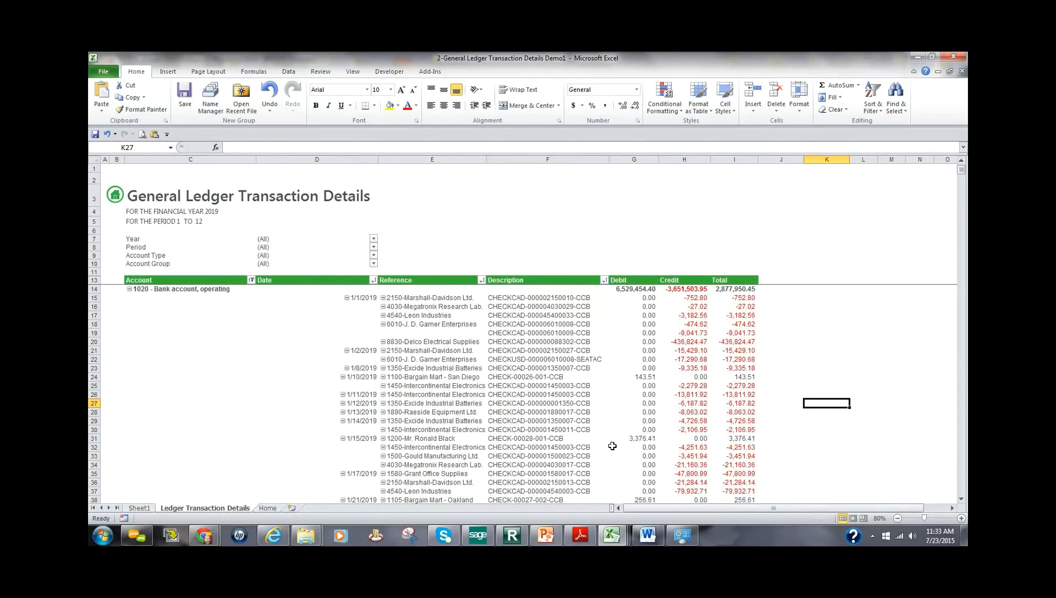
left_click(534, 370)
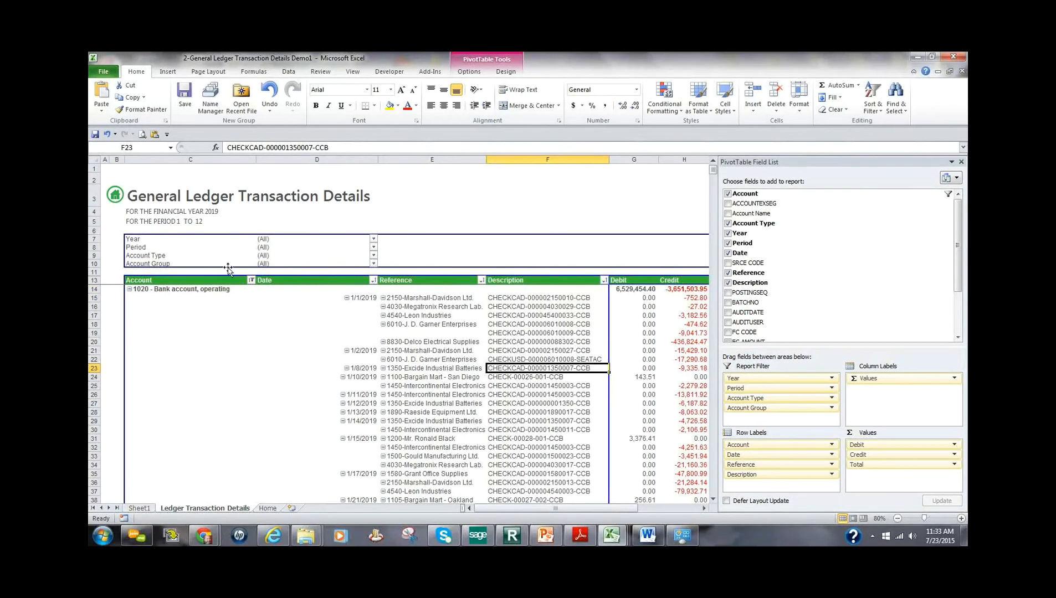
left_click_drag(579, 509, 622, 513)
left_click(898, 518)
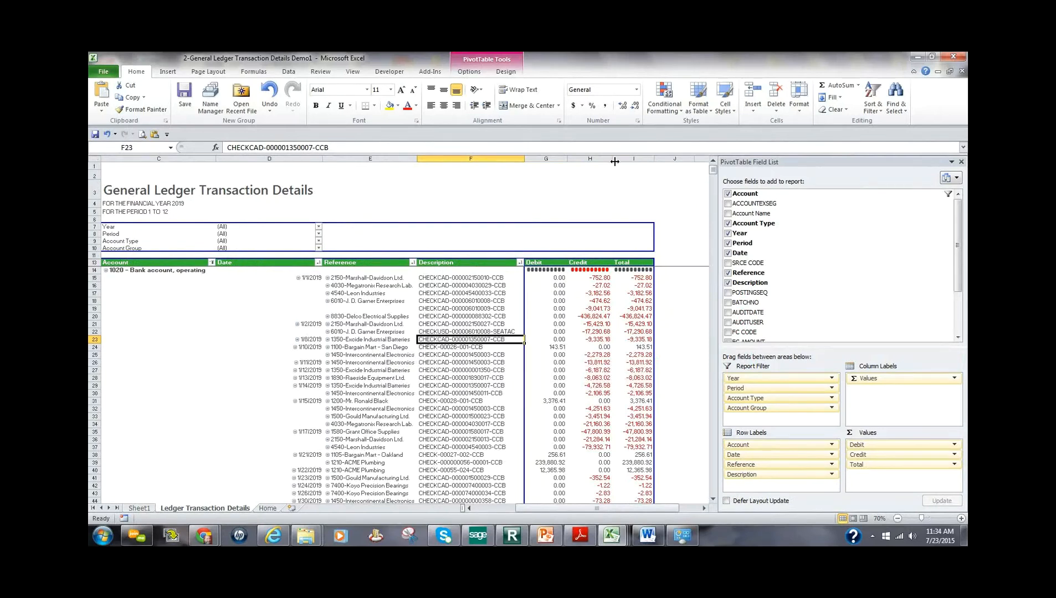
left_click_drag(613, 160, 576, 160)
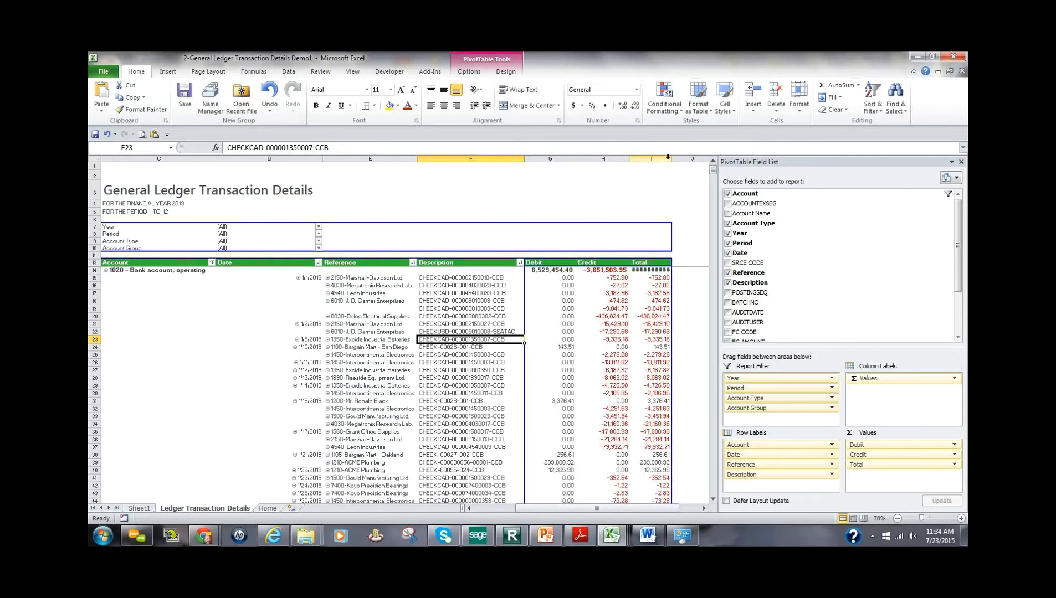
left_click_drag(671, 160, 682, 160)
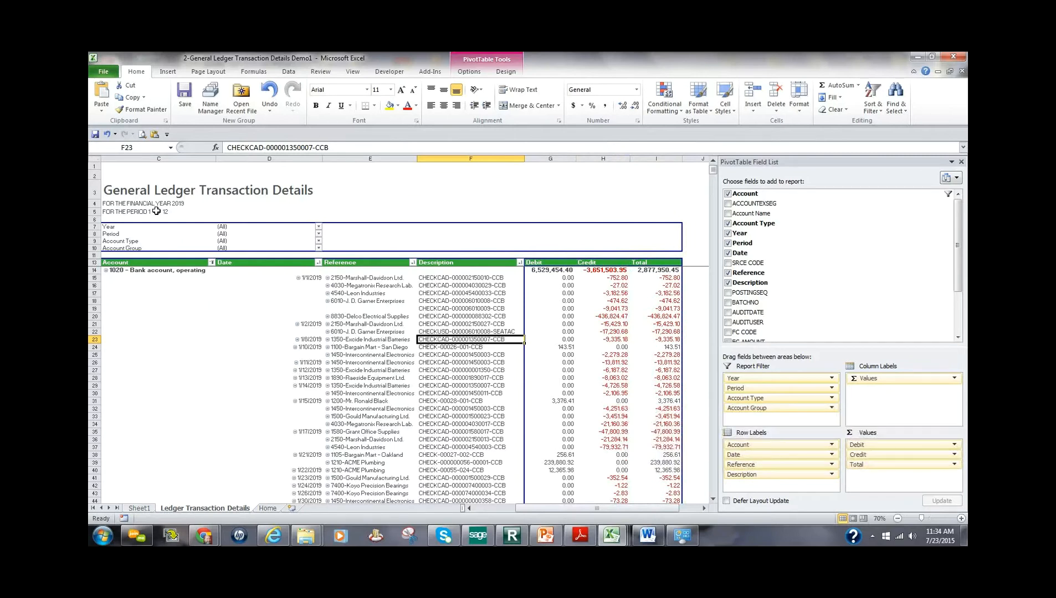
- Filter the General Ledger Transaction Details pivot table to period 01
left_click(125, 234)
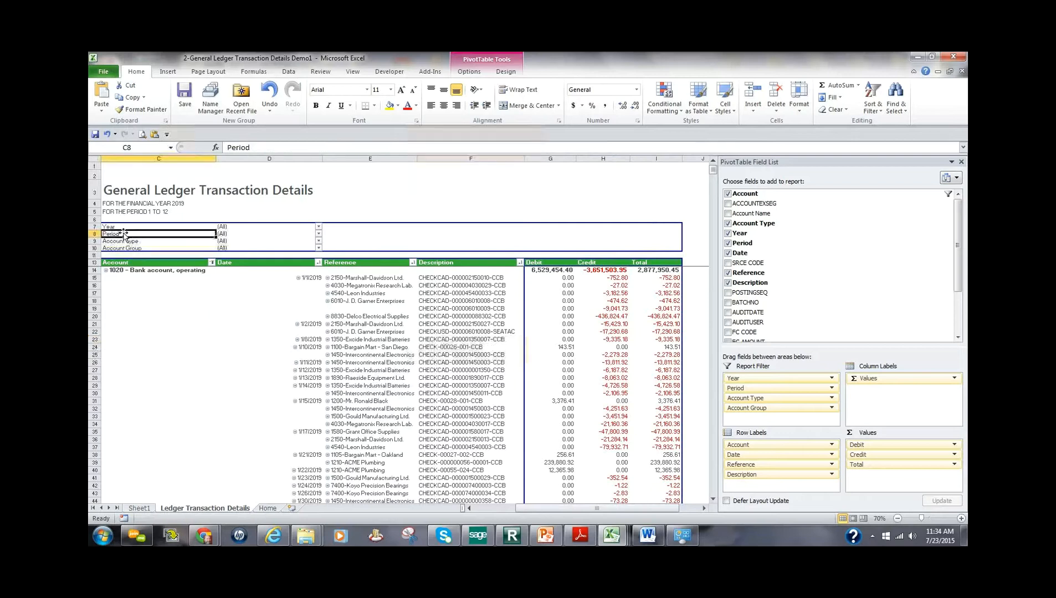
left_click(320, 234)
left_click(211, 268)
left_click(251, 370)
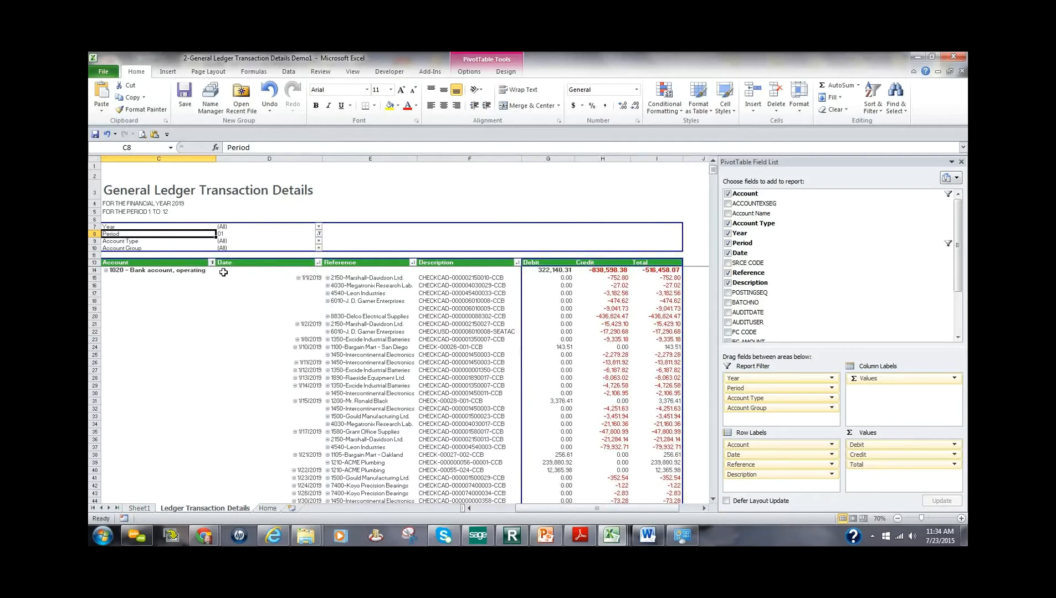
- Filter the pivot table to the Other Expenses account group
left_click(318, 249)
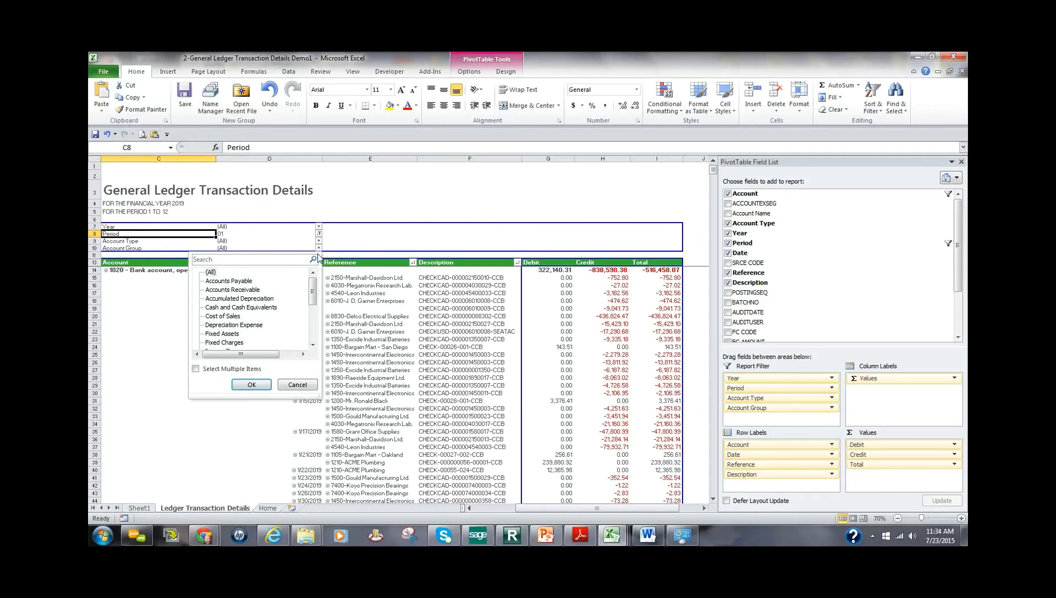
left_click_drag(313, 294, 310, 330)
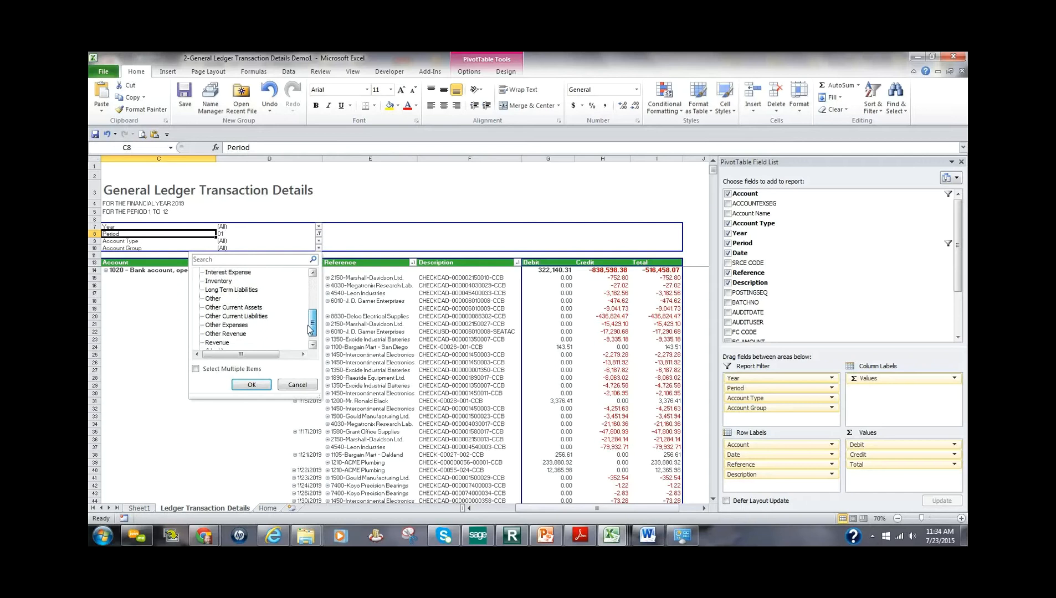
left_click(232, 326)
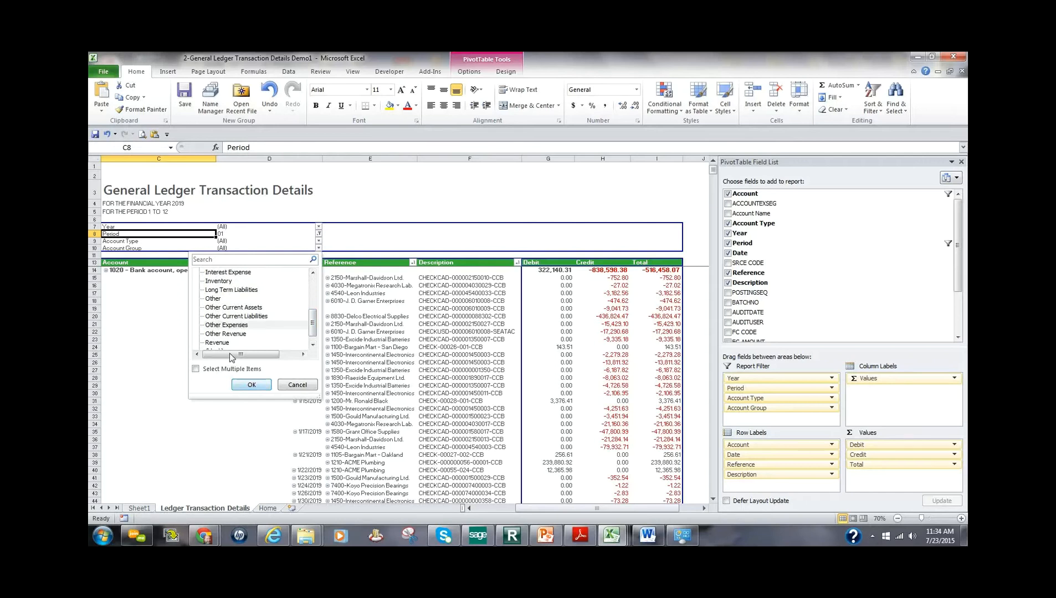
left_click(252, 384)
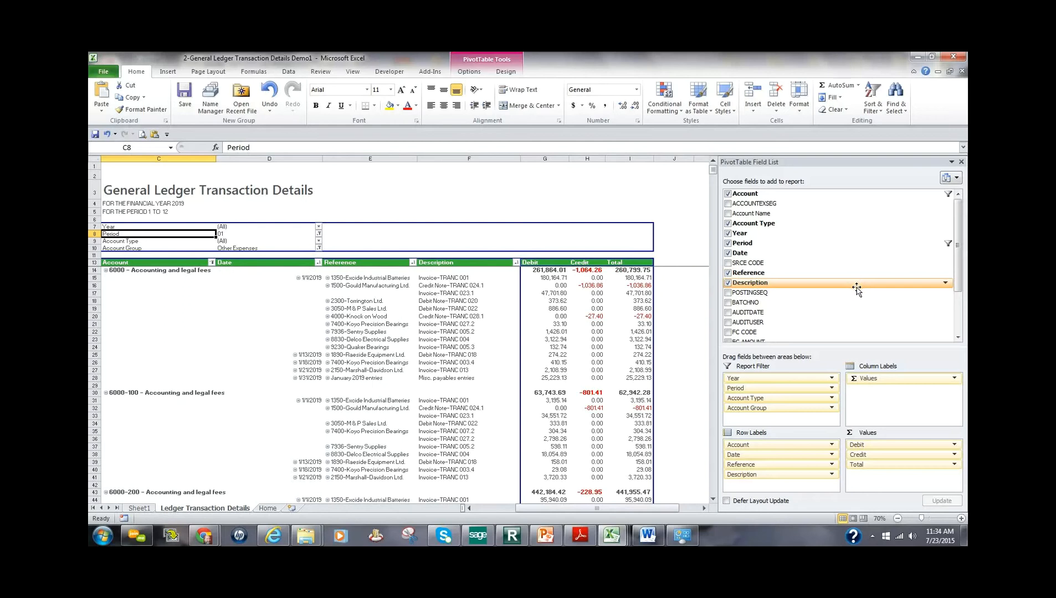
- Add the BATCHNO field to the pivot table's row labels and look through the batch numbers of the listed transactions
left_click(729, 303)
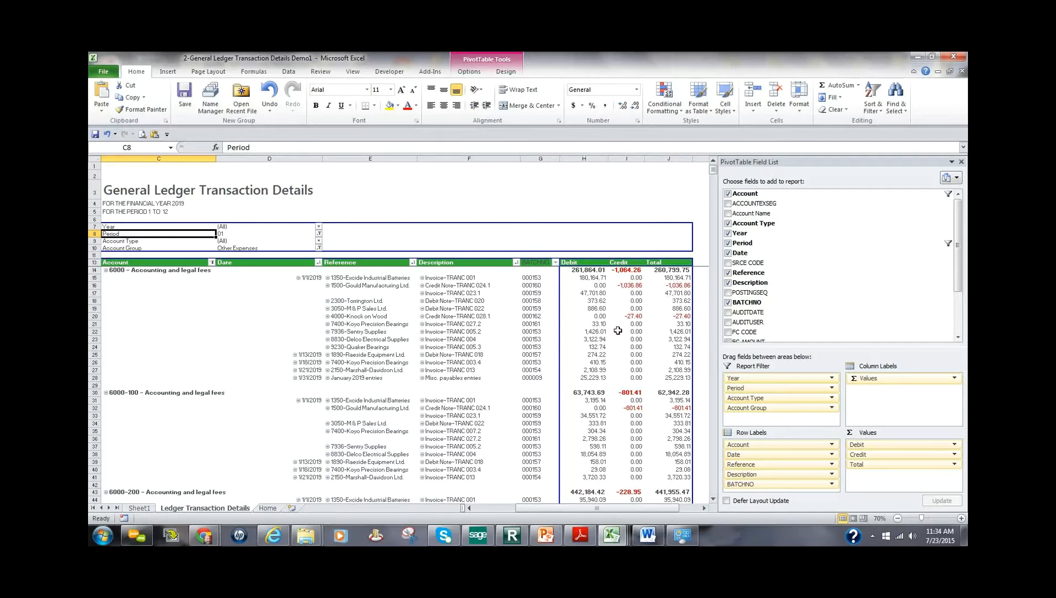
scroll(618, 337, "down", 5)
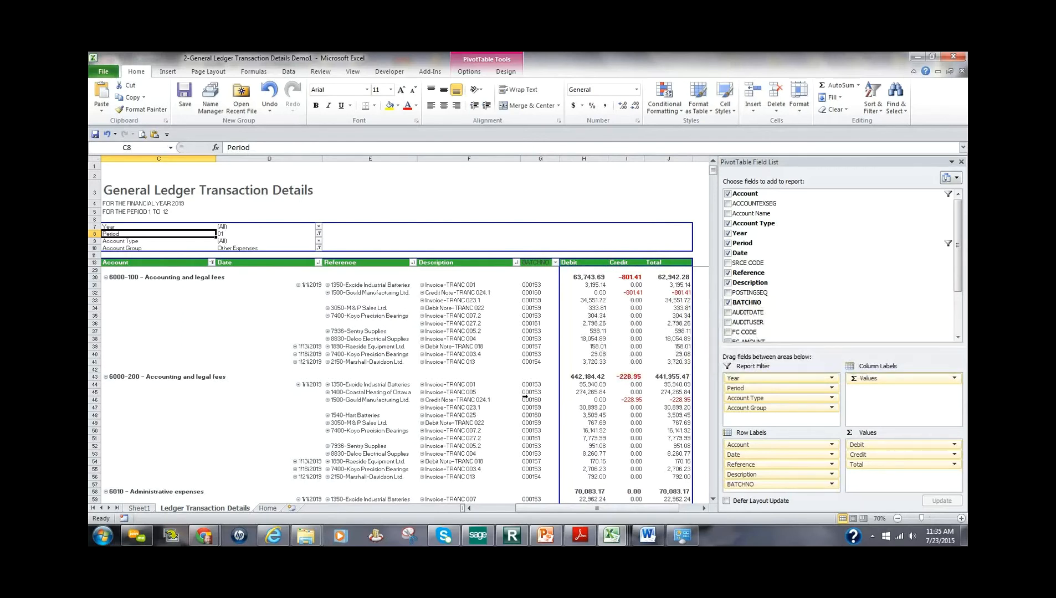
- Look through the filtered Ledger Transaction Details pivot table and compare it with the raw transaction data on Sheet1
scroll(520, 378, "down", 11)
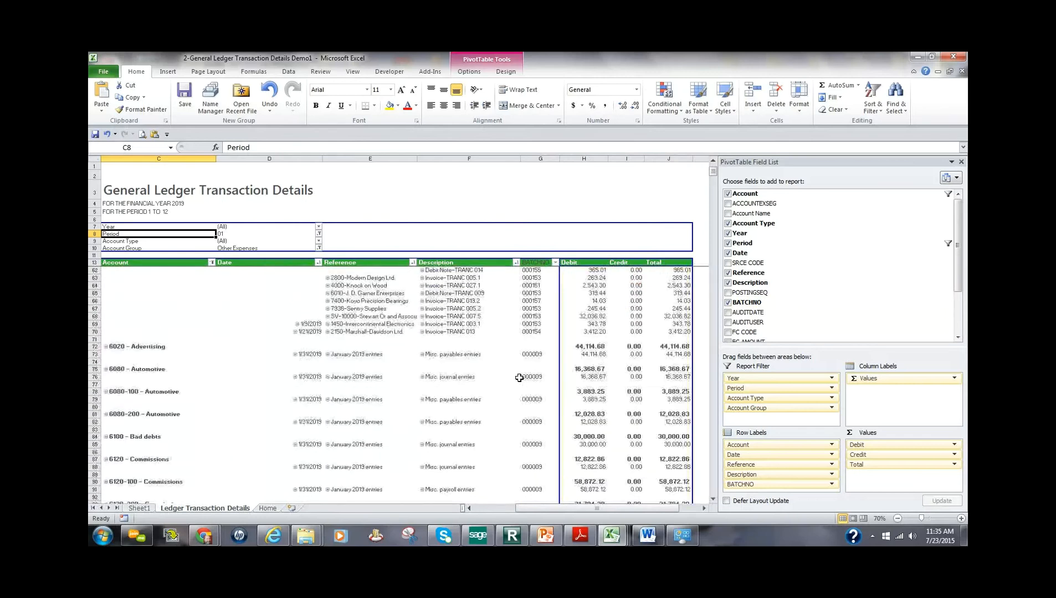
scroll(519, 377, "up", 6)
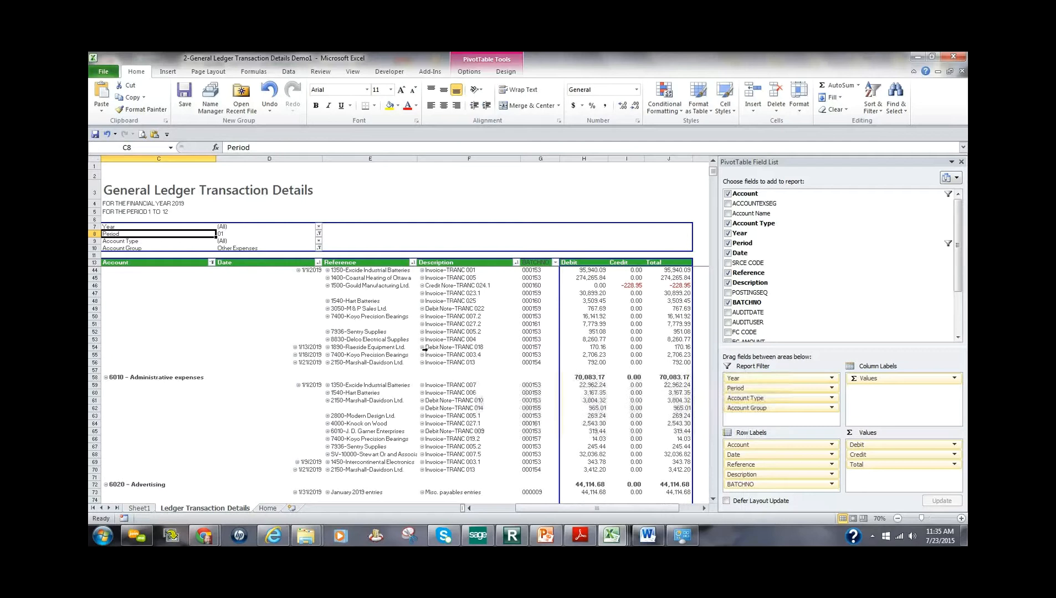
left_click(137, 509)
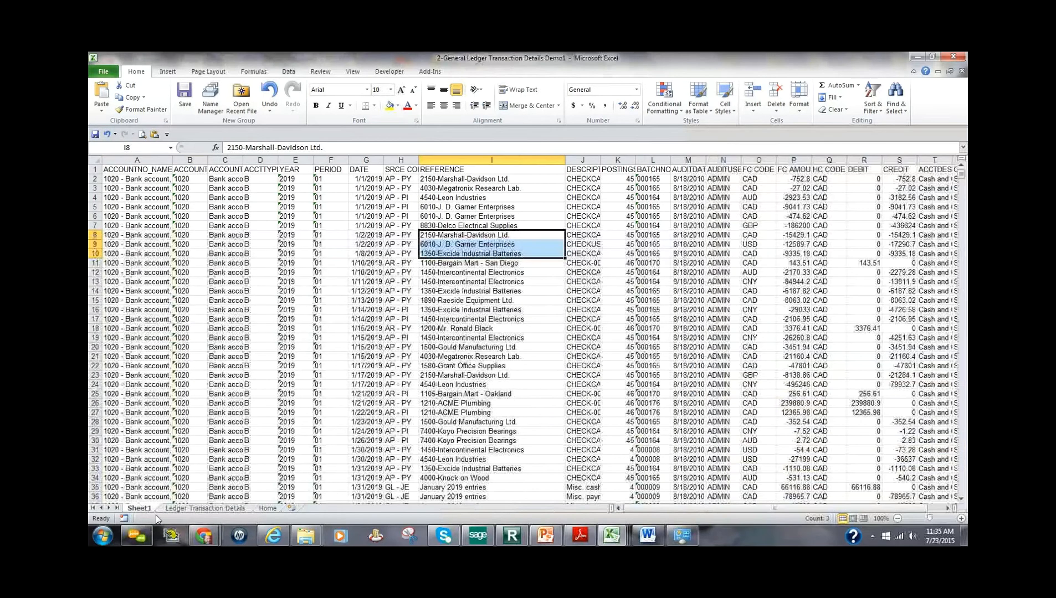
left_click(208, 509)
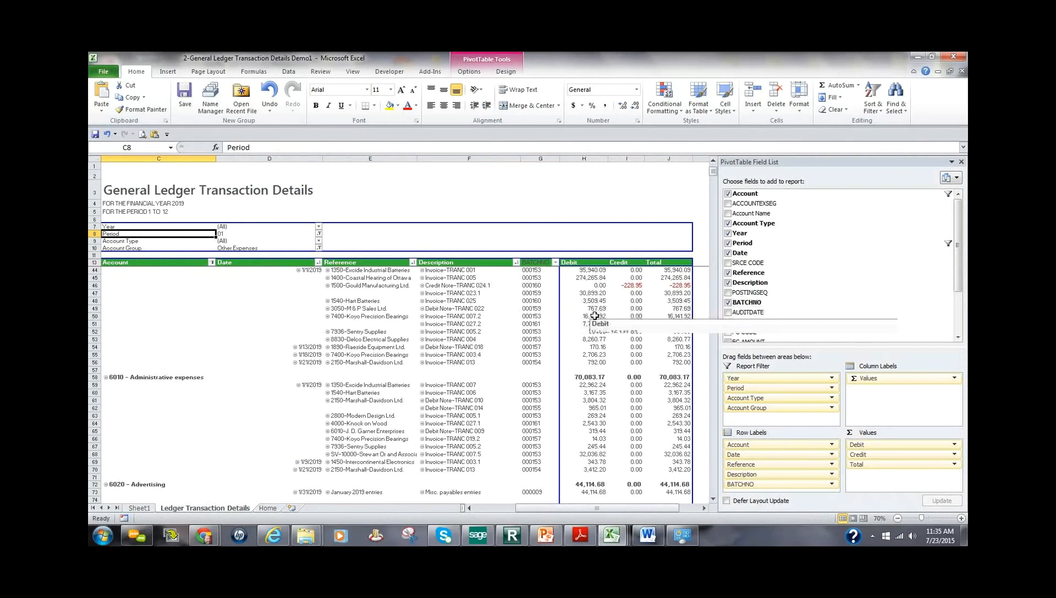
mouse_move(560, 329)
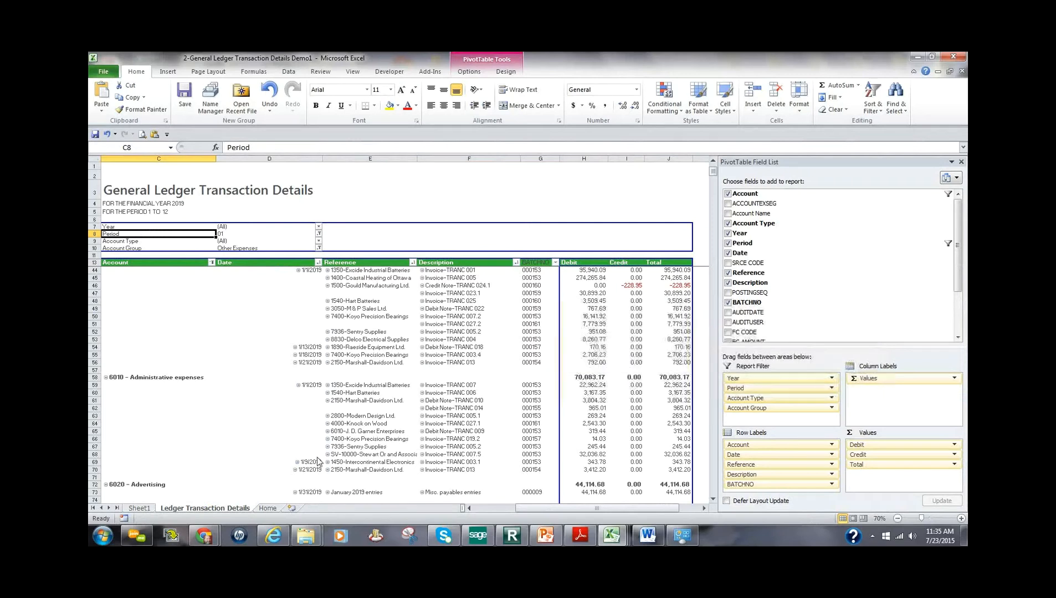
left_click(138, 510)
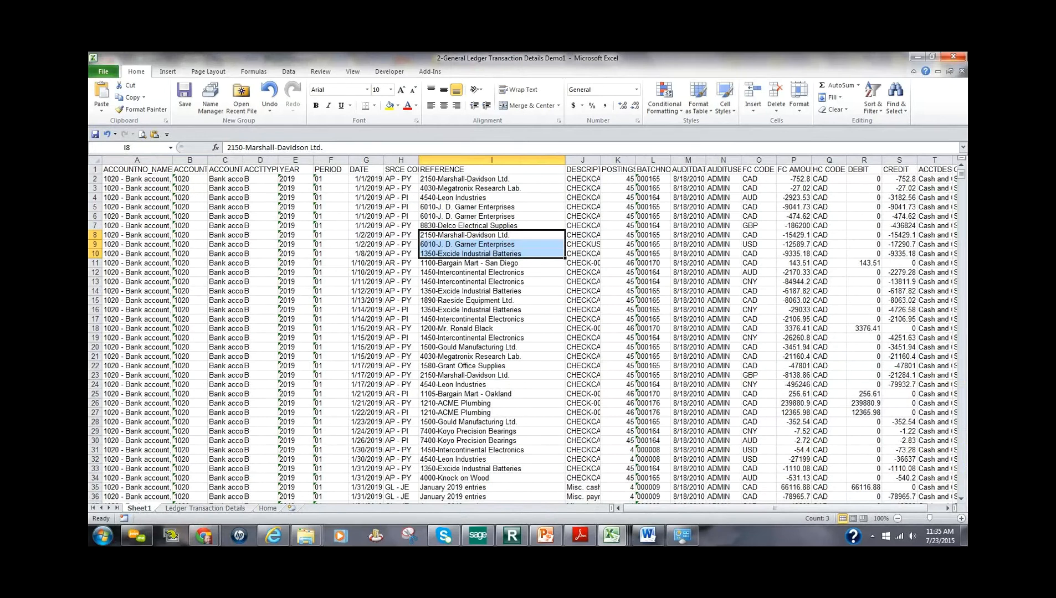
- Close the General Ledger Transaction Details workbook without saving its changes and return to the Report Manager
left_click(954, 57)
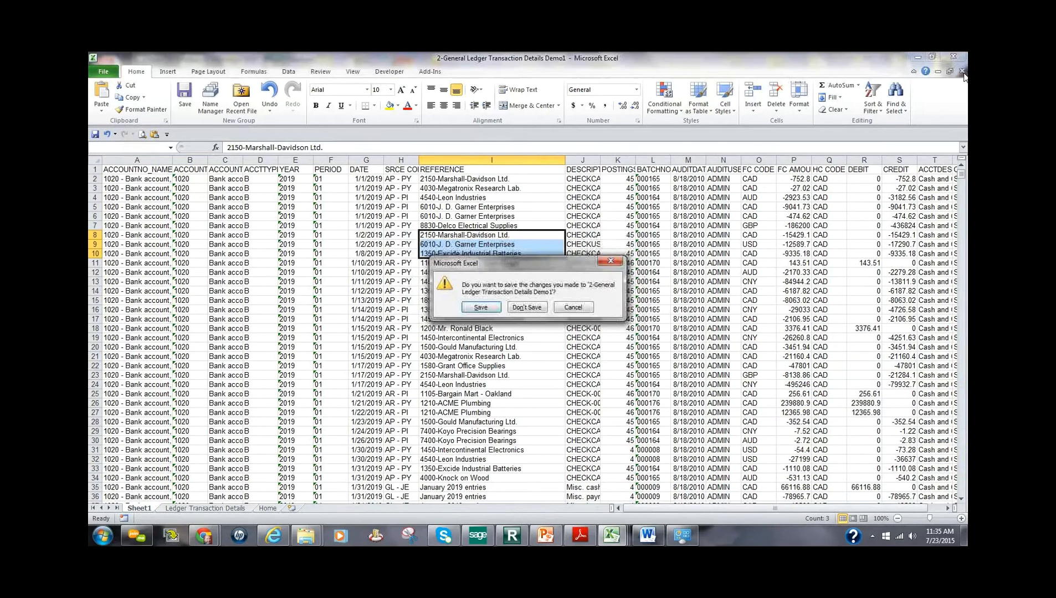
left_click(529, 308)
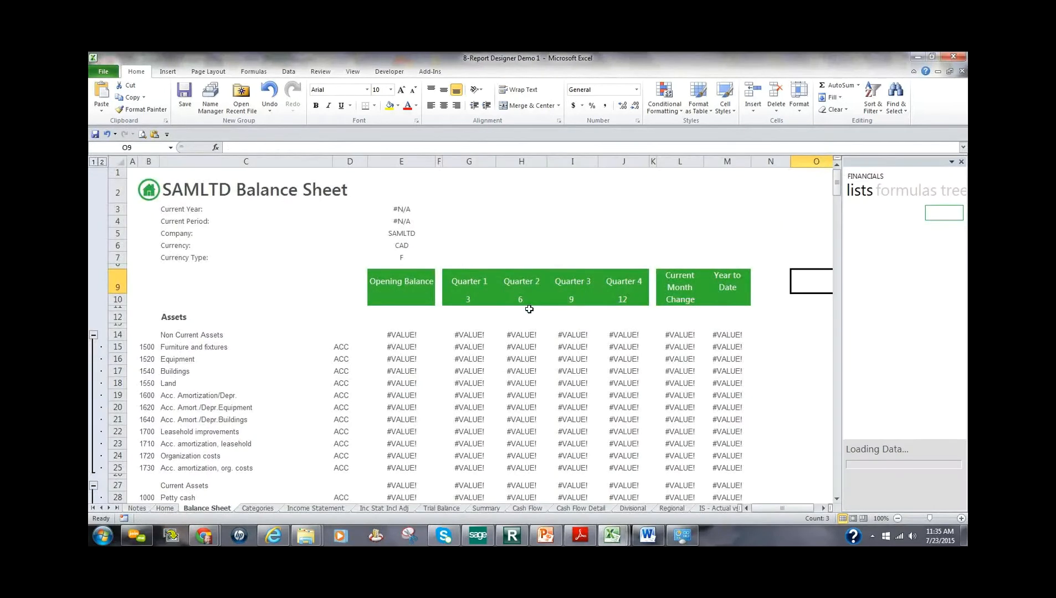
left_click(917, 58)
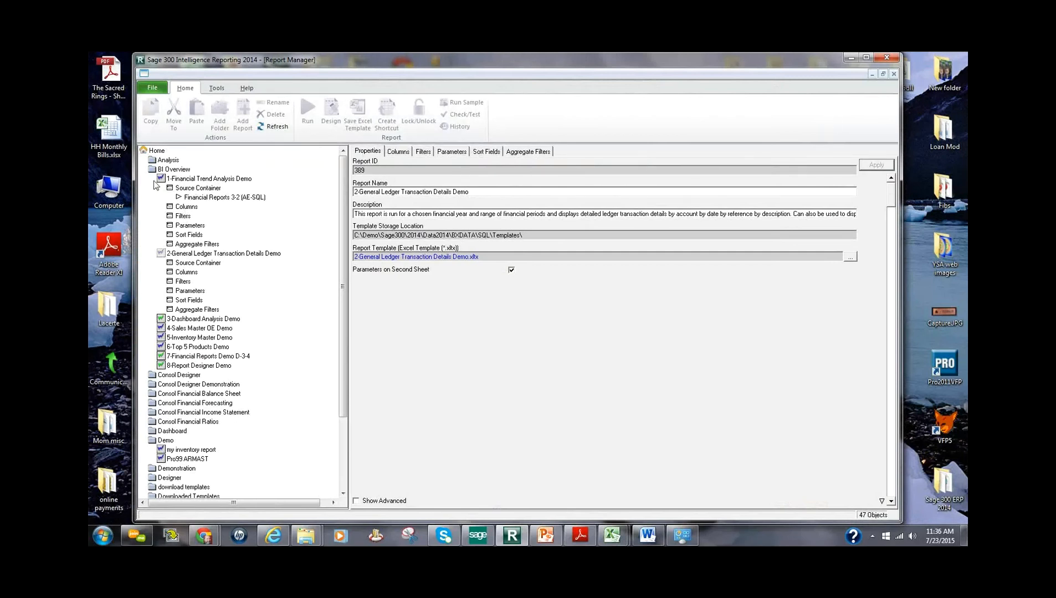
- Collapse the 1-Financial Trend Analysis Demo and 2-General Ledger Transaction Details Demo reports in the BI Overview folder
left_click(161, 253)
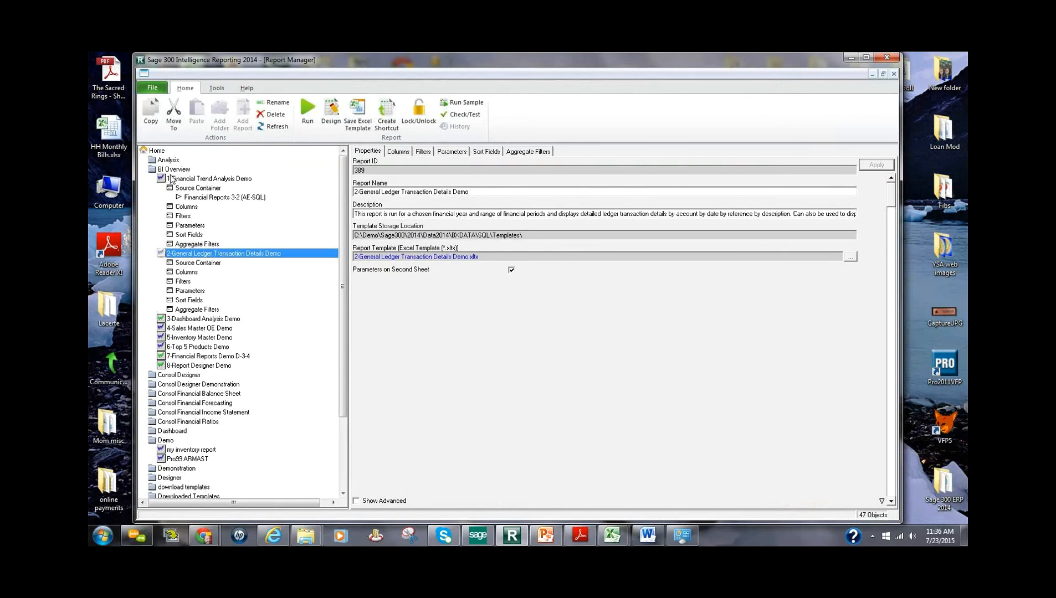
left_click(162, 180)
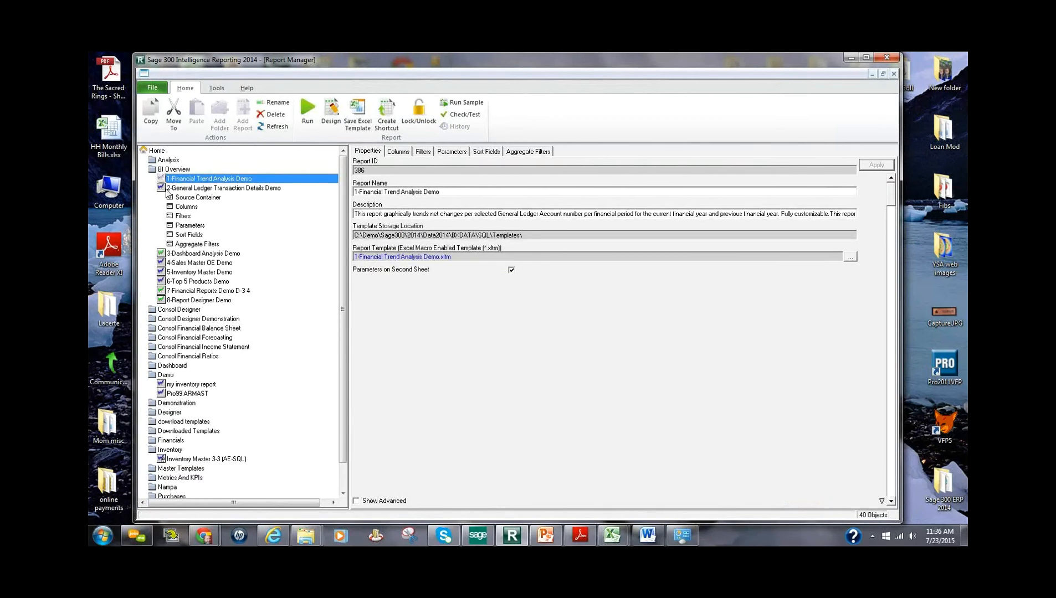
left_click(168, 189)
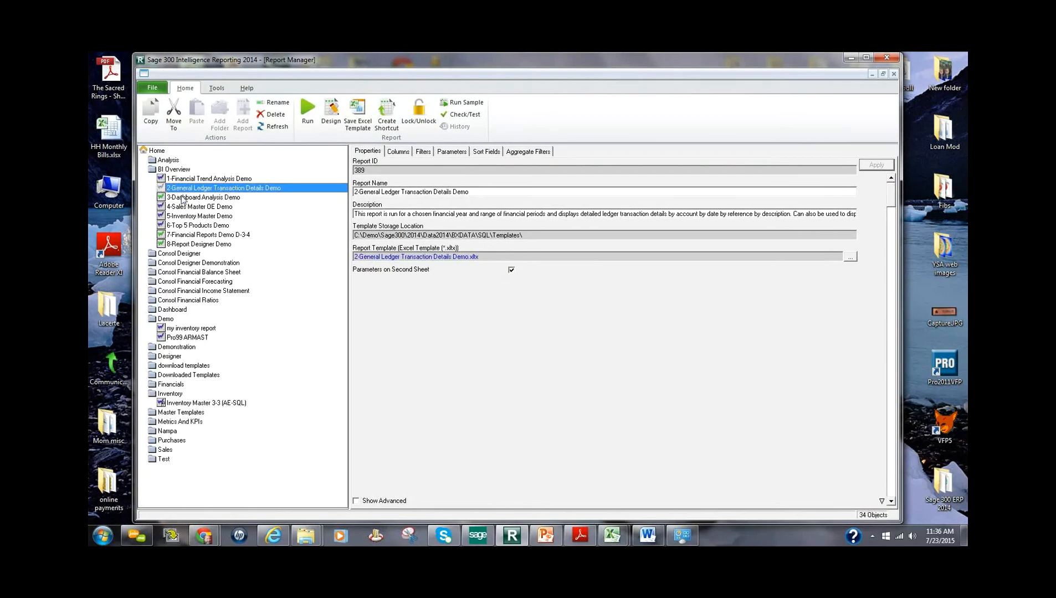
- Examine the union sub reports that make up the 3-Dashboard Analysis Demo report and their output sheets
left_click(182, 198)
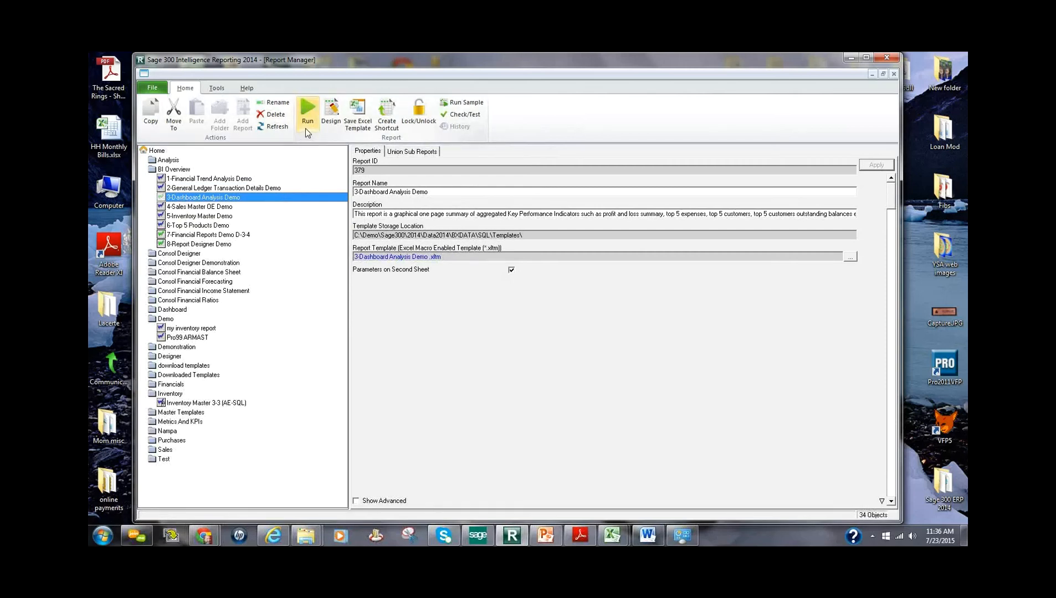
left_click(412, 152)
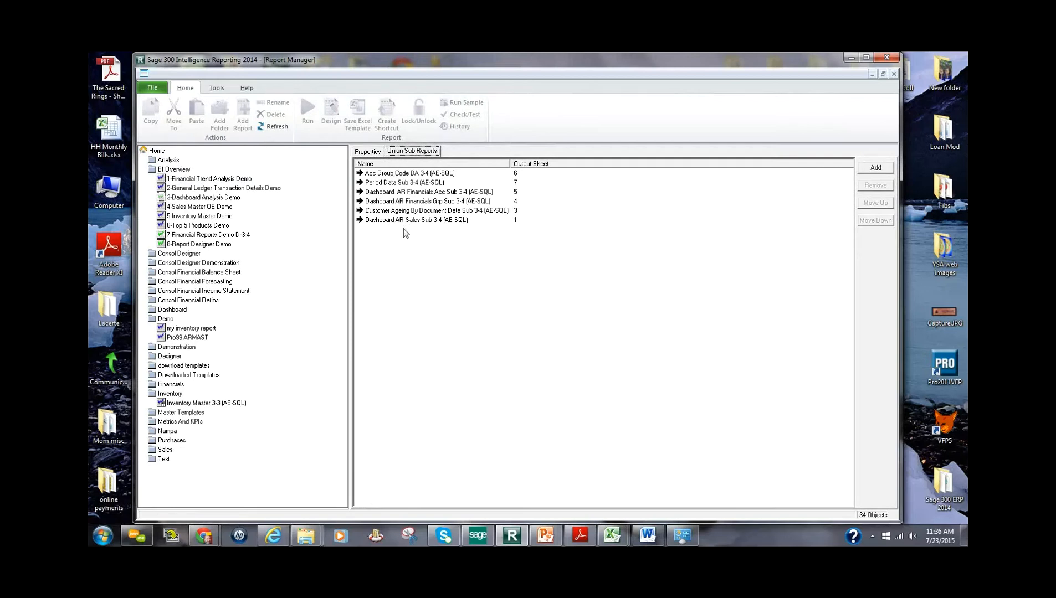
- Run the 3-Dashboard Analysis Demo report and set its Fiscal Year Start parameter to 01 January 2019
left_click(210, 197)
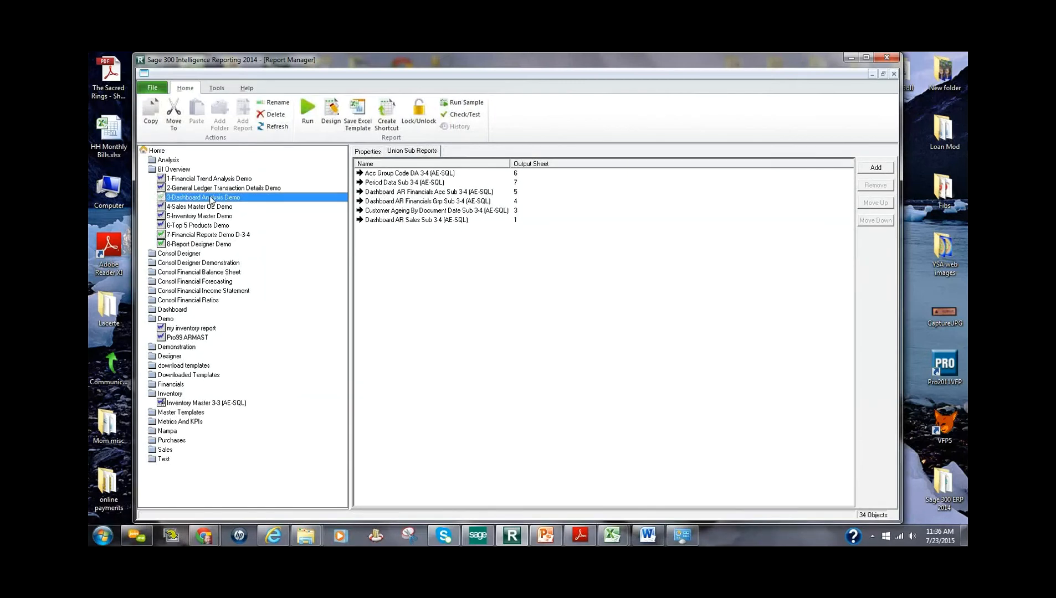
left_click(305, 111)
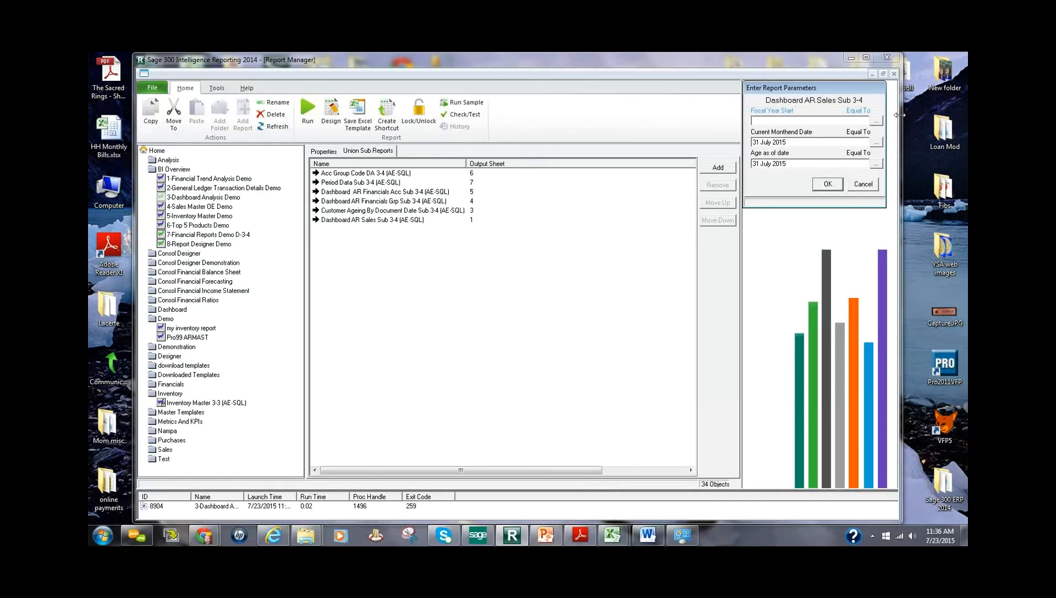
left_click(876, 121)
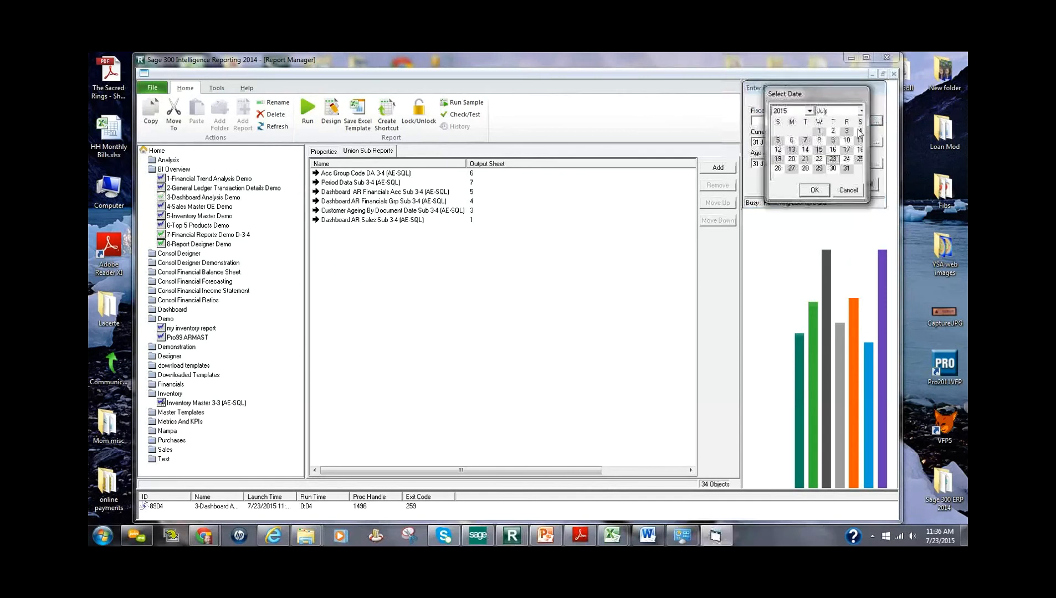
left_click(798, 111)
left_click(795, 152)
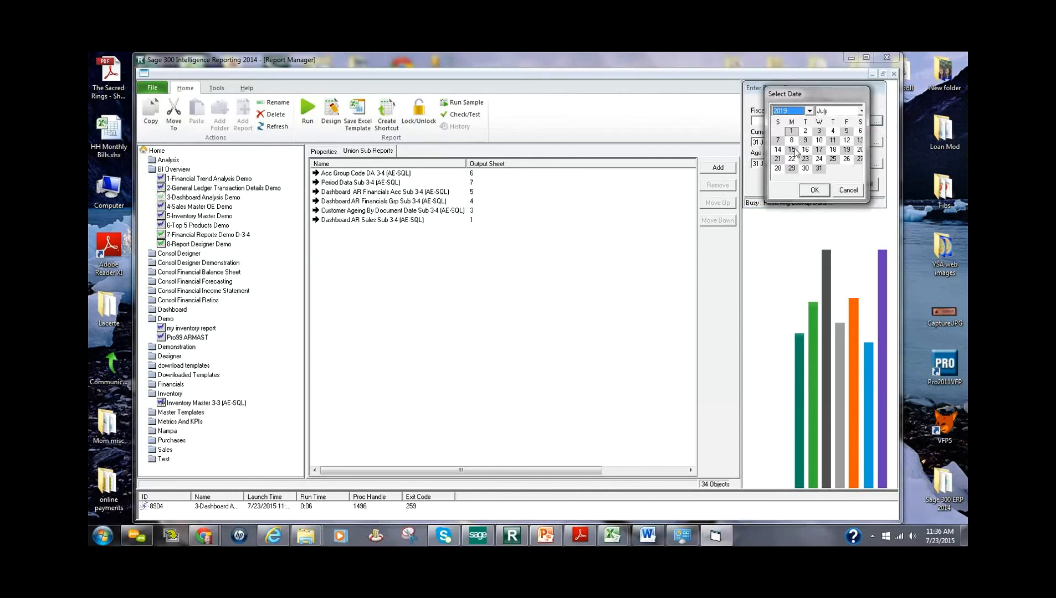
left_click(861, 111)
left_click_drag(864, 146, 866, 116)
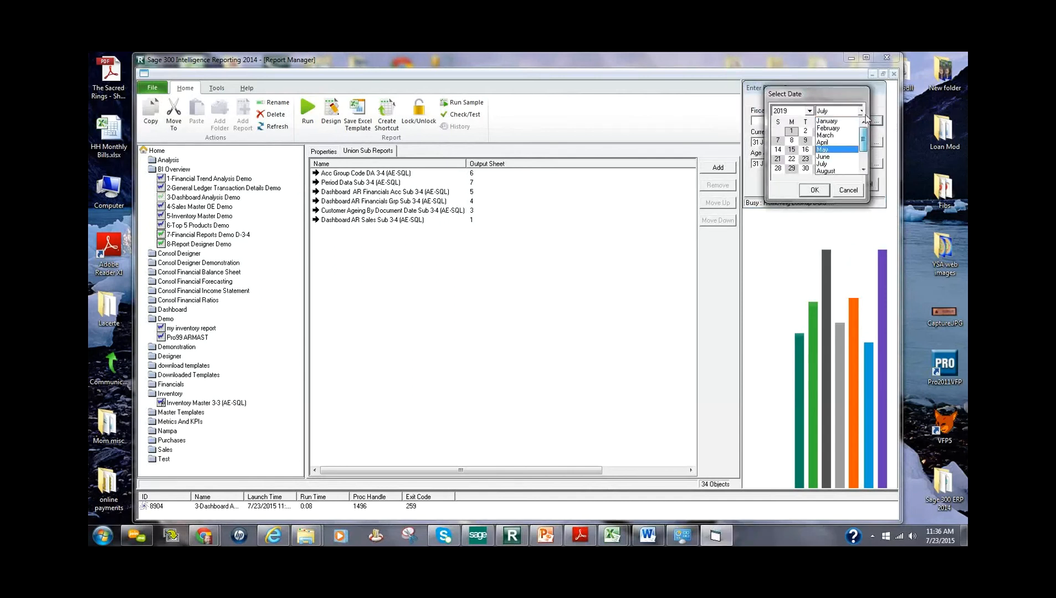
left_click(827, 121)
left_click(815, 190)
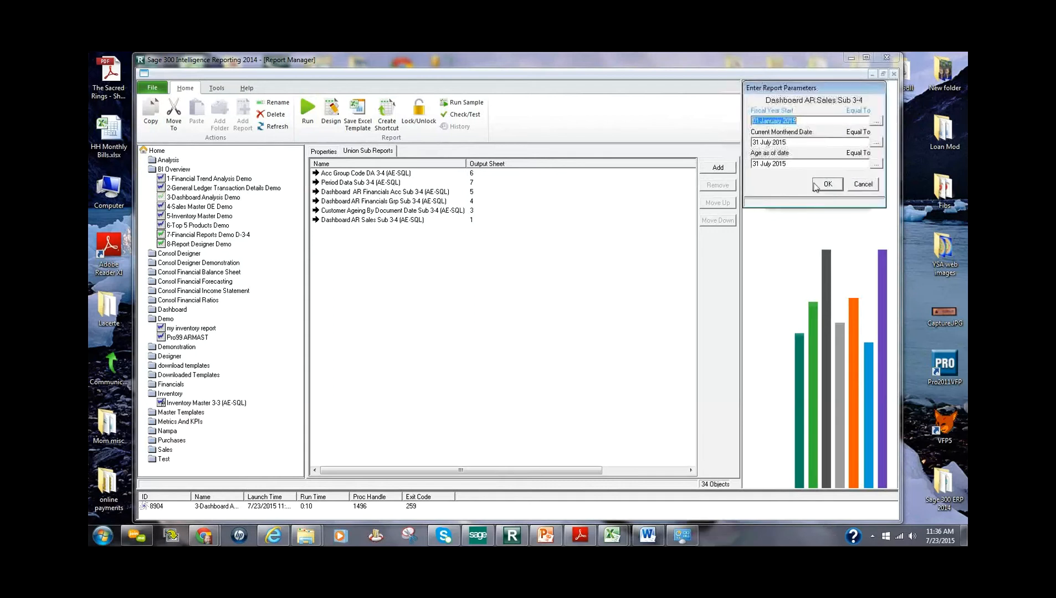
- Set the Current Monthend Date parameter to 01 December 2020
left_click(796, 142)
left_click(877, 142)
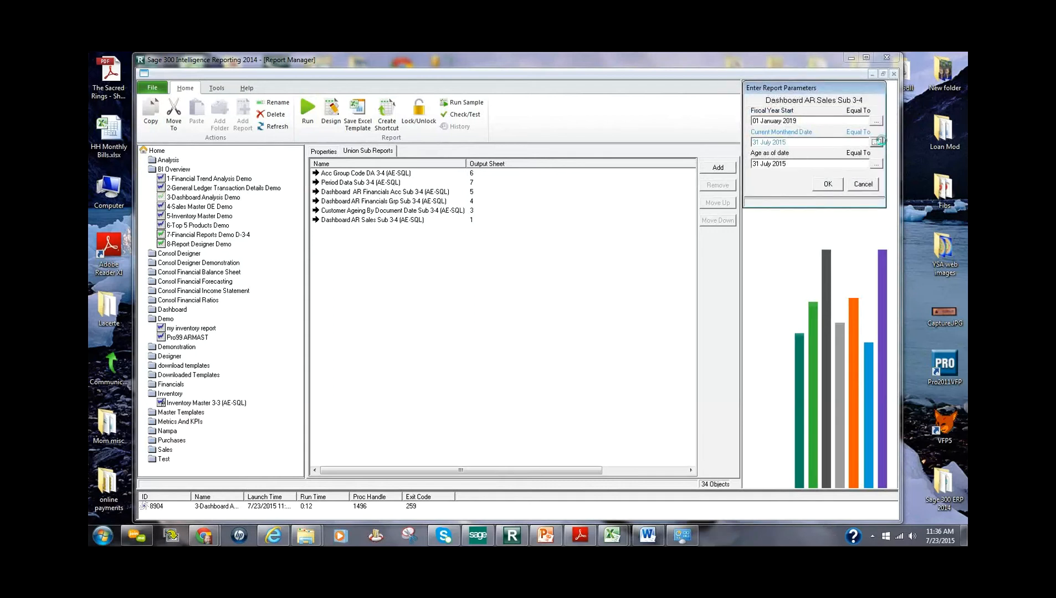
left_click(796, 112)
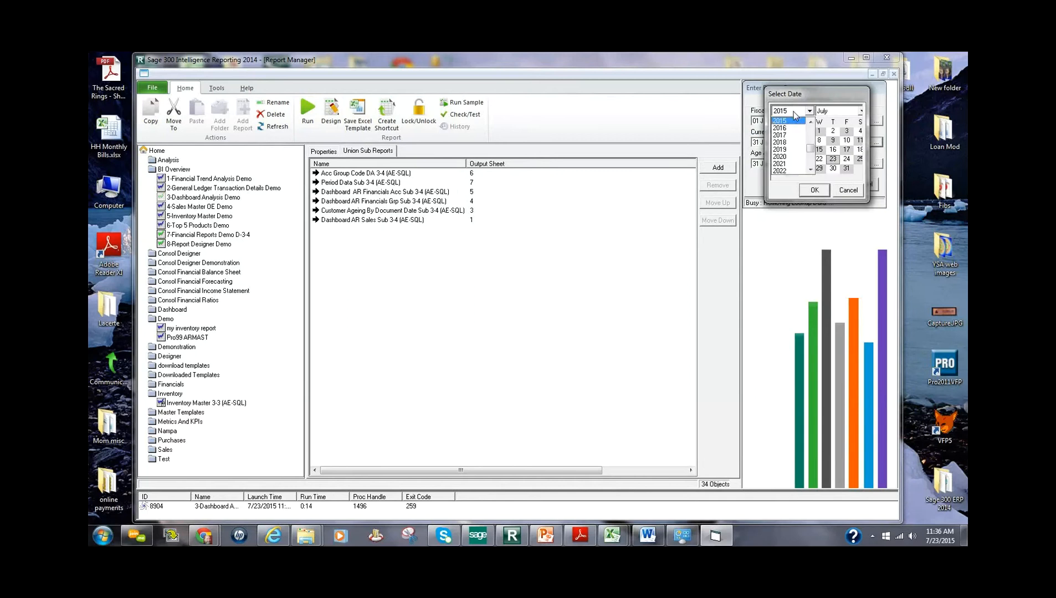
left_click(784, 153)
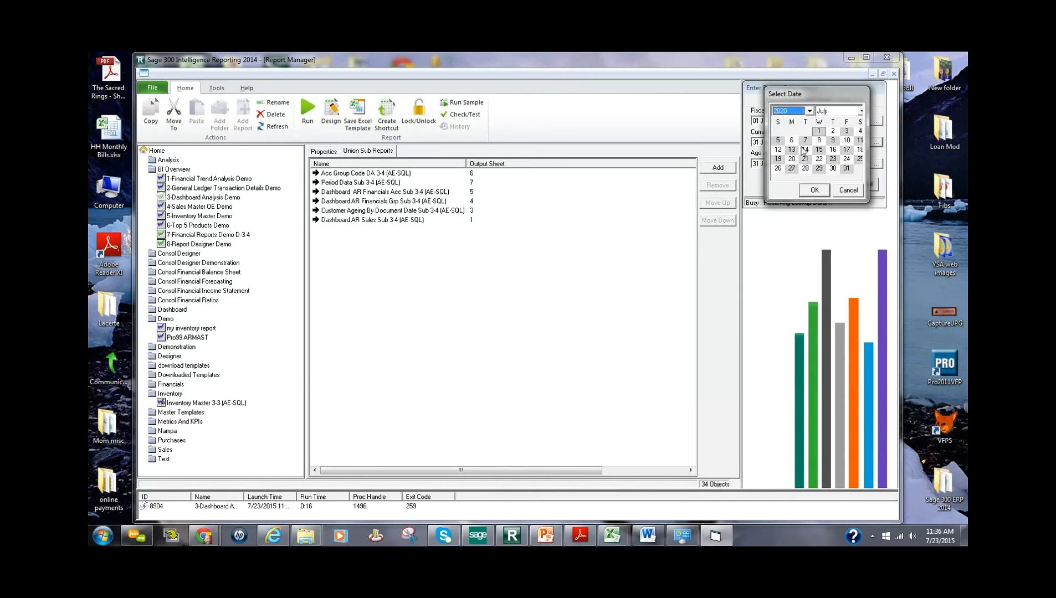
left_click(837, 113)
scroll(840, 145, "down", 2)
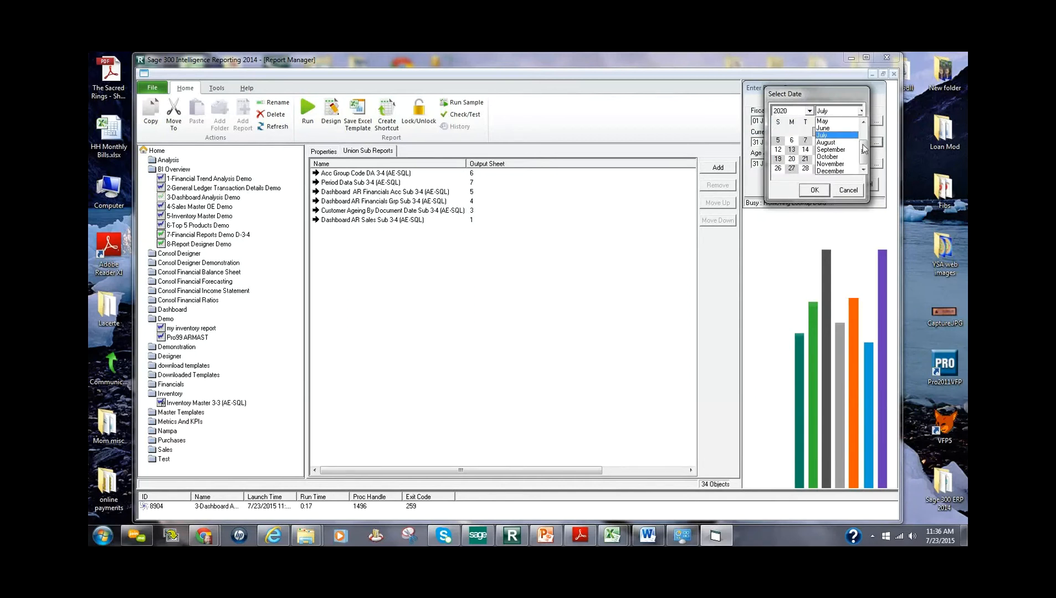
left_click(837, 171)
left_click(814, 190)
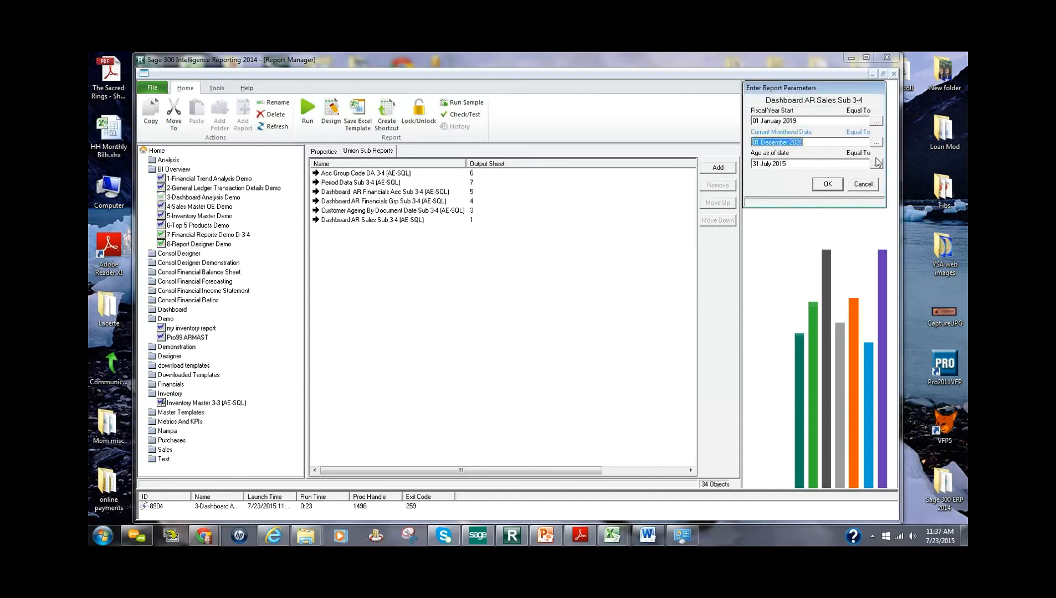
- Set the Age as of date parameter to 01 December 2020 and generate the dashboard report in Excel
left_click(837, 164)
left_click(834, 164)
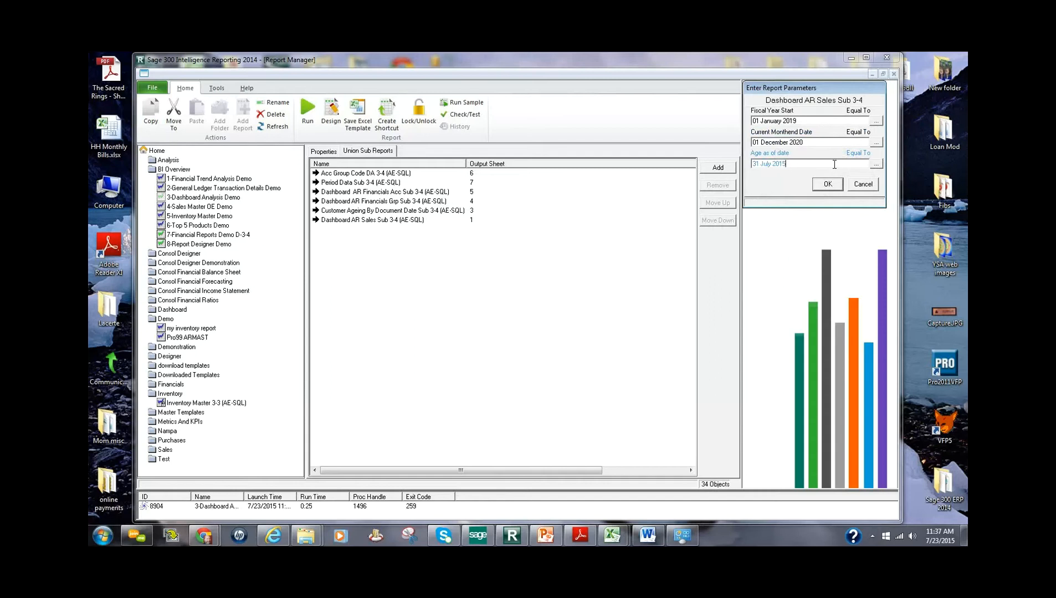
left_click(876, 164)
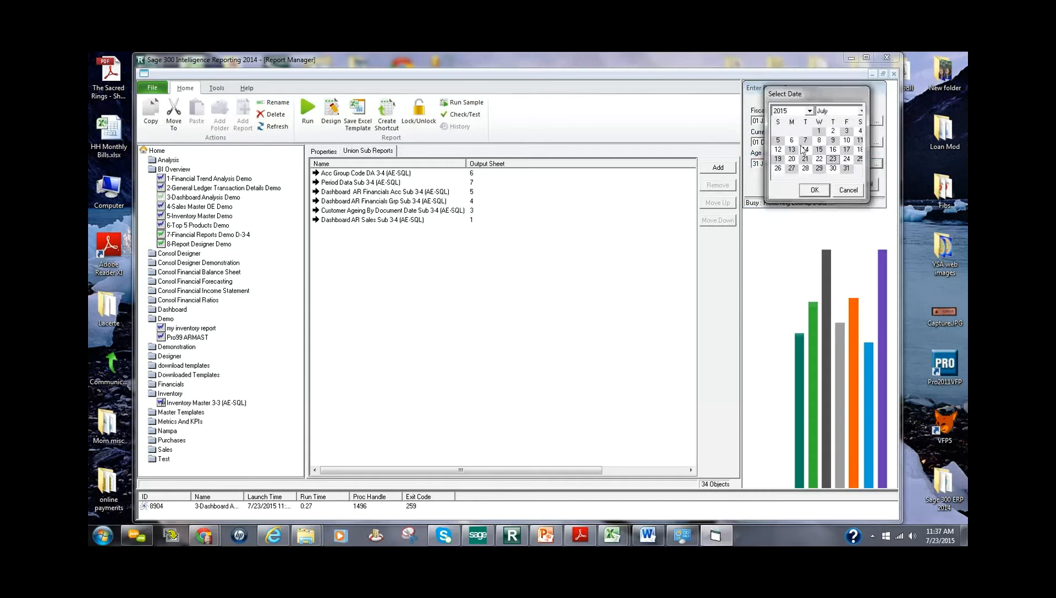
left_click(799, 112)
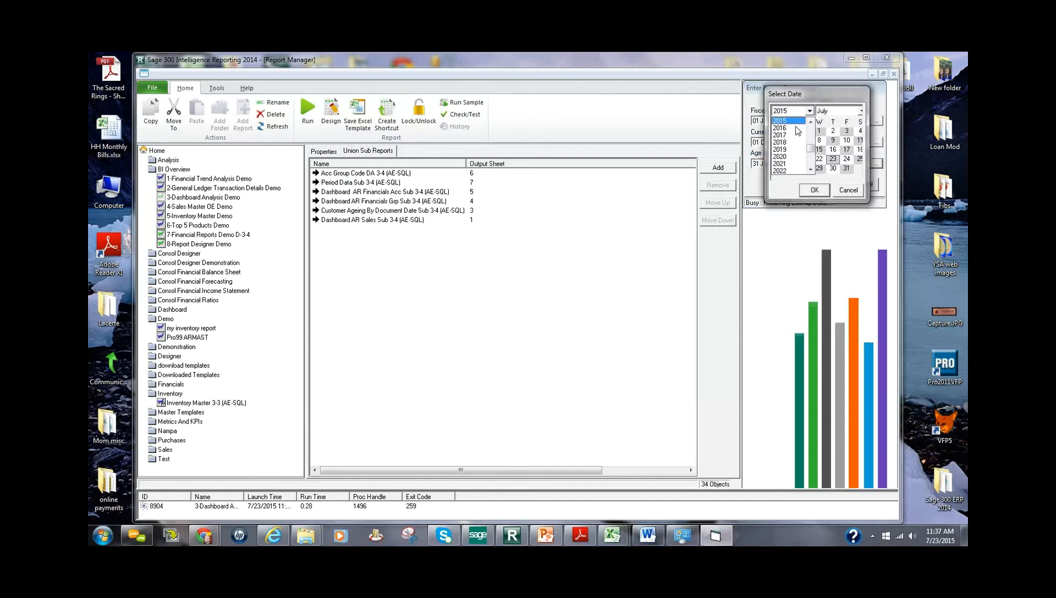
left_click(799, 157)
left_click(860, 111)
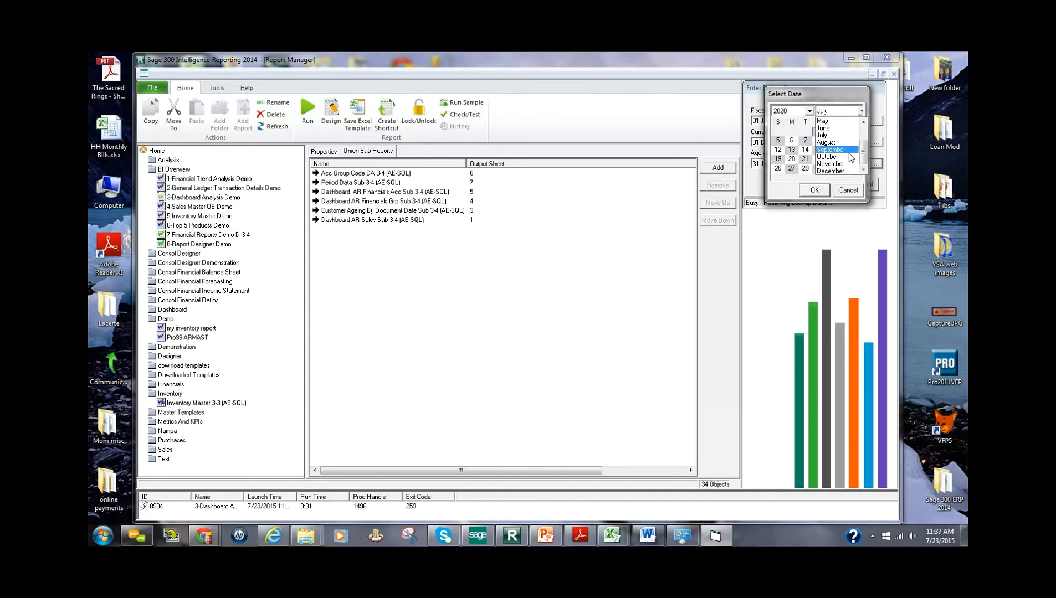
left_click(830, 171)
left_click(812, 190)
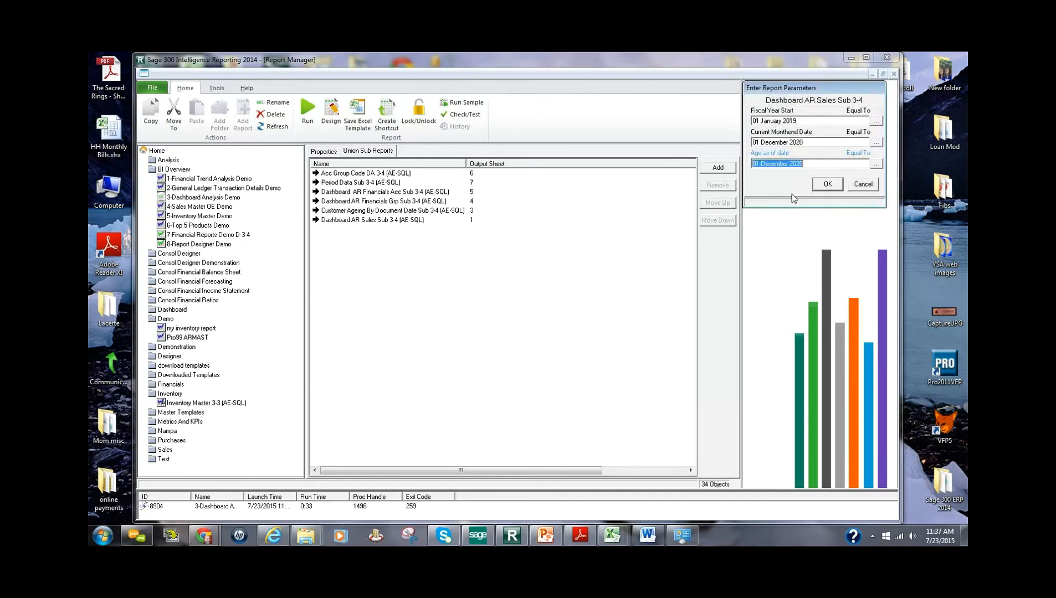
left_click(836, 186)
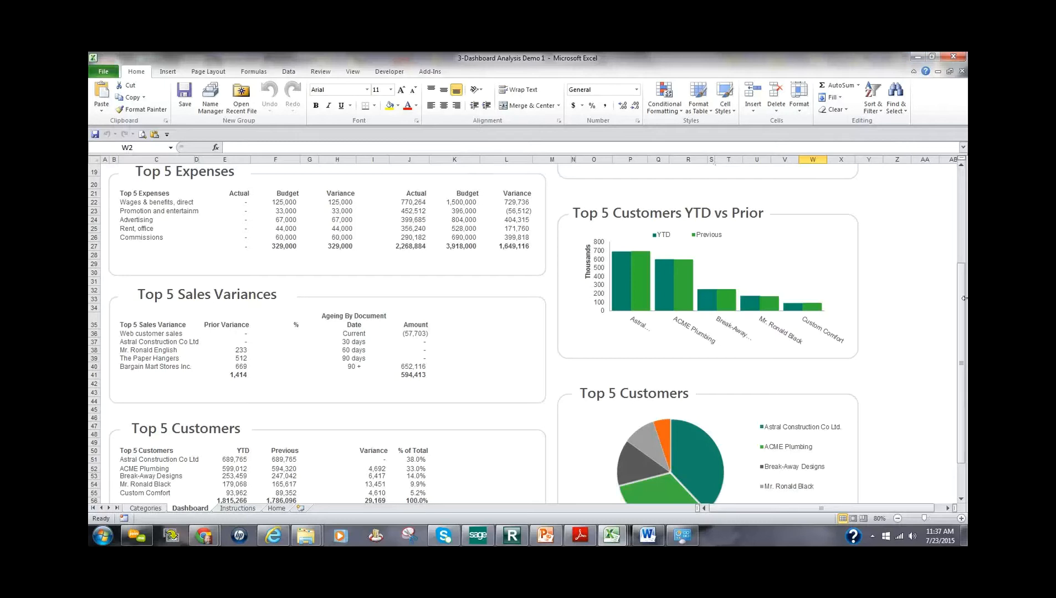
- Review the tables and charts on the Dashboard sheet, reducing the zoom to 50% to see them together
left_click_drag(963, 313, 962, 279)
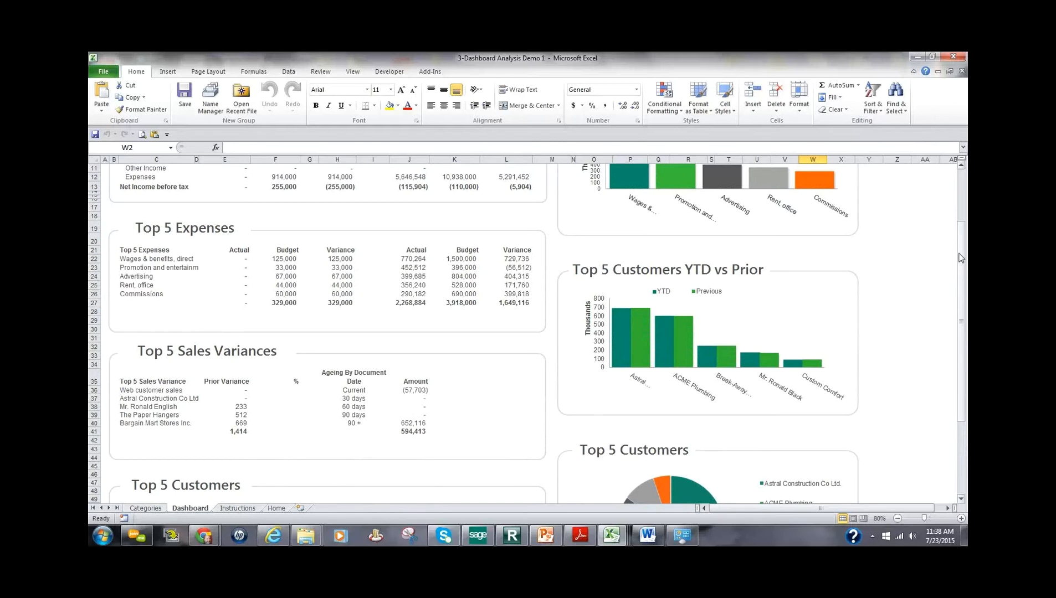
left_click(897, 518)
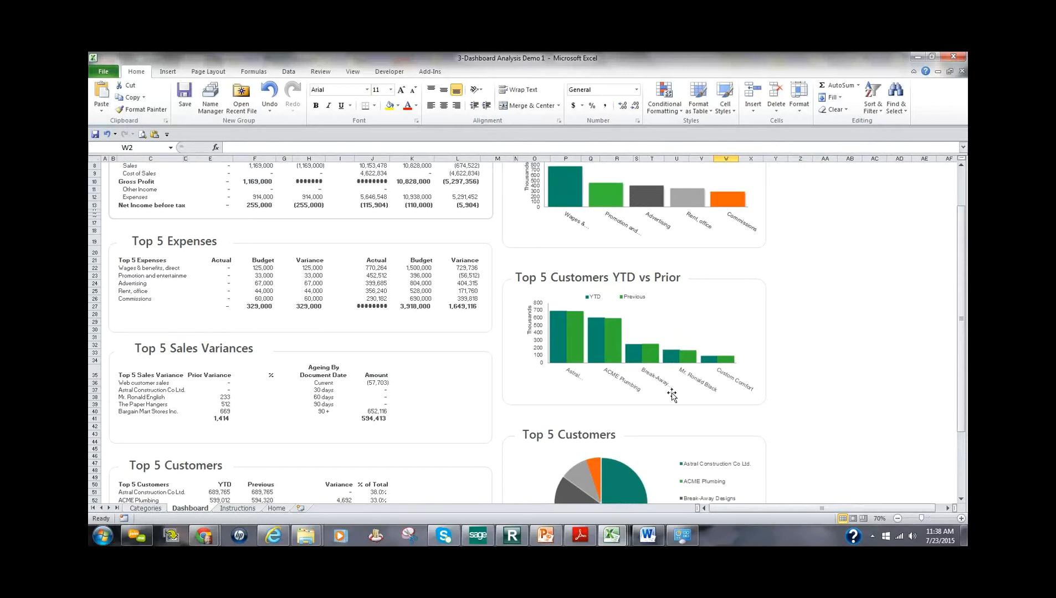
left_click(898, 518)
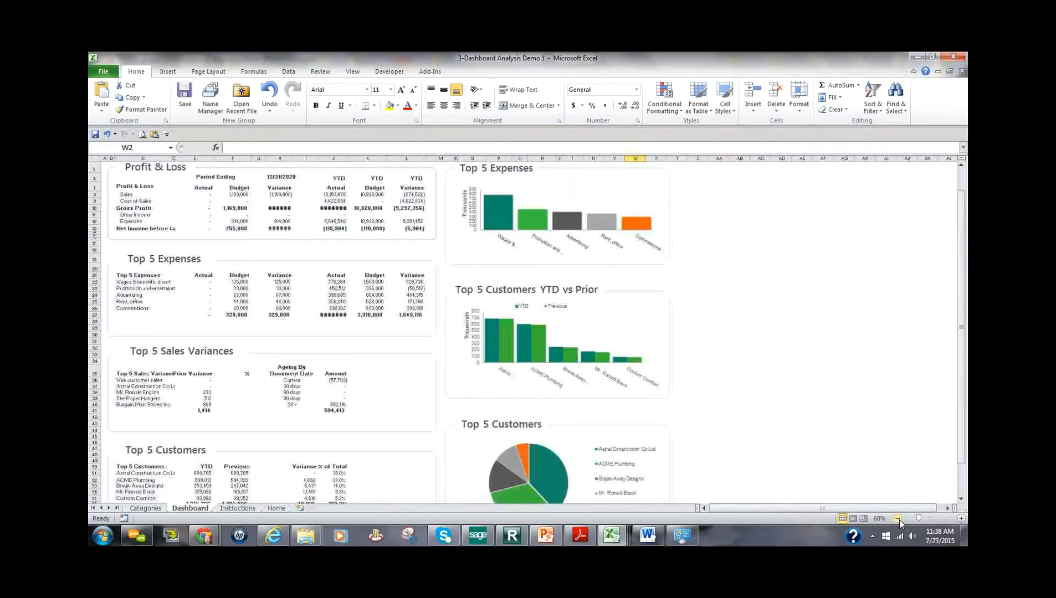
left_click(898, 518)
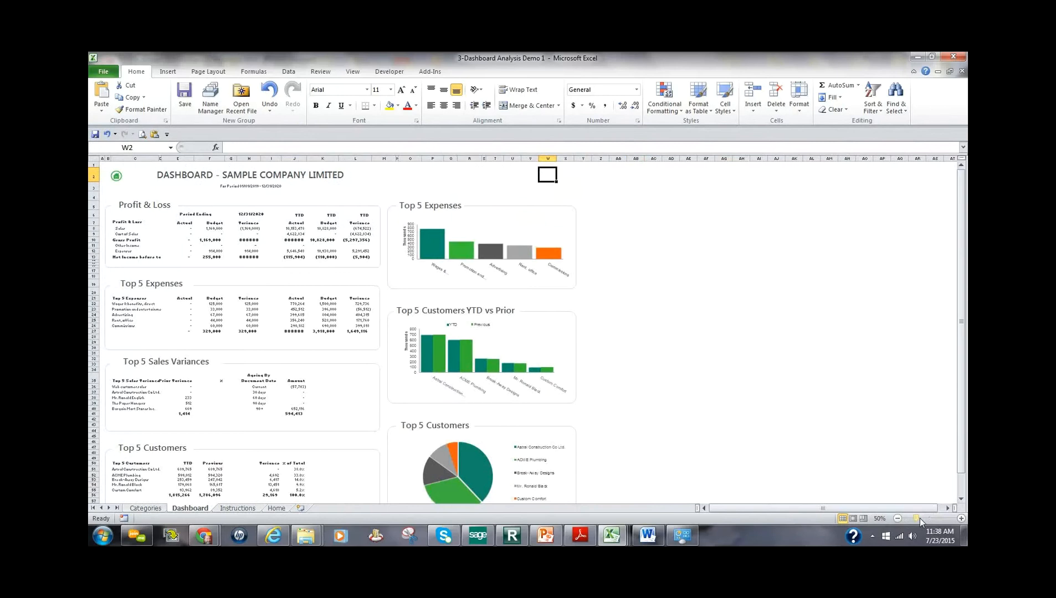
- Enlarge the Dashboard sheet to 70% zoom and slightly widen column H so its Variance figures show in full
left_click(961, 519)
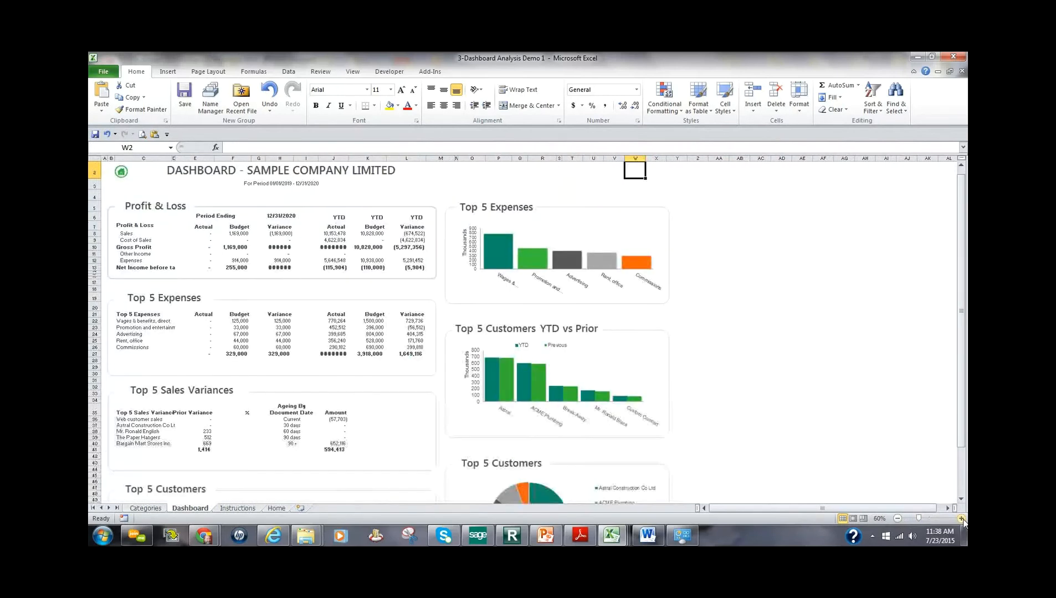
left_click(961, 519)
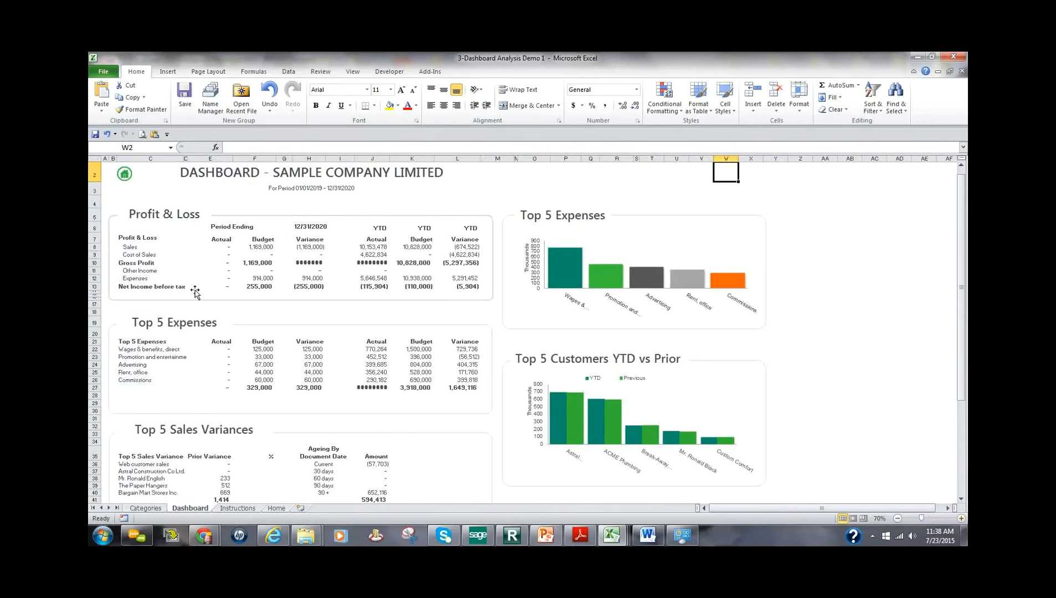
left_click_drag(326, 158, 332, 158)
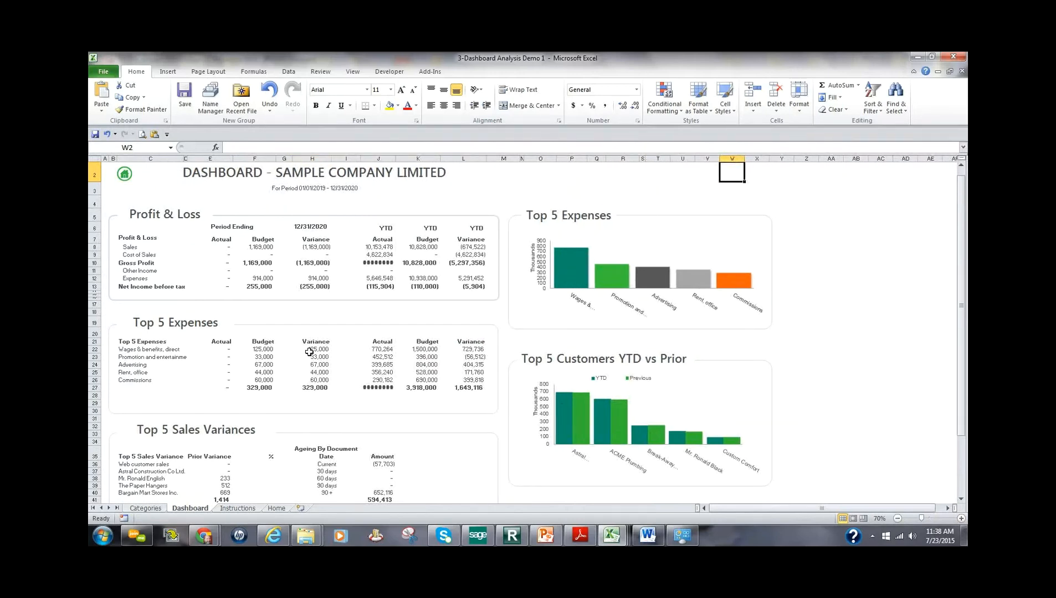
- Examine the dashboard's tables and charts from Profit & Loss down to the Top 5 Customers pie chart
scroll(310, 353, "down", 3)
scroll(273, 359, "down", 3)
scroll(272, 368, "down", 2)
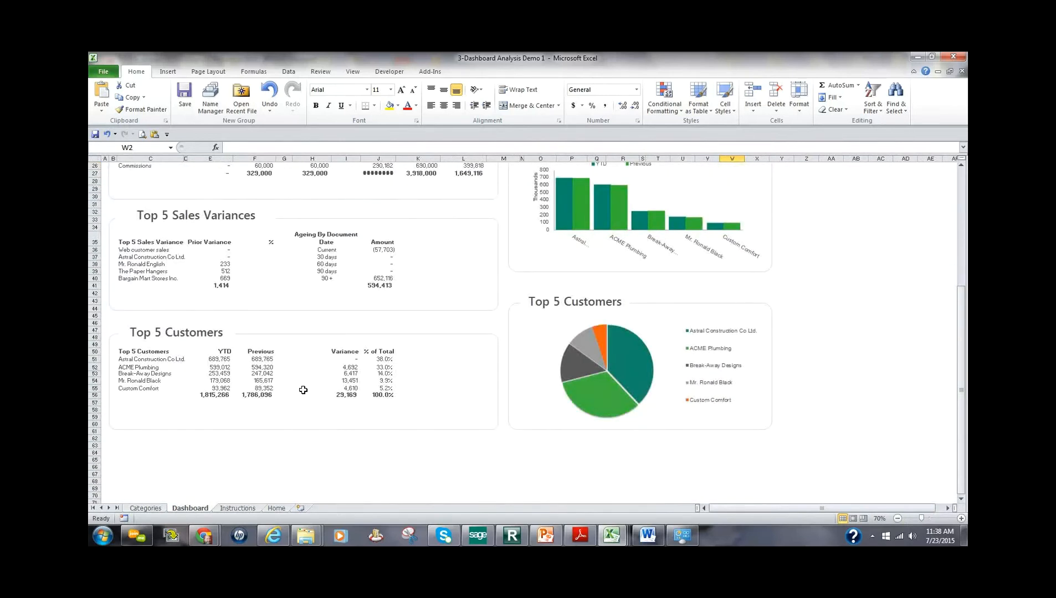
scroll(303, 388, "up", 7)
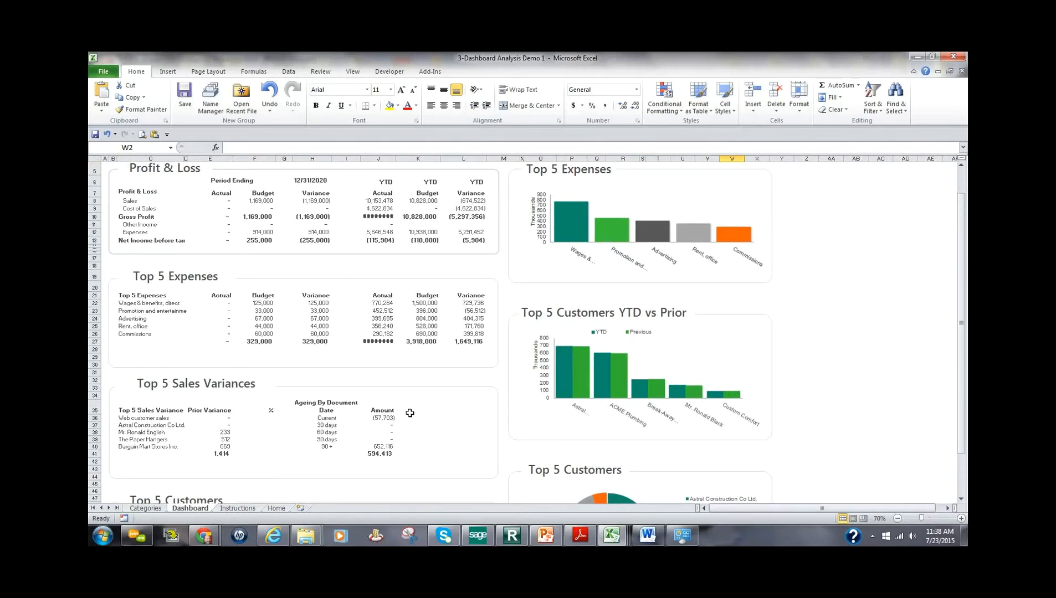
scroll(410, 413, "up", 2)
scroll(410, 412, "down", 6)
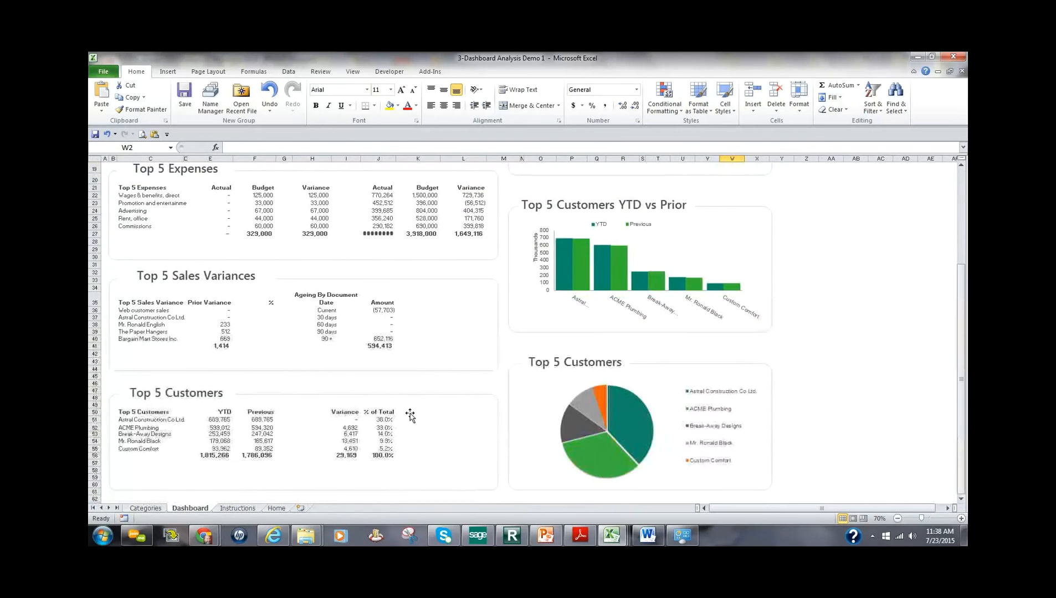
scroll(410, 413, "up", 4)
scroll(410, 413, "up", 2)
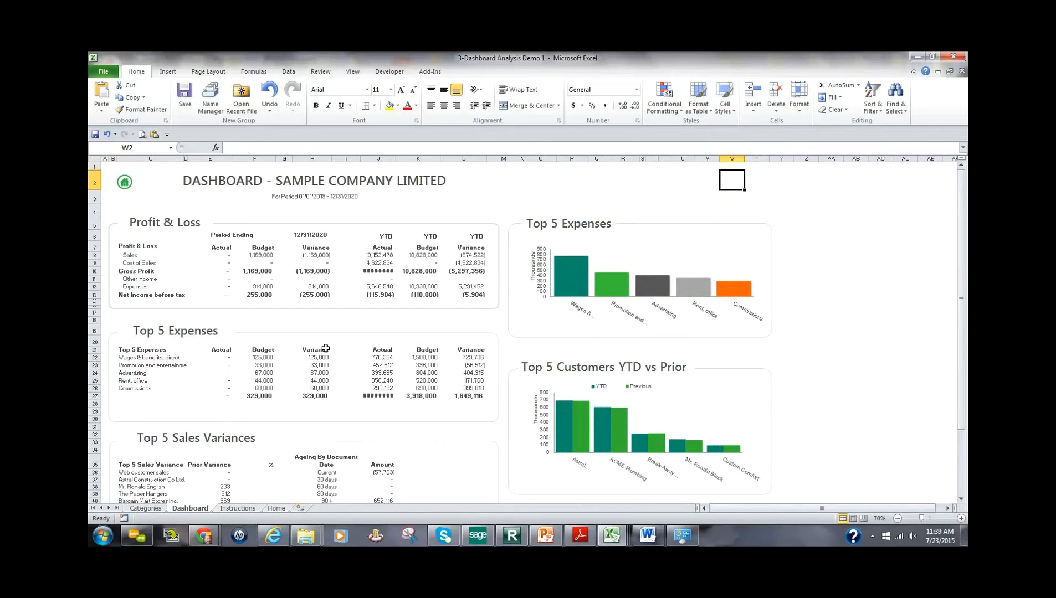
- View the Categories sheet at 80% zoom and inspect the GLCatCode choices for Revenue, Cost of Sales and Other Revenue
left_click(145, 510)
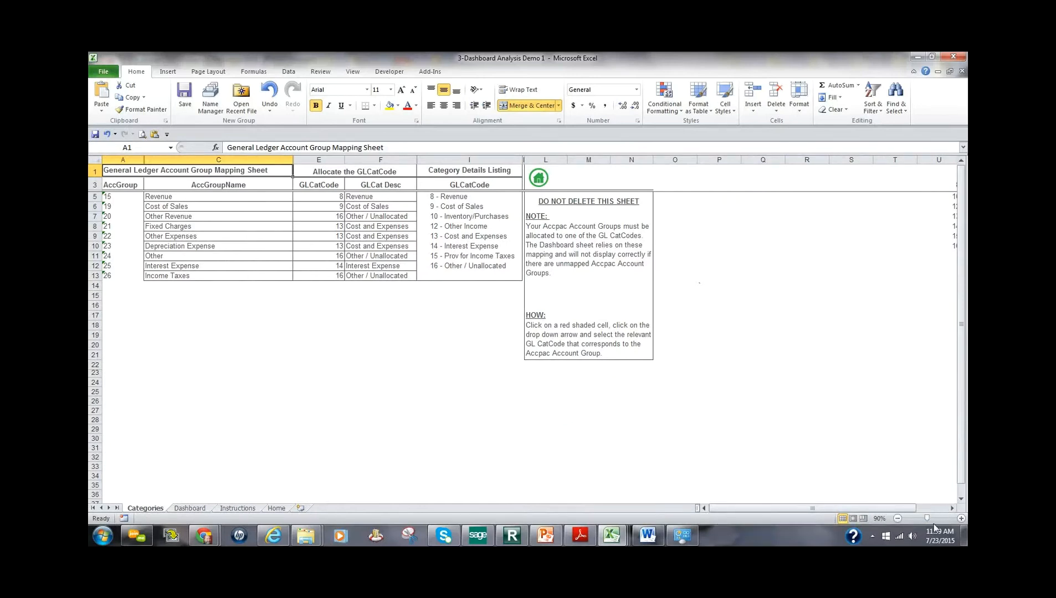
left_click(897, 520)
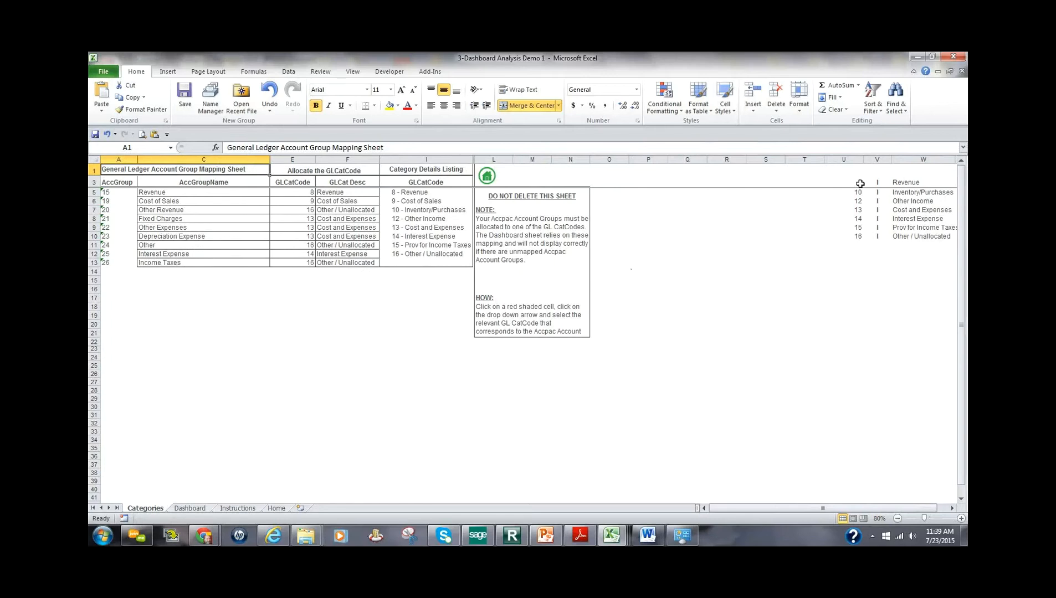
left_click(287, 192)
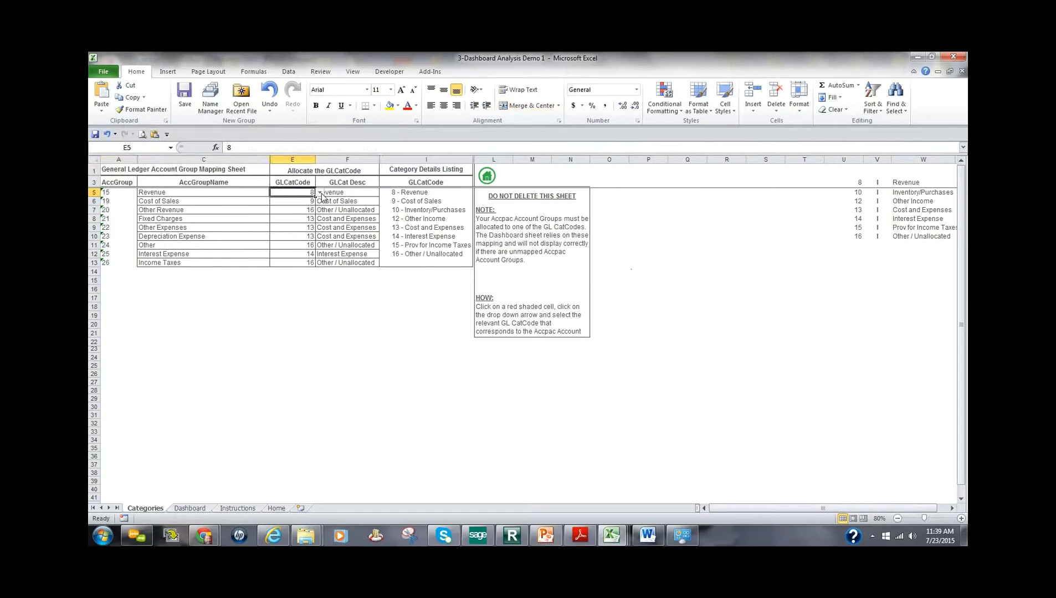
left_click(320, 193)
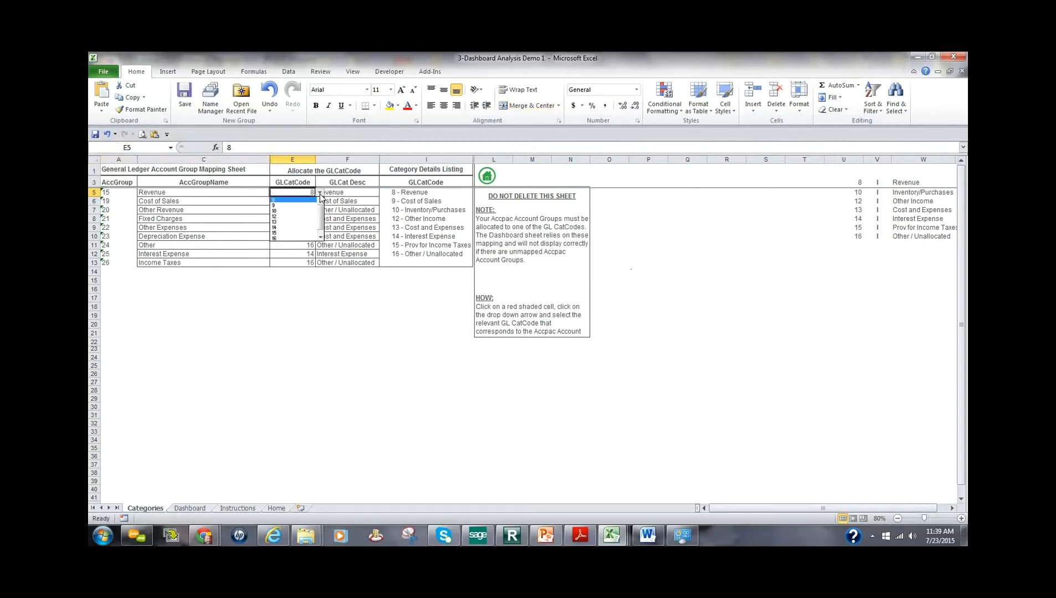
left_click(320, 193)
left_click(310, 200)
left_click(320, 202)
left_click(320, 202)
left_click(309, 209)
left_click(319, 211)
left_click(320, 211)
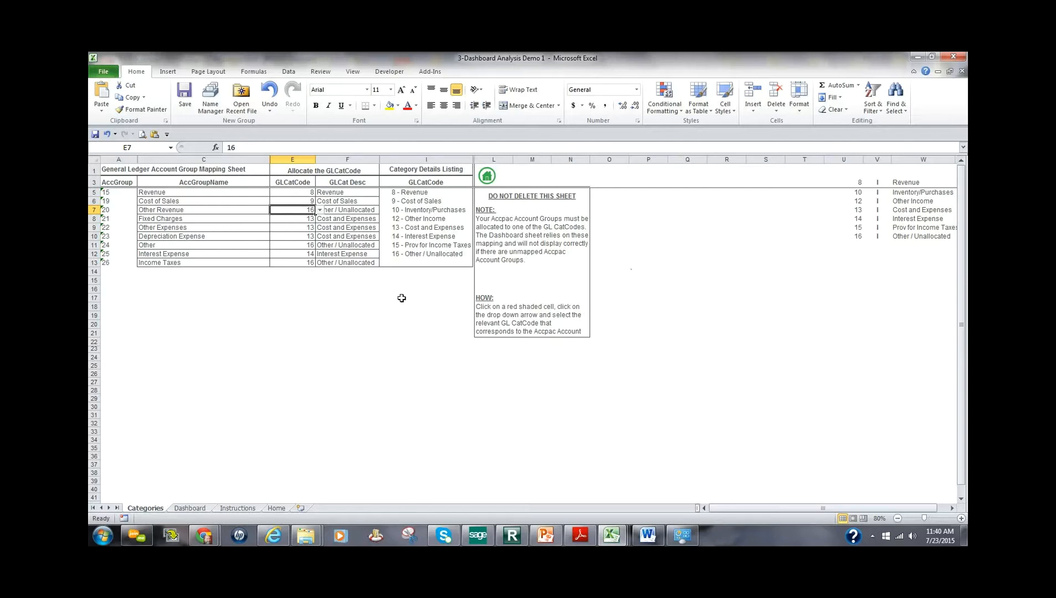
- Return to the Dashboard sheet, close the workbook without saving, and minimize Excel to get back to the Report Manager
left_click(190, 509)
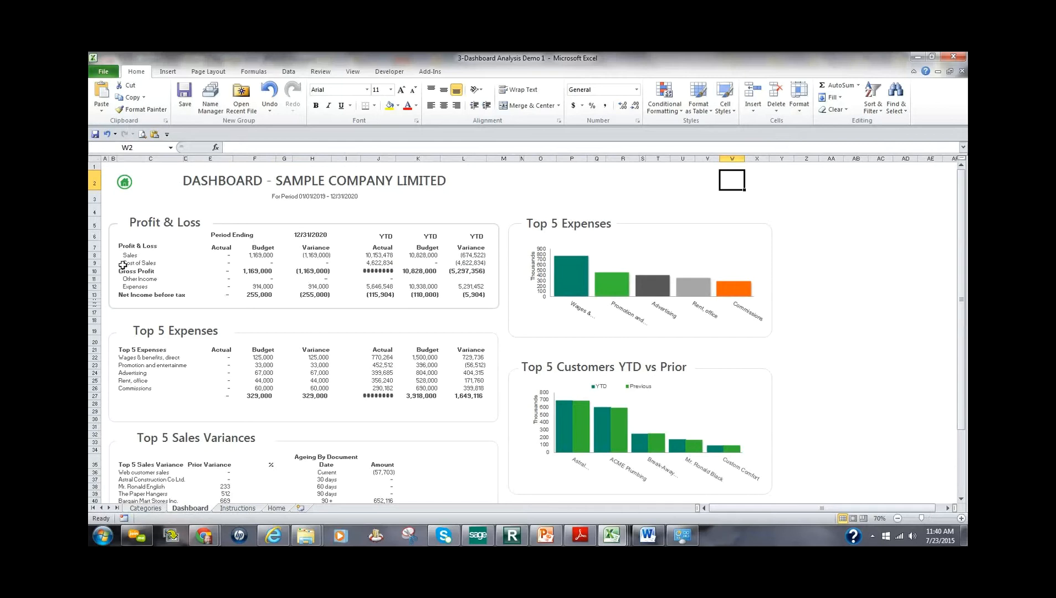
left_click(964, 74)
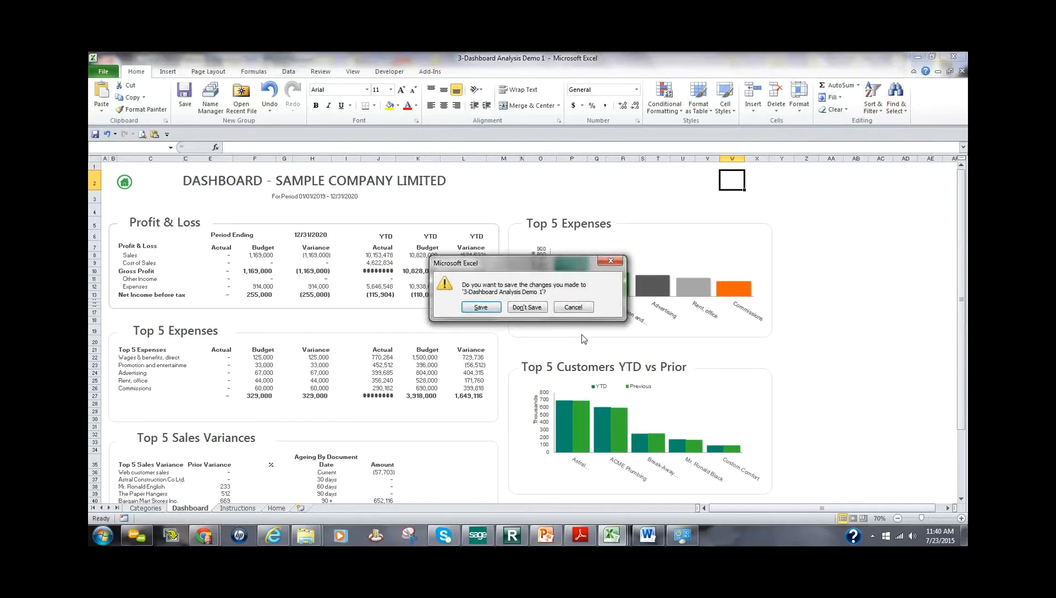
left_click(519, 305)
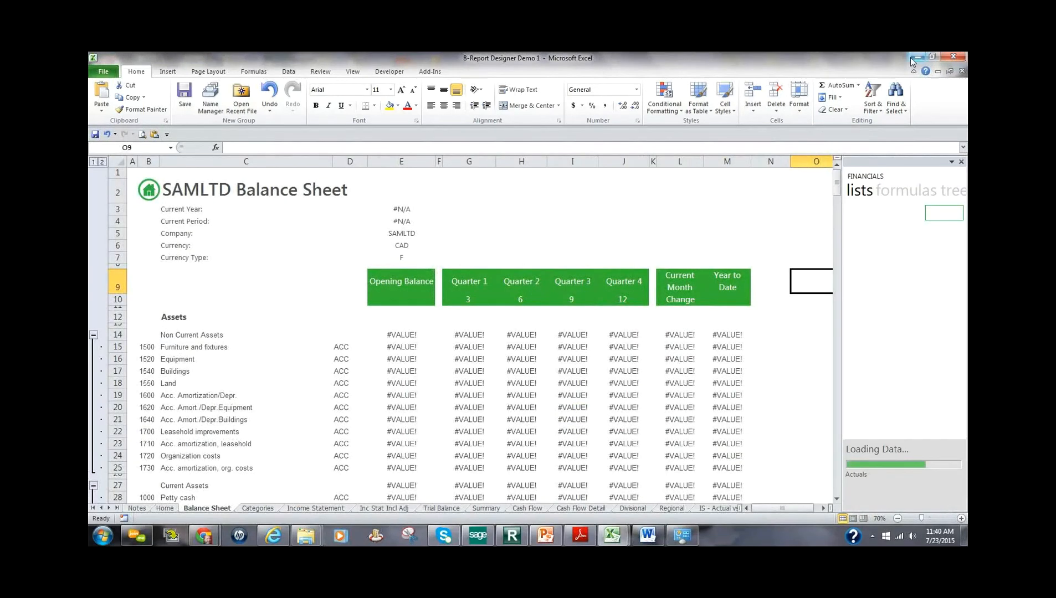
left_click(918, 58)
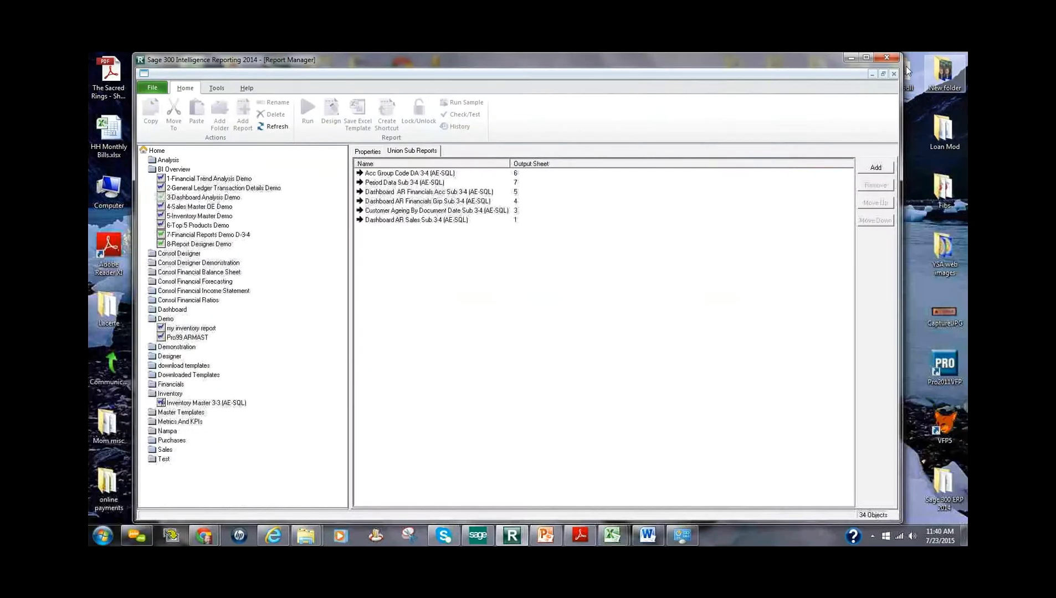
- Review the 4-Sales Master OE Demo report's columns, filters, parameters, sort fields and properties
left_click(206, 207)
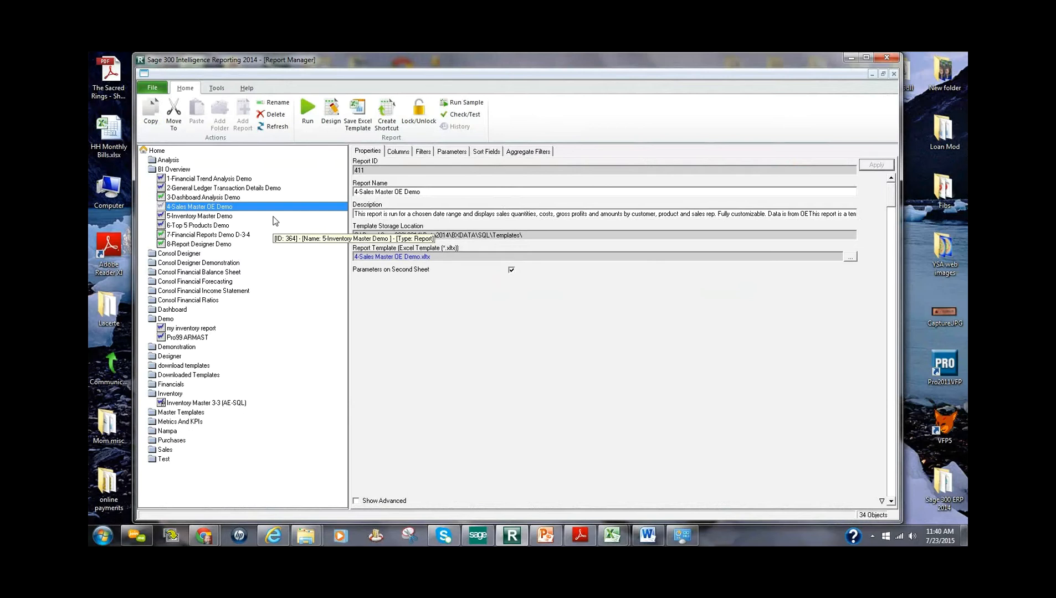
left_click(400, 154)
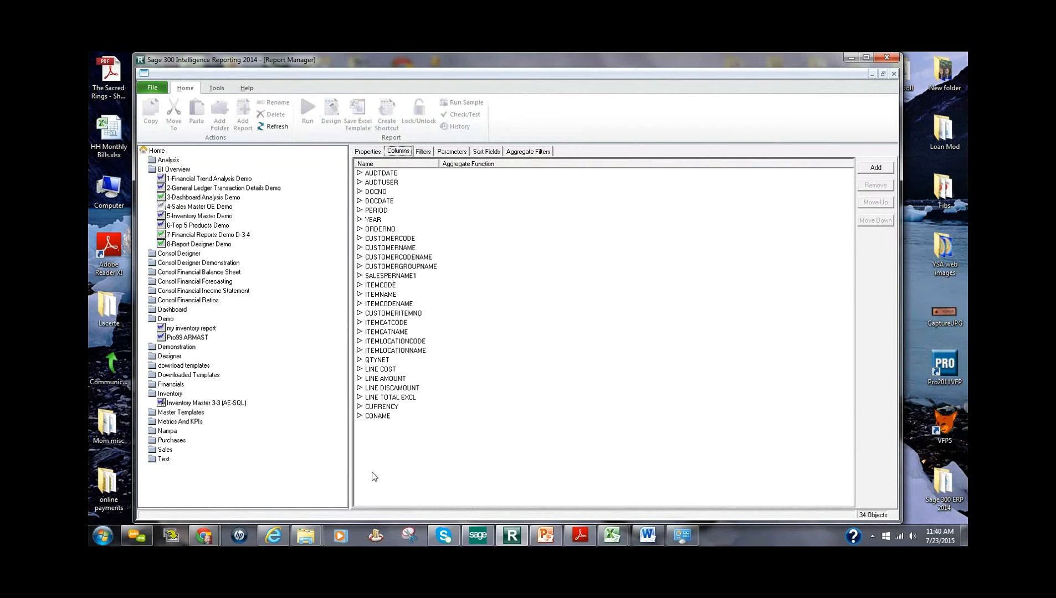
left_click(421, 153)
left_click(450, 152)
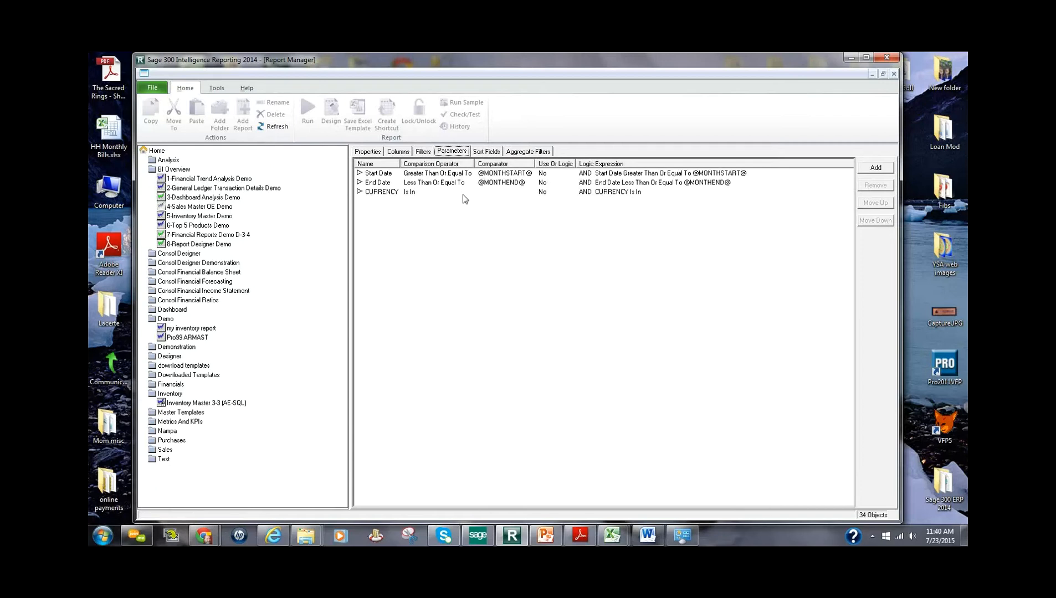
left_click(484, 154)
left_click(371, 153)
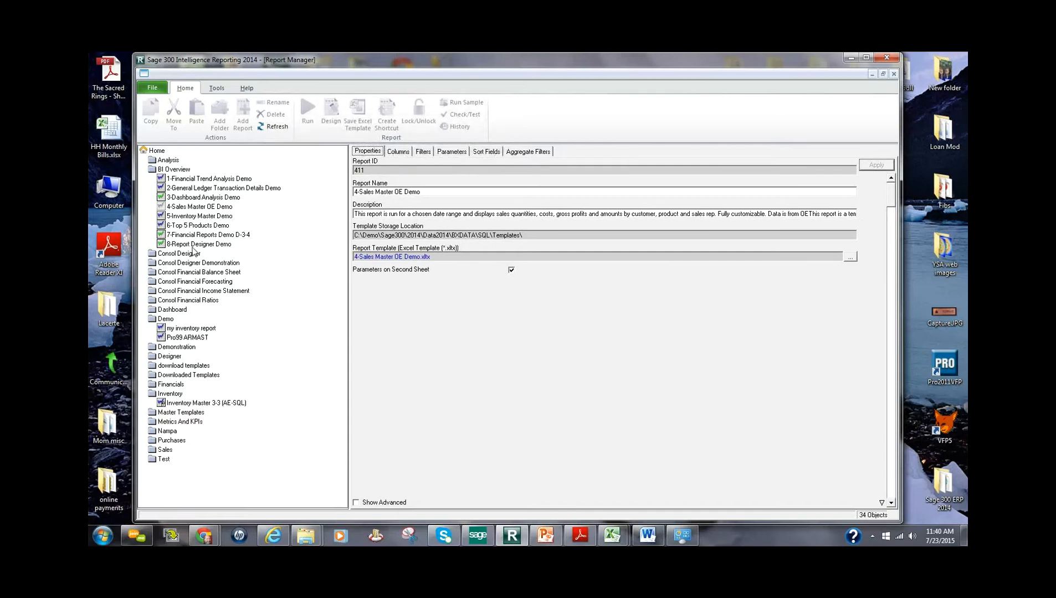
- Browse the fields available as filters for the 4-Sales Master OE Demo report without adding any
left_click(183, 207)
left_click(423, 151)
left_click(874, 168)
left_click_drag(580, 266, 582, 300)
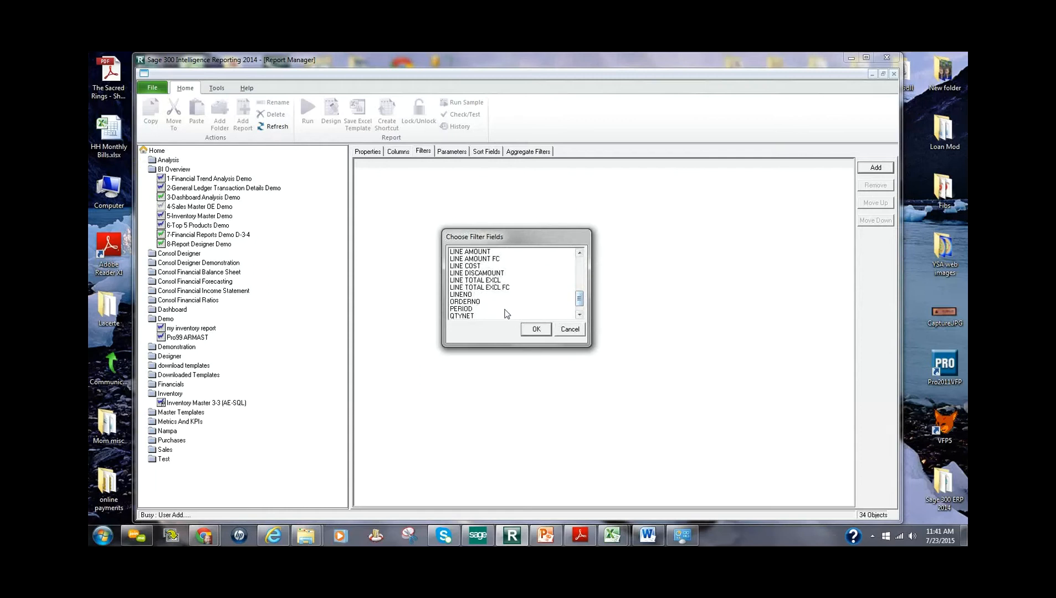
left_click_drag(582, 305, 588, 294)
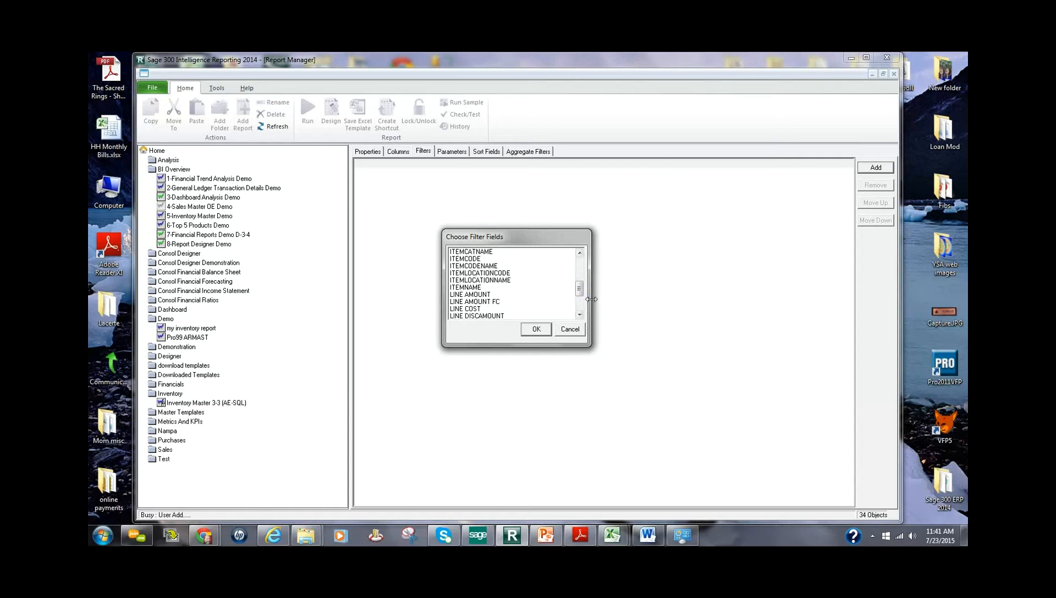
mouse_move(578, 293)
left_mouse_down()
mouse_move(584, 275)
mouse_move(584, 286)
left_mouse_up()
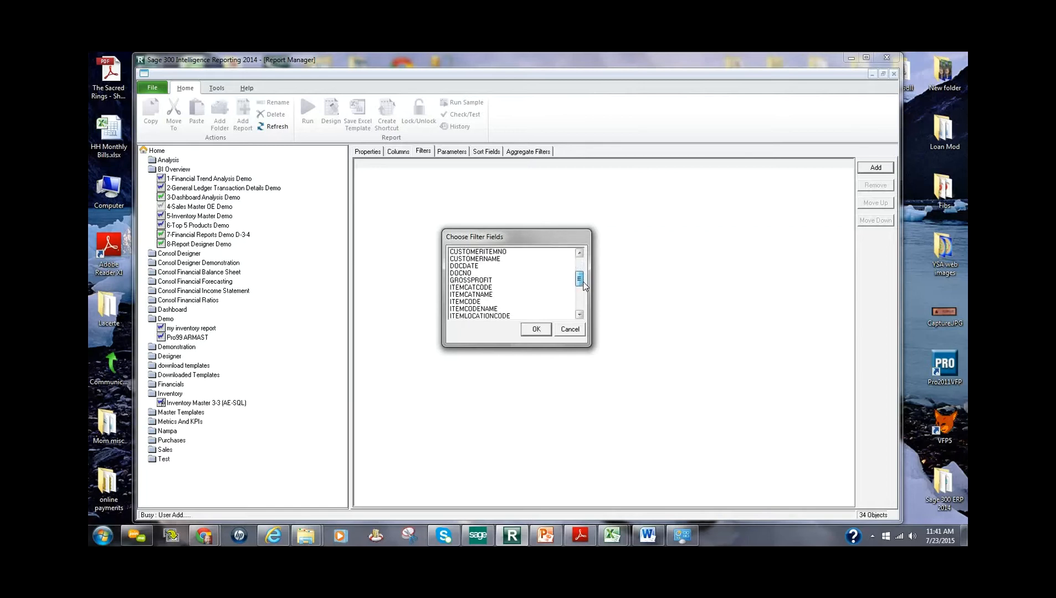
left_click(571, 330)
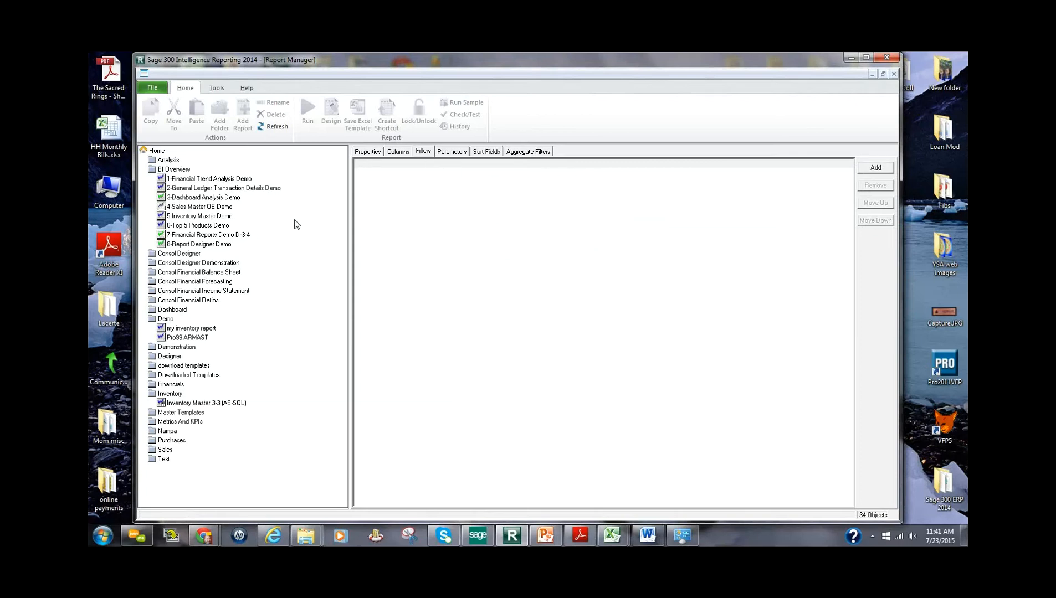
- Return to the properties of the 4-Sales Master OE Demo report and run it
left_click(195, 208)
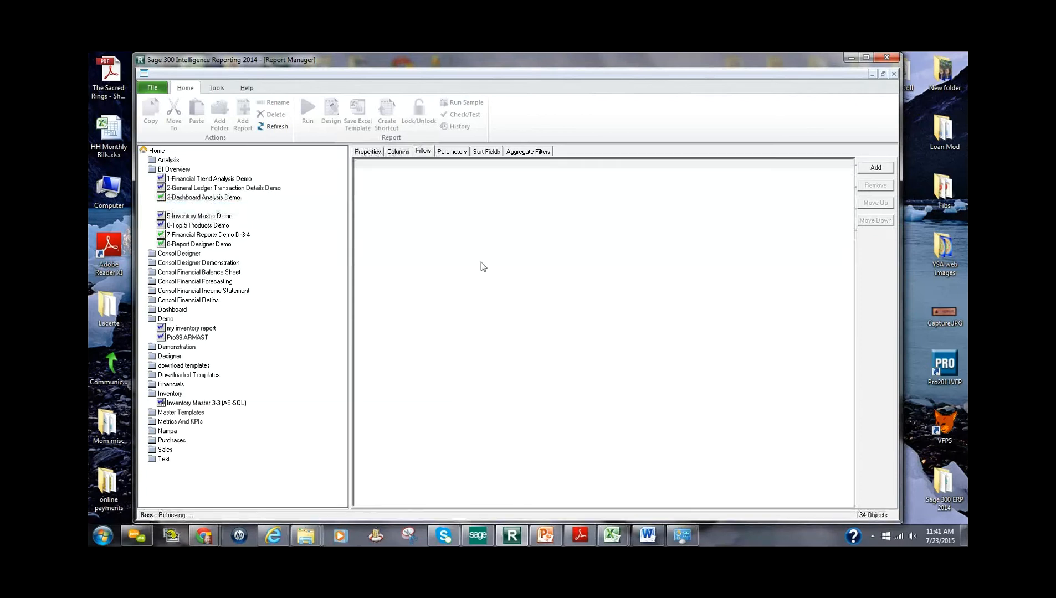
left_click(370, 152)
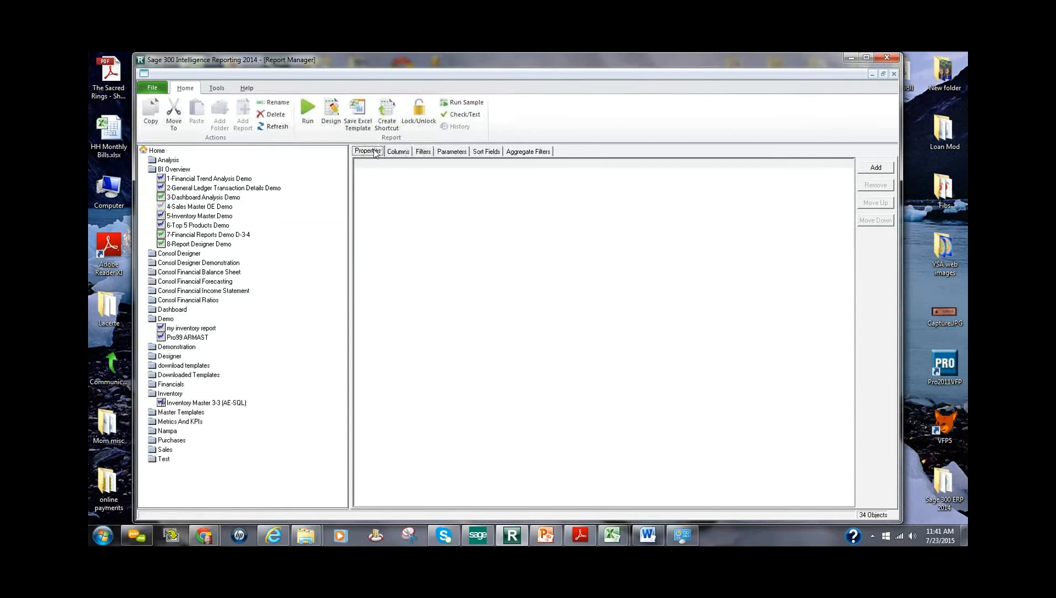
left_click(186, 209)
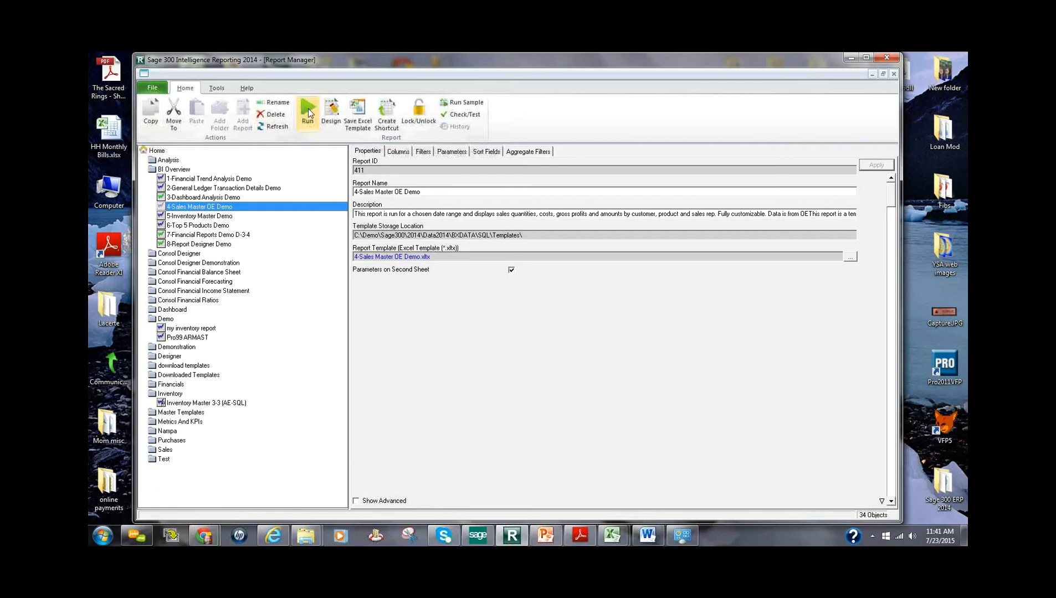
left_click(306, 110)
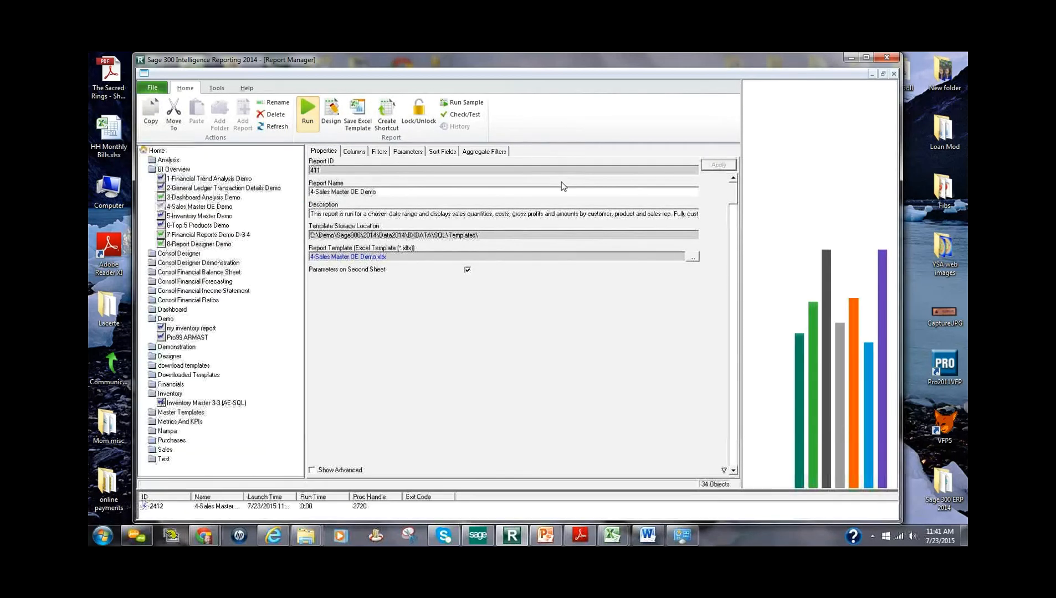
- Set the report's Start Date parameter to 01 January 2020
left_click(817, 123)
left_click(877, 120)
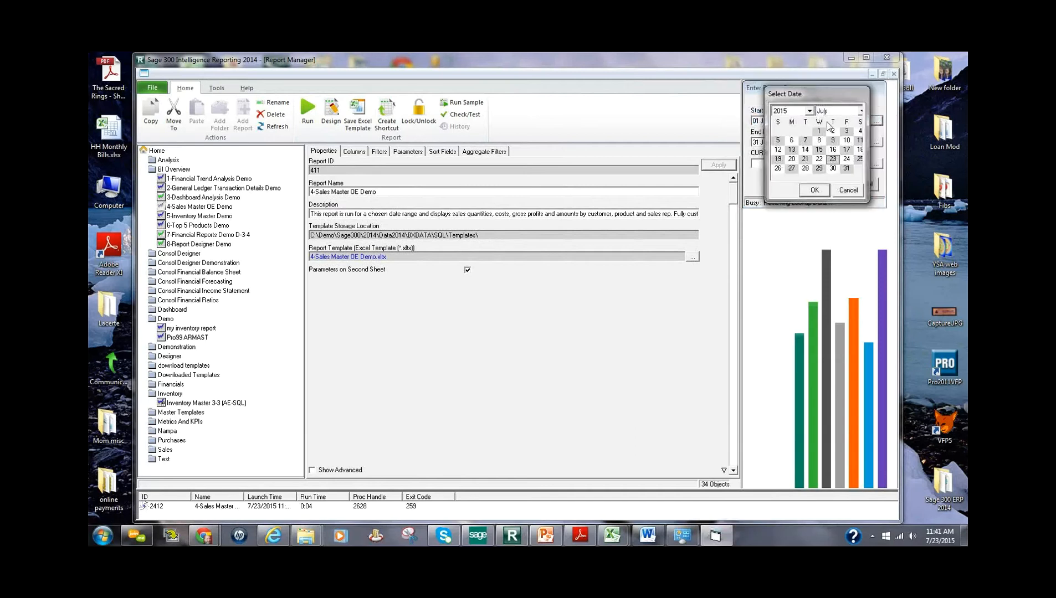
left_click(809, 111)
left_click(787, 160)
left_click(860, 111)
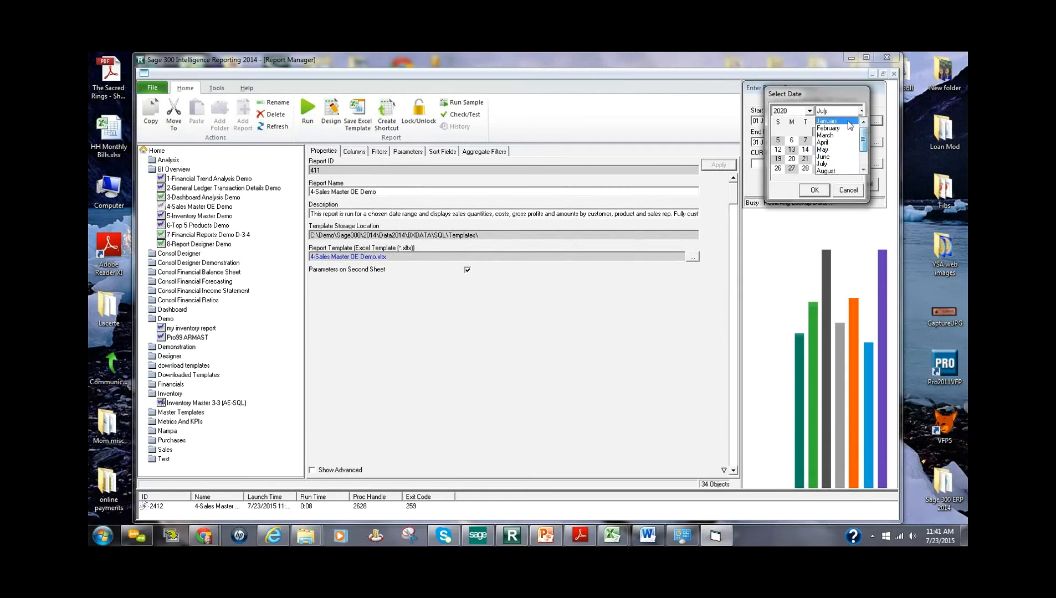
left_click(847, 118)
left_click(814, 190)
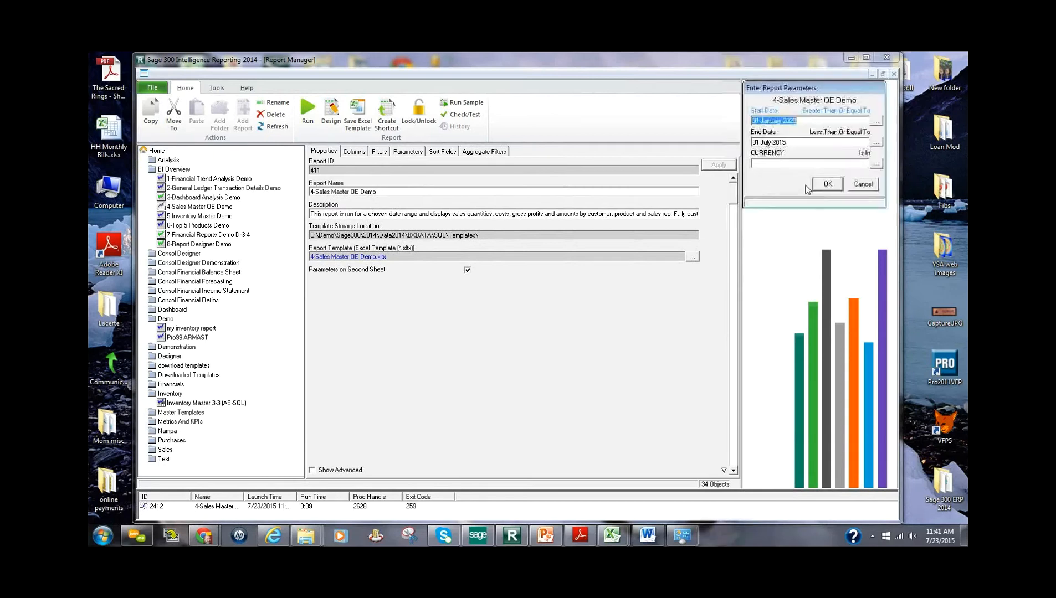
- Set the report's End Date parameter to 01 December 2020
left_click(800, 139)
left_click(876, 142)
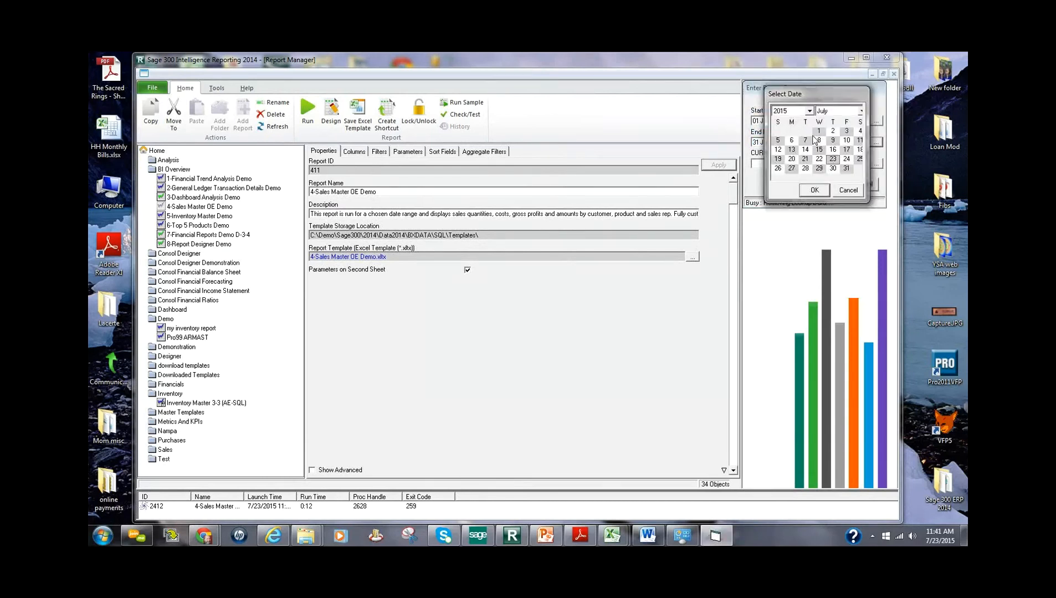
left_click(809, 111)
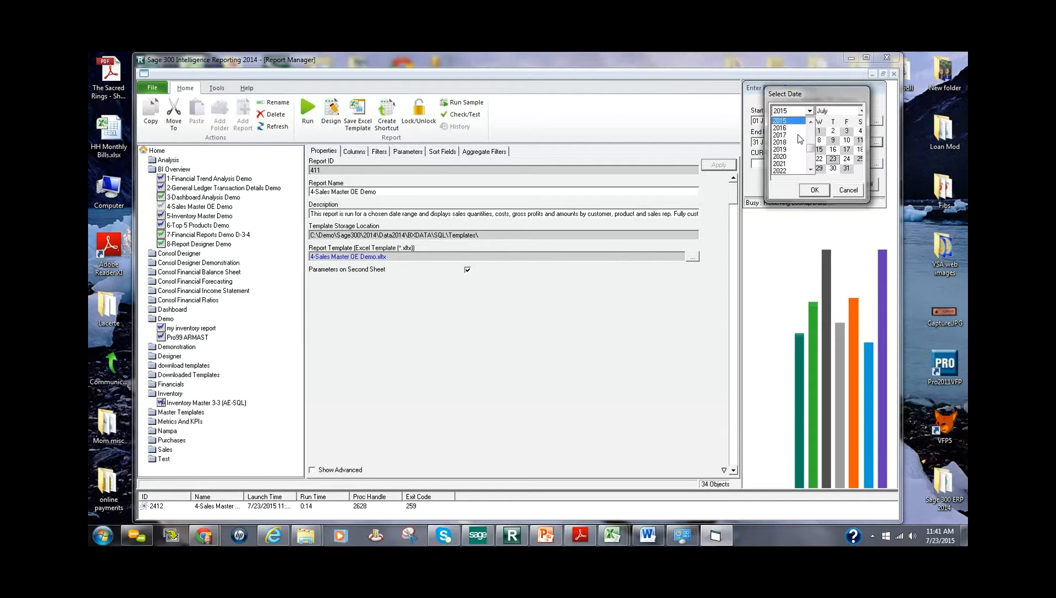
left_click(791, 158)
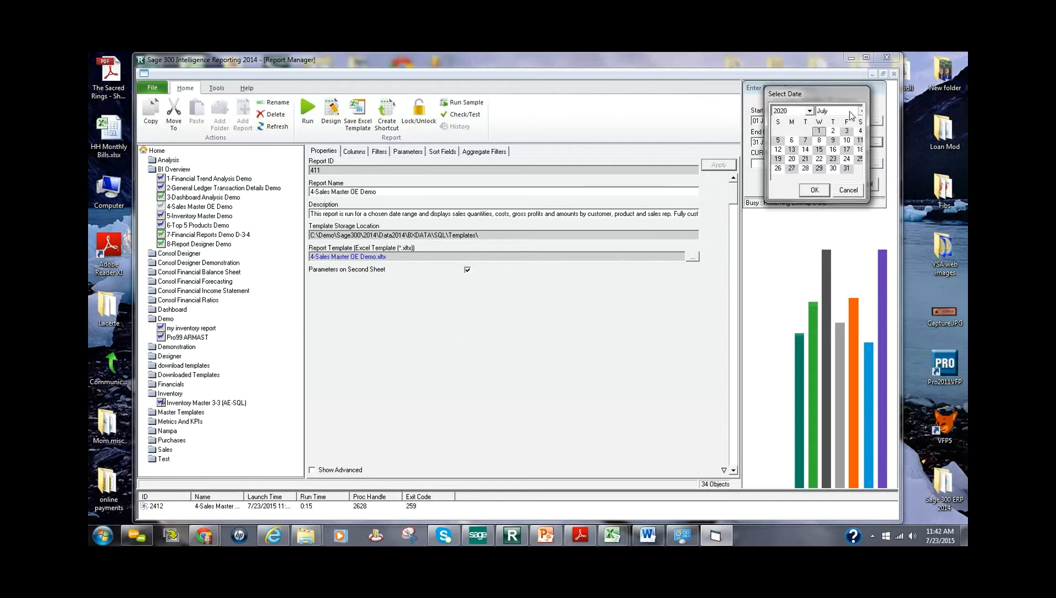
left_click(860, 111)
left_click(834, 170)
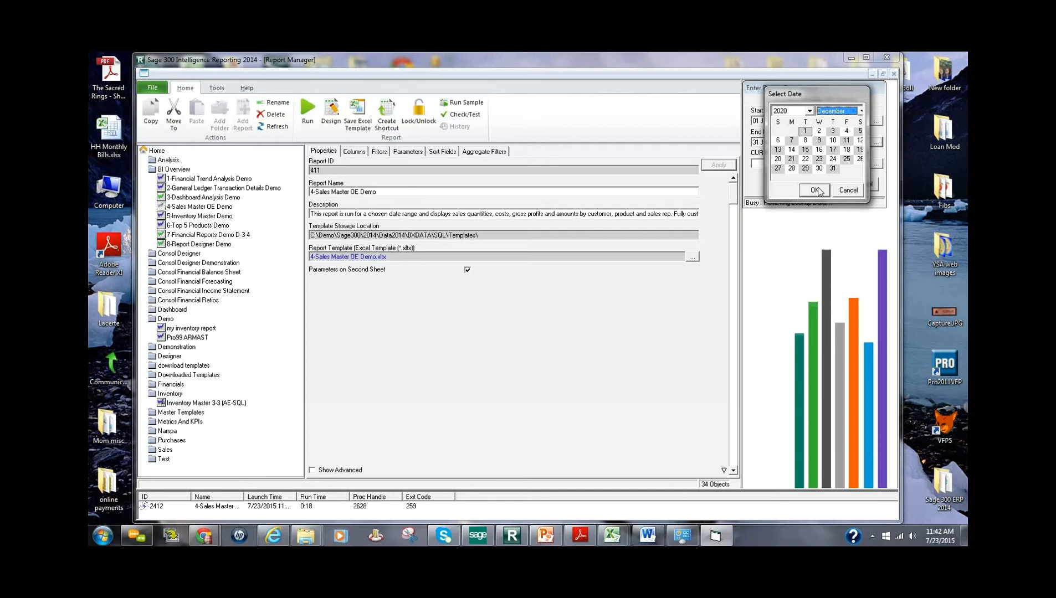
left_click(815, 190)
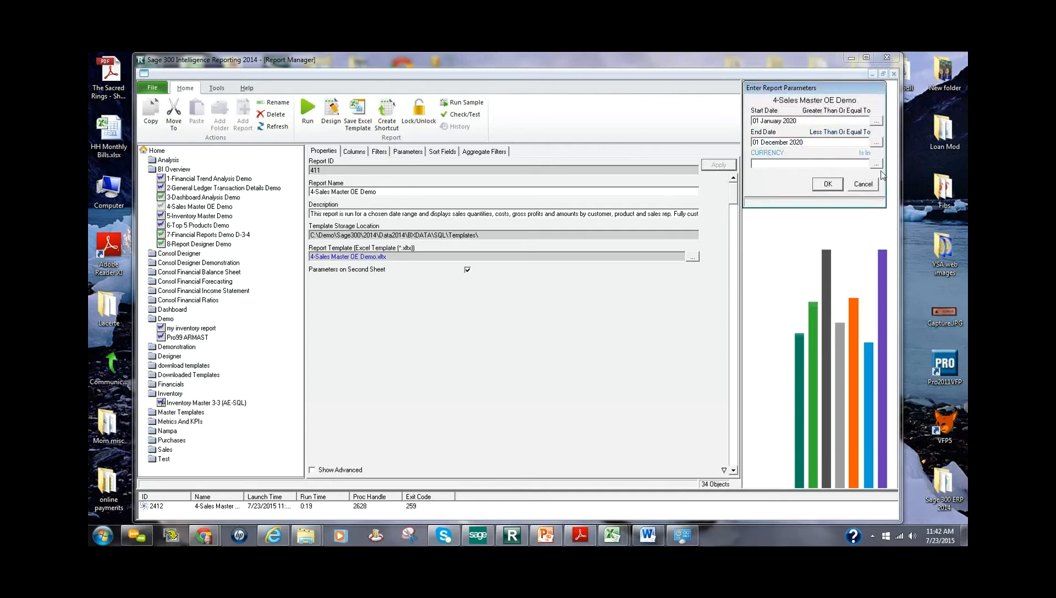
- Include all currencies in the CURRENCY parameter, run the report and open its SalesMaster sheet
left_click(876, 163)
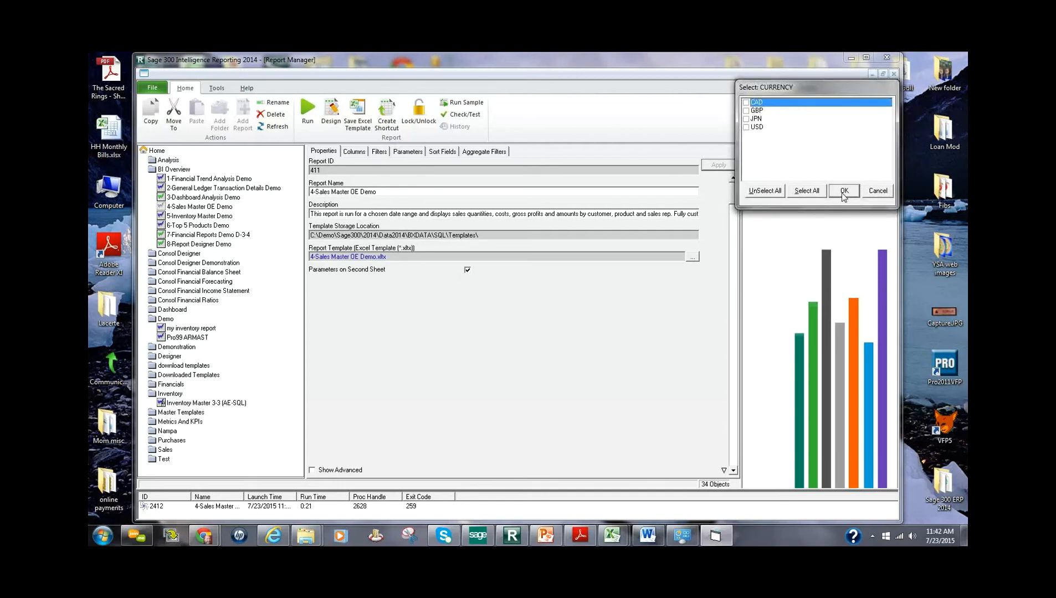
left_click(817, 191)
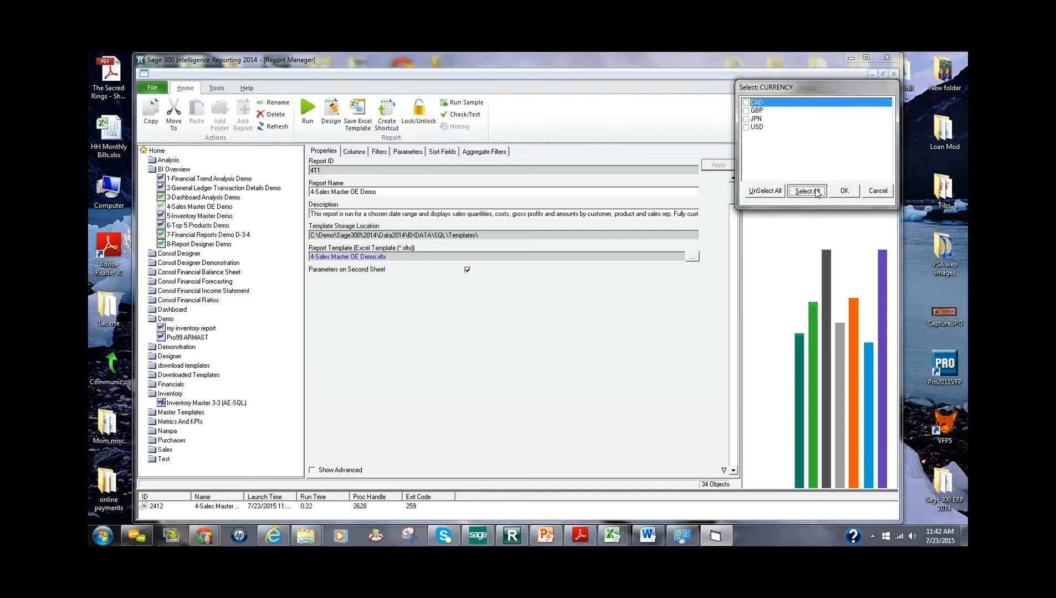
left_click(844, 191)
left_click(828, 184)
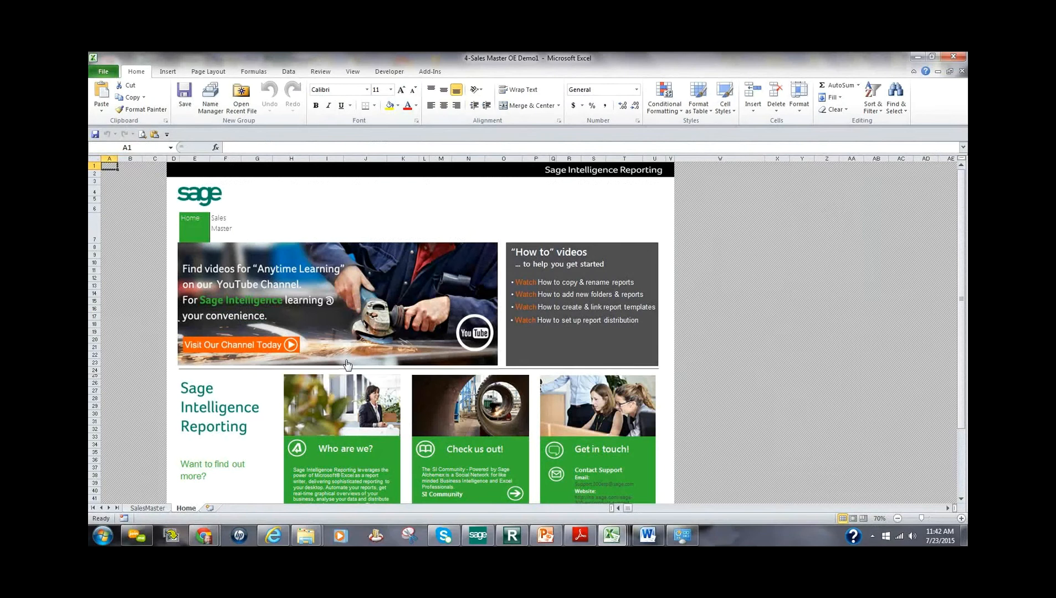
left_click(144, 509)
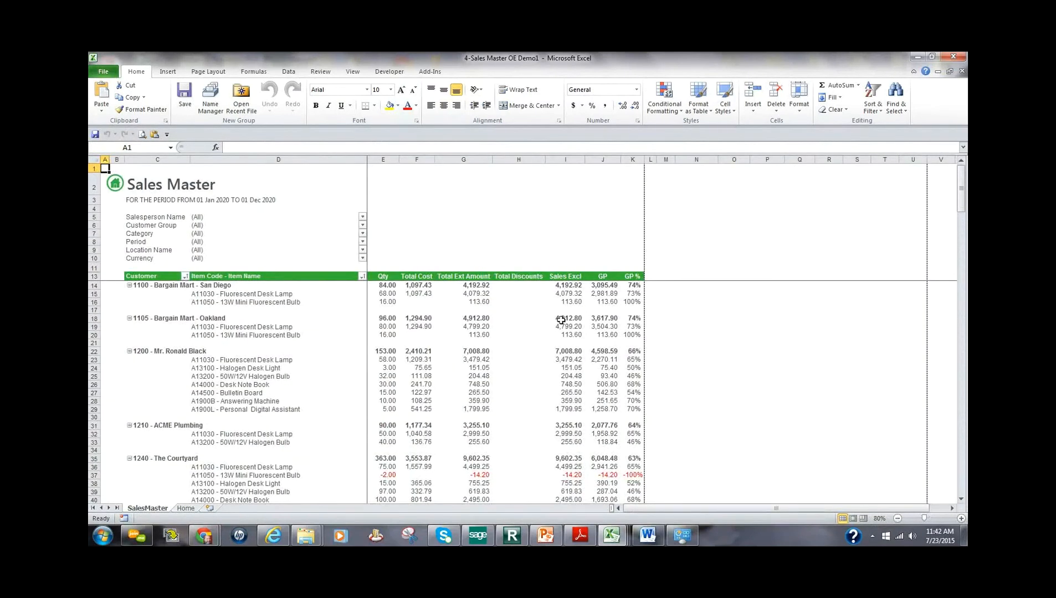
- Filter the Sales Master pivot table's Salesperson Name to the first listed salesperson
left_click(167, 217)
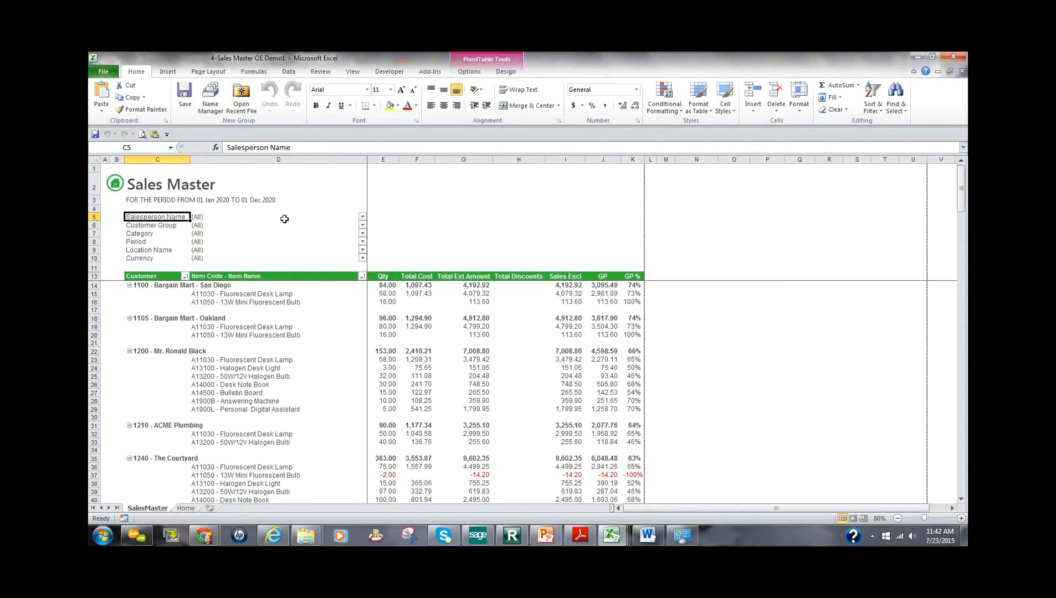
left_click(363, 218)
left_click(273, 250)
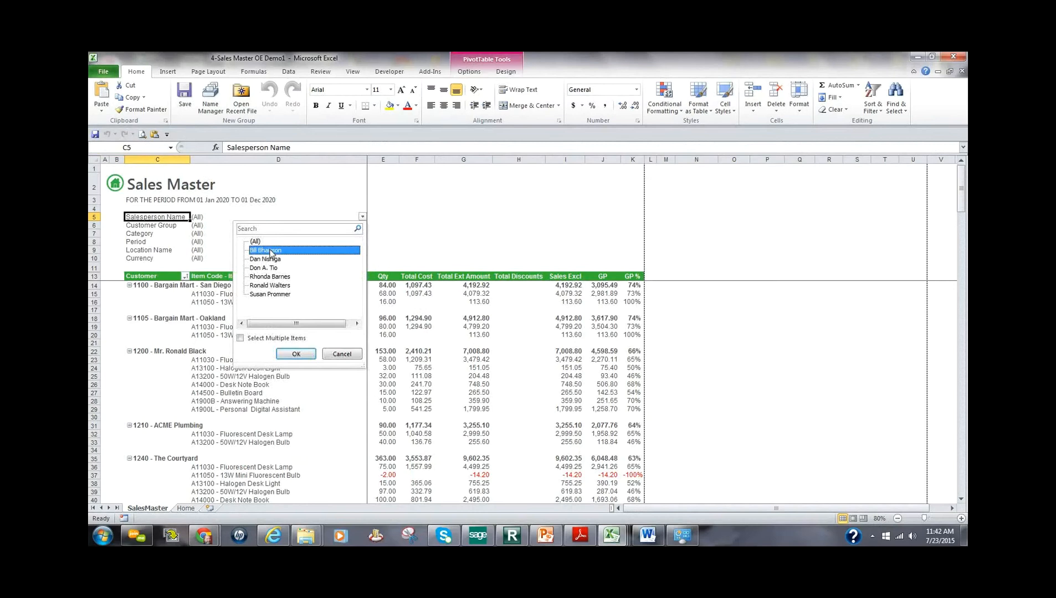
left_click(296, 354)
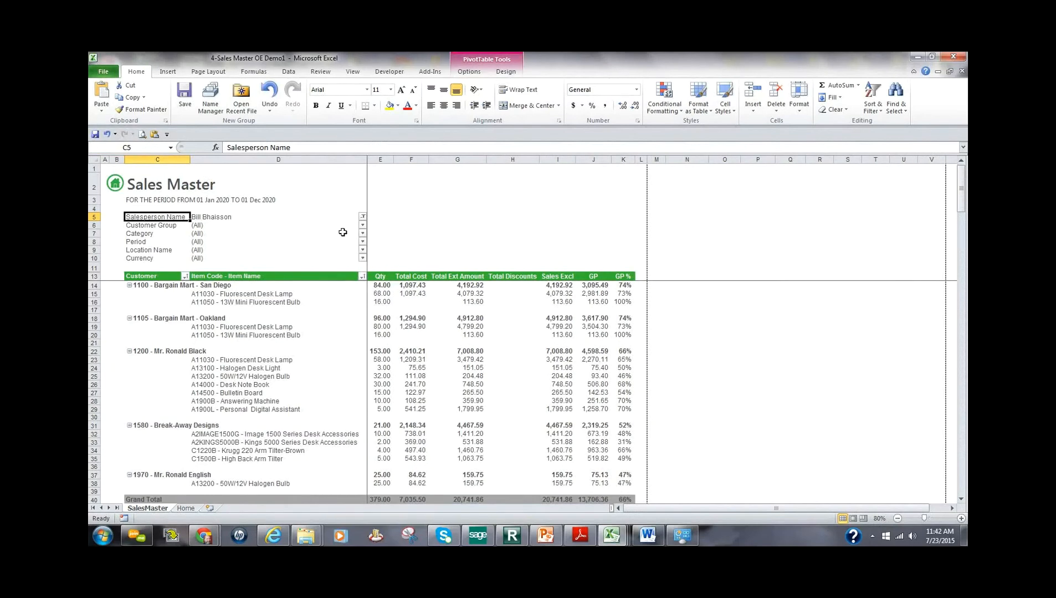
- Allow multiple selections in the Salesperson Name filter and add the second listed salesperson
left_click(363, 217)
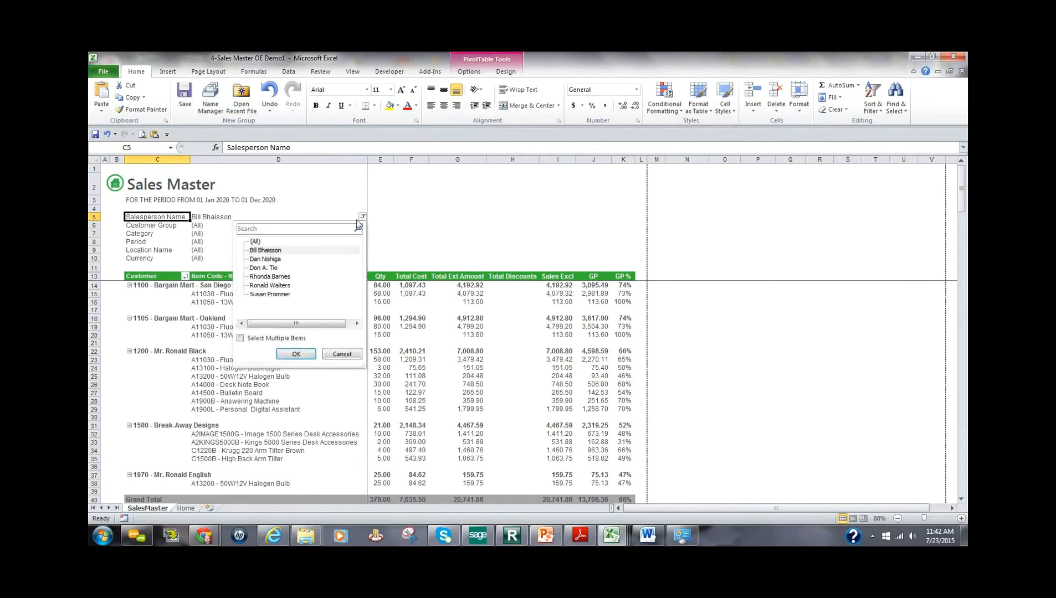
left_click(252, 341)
left_click(252, 260)
left_click(287, 354)
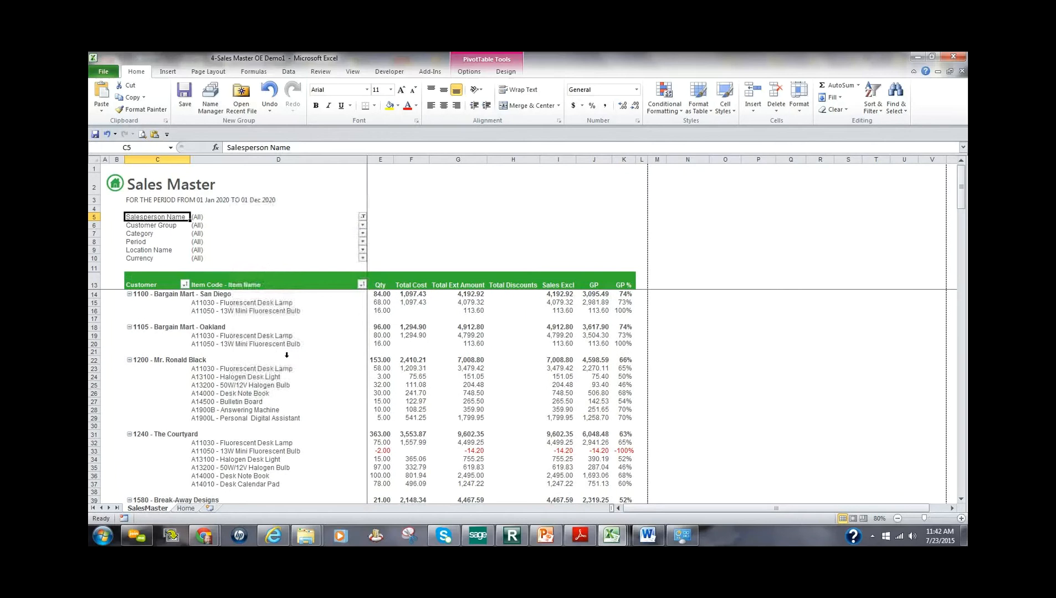
- Reset the Salesperson Name filter to include all salespeople
left_click(363, 216)
left_click(253, 259)
left_click(252, 241)
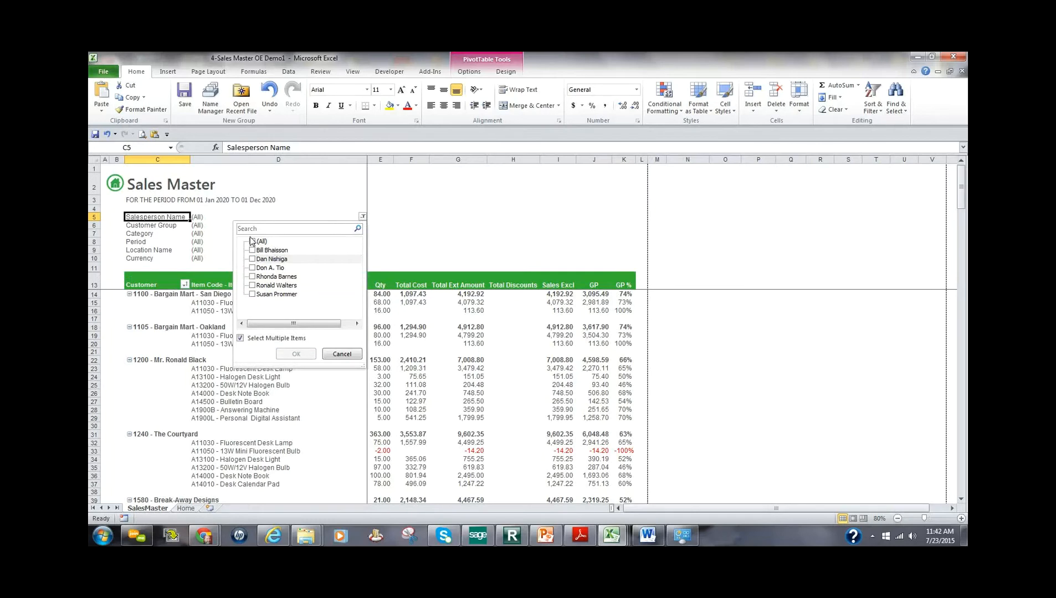
left_click(252, 242)
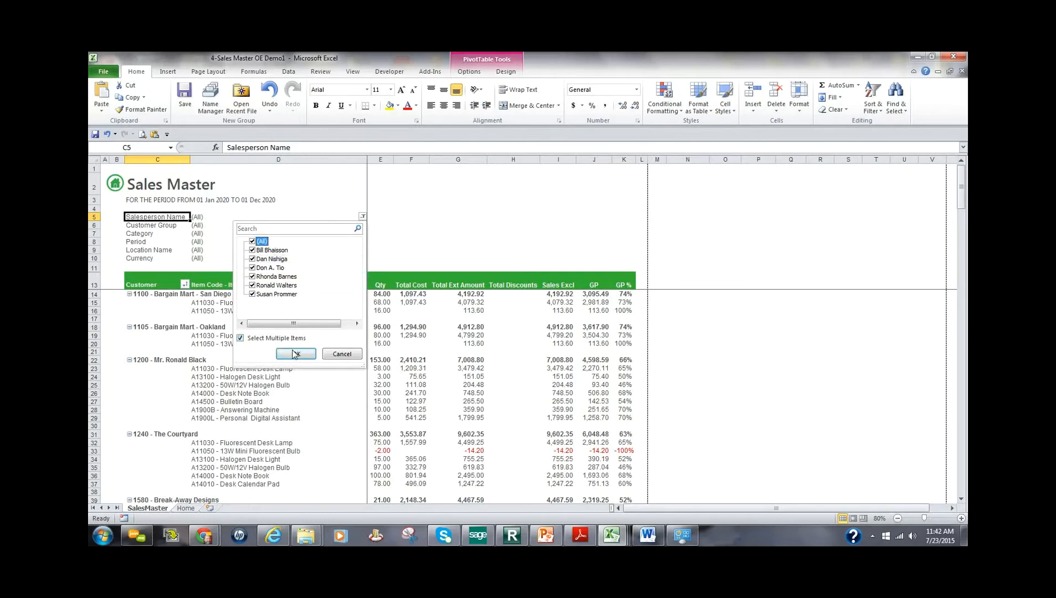
left_click(294, 354)
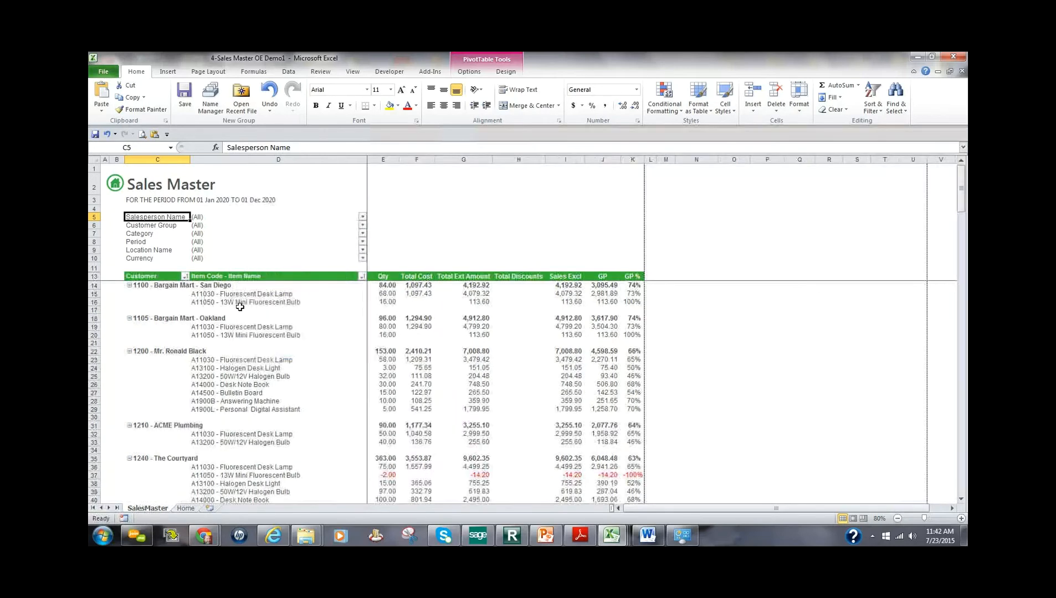
- Look through the choices of the Customer Group and Category filters without selecting any
left_click(362, 227)
left_click(362, 226)
left_click(362, 233)
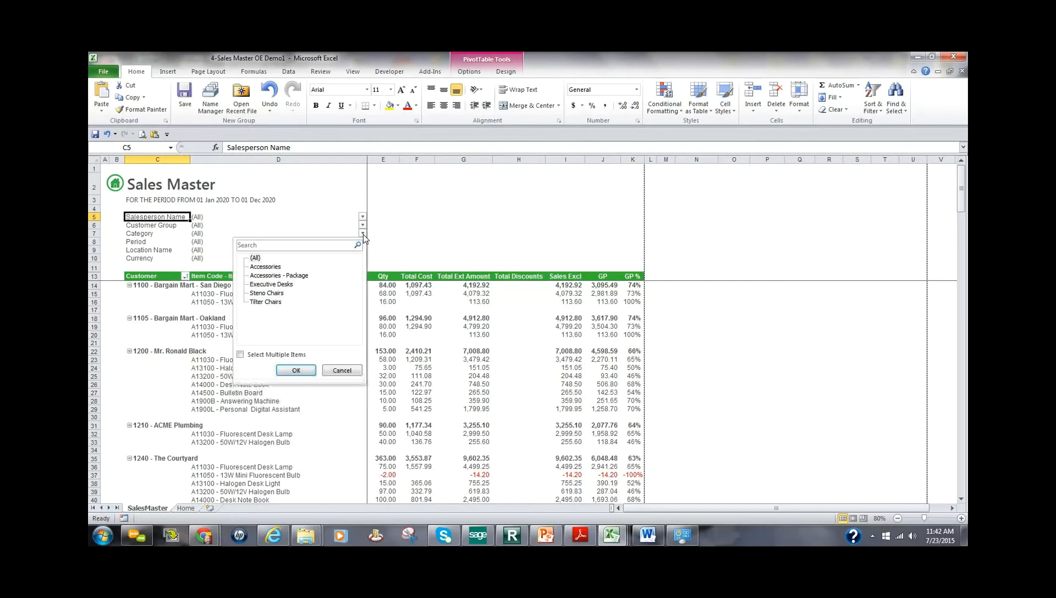
left_click(363, 235)
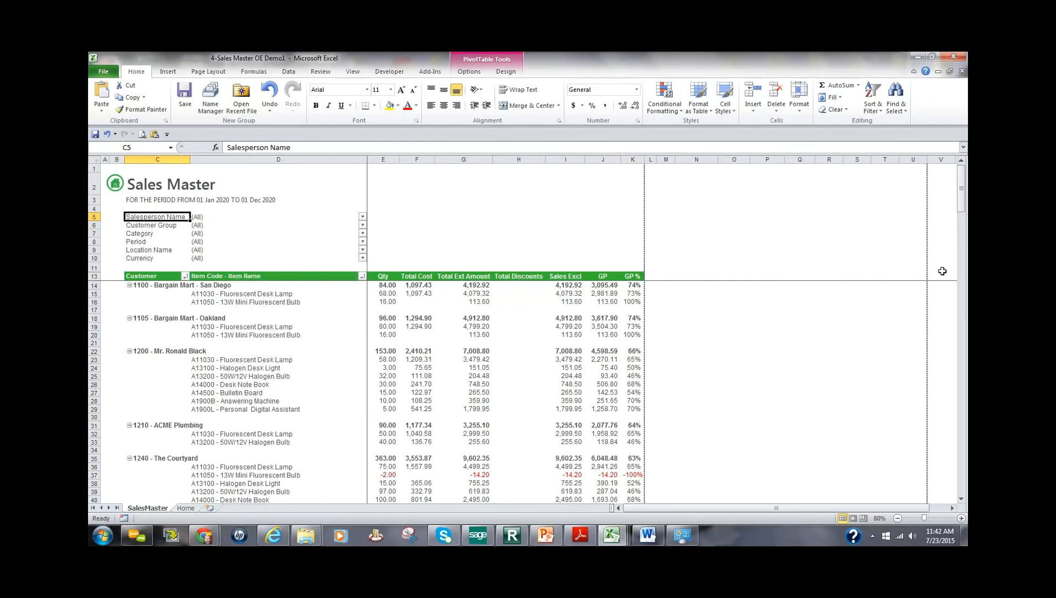
- Show the PivotTable field list for the Sales Master table and make its pane narrower
left_click(480, 352)
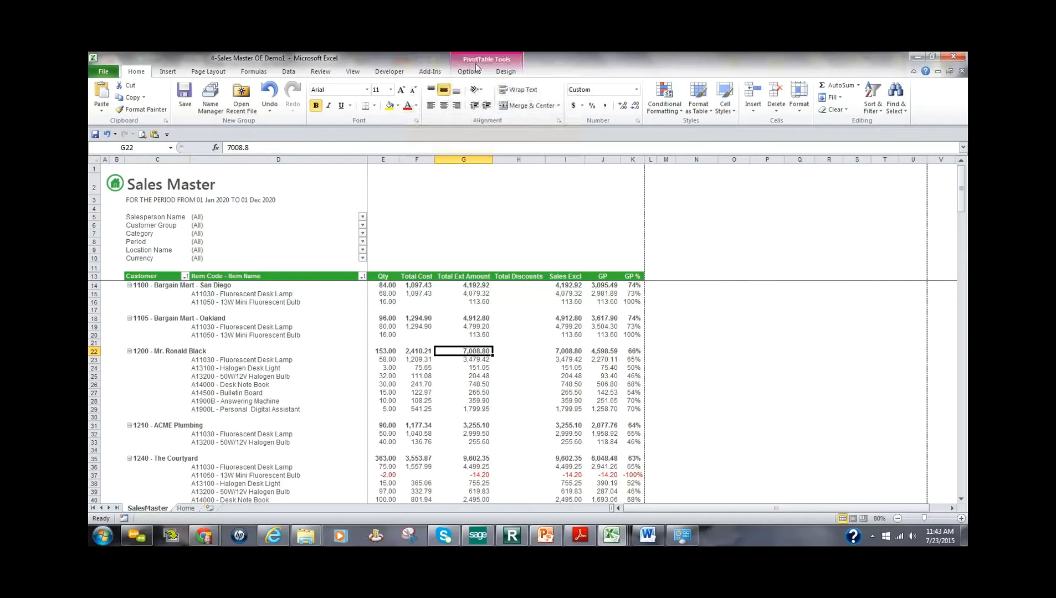
left_click(465, 74)
left_click(771, 97)
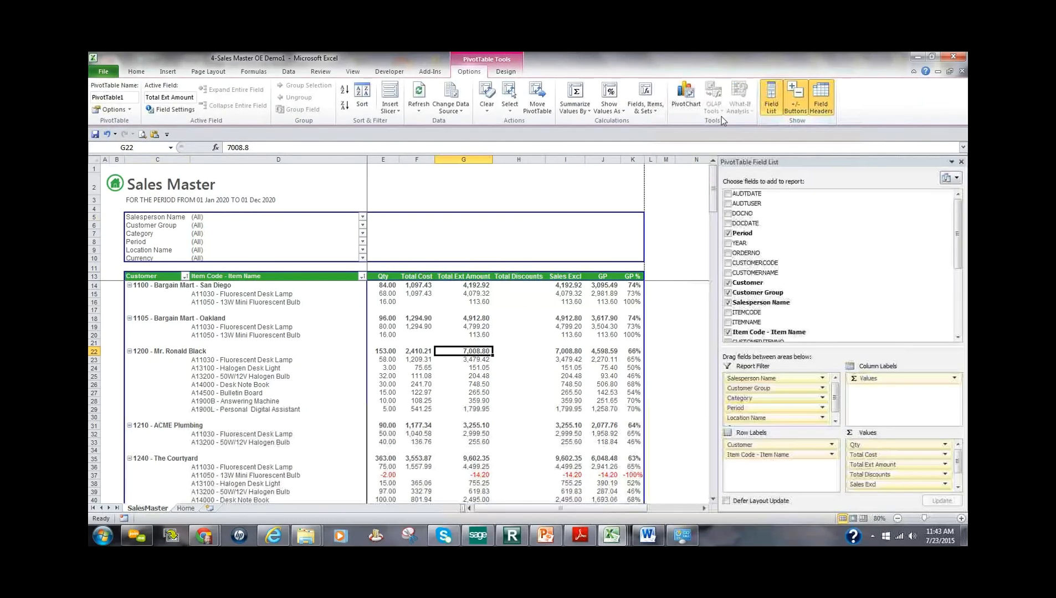
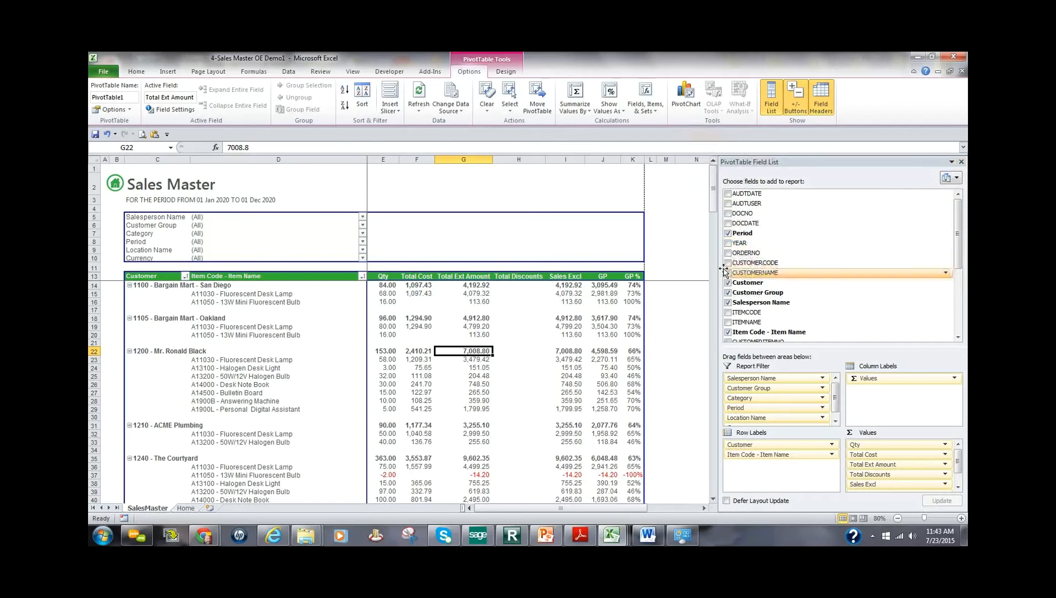
left_click_drag(752, 272, 818, 288)
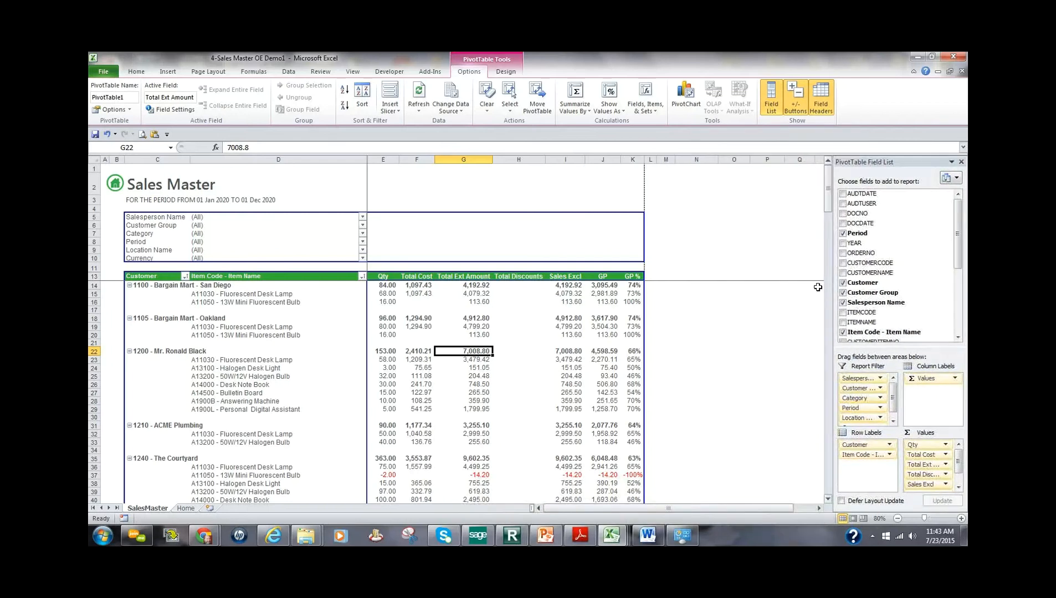
- Insert a slicer for Location Name and place it in the empty area beside the pivot table
left_click(391, 109)
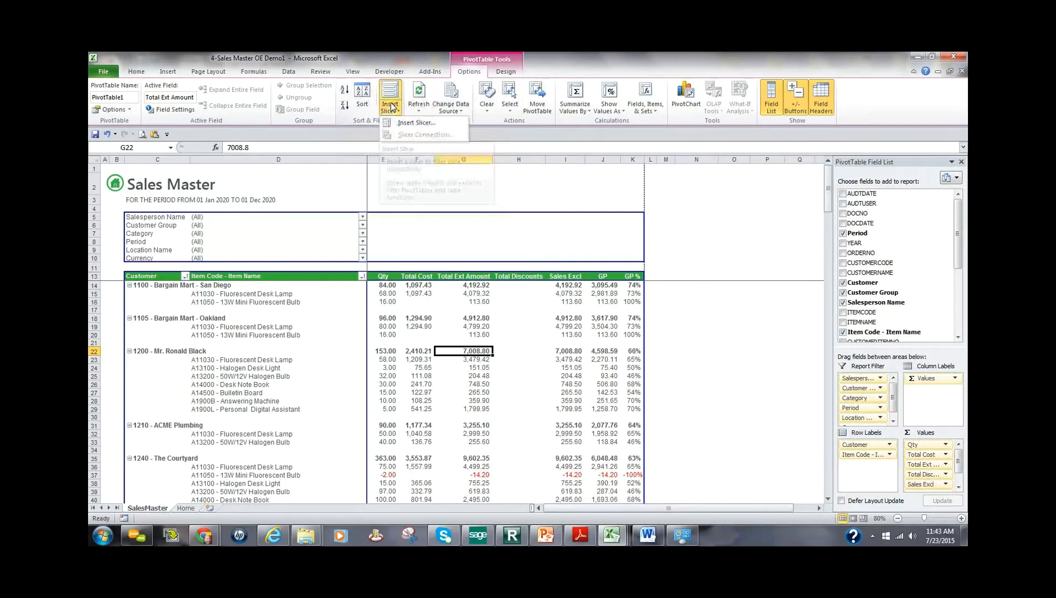
left_click(414, 123)
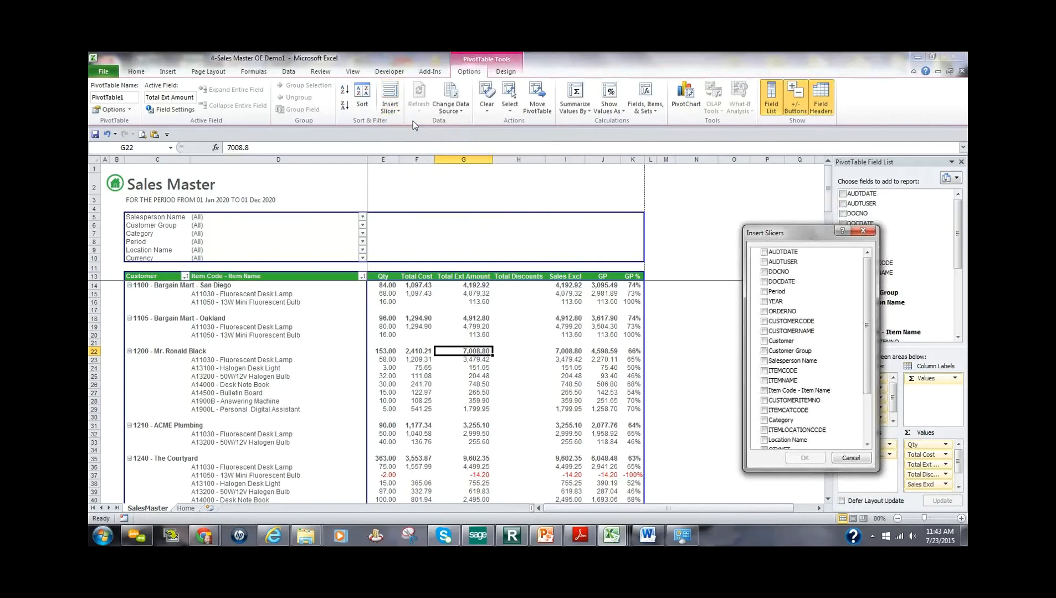
left_click_drag(775, 233, 729, 201)
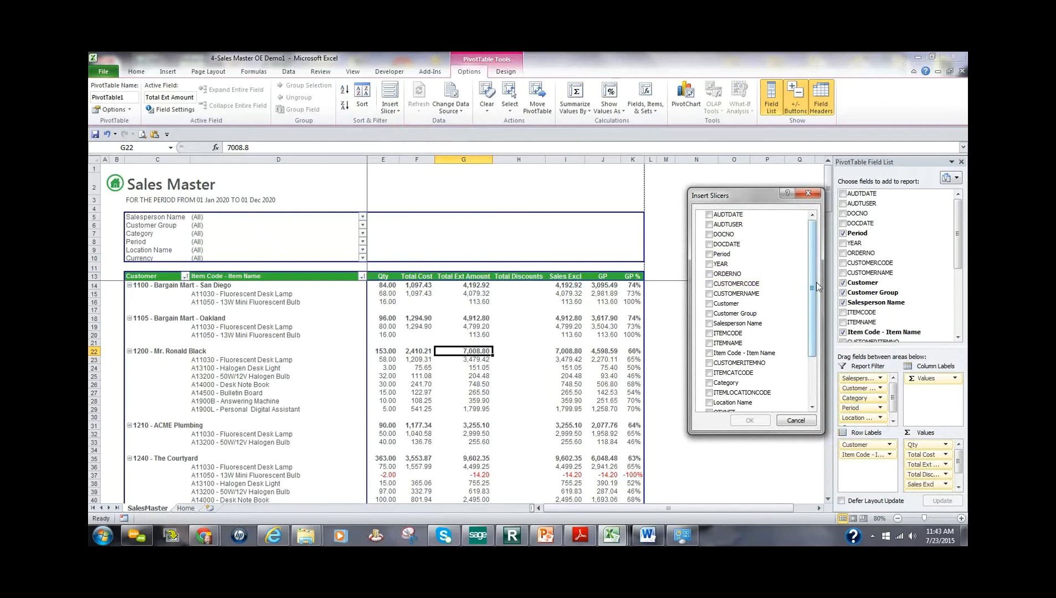
left_click_drag(812, 296, 809, 342)
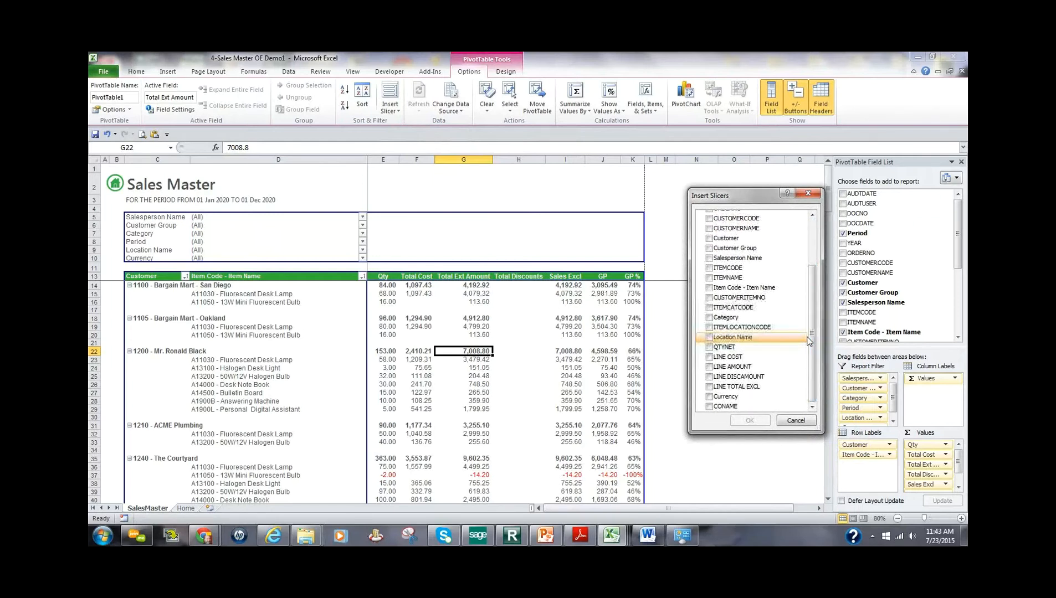
left_click(709, 338)
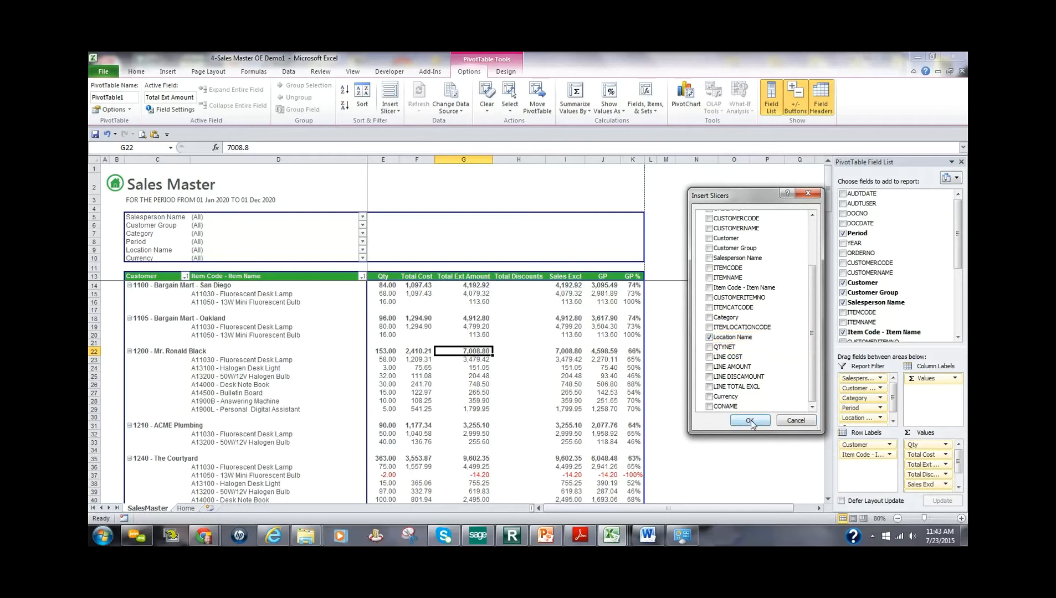
left_click(750, 422)
left_click_drag(582, 340, 748, 324)
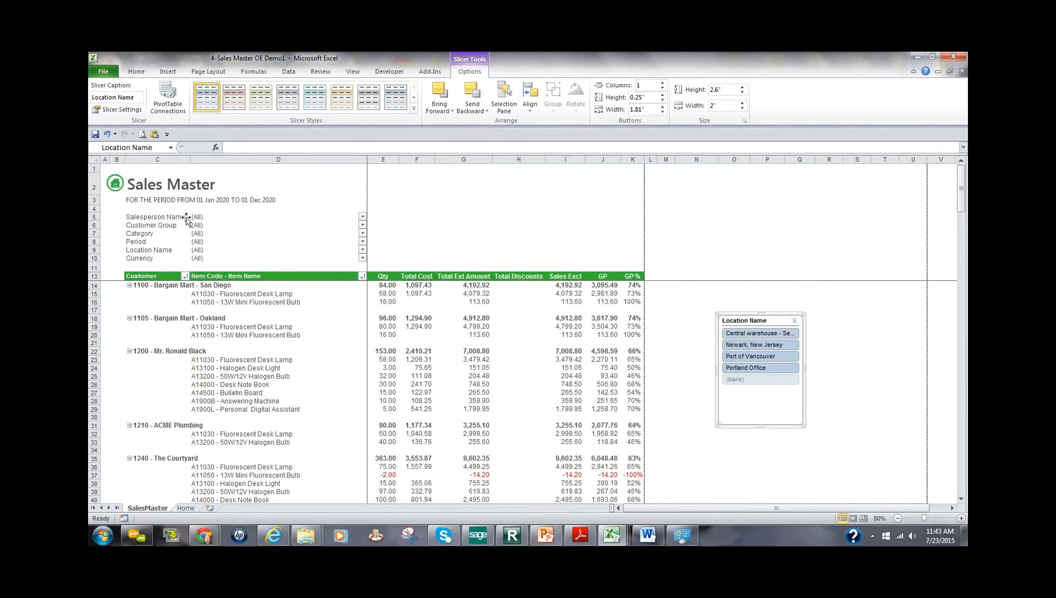
- Filter by slicer to Central warehouse - Seattle, Newark, New Jersey, Port of Vancouver and Portland Office in turn, and remove the Location Name slicer
left_click(746, 334)
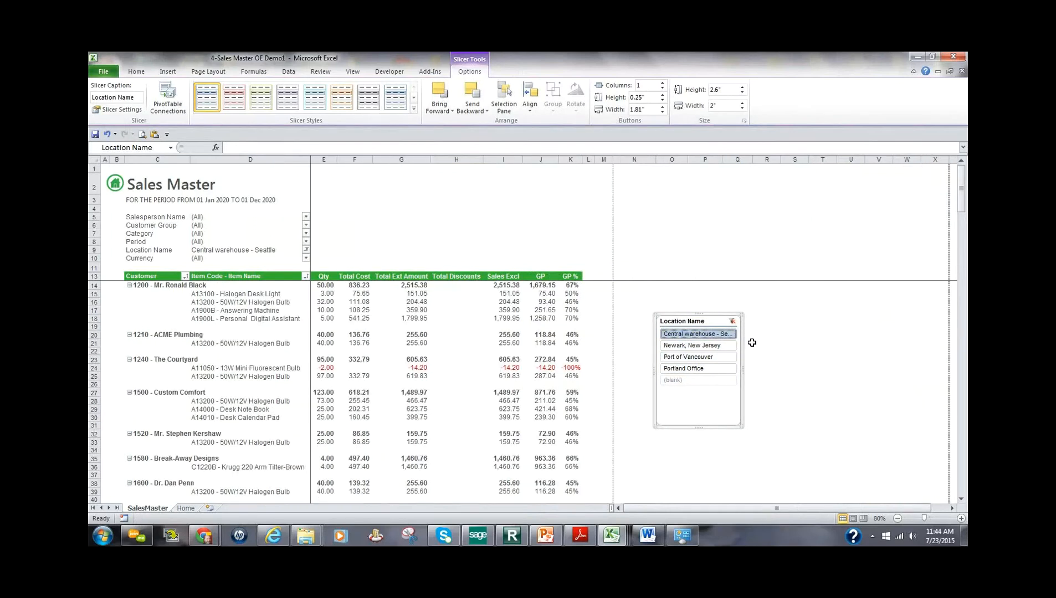
left_click(706, 348)
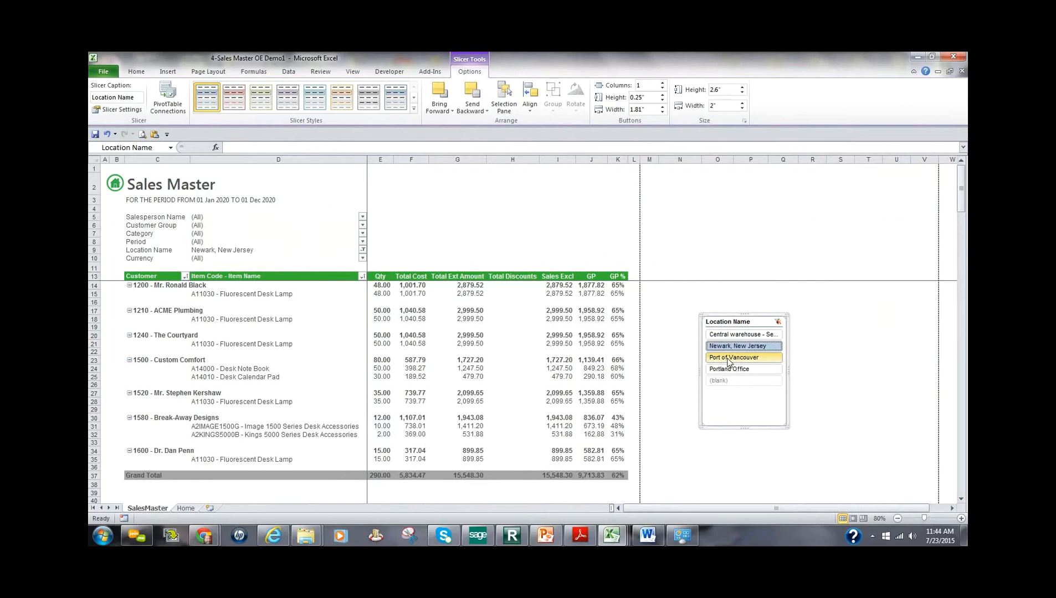
left_click(729, 360)
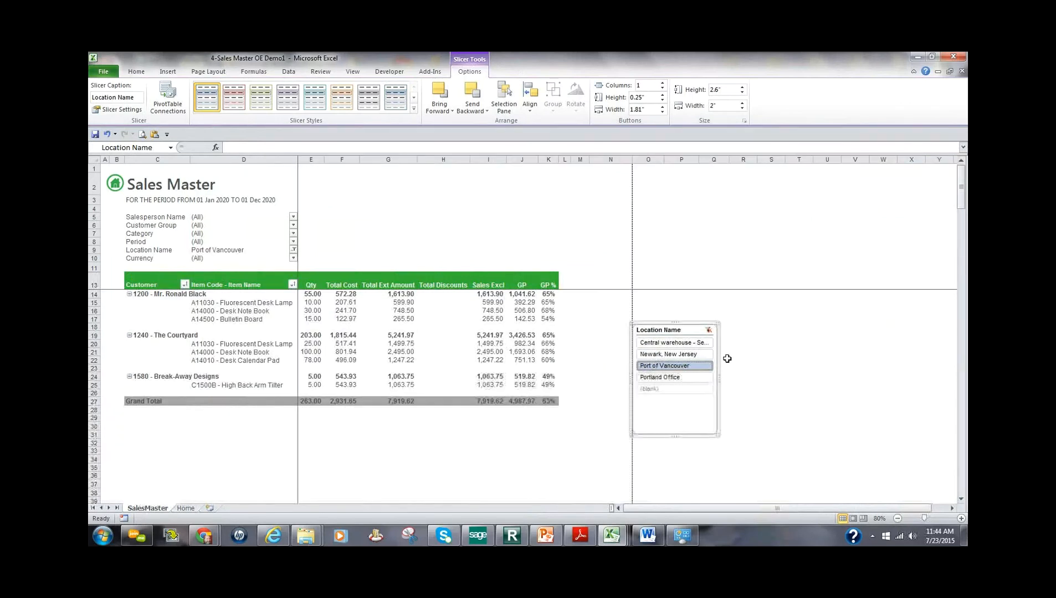
left_click(677, 378)
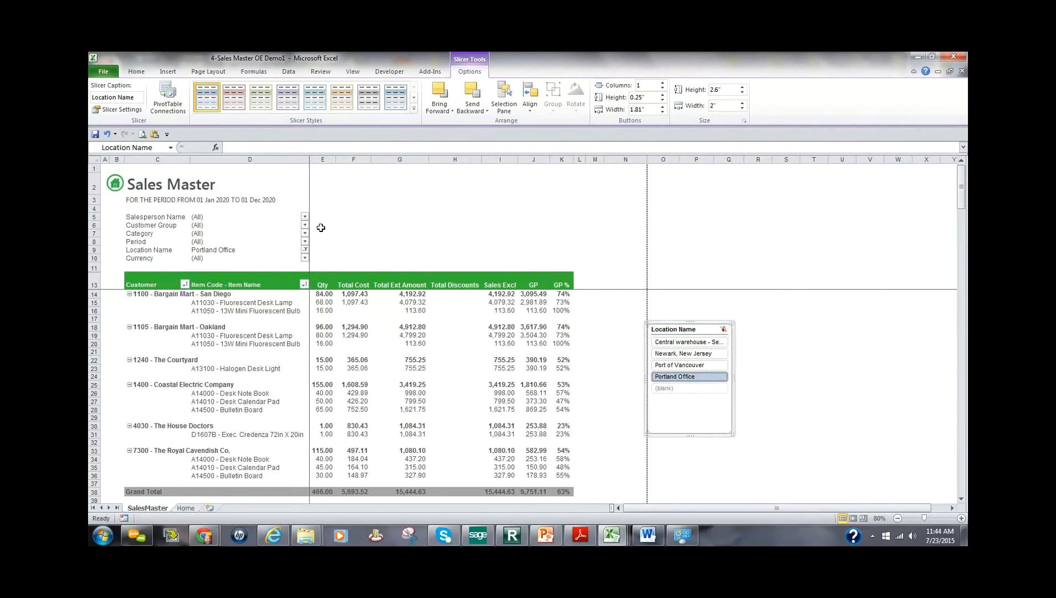
right_click(699, 330)
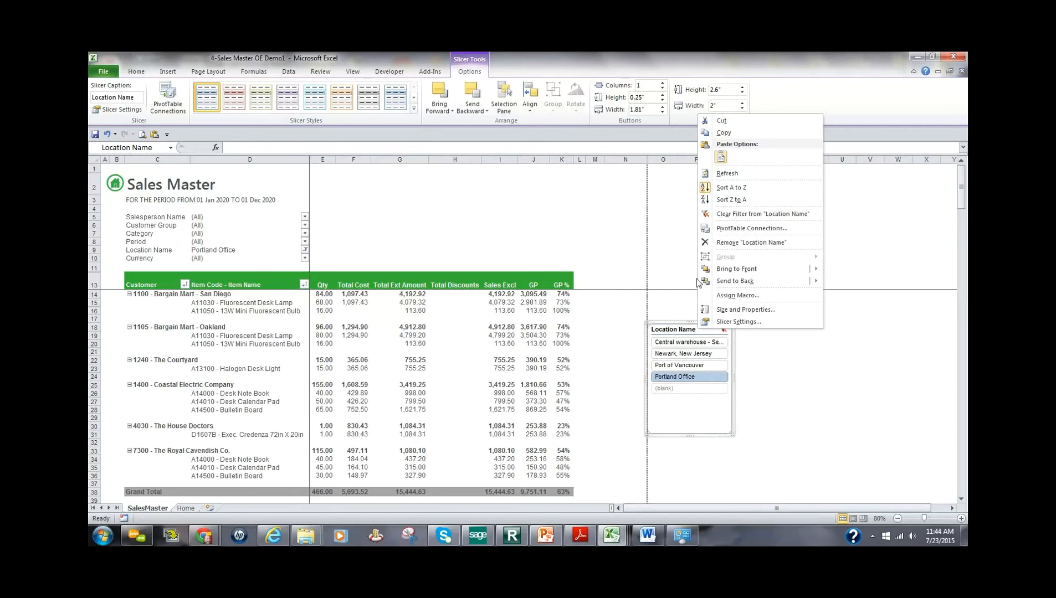
left_click(745, 247)
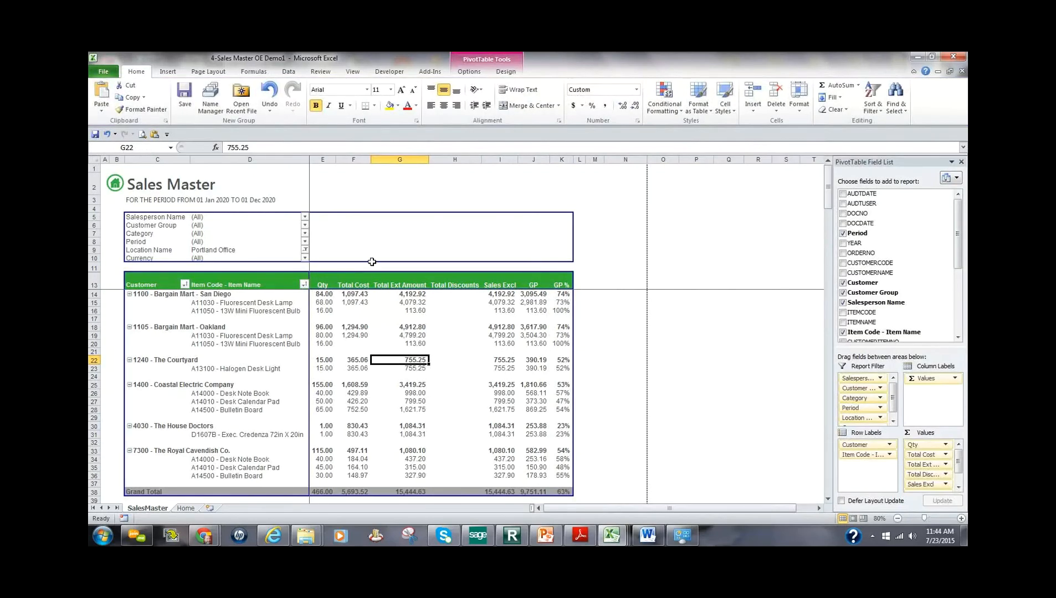
- Reset the pivot table's Location Name report filter to (All)
left_click(305, 250)
left_click(198, 275)
left_click(244, 387)
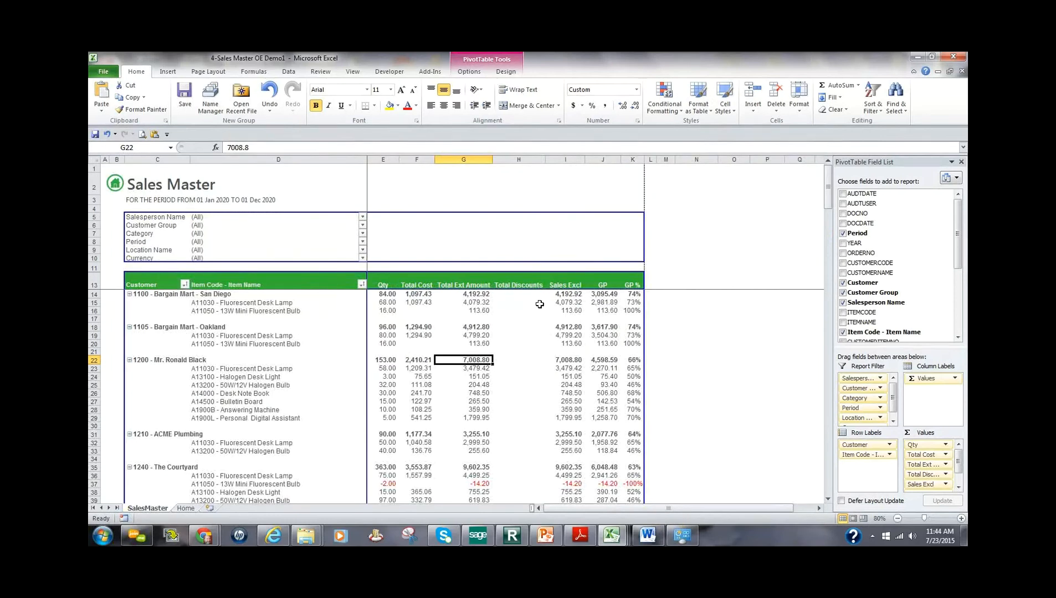
- Remove the Total Discounts field from the pivot table's values and look through the fields available for the report
mouse_move(829, 193)
left_mouse_down()
mouse_move(822, 199)
mouse_move(818, 177)
left_mouse_up()
left_click(829, 200)
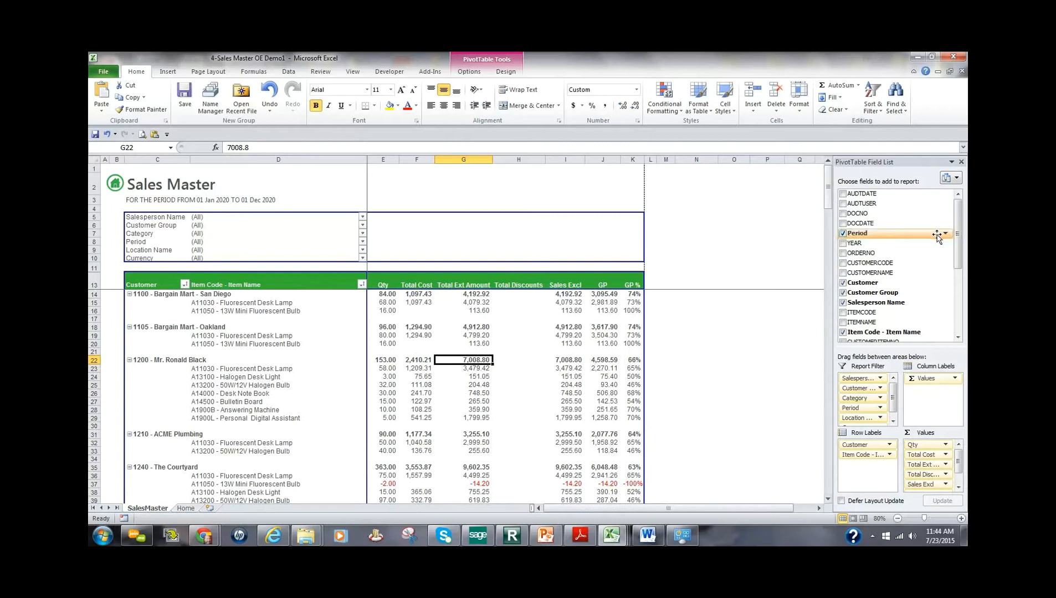
left_click_drag(960, 246, 960, 256)
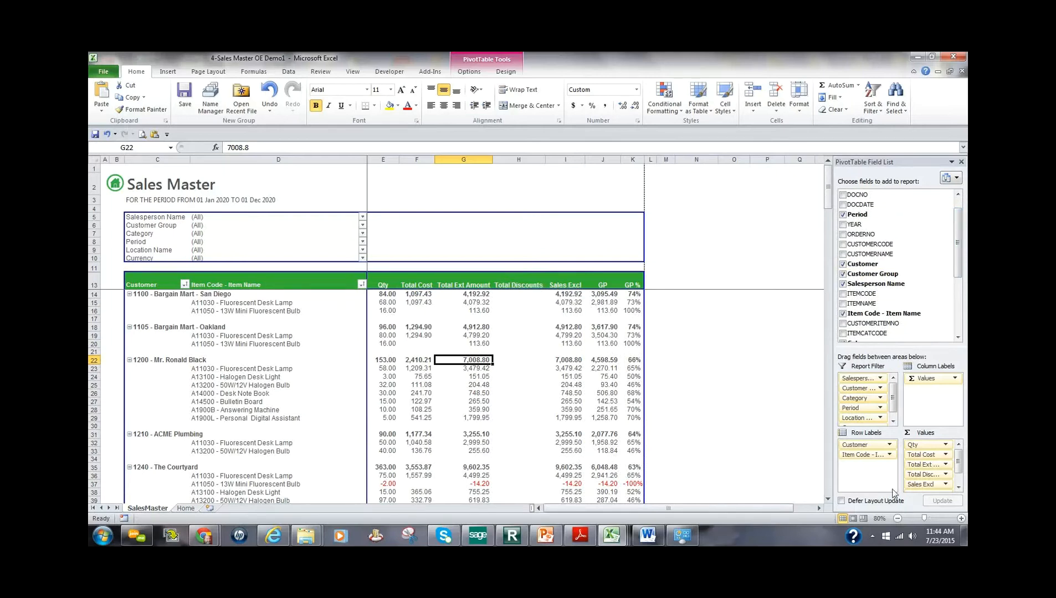
left_click(945, 475)
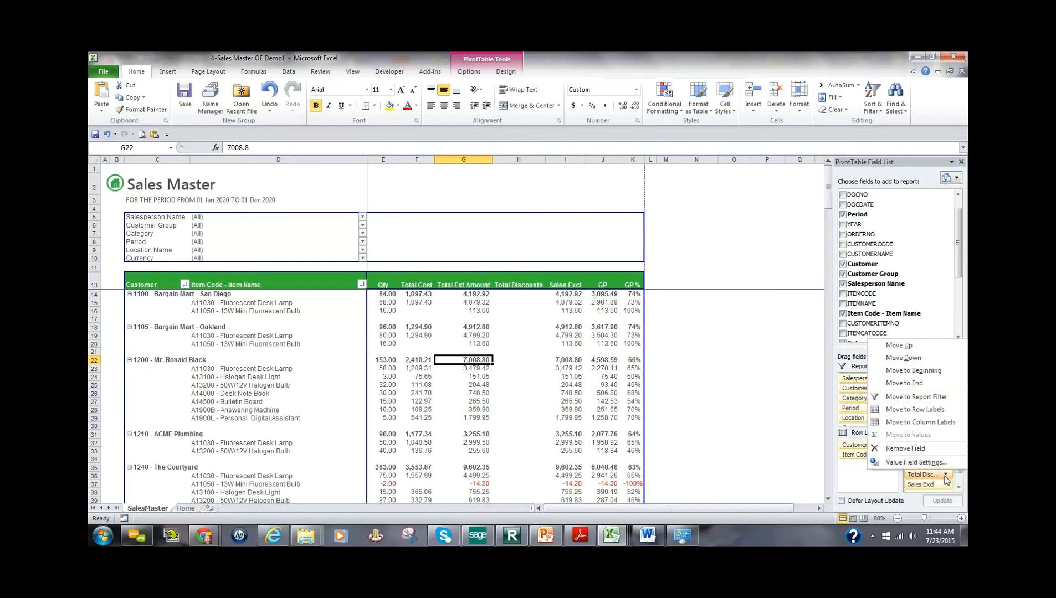
left_click(920, 450)
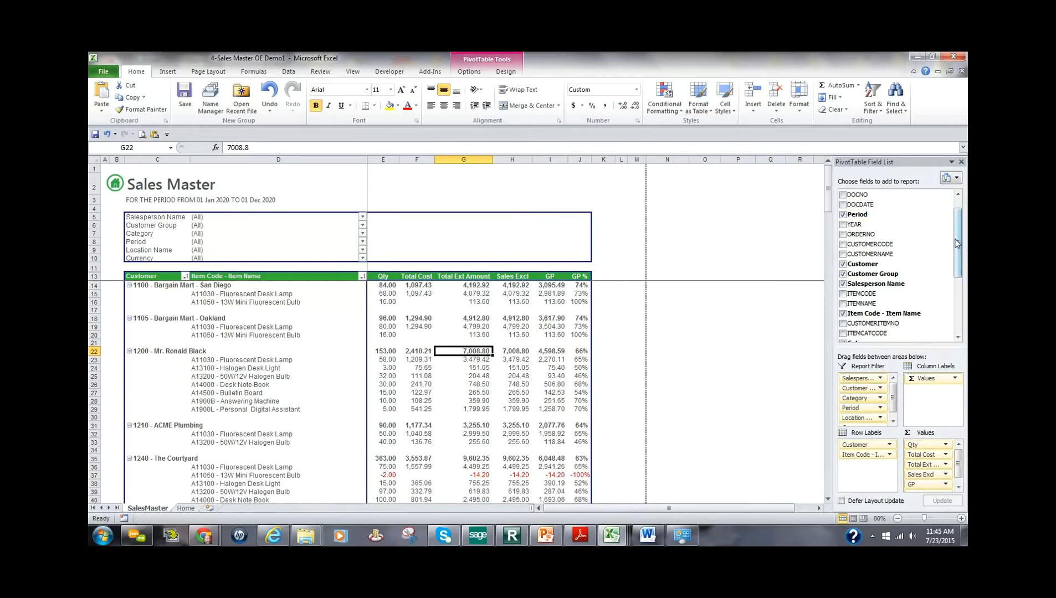
left_click_drag(960, 247, 963, 303)
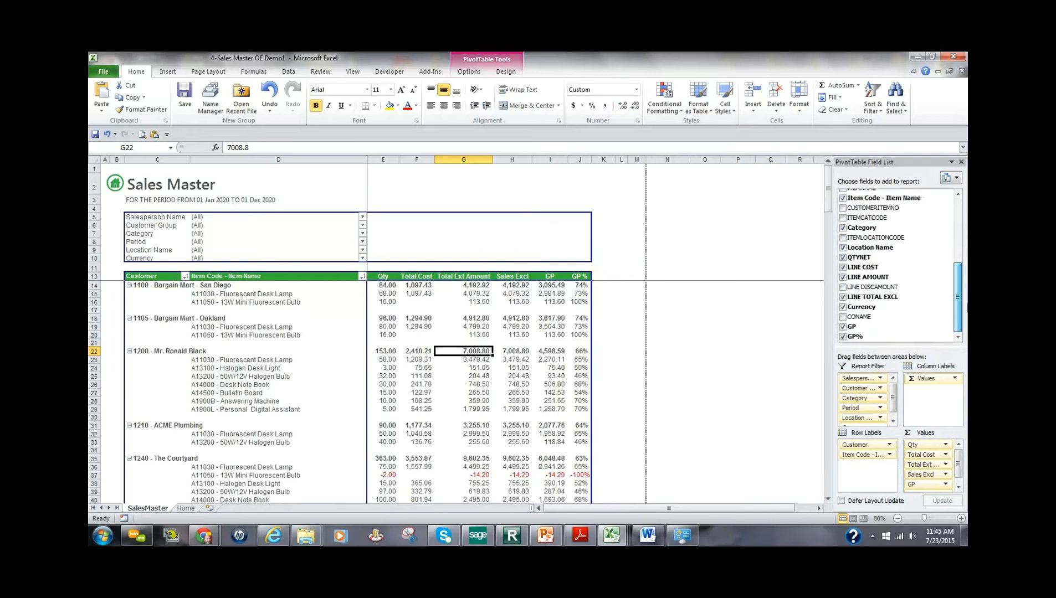
left_click_drag(964, 303, 961, 230)
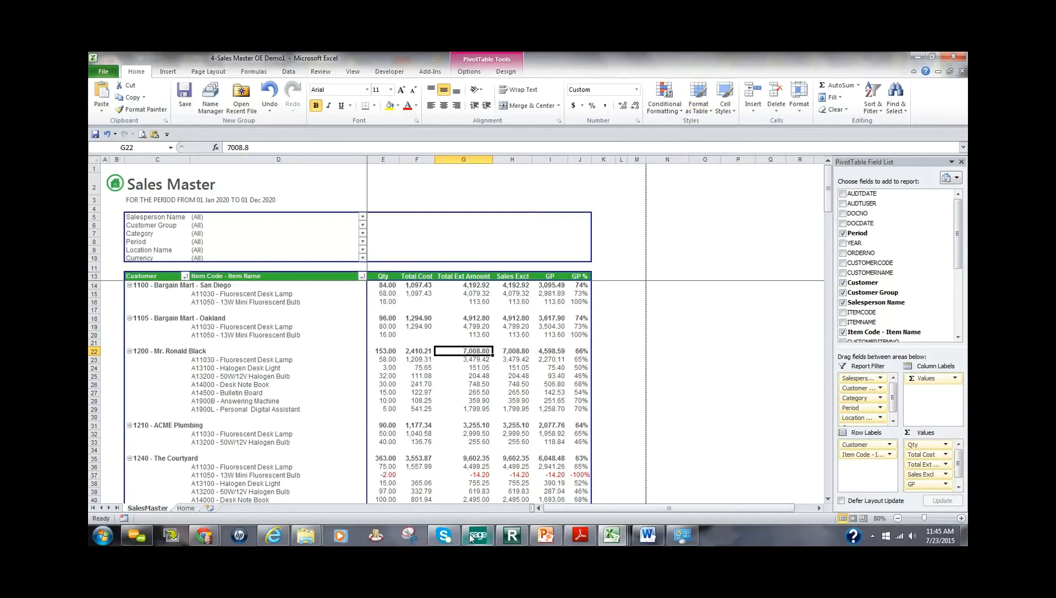
- Switch to Report Manager and save workbook 4-Sales Master OE Demo1 as template 4-Sales Master OE Demo.xltx, clearing its second sheet and replacing the existing file
mouse_move(516, 537)
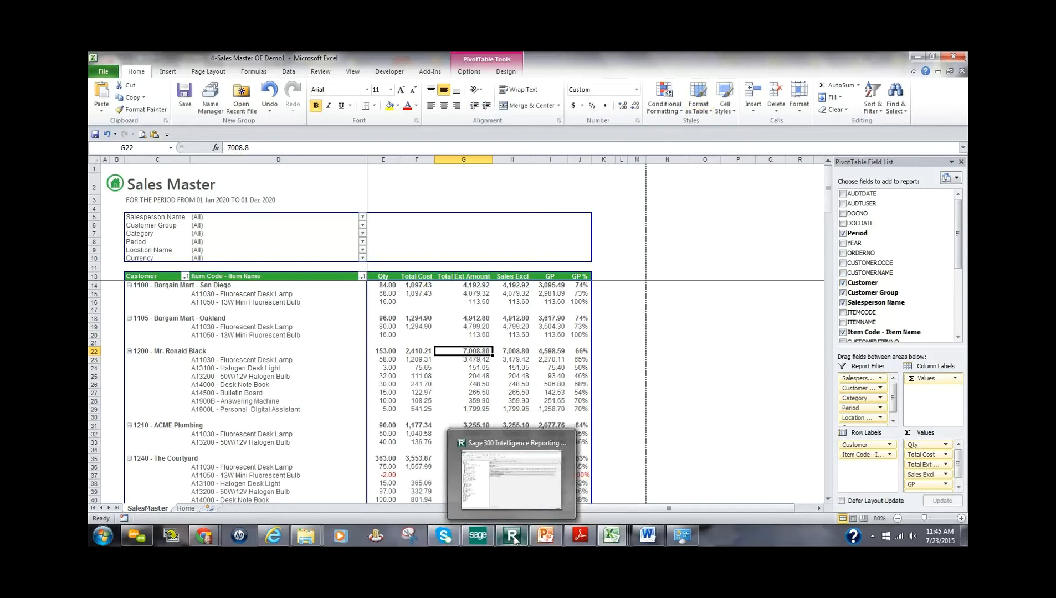
left_click(515, 538)
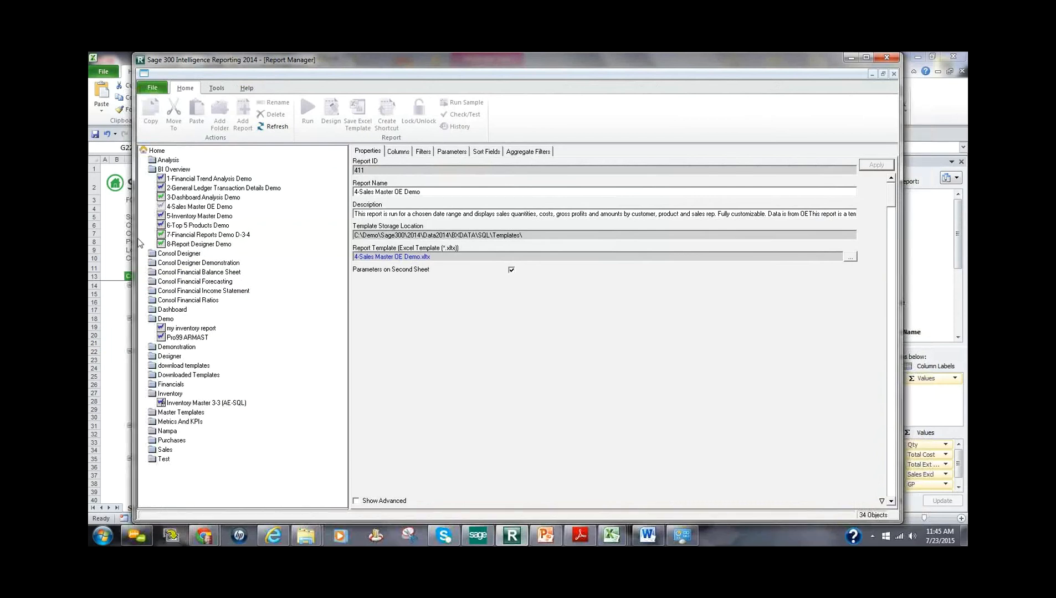
left_click(173, 207)
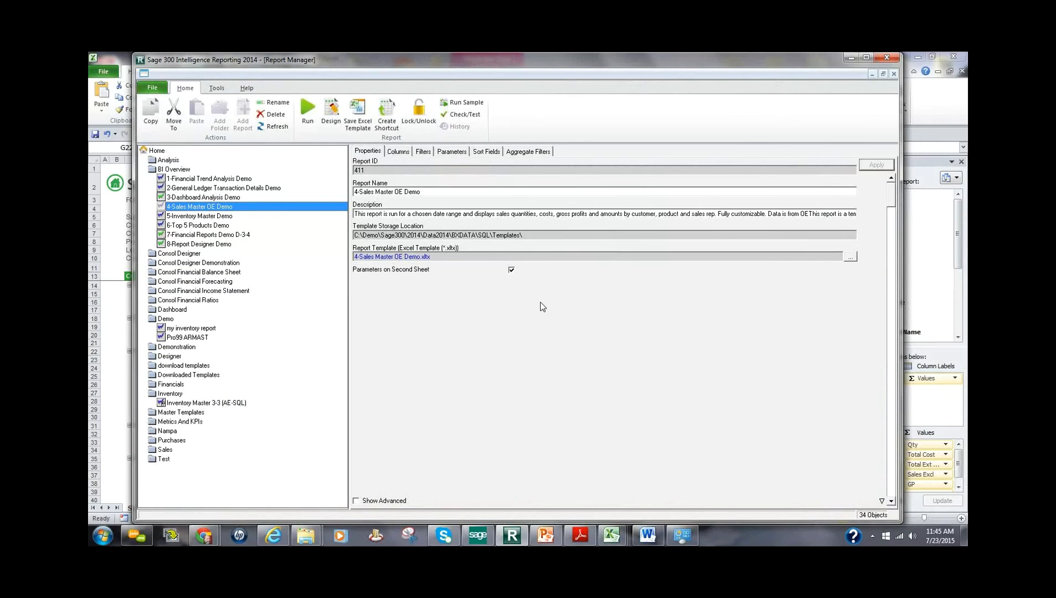
left_click(359, 123)
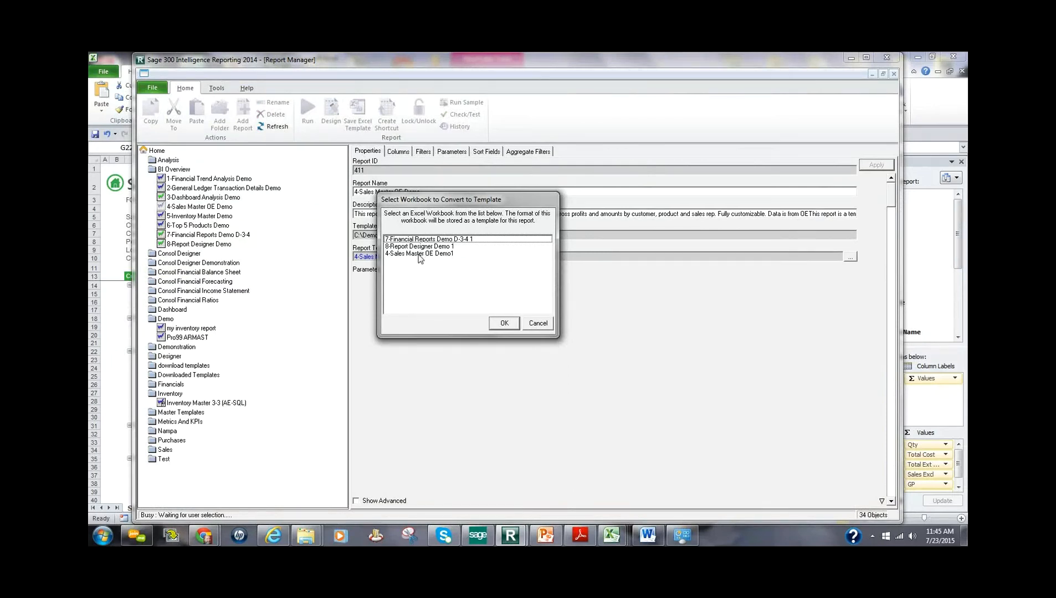
left_click(419, 256)
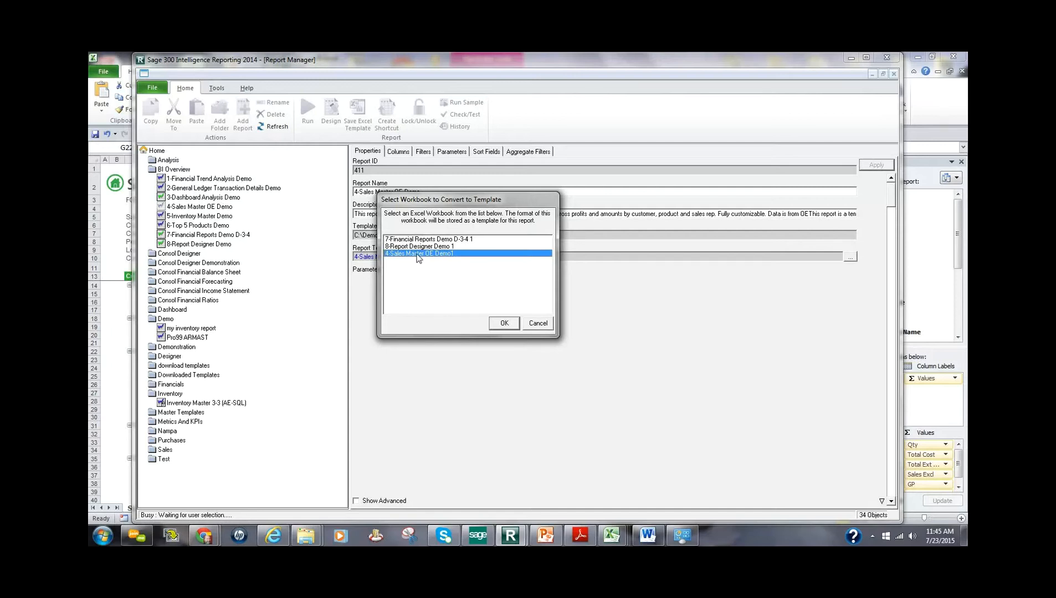
left_click(505, 325)
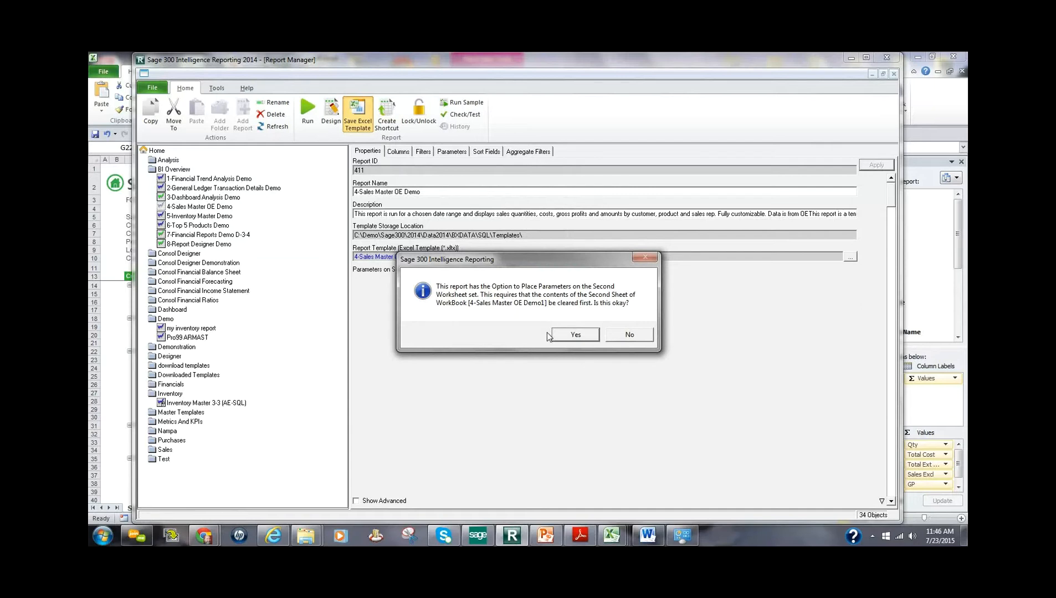
left_click(574, 336)
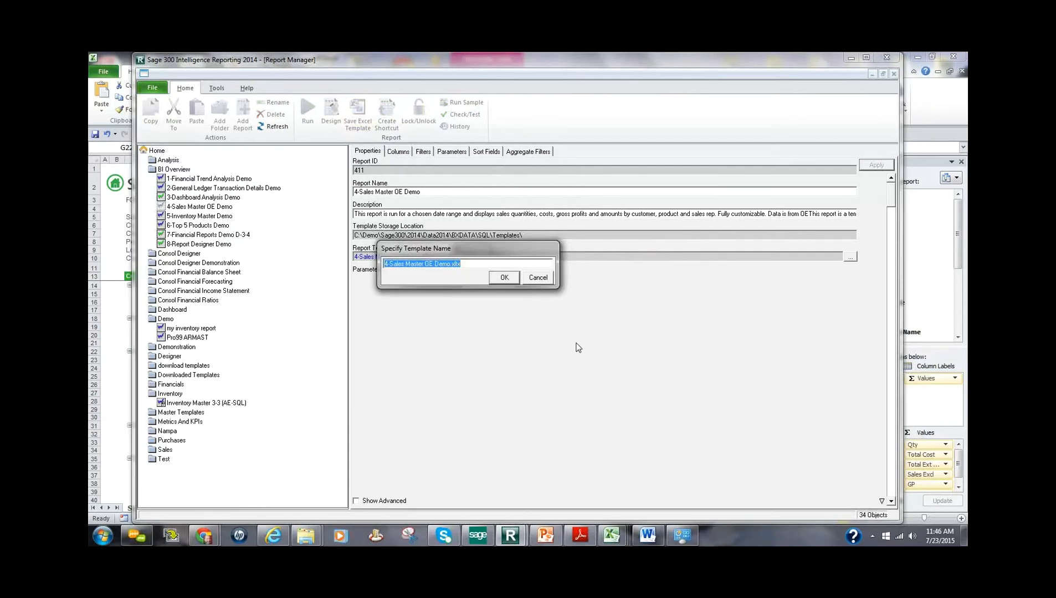
left_click(505, 278)
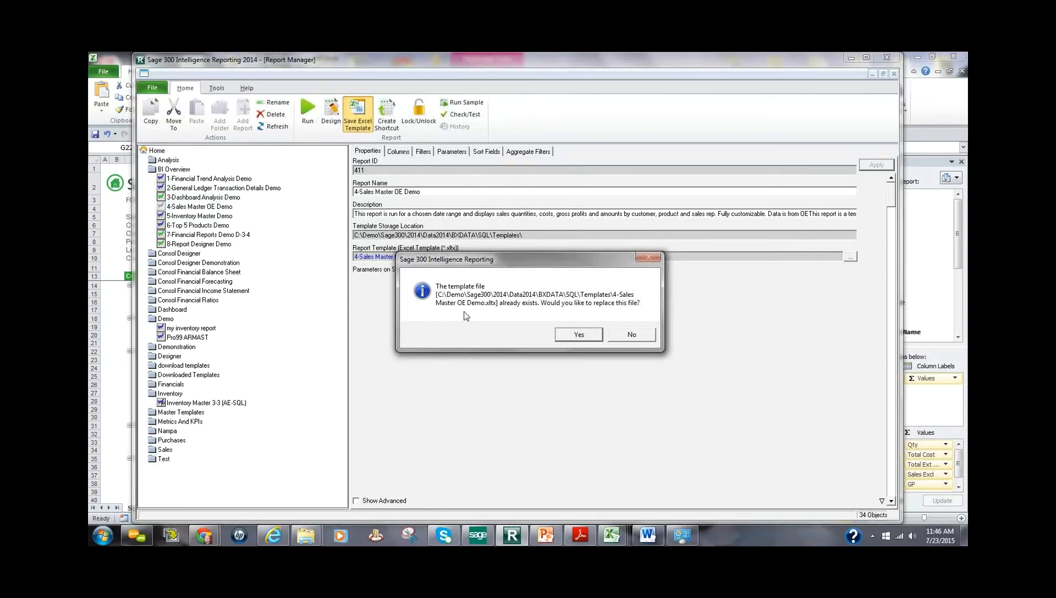
left_click(580, 335)
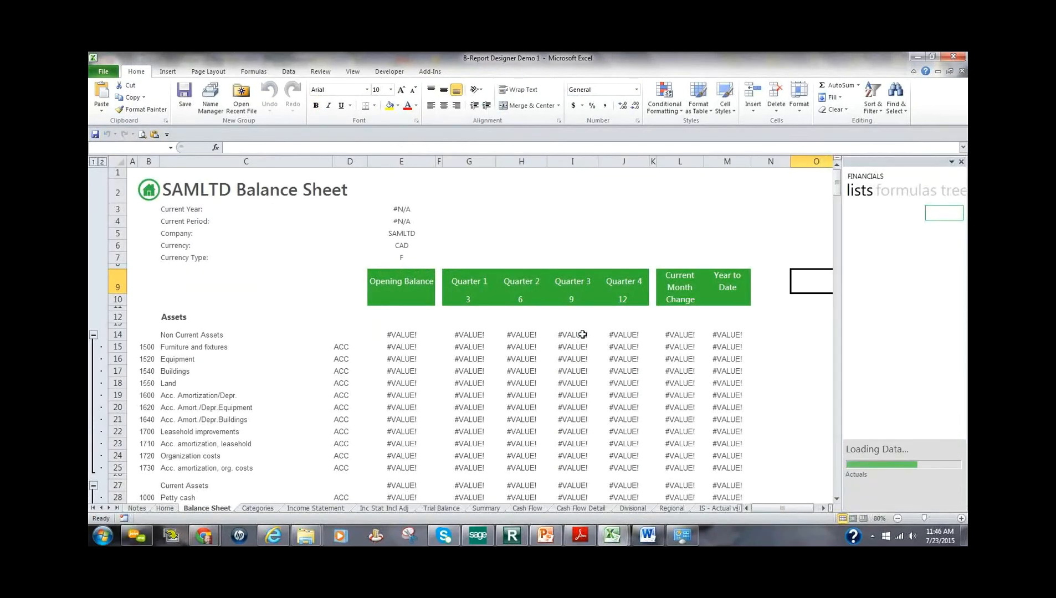
- Keep the 8-Report Designer Demo 1 workbook open, minimize Excel and acknowledge the finished template creation in Report Manager
left_click(963, 72)
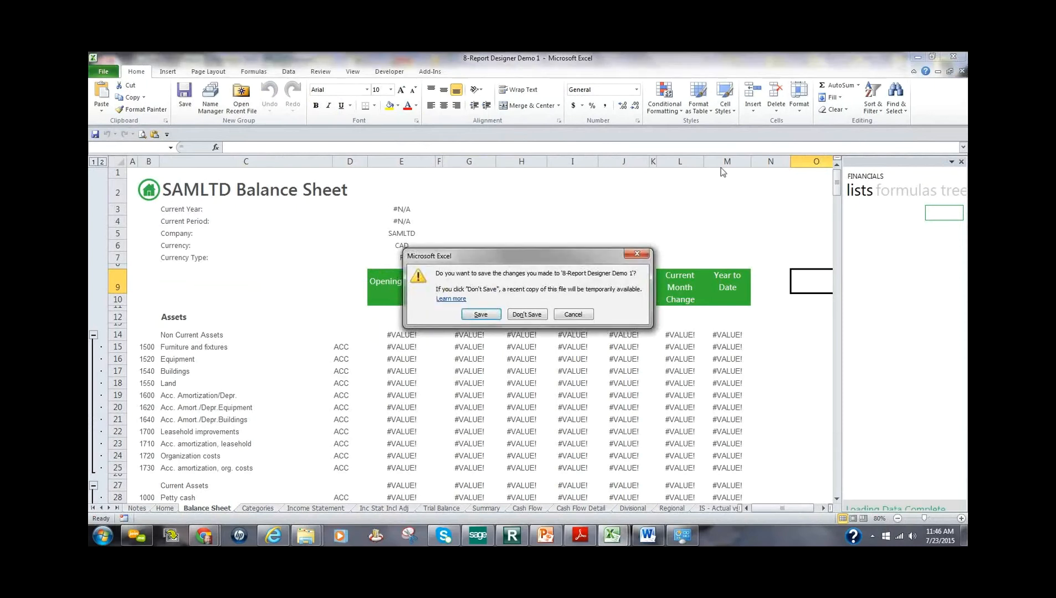
left_click(570, 314)
left_click(918, 56)
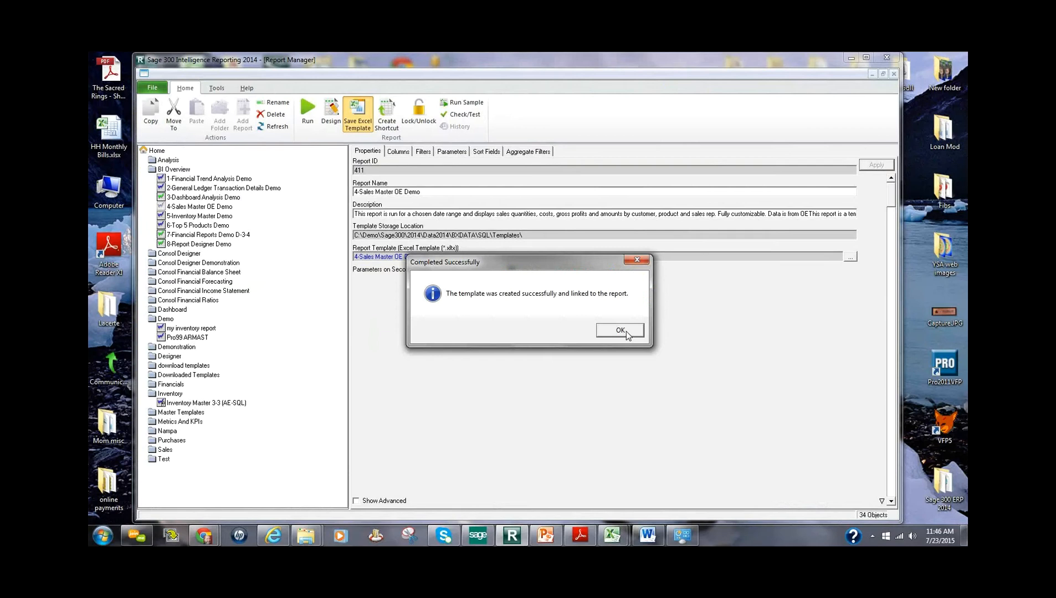
left_click(620, 330)
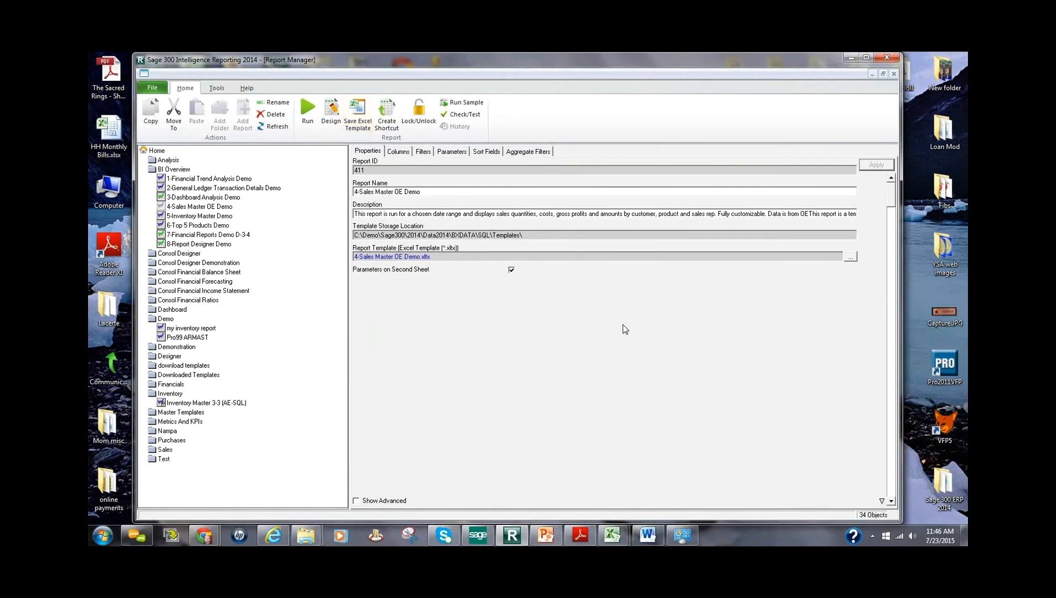
- Review the columns of the 4-Sales Master OE Demo report and the fields offered for adding, without adding any
left_click(181, 207)
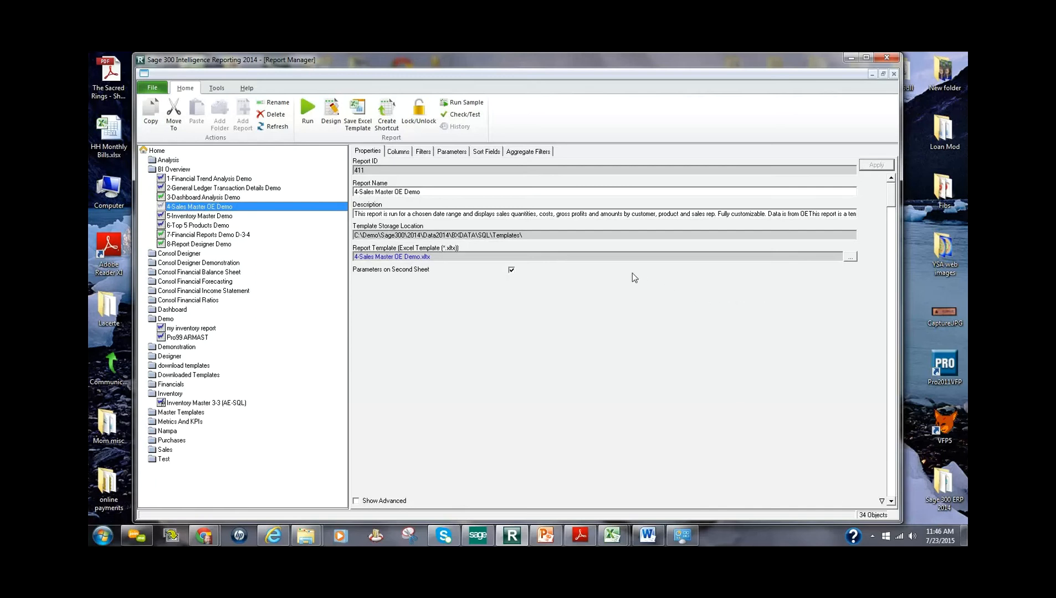
left_click(398, 152)
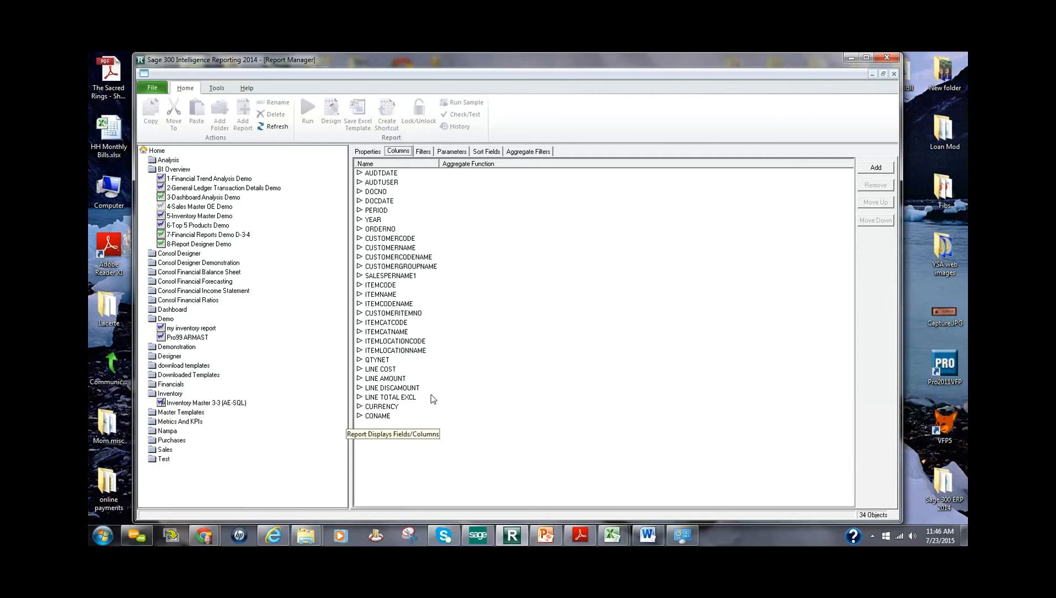
left_click(876, 169)
left_click_drag(337, 152, 769, 212)
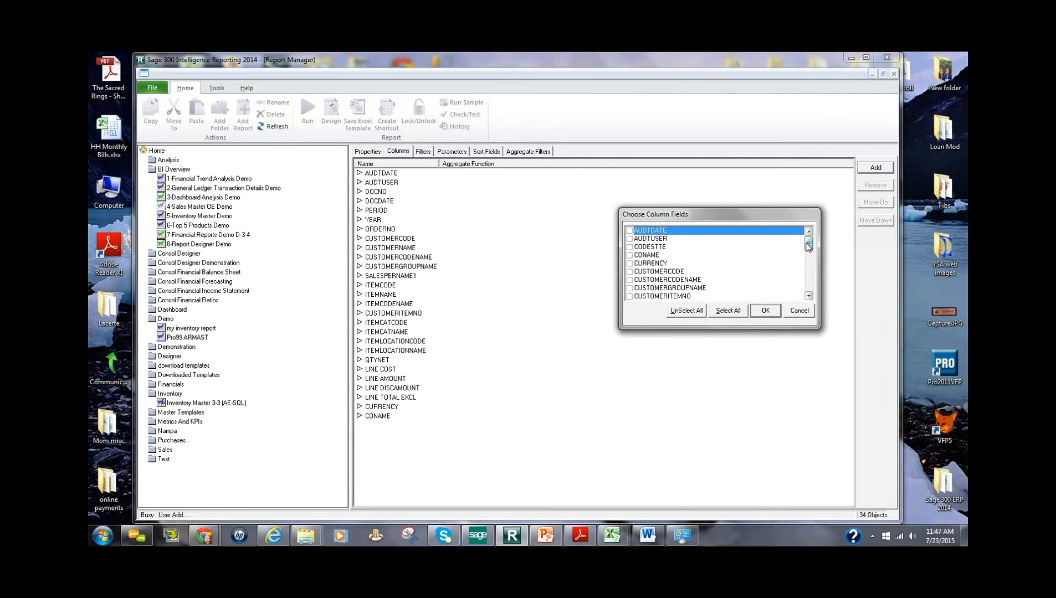
left_click_drag(808, 247, 817, 292)
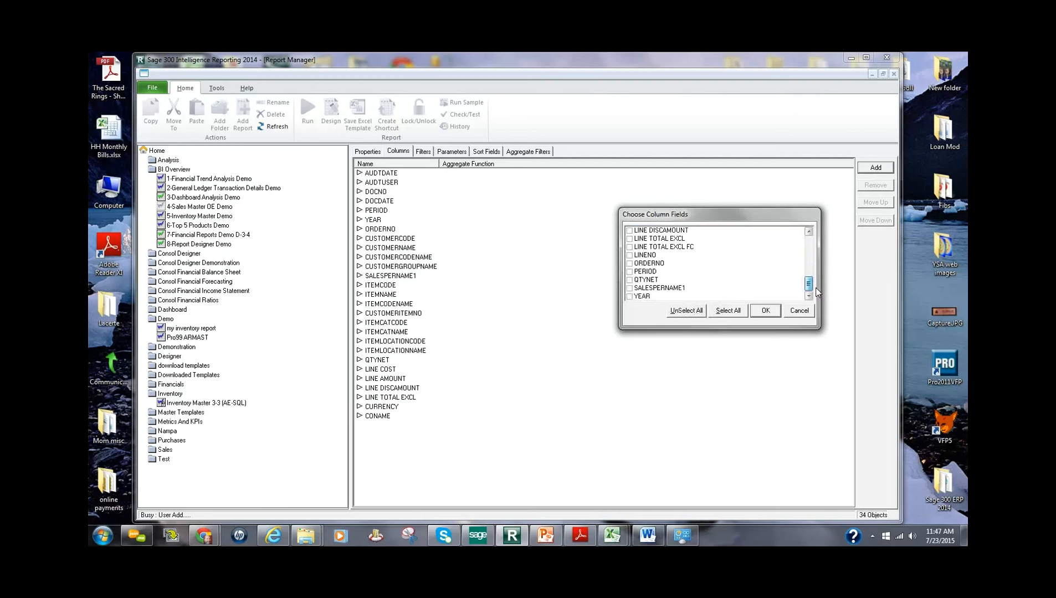
left_click(798, 311)
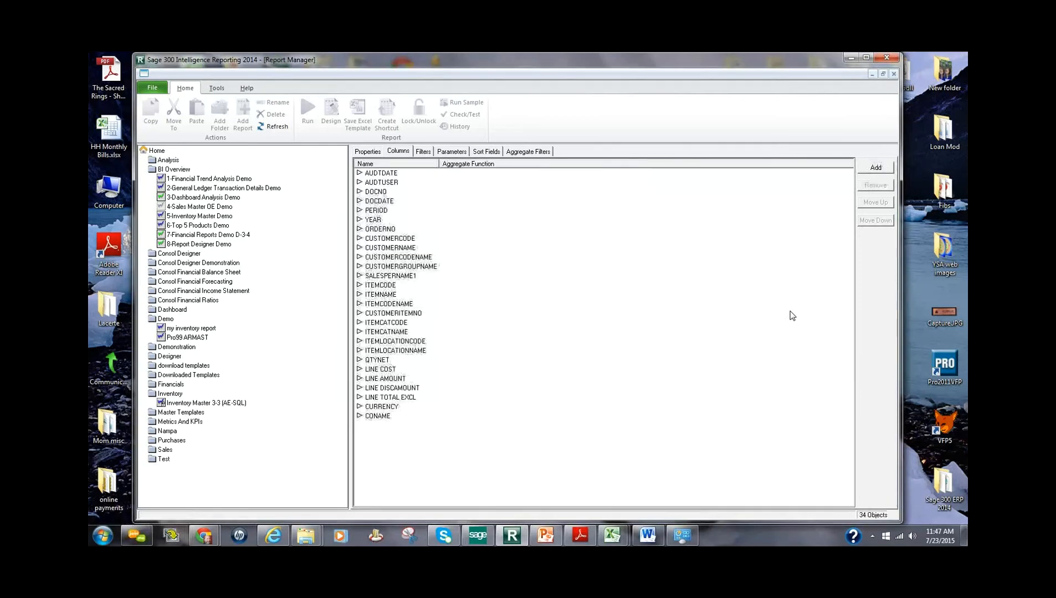
- Expand the 4-Sales Master OE Demo report's source container and open SalesMaster 3-0 (AE-SQL) in the Connector
left_click(197, 208)
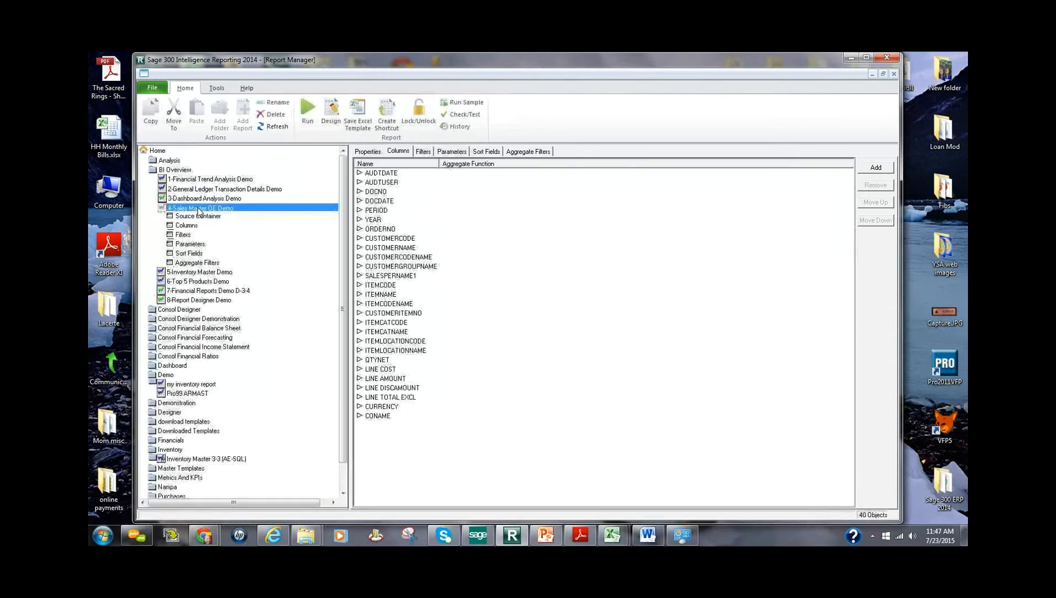
left_click(199, 217)
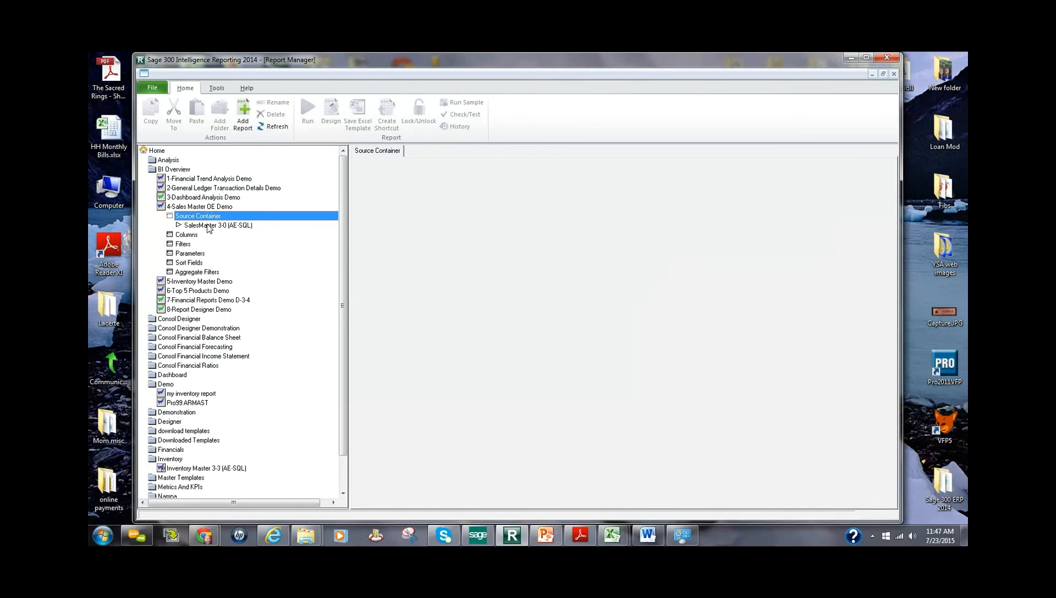
left_click(211, 227)
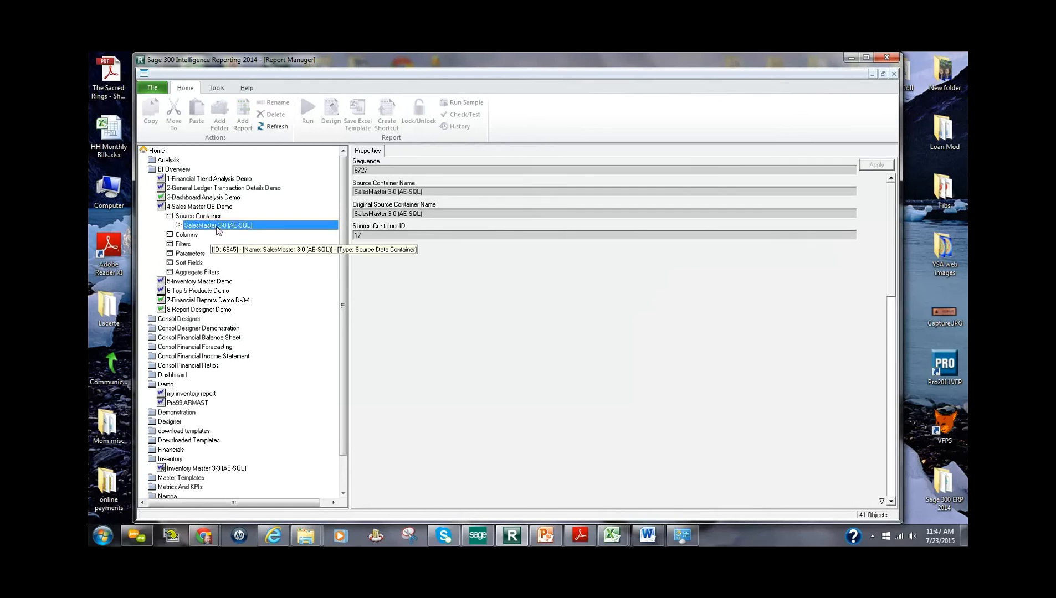
right_click(216, 227)
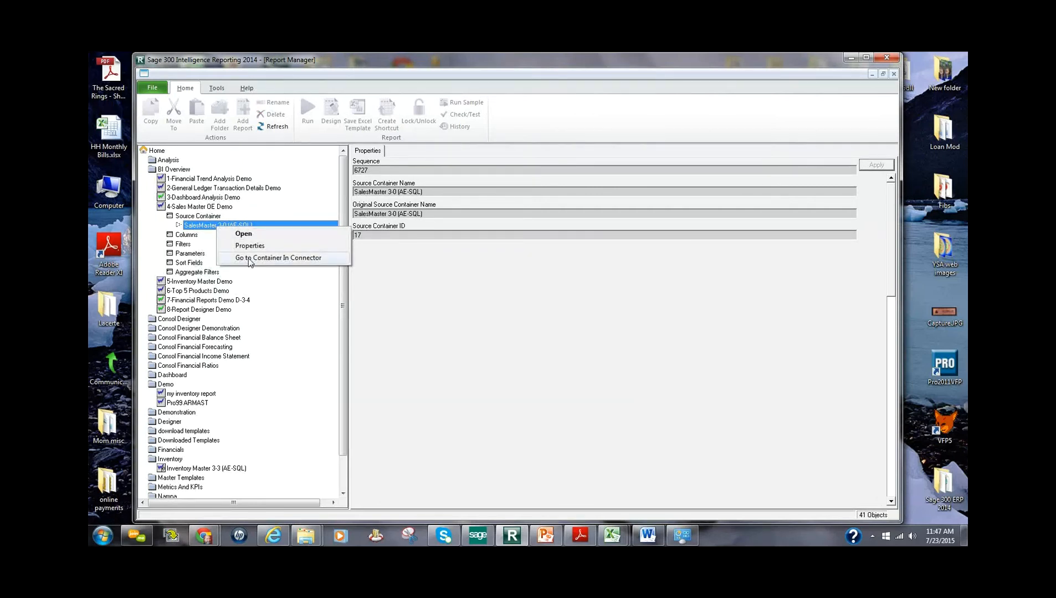
left_click(248, 258)
left_click(579, 335)
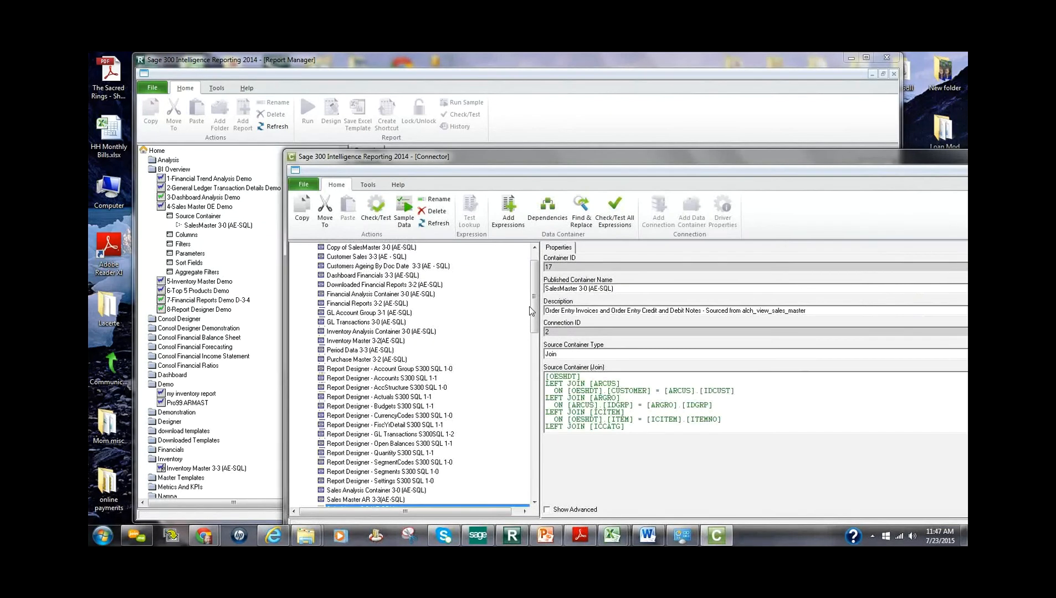
- Bring the whole Connector window into view and examine the table joins of the SalesMaster 3-0 (AE-SQL) container
left_click_drag(597, 159, 478, 85)
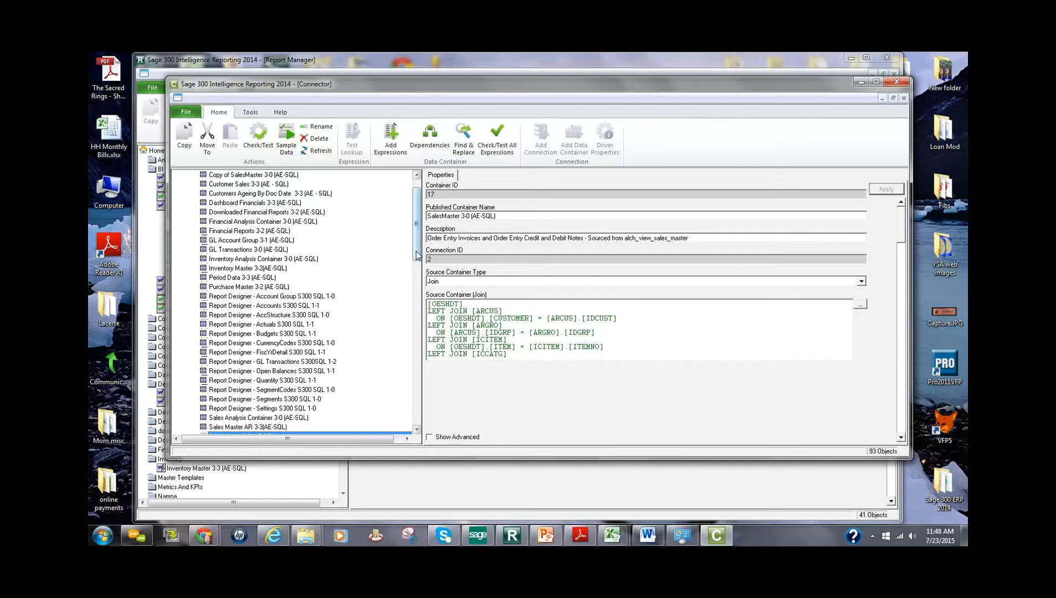
scroll(417, 256, "down", 5)
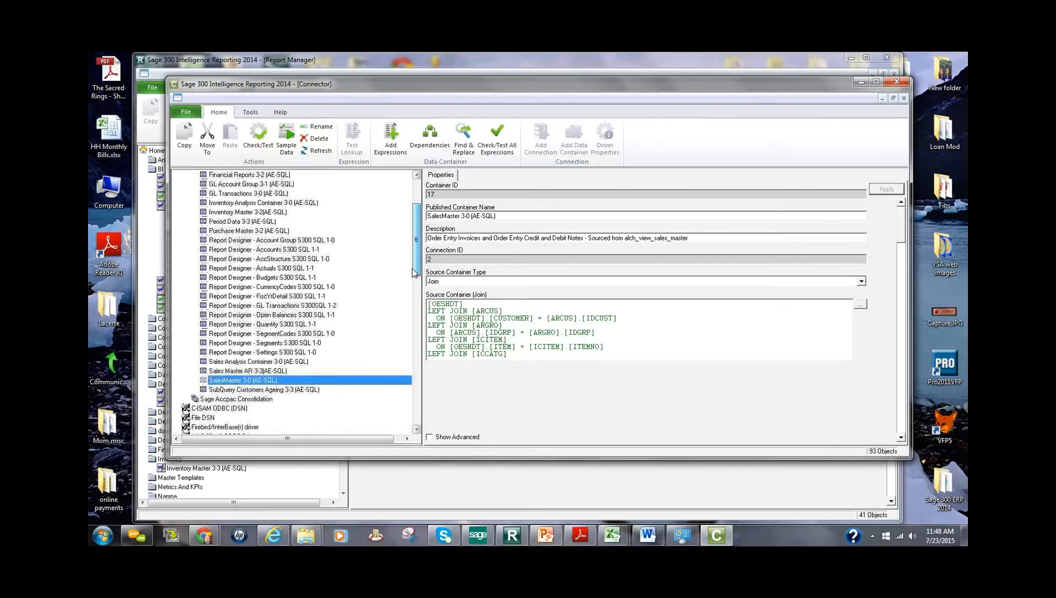
left_click(230, 297)
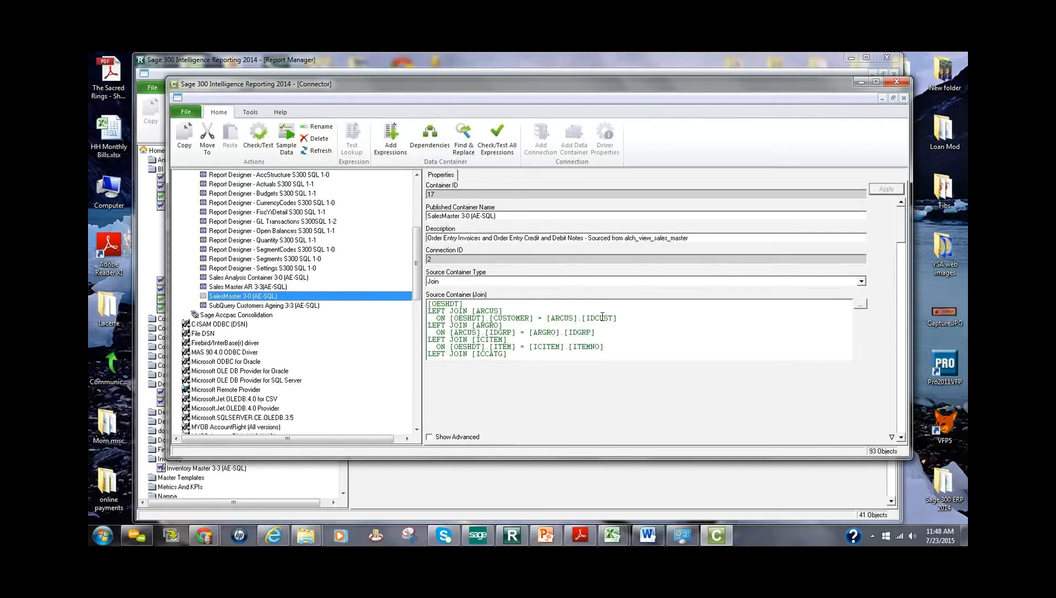
left_click(489, 312)
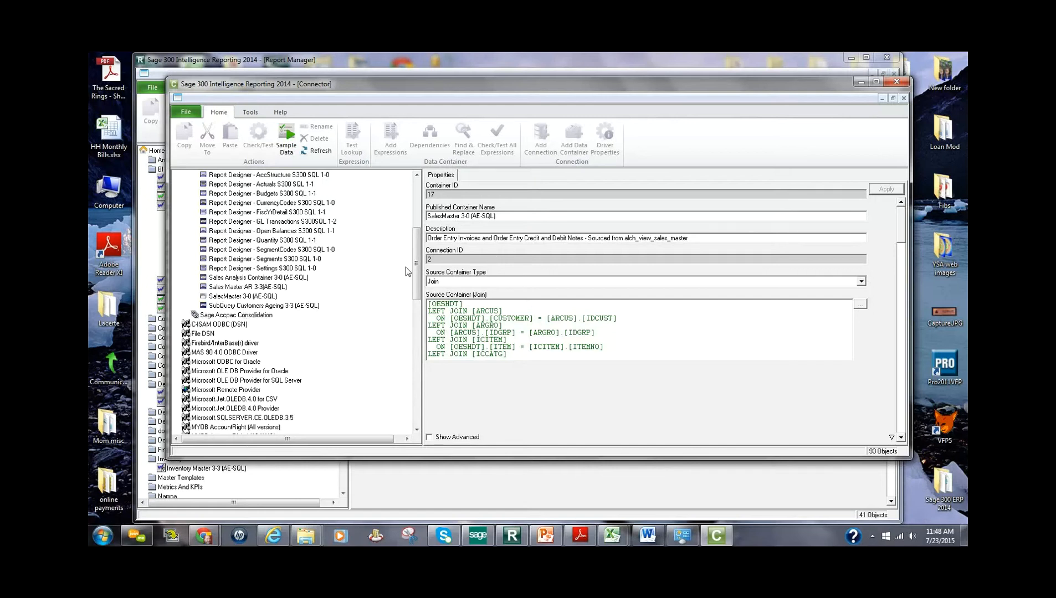
mouse_move(413, 270)
left_mouse_down()
mouse_move(417, 258)
mouse_move(414, 274)
left_mouse_up()
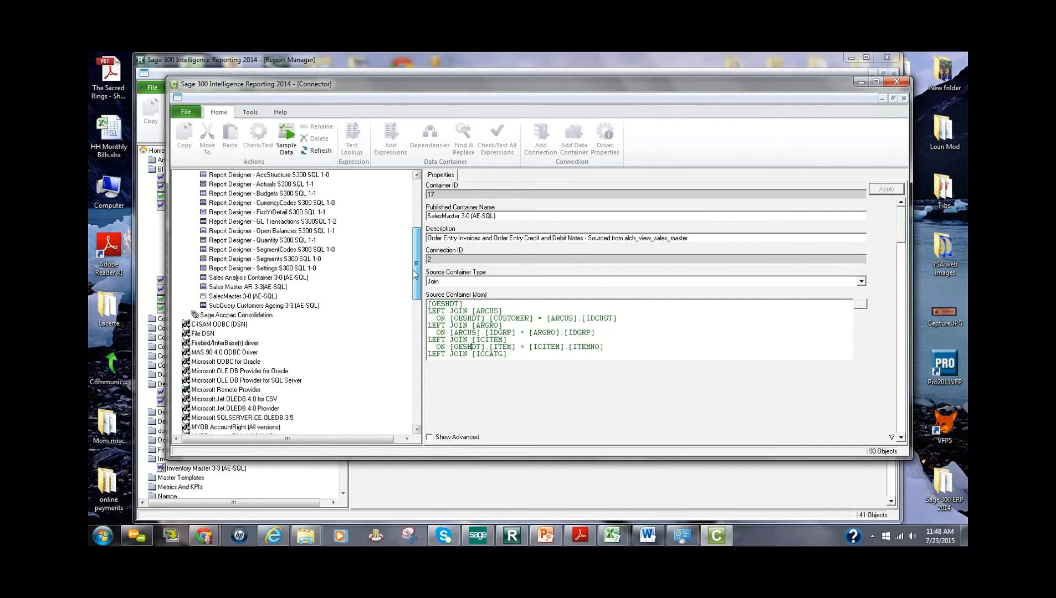
left_click(264, 297)
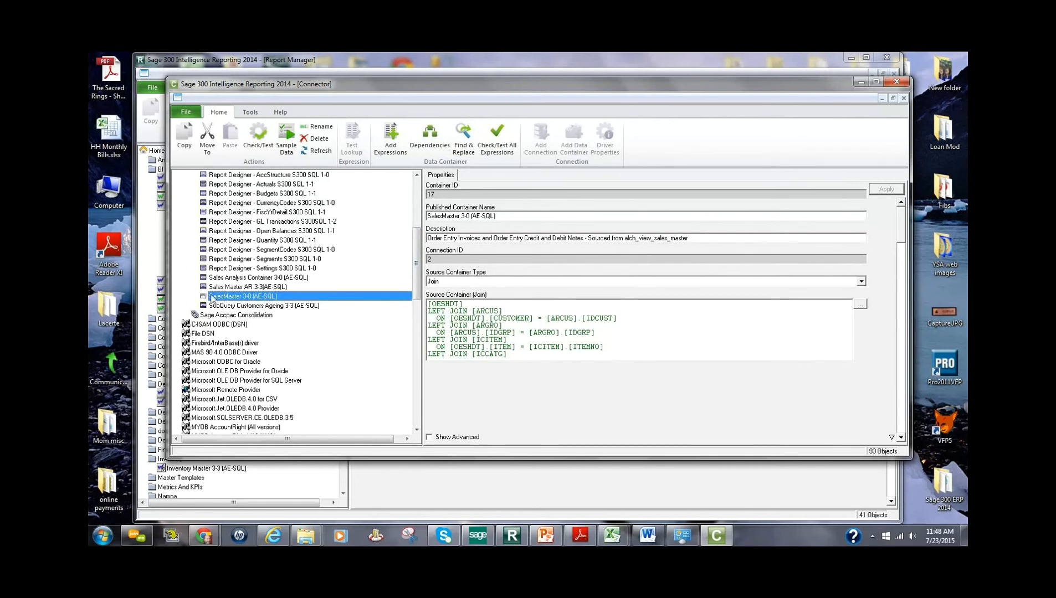
- Expand the SalesMaster 3-0 (AE-SQL) container's expressions and start adding data field expressions to it
double_click(211, 297)
left_click_drag(420, 254, 426, 280)
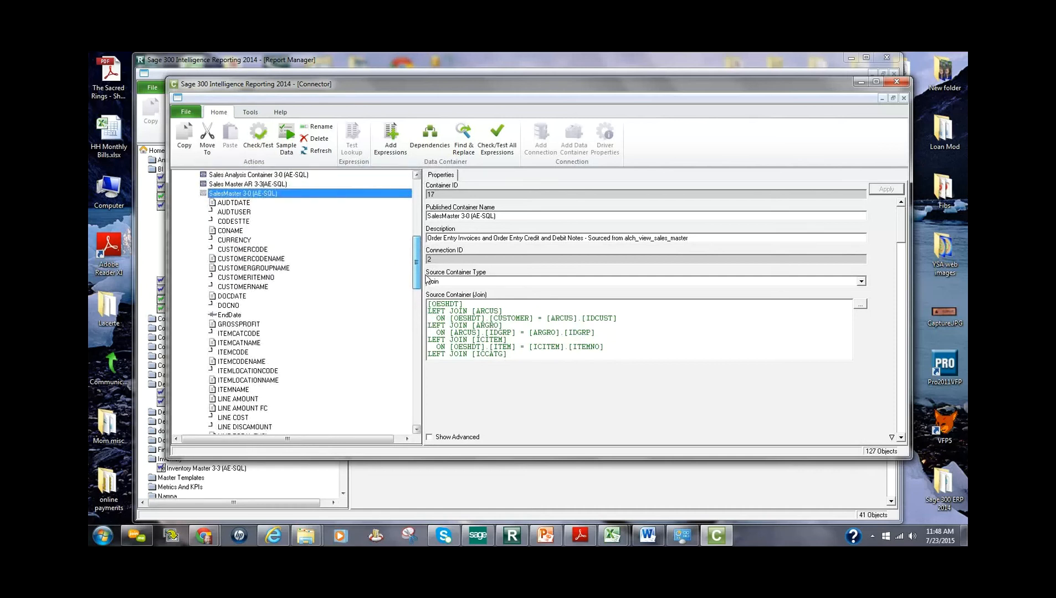
right_click(232, 194)
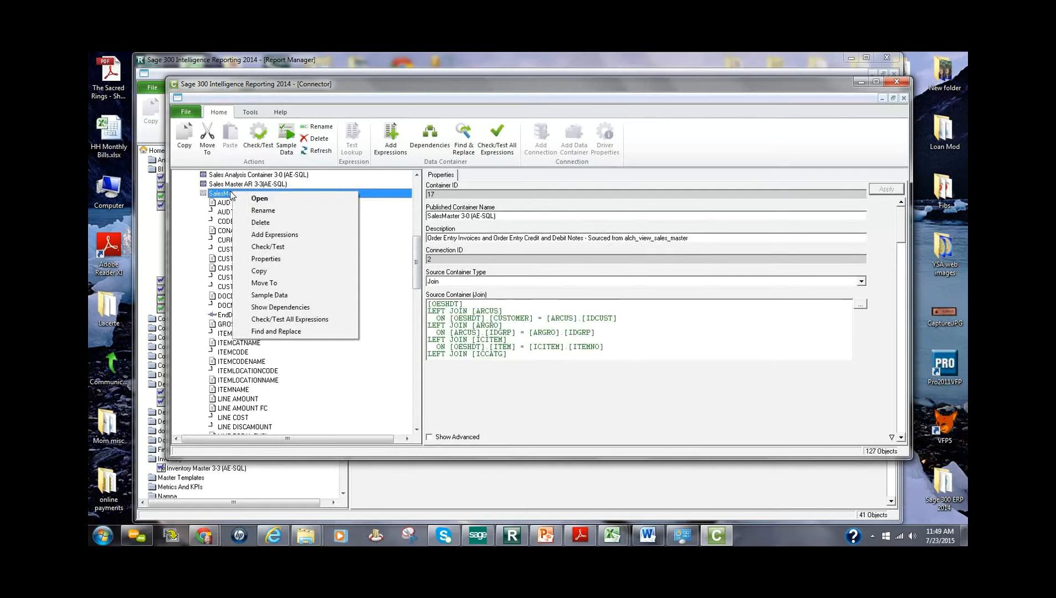
left_click(270, 237)
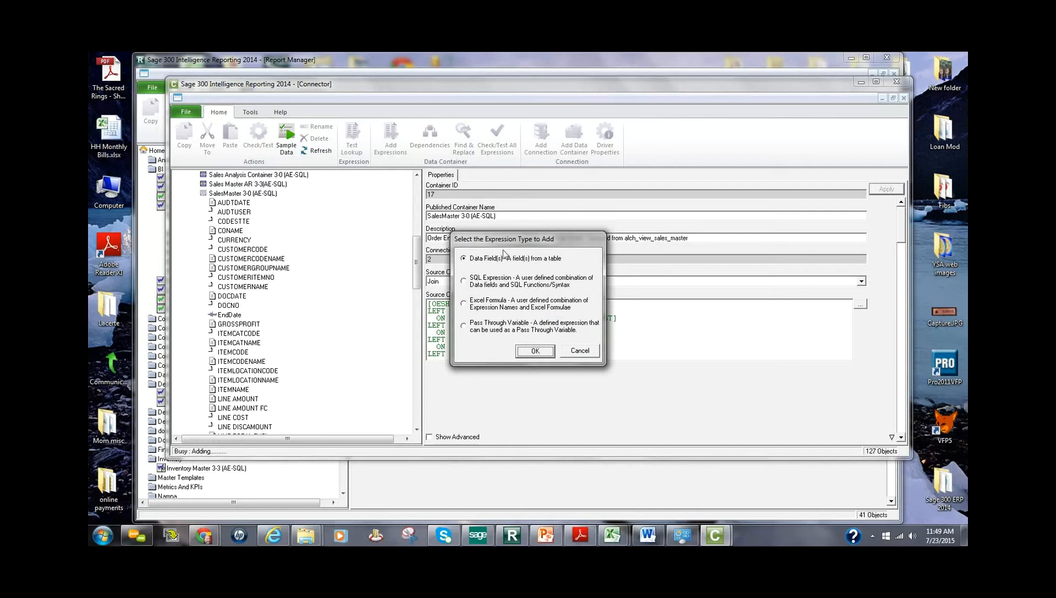
left_click(542, 353)
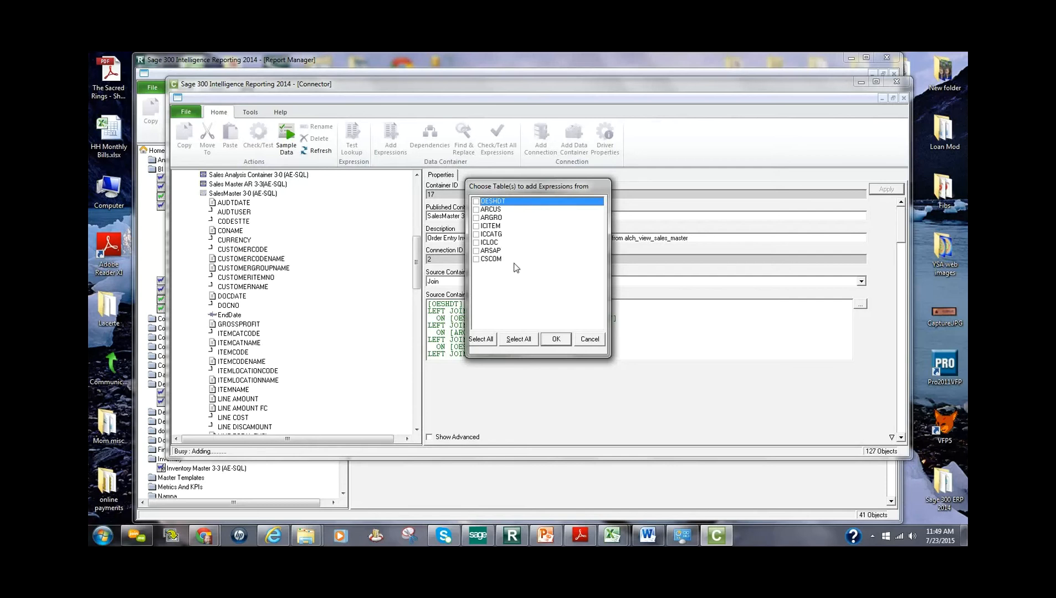
- Choose only the ICITEM table as the source and look through its publishable fields, without adding any
left_click(484, 342)
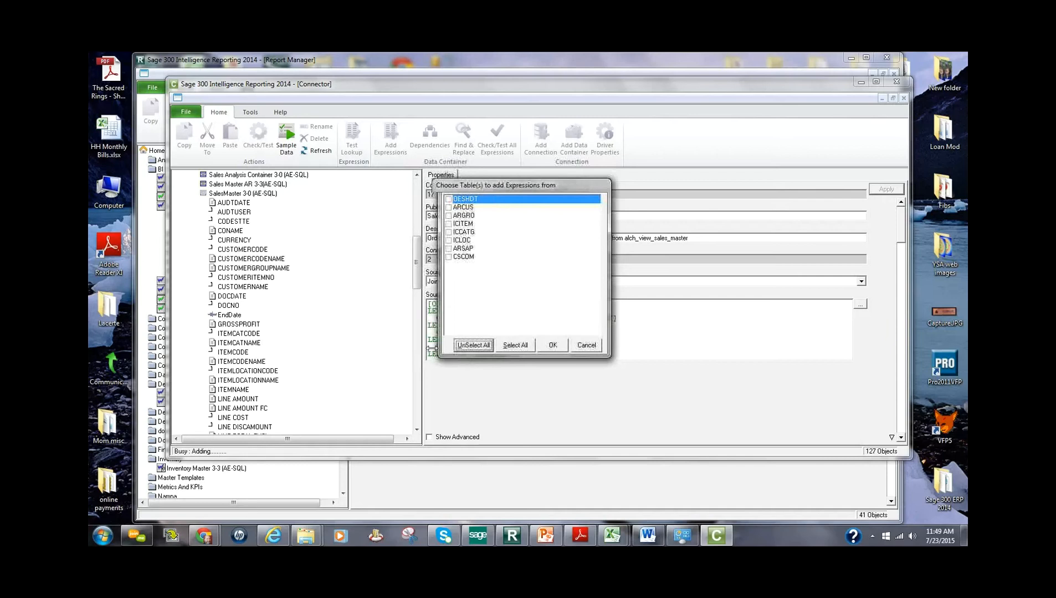
left_click(518, 345)
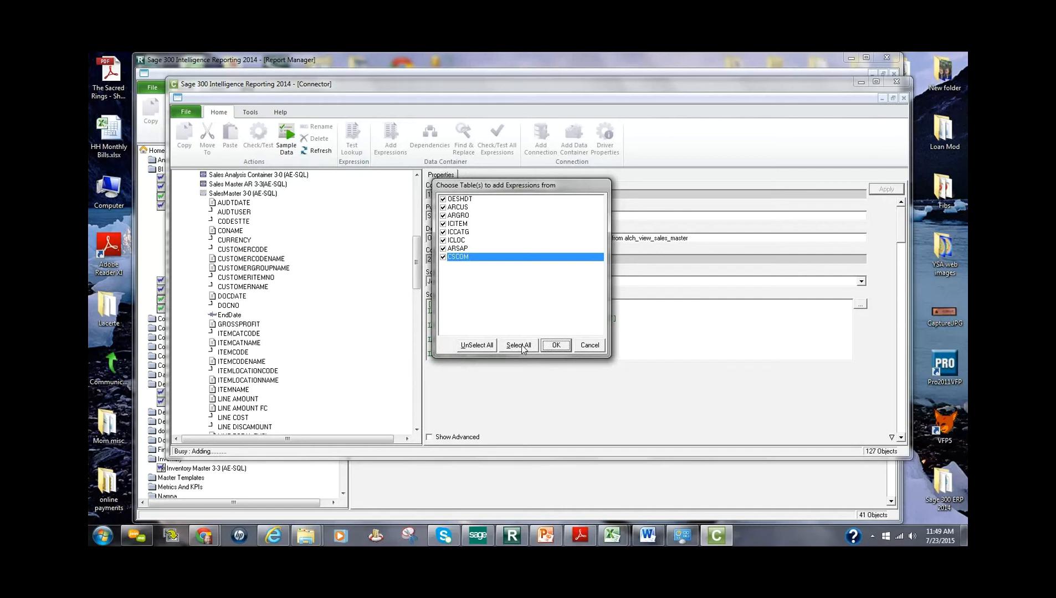
left_click(463, 346)
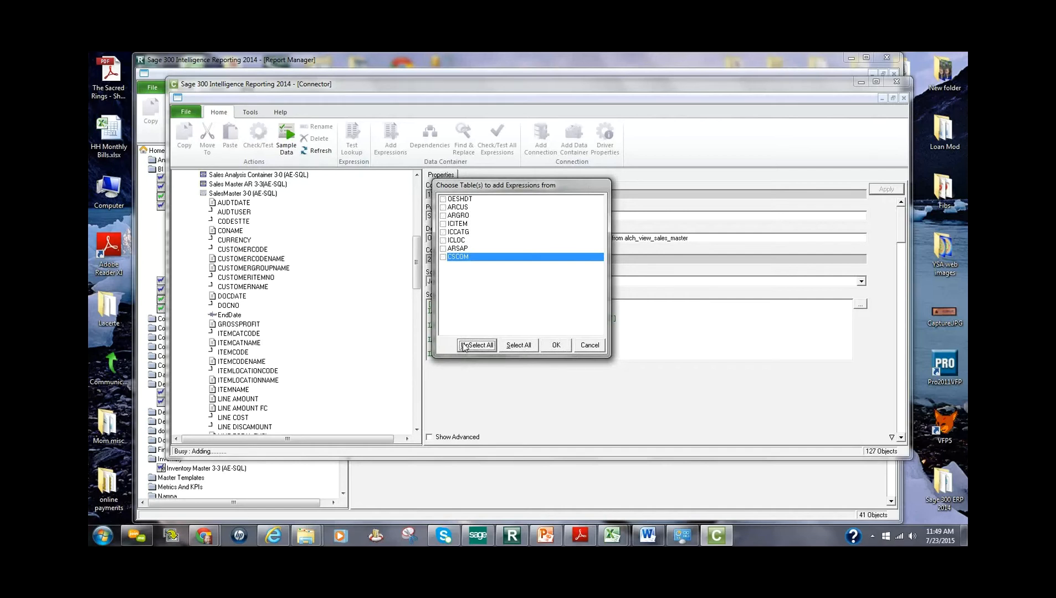
left_click(442, 224)
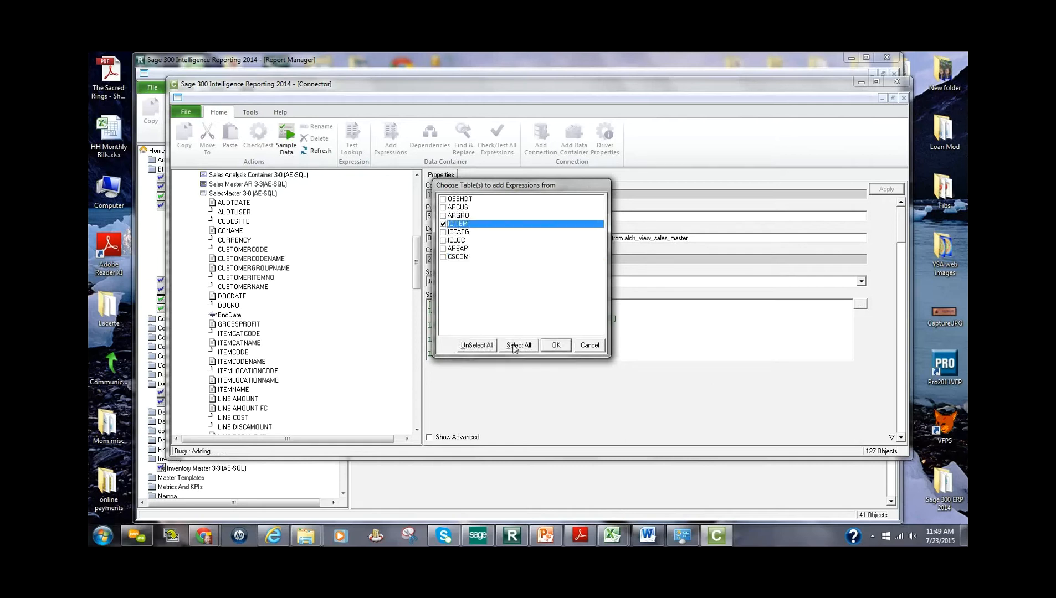
left_click(556, 346)
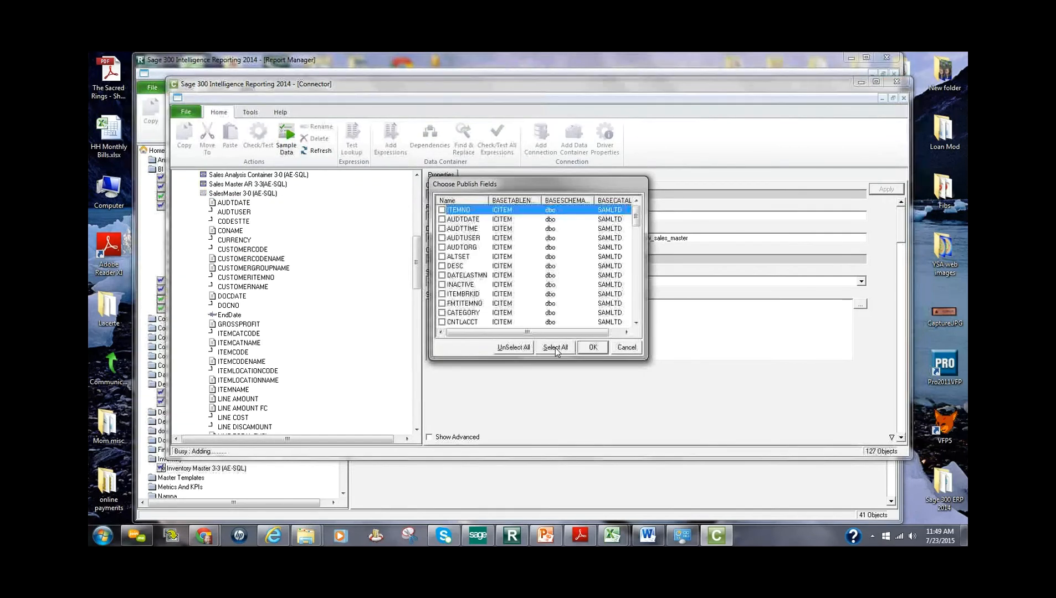
left_click_drag(637, 221, 644, 284)
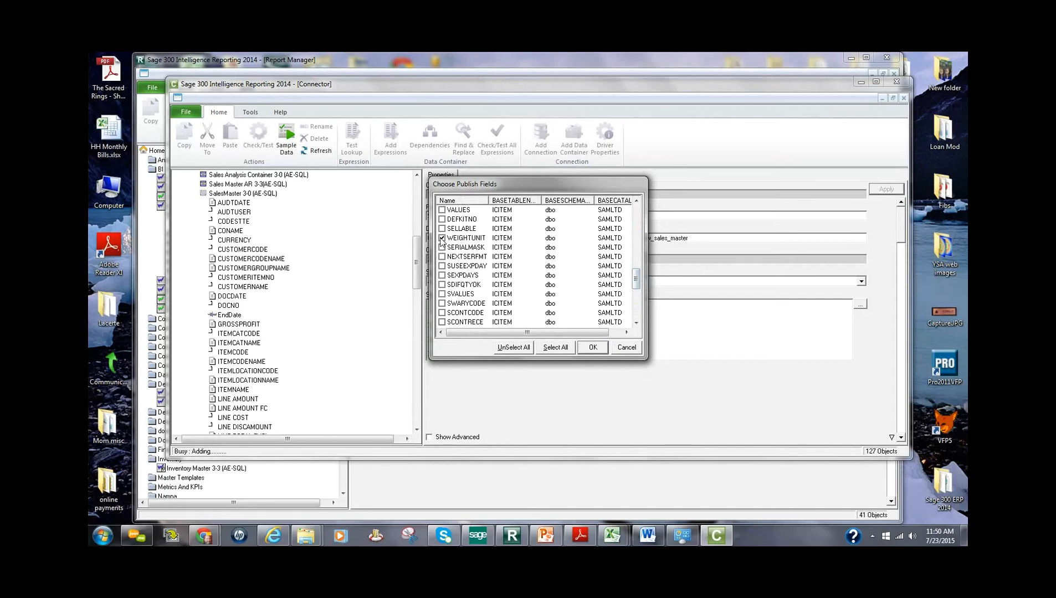
left_click_drag(636, 283, 636, 215)
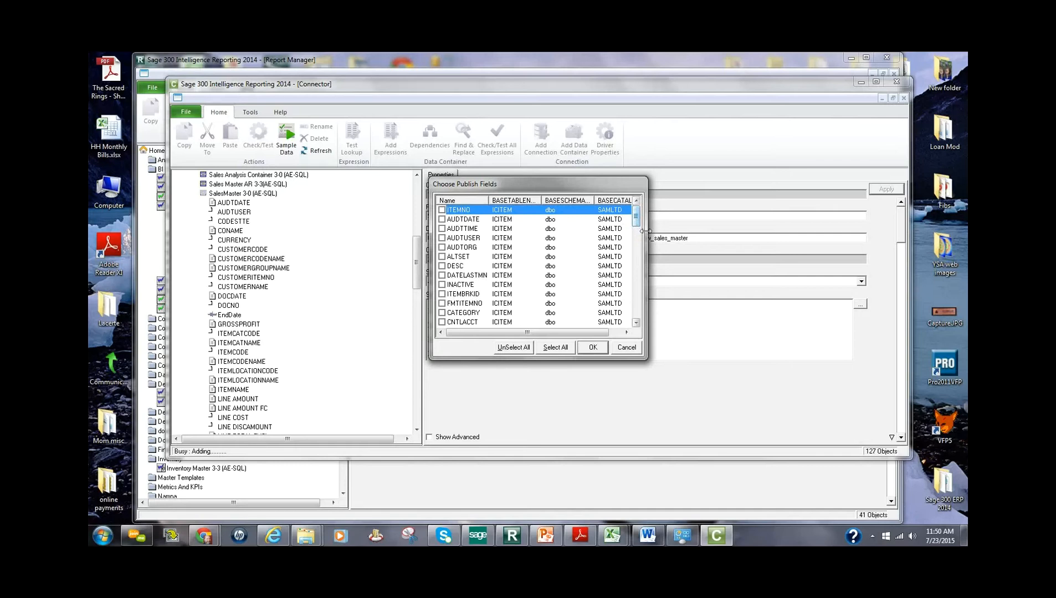
left_click(632, 350)
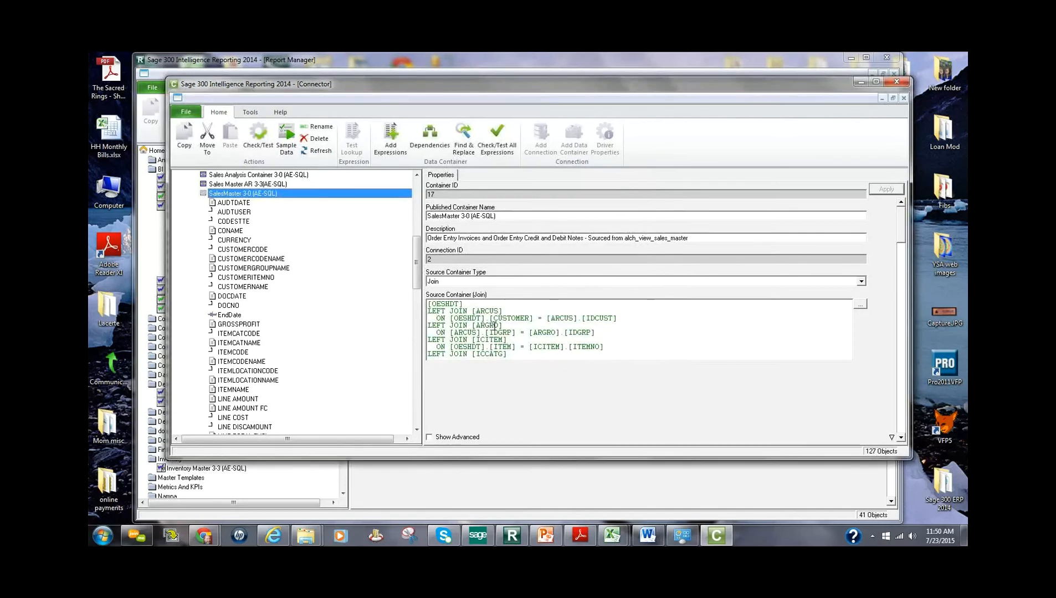
- Start adding data field expressions to the SalesMaster 3-0 container again, choosing all of its tables as sources
right_click(238, 195)
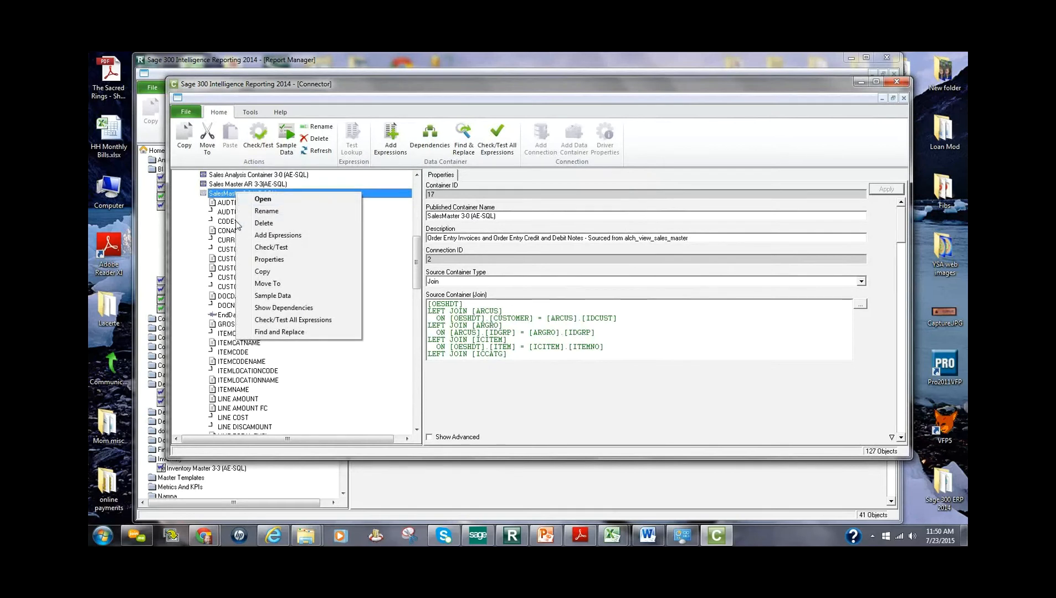
left_click(263, 237)
left_click(534, 354)
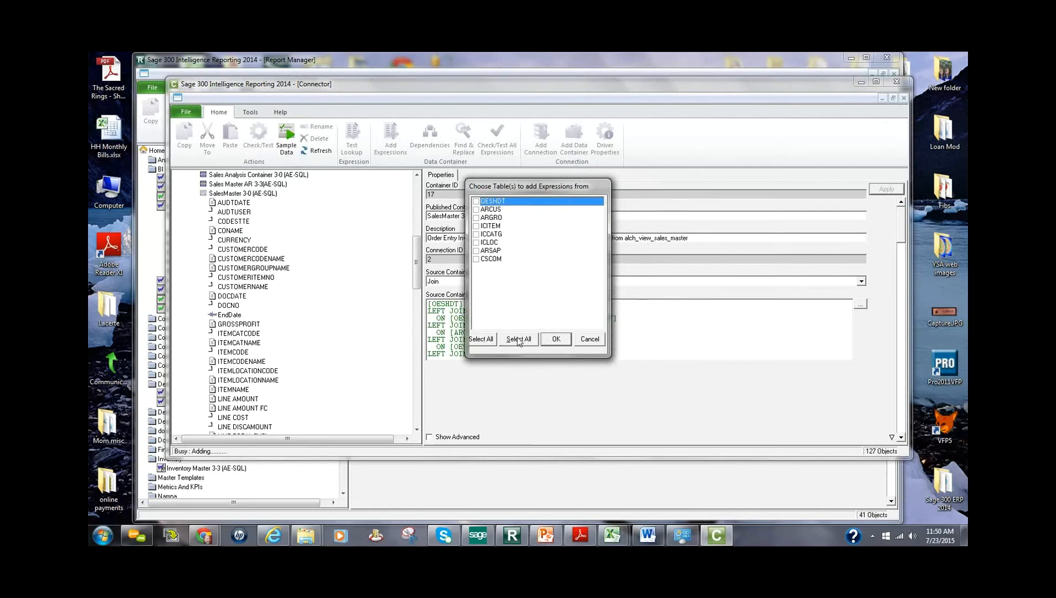
left_click(519, 340)
left_click(556, 340)
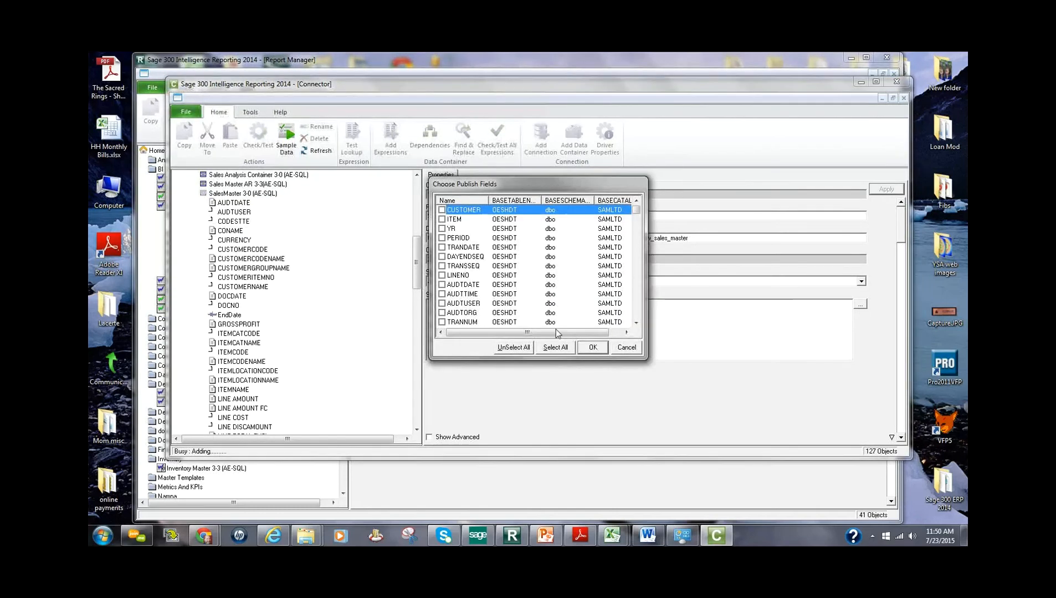
- Enlarge the publish field list and look through the fields of all joined tables, without adding any
left_click_drag(637, 215, 636, 276)
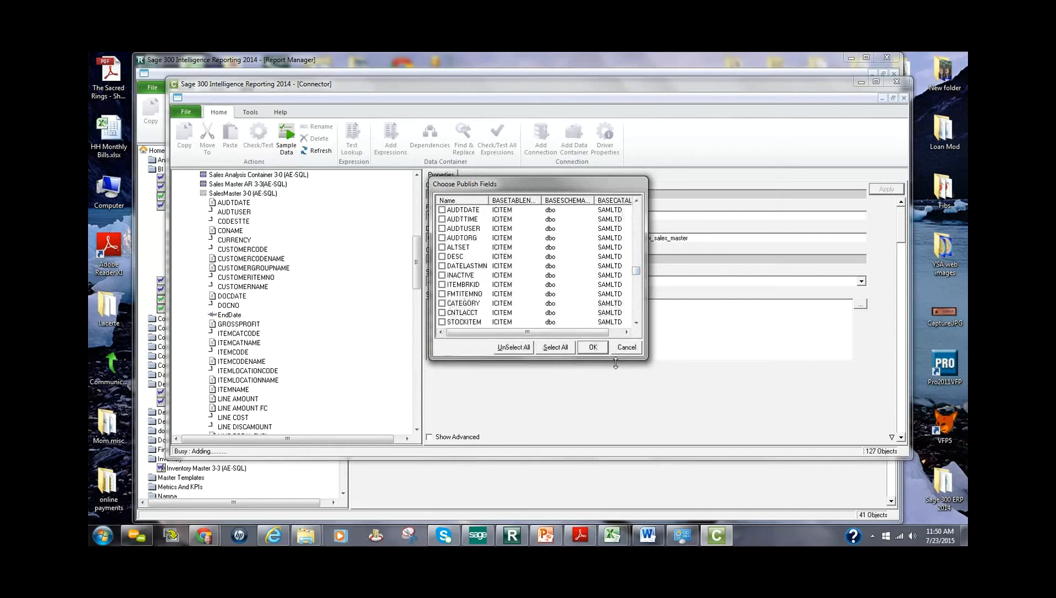
left_click_drag(614, 361, 614, 508)
scroll(640, 380, "down", 6)
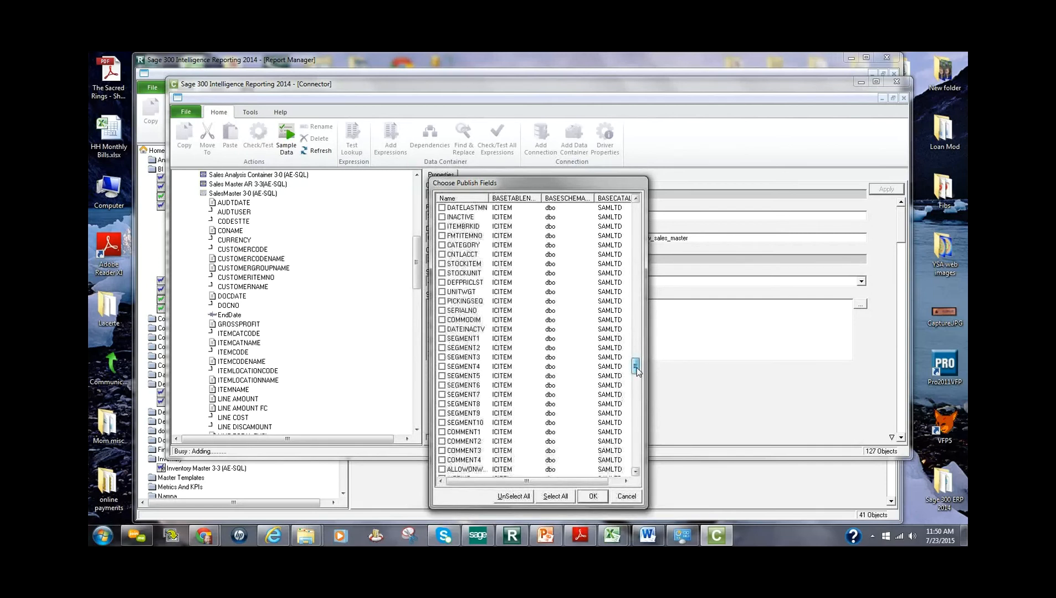
scroll(640, 379, "down", 1)
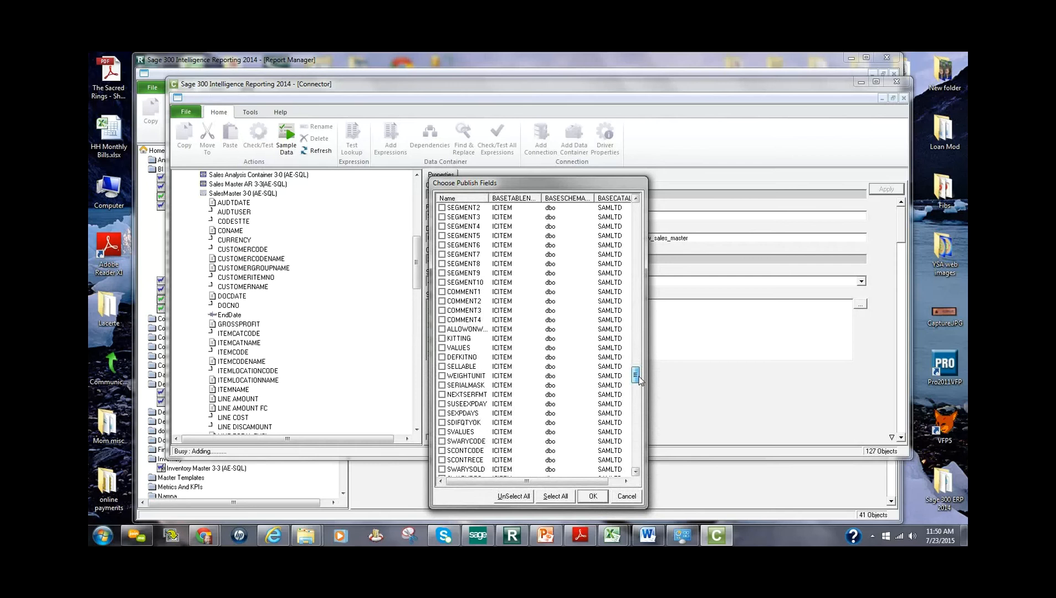
scroll(640, 379, "down", 3)
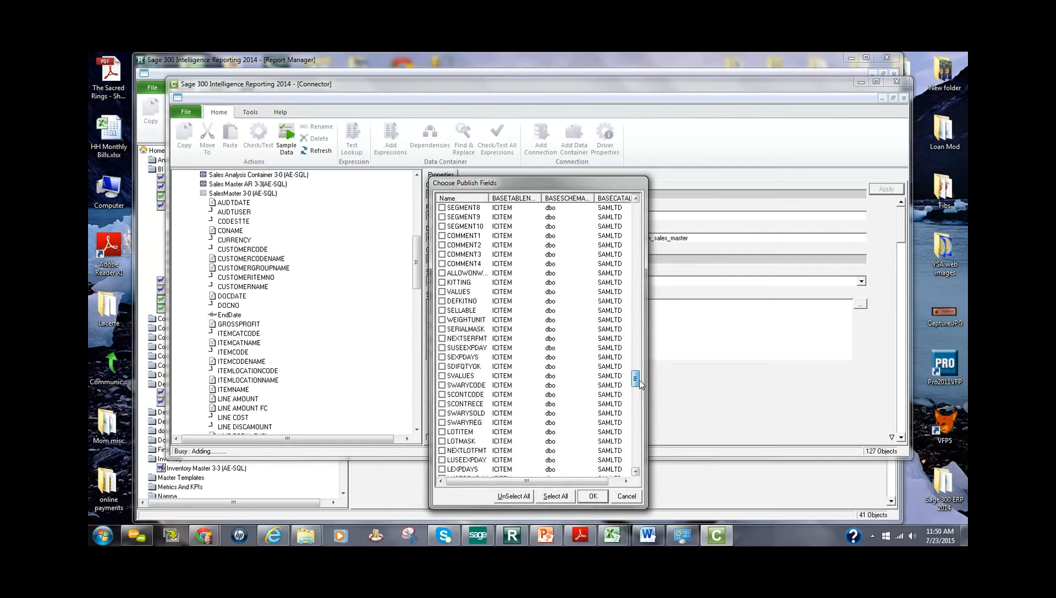
scroll(640, 383, "down", 5)
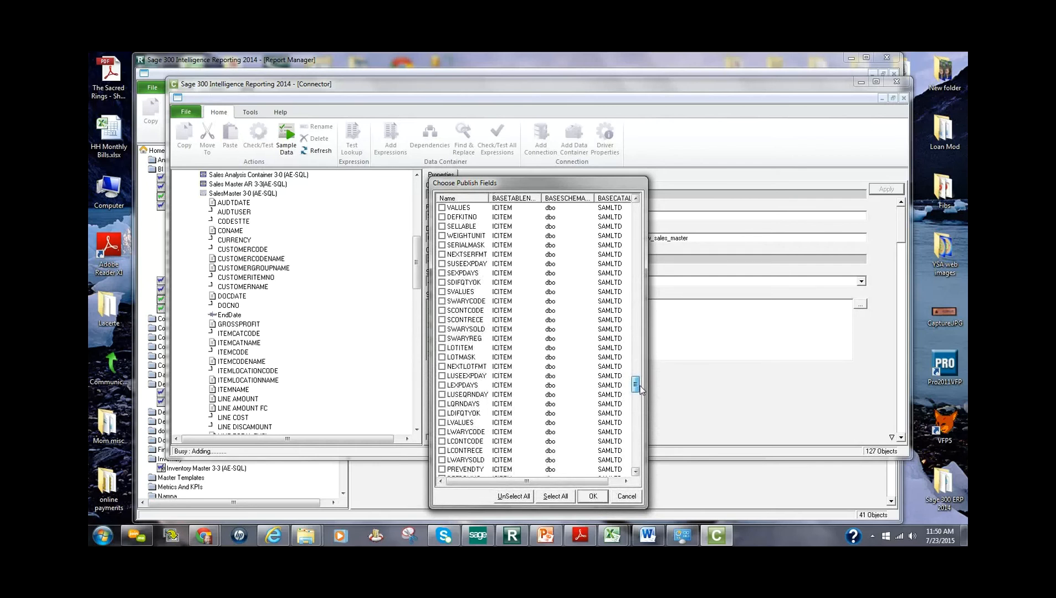
scroll(642, 394, "down", 4)
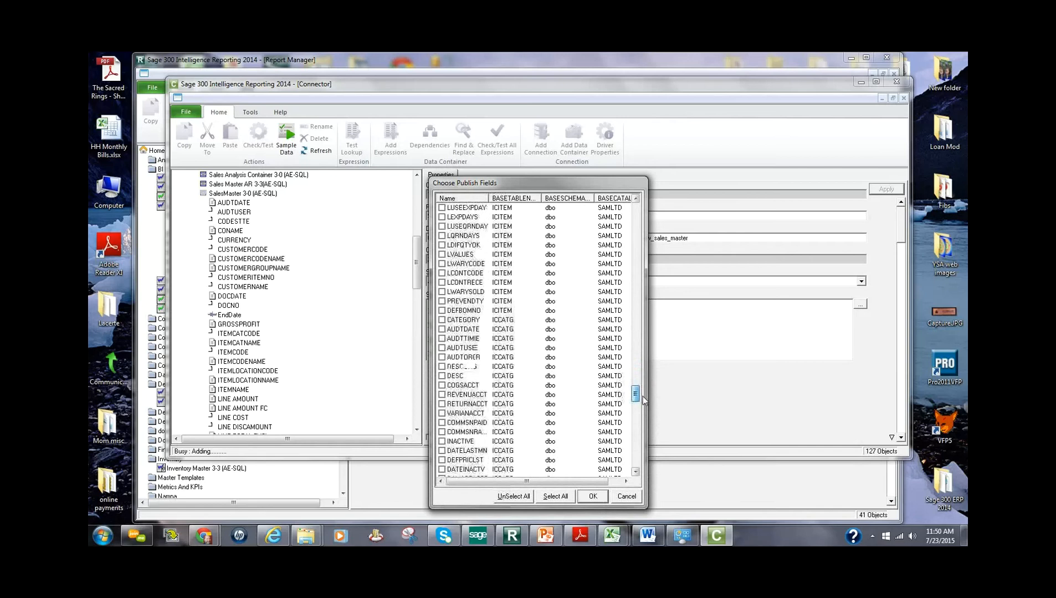
scroll(643, 398, "down", 9)
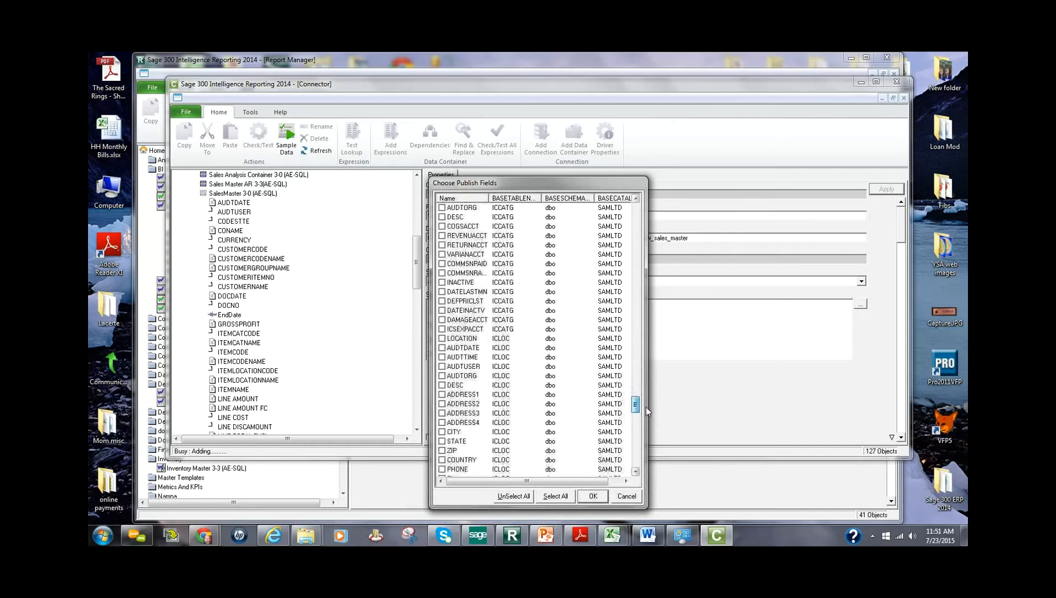
left_click_drag(651, 421, 654, 474)
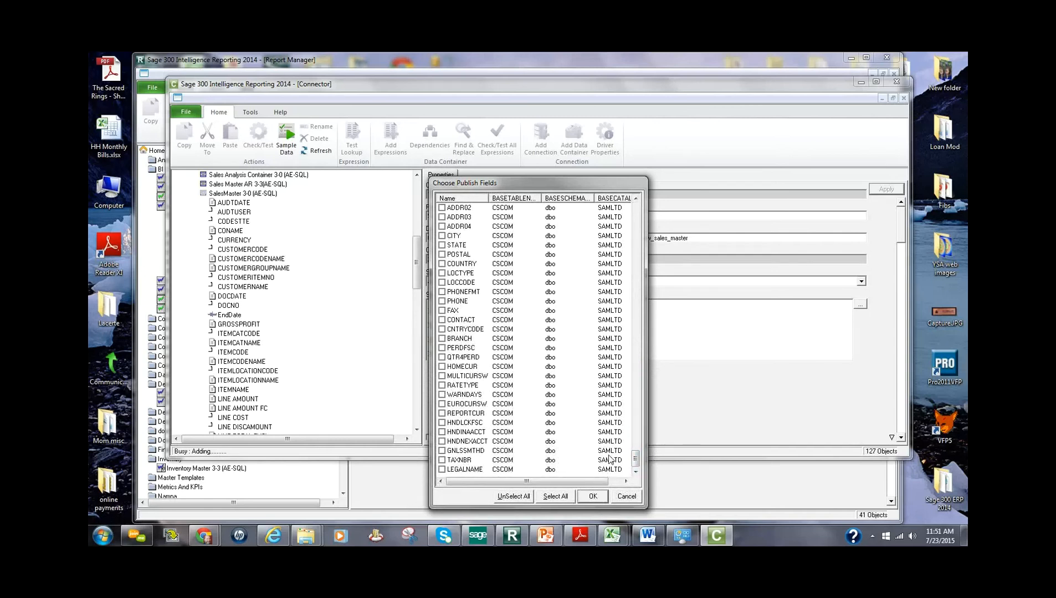
left_click(626, 497)
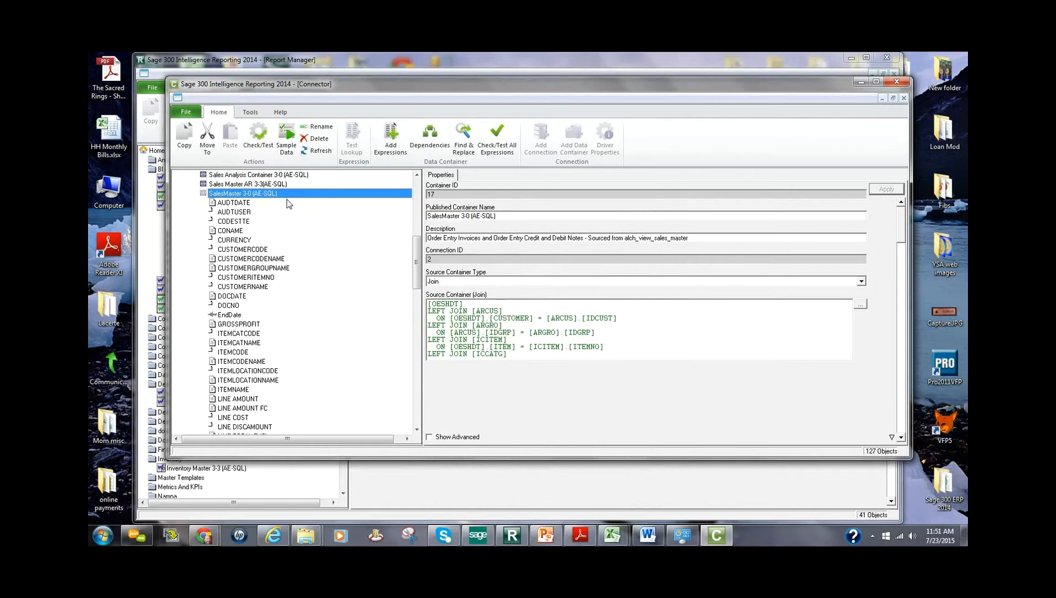
- List the data fields that can be added to the SalesMaster 3-0 container from only the OESHDT, ICITEM and ARSAP tables
right_click(305, 196)
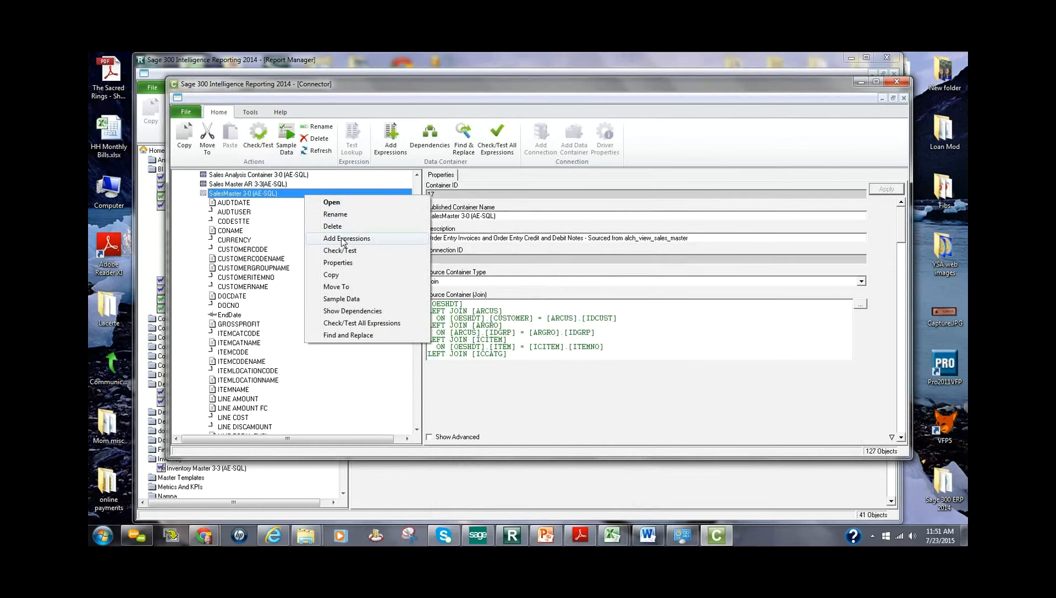
left_click(343, 240)
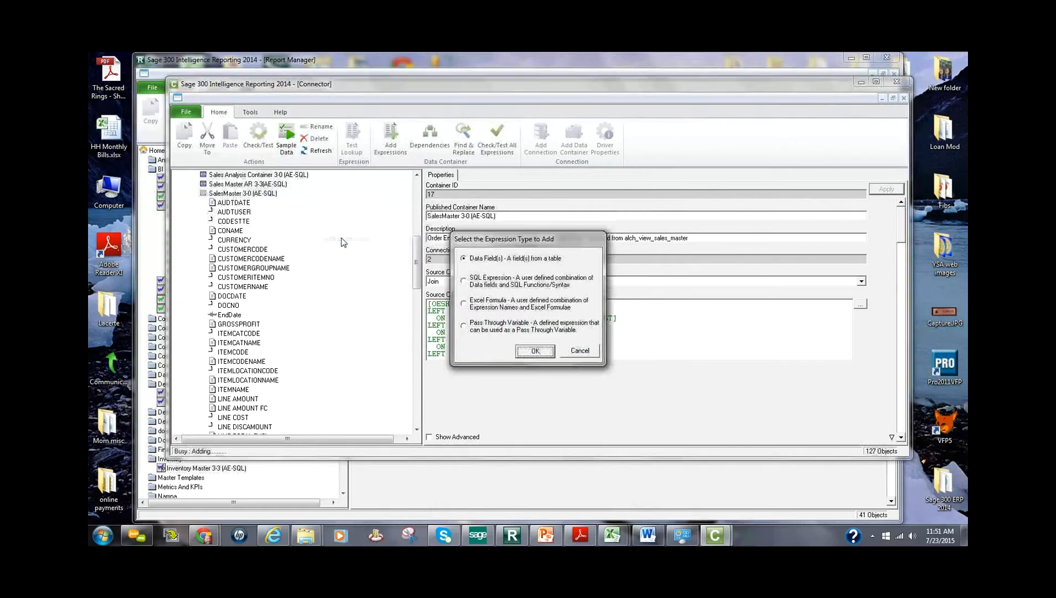
left_click(535, 352)
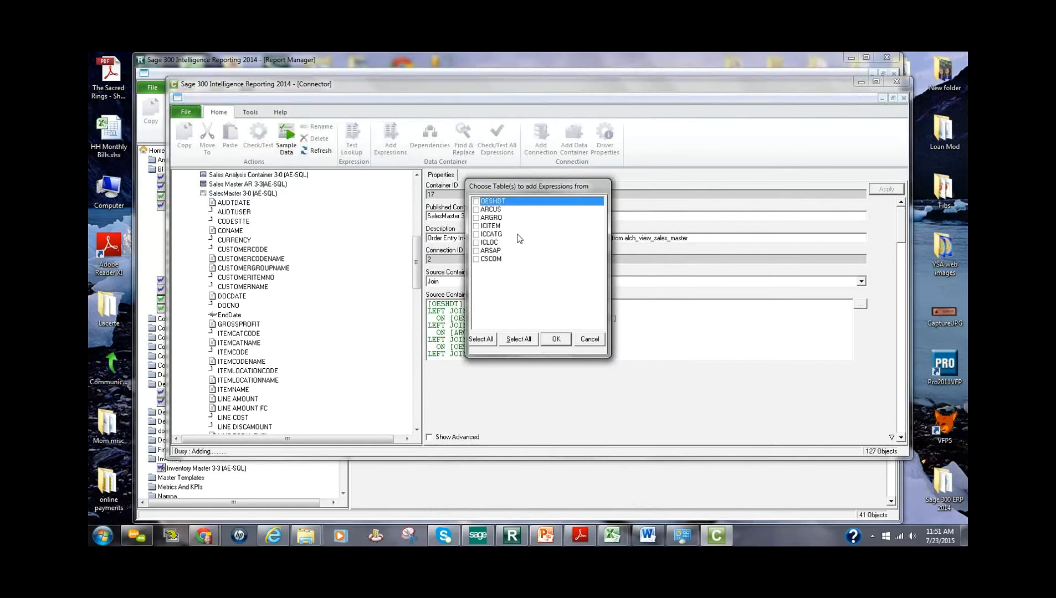
left_click(518, 339)
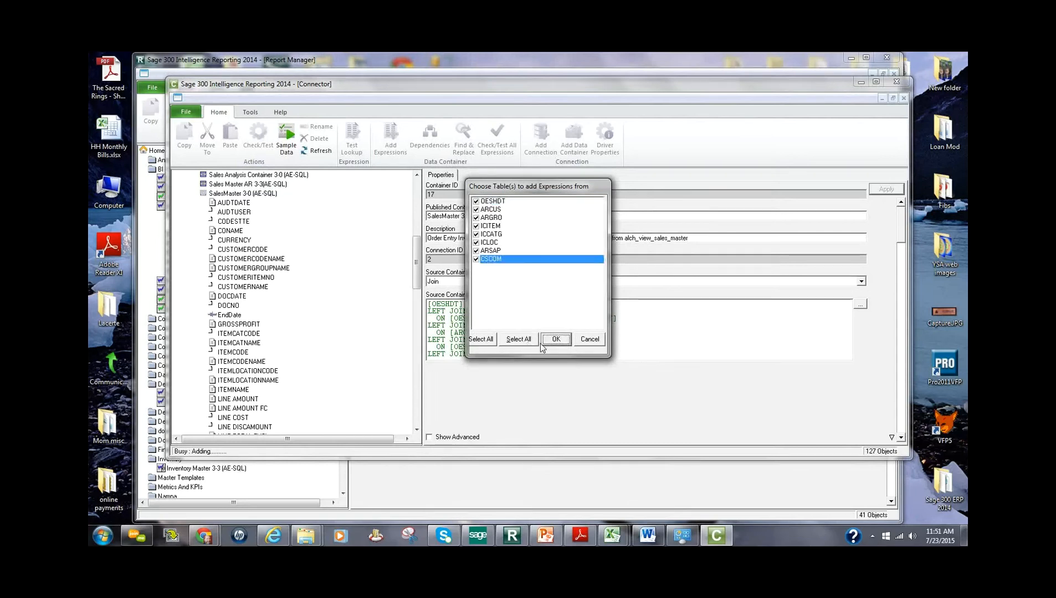
left_click(477, 209)
left_click(476, 218)
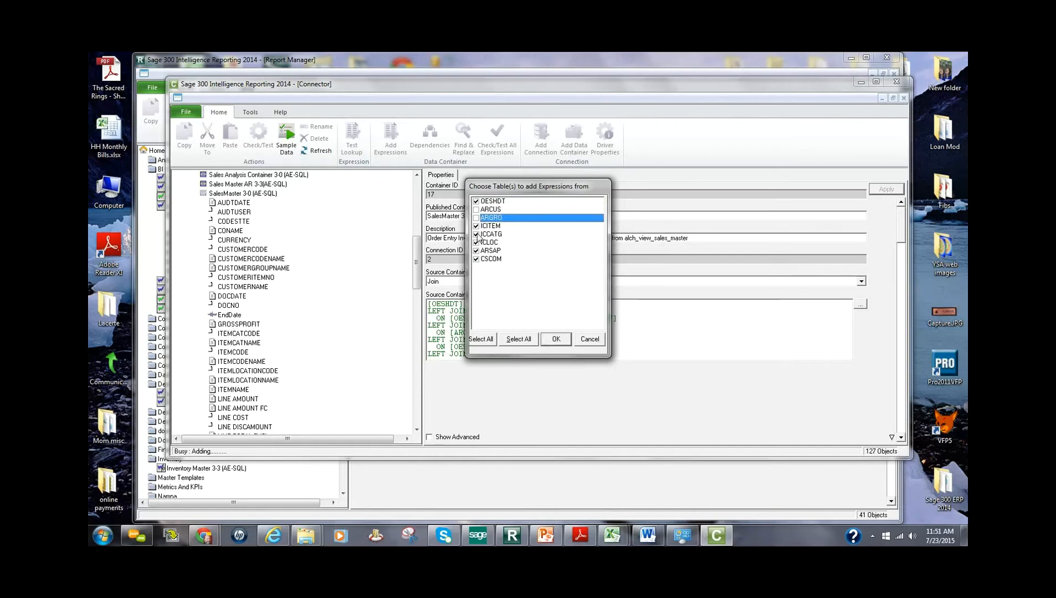
left_click(476, 234)
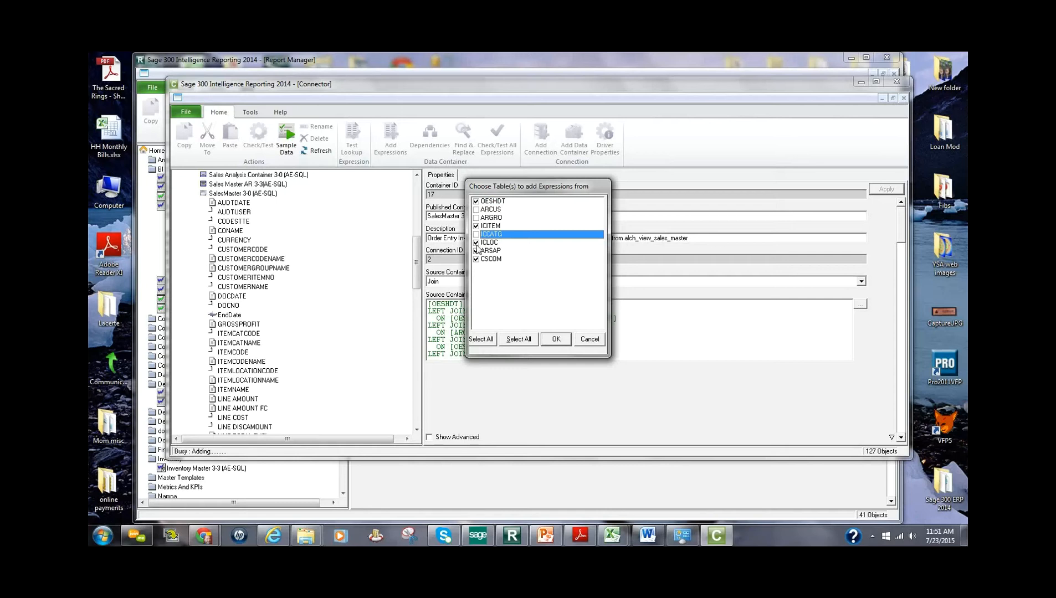
left_click(477, 243)
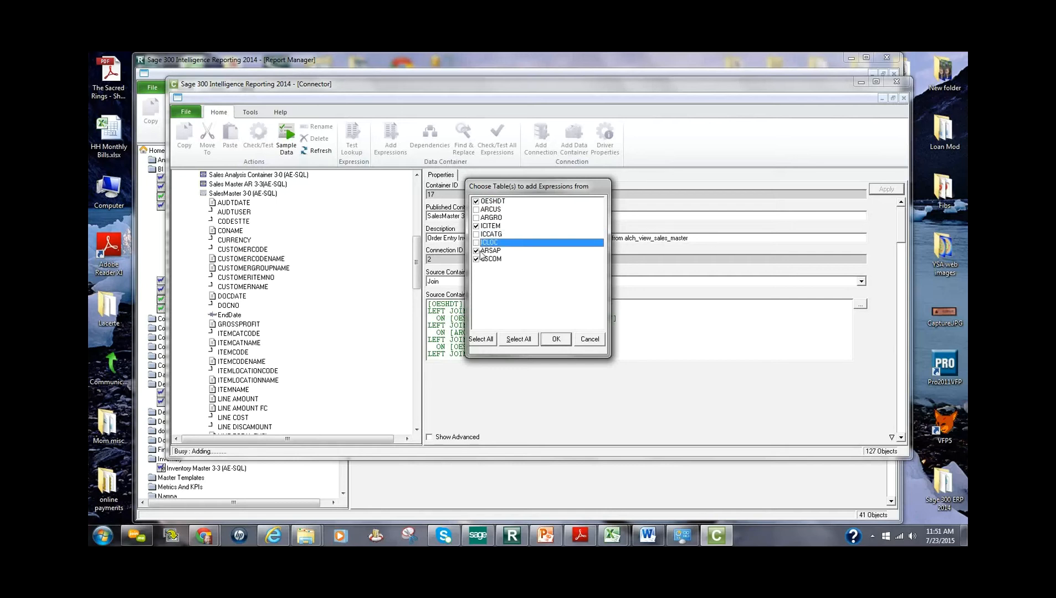
left_click(481, 251)
left_click(478, 260)
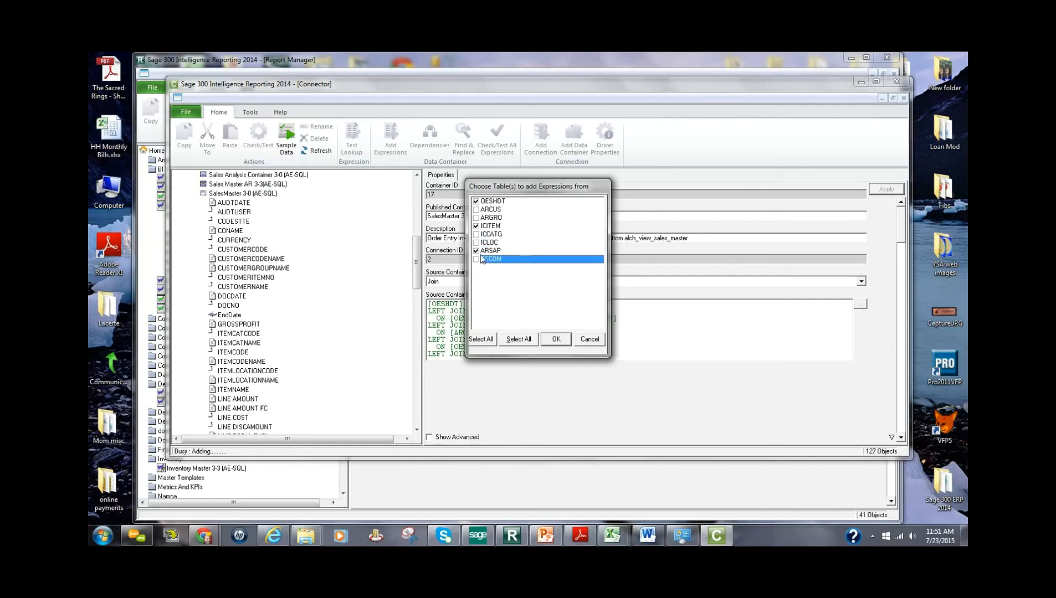
left_click(551, 338)
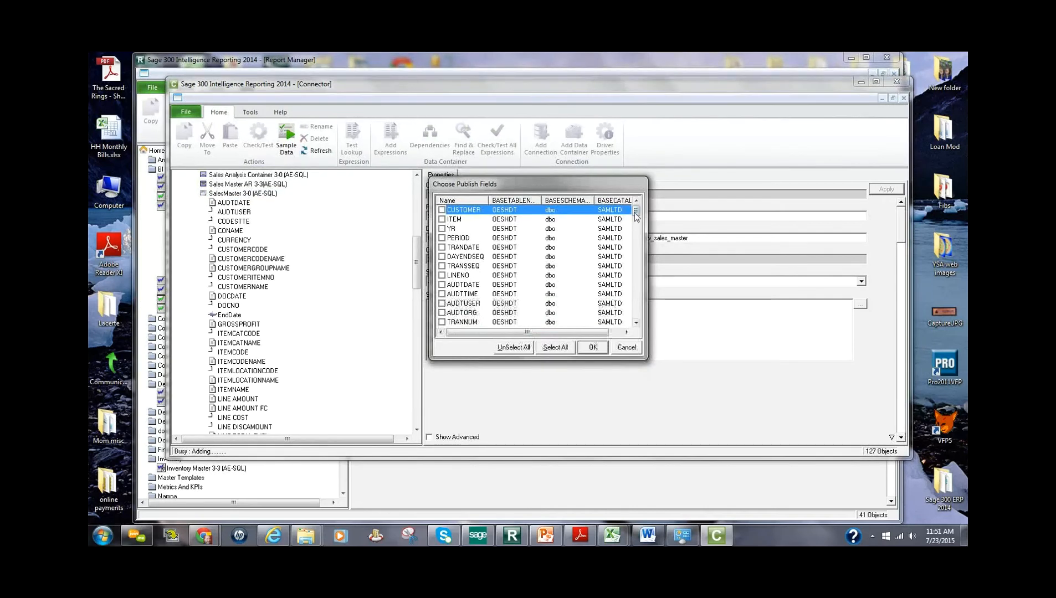
- Enlarge the publish field list, sort it by name and select the UNITWGT field of the ICITEM table
scroll(637, 215, "down", 1)
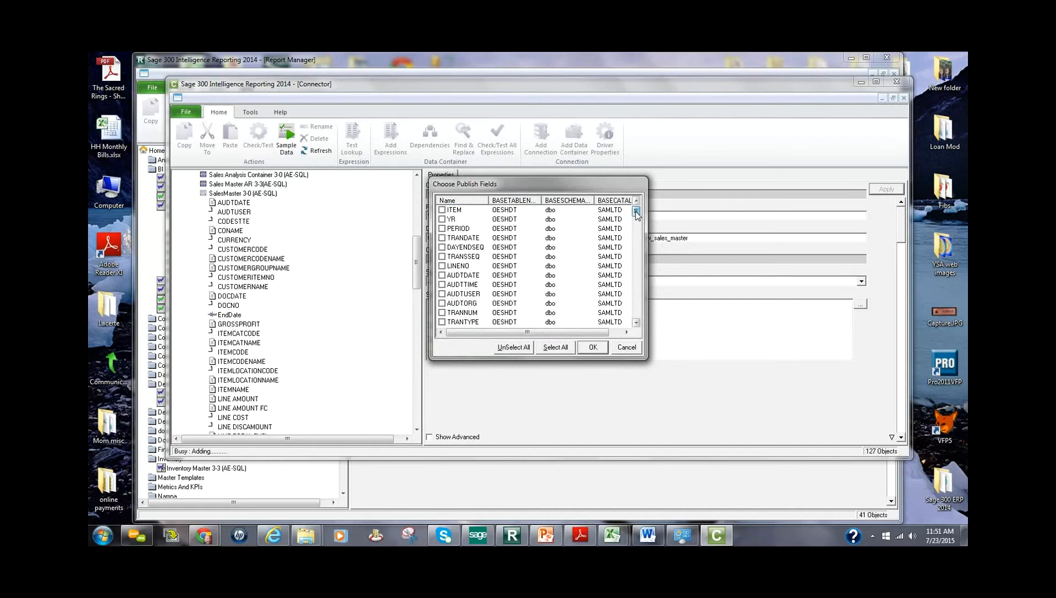
left_click_drag(608, 179, 608, 108)
left_click_drag(523, 358, 536, 524)
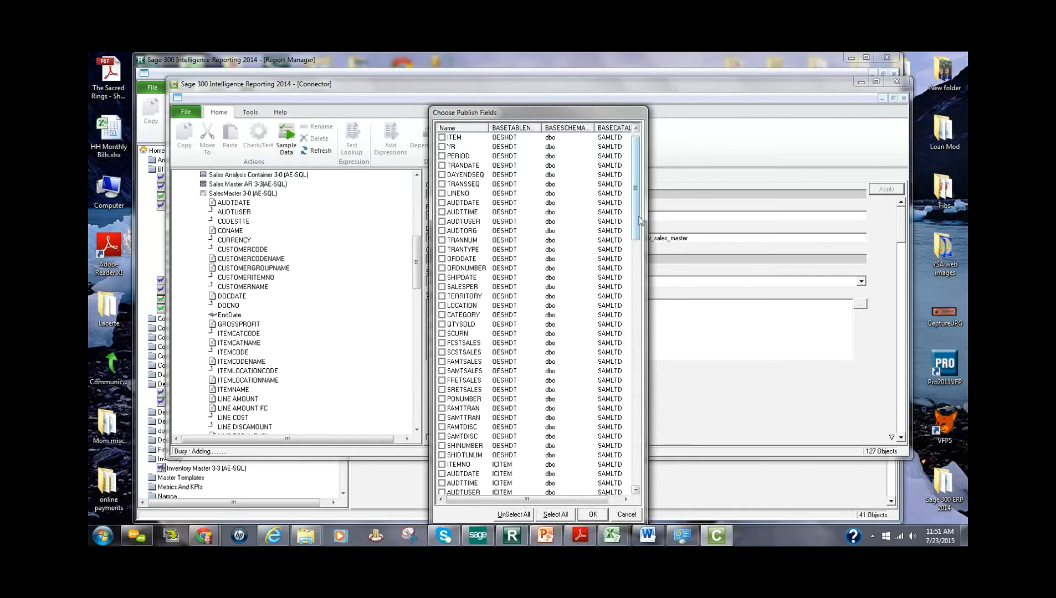
left_click_drag(640, 221, 646, 306)
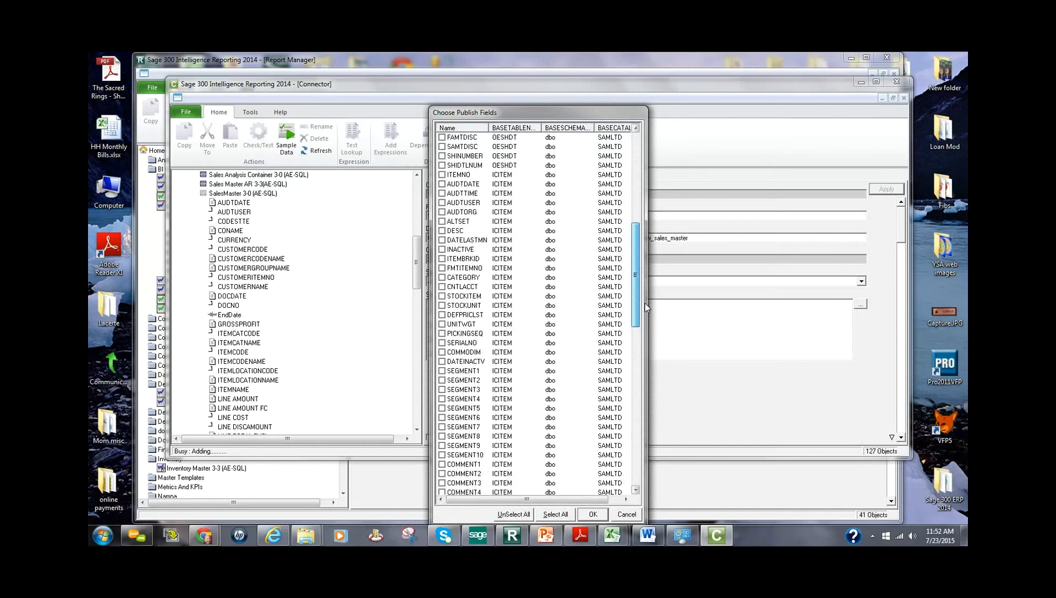
left_click_drag(646, 307, 646, 307)
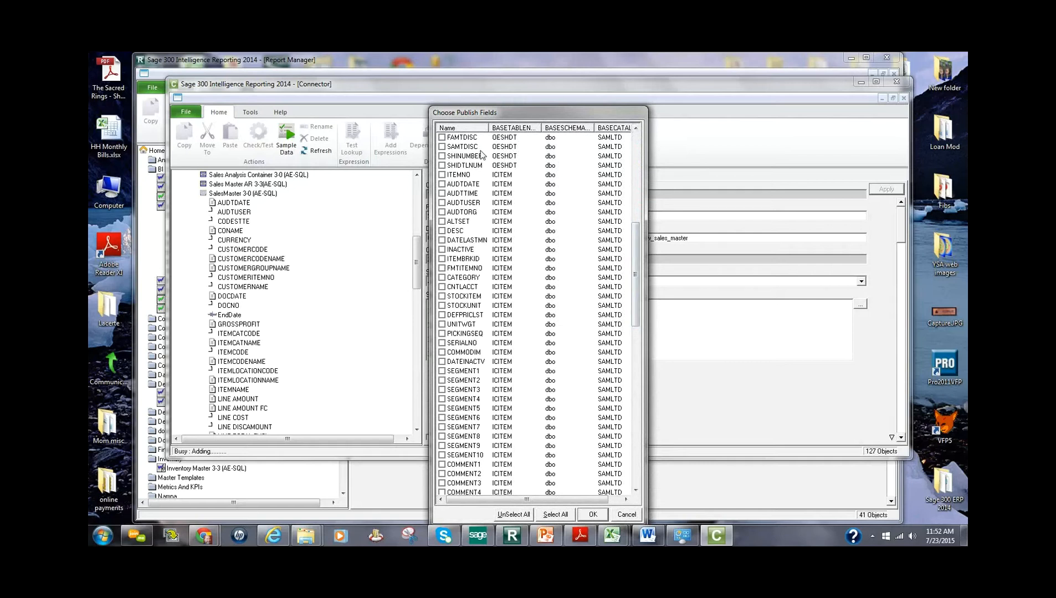
left_click(467, 130)
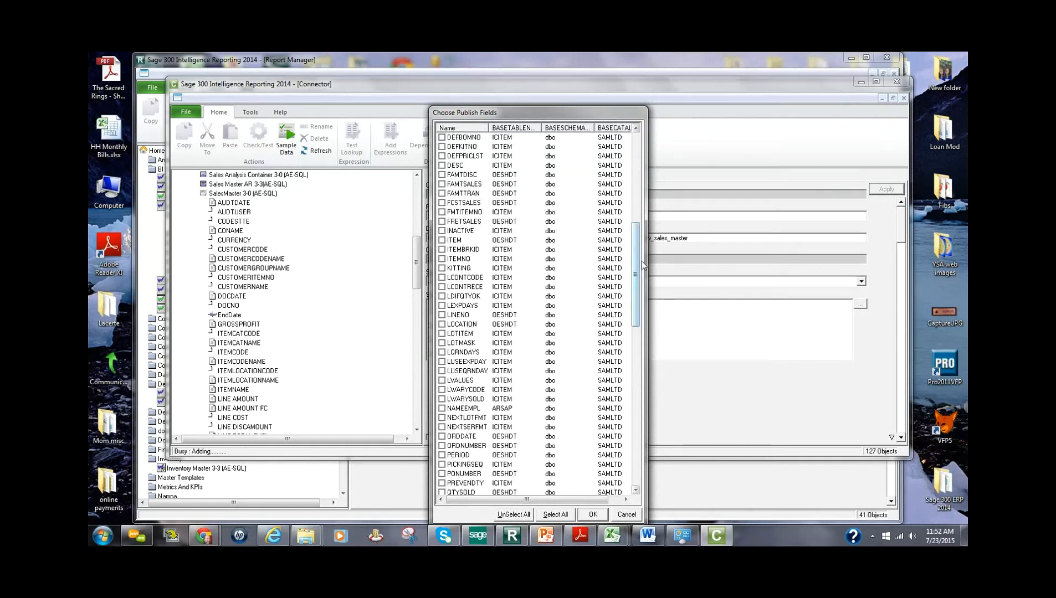
left_click_drag(637, 277, 643, 465)
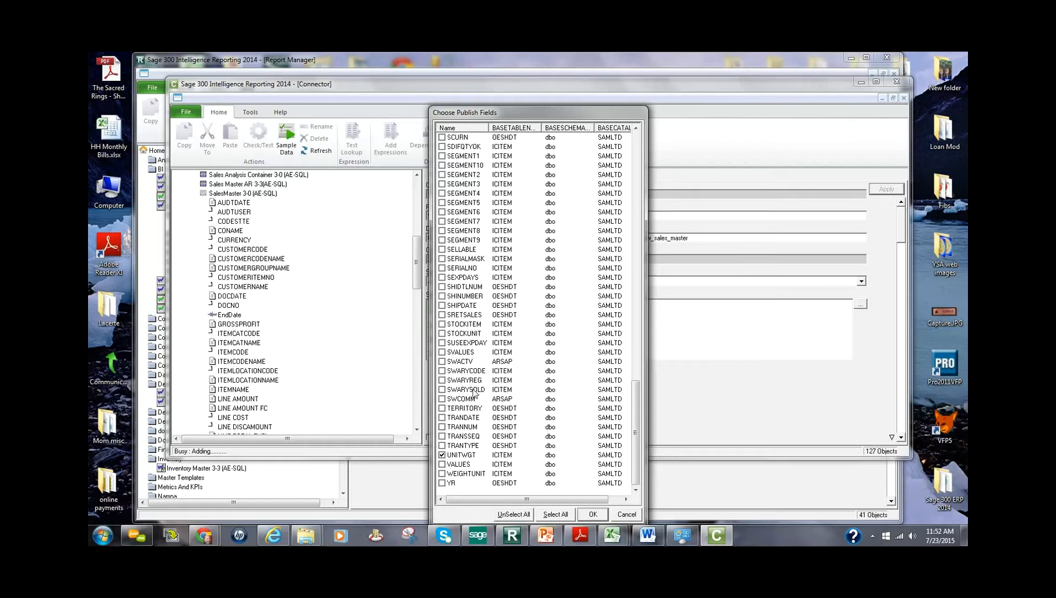
- Publish the UNITWGT field in the SalesMaster 3-0 (AE-SQL) container and return to Report Manager
left_click(590, 516)
left_click(593, 515)
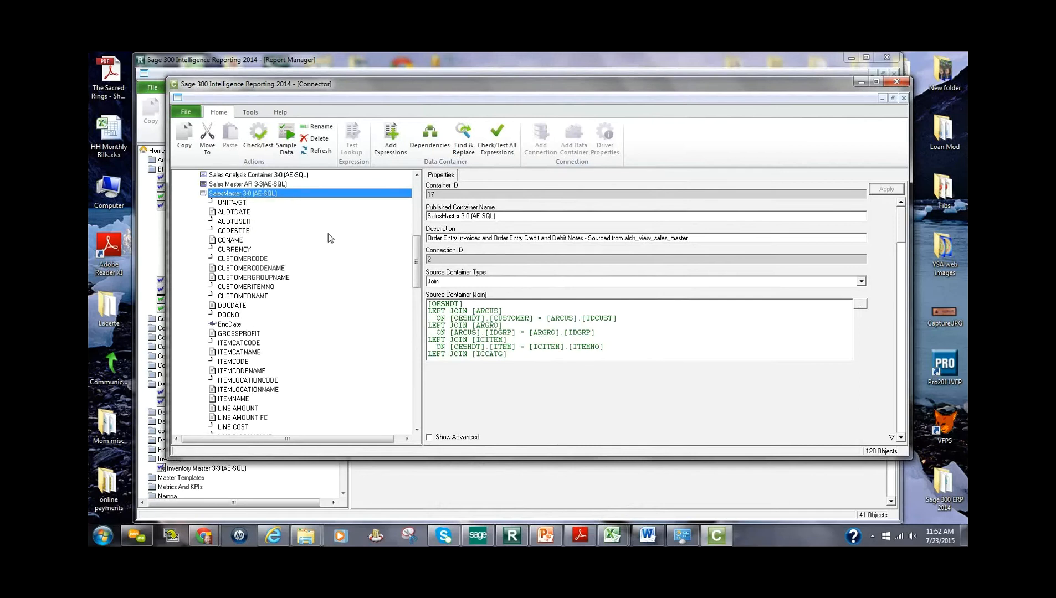
left_click(860, 83)
- Add the UNITWGT field to the columns of the 4-Sales Master OE Demo report
left_click(195, 209)
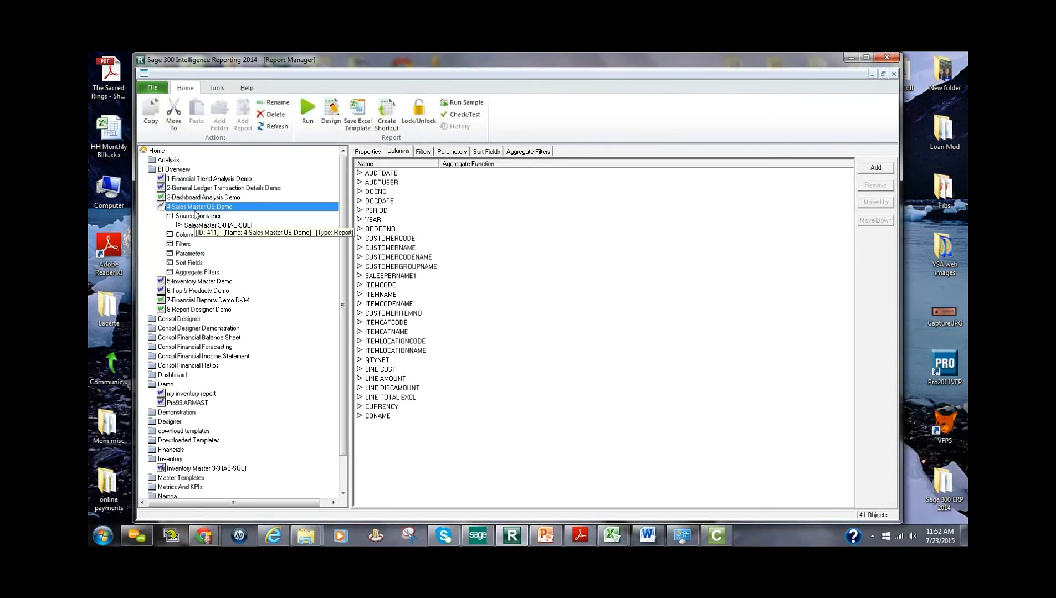
left_click(398, 152)
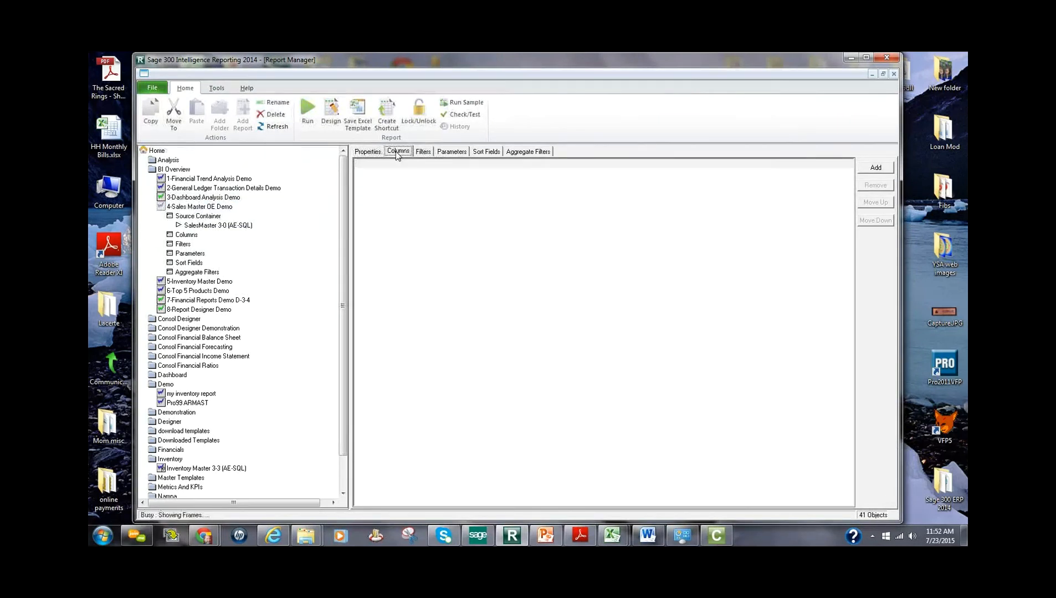
left_click(893, 169)
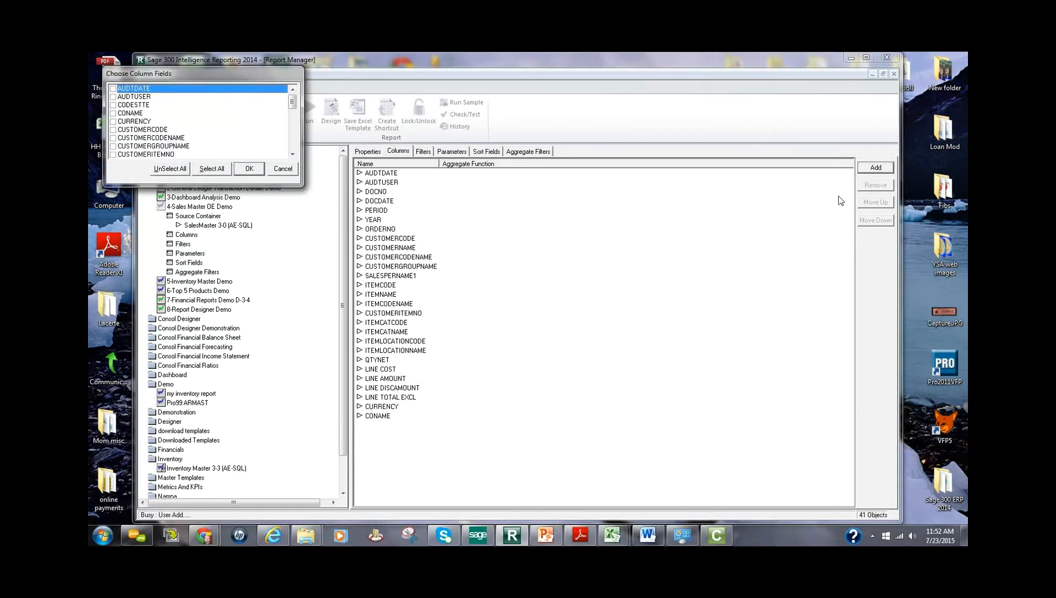
left_click_drag(292, 102, 298, 158)
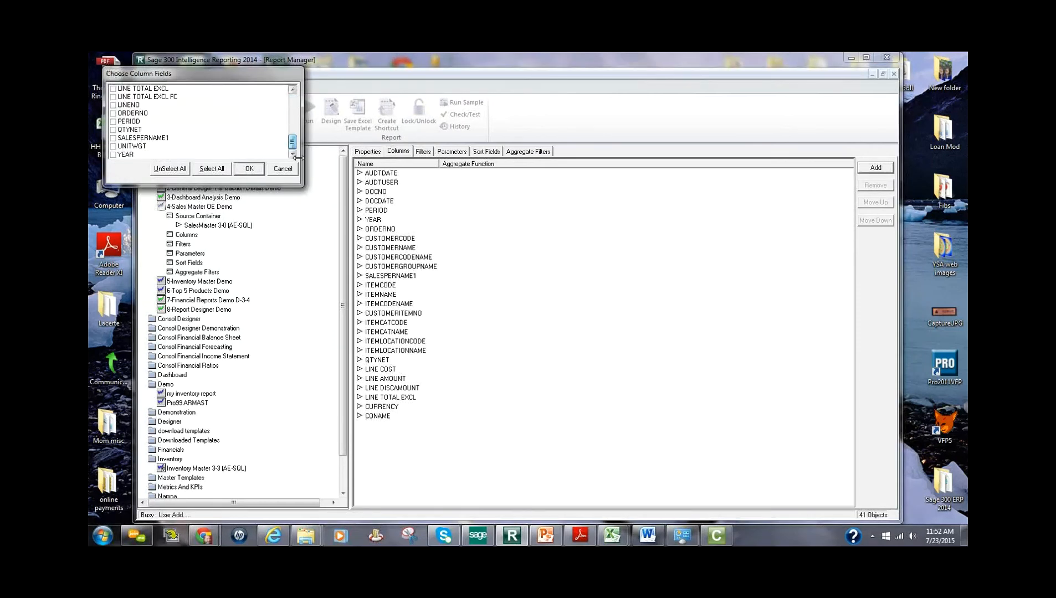
left_click(125, 148)
left_click(247, 169)
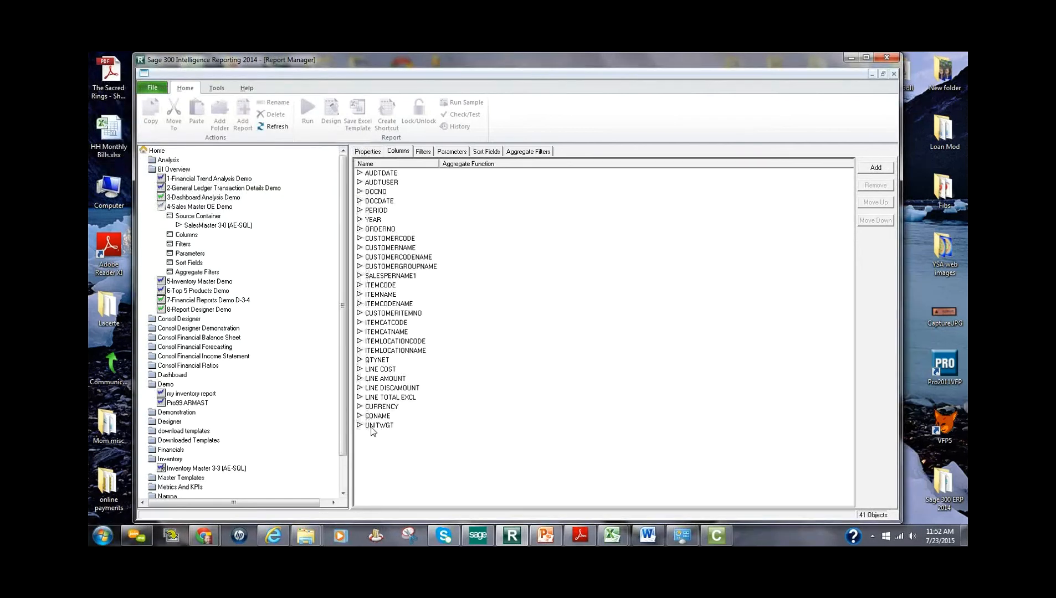
- Run the 4-Sales Master OE Demo report and set its start date parameter to 01 January 2020
left_click(193, 207)
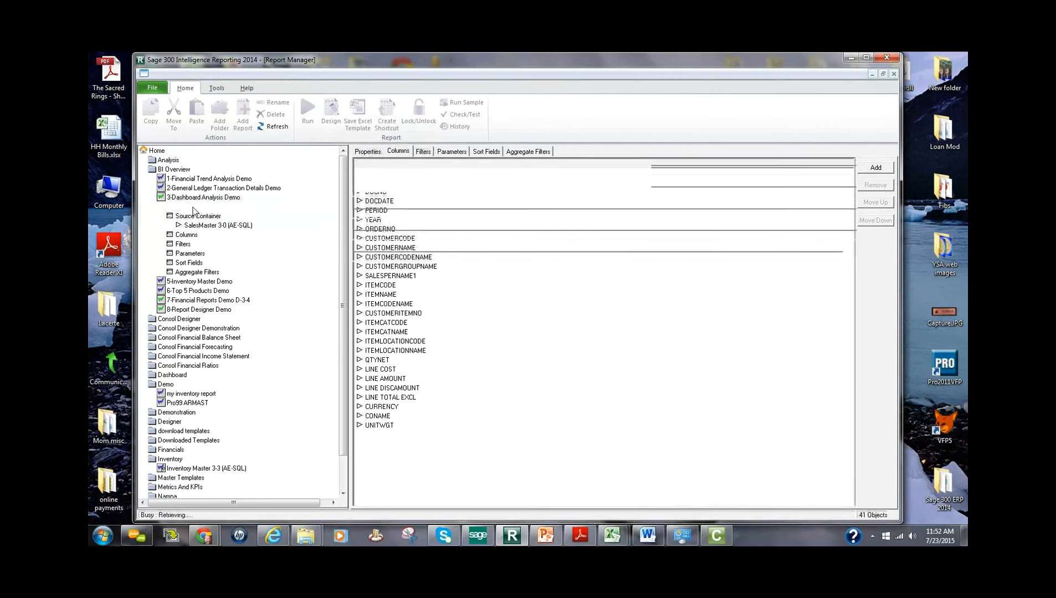
left_click(307, 119)
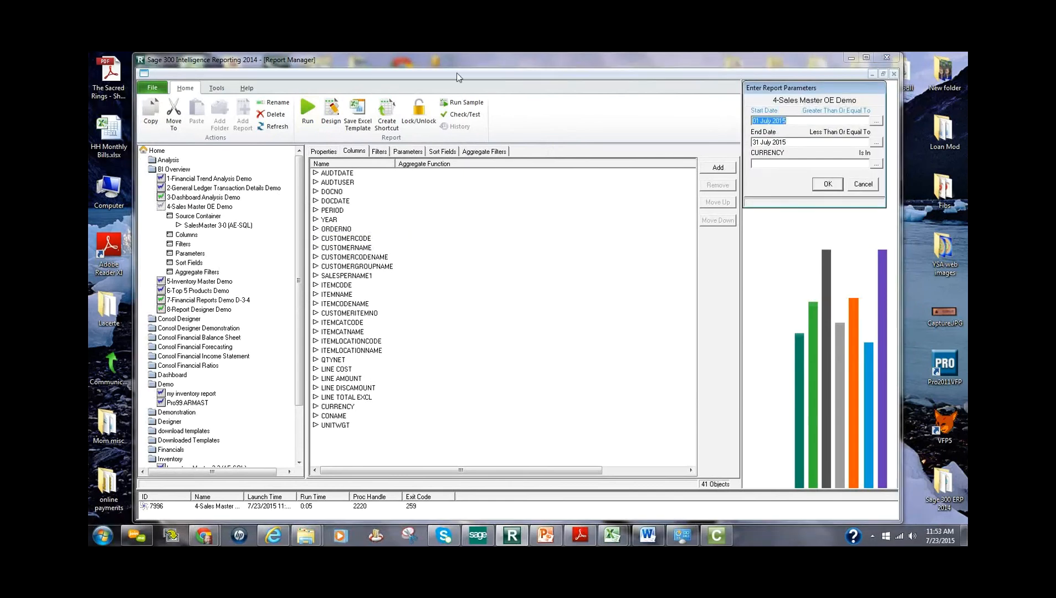
left_click(877, 122)
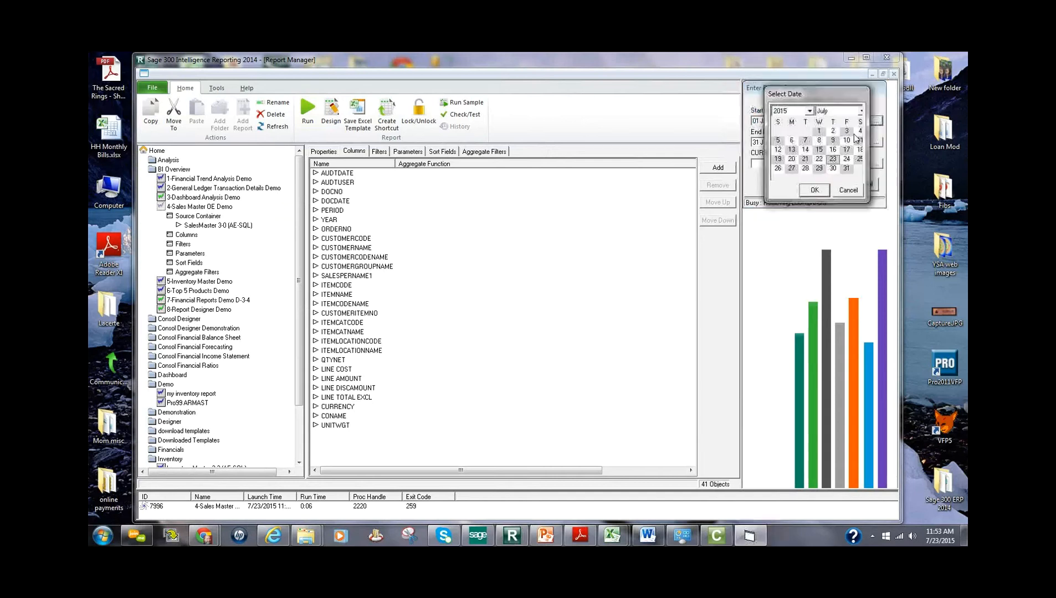
left_click(810, 112)
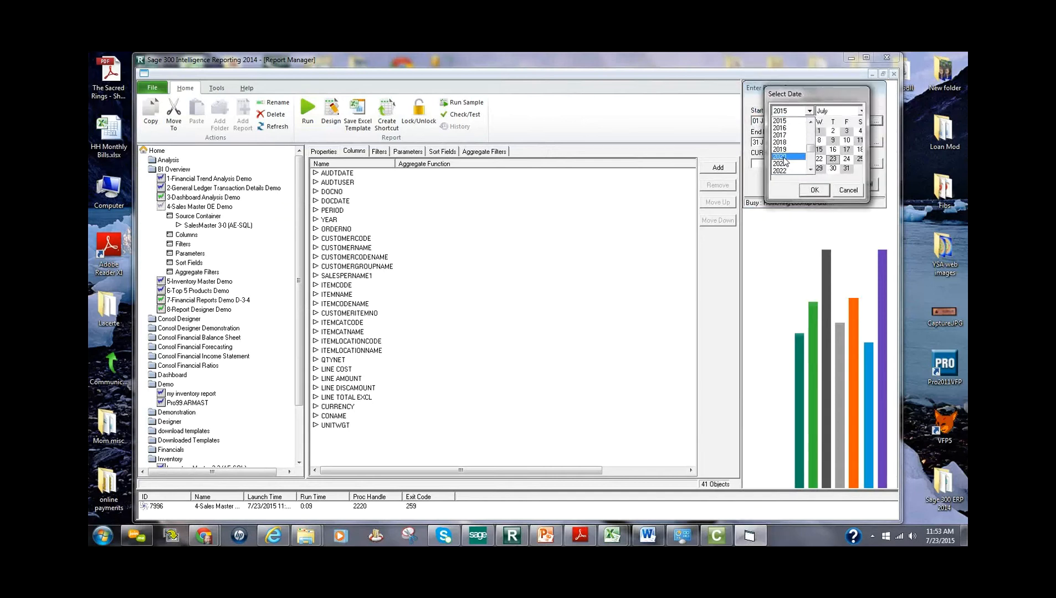
left_click(786, 155)
left_click(836, 113)
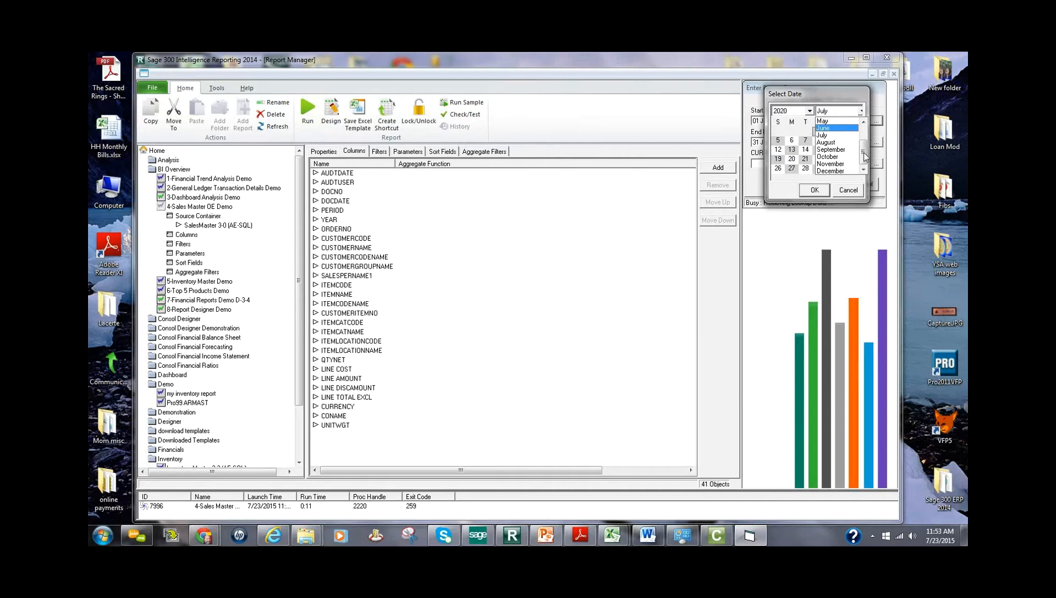
left_click(841, 122)
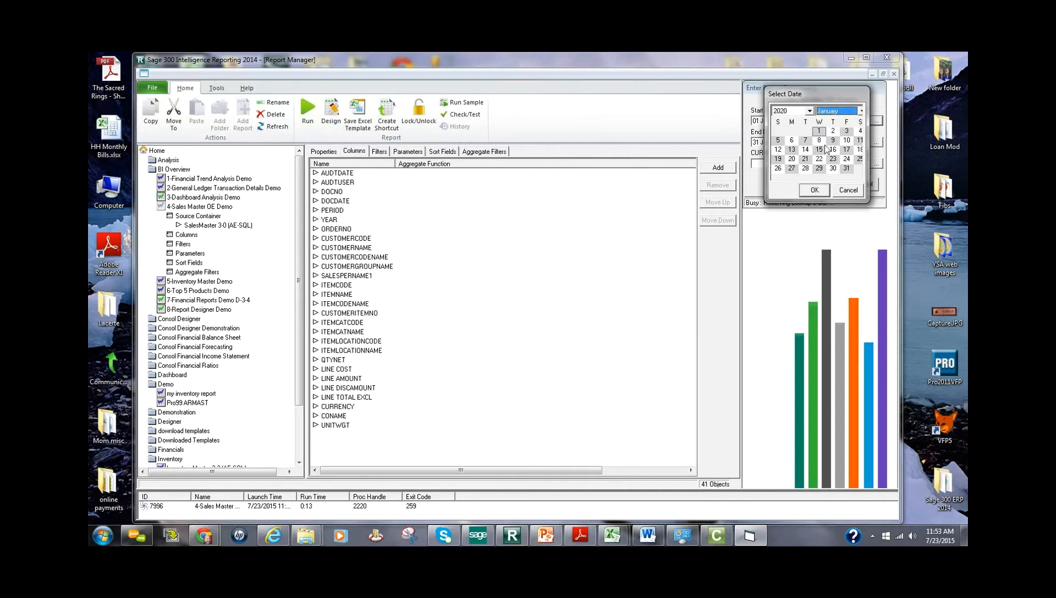
left_click(815, 190)
- Set the report's end date parameter to 01 December 2020
left_click(808, 142)
left_click(876, 142)
left_click(809, 112)
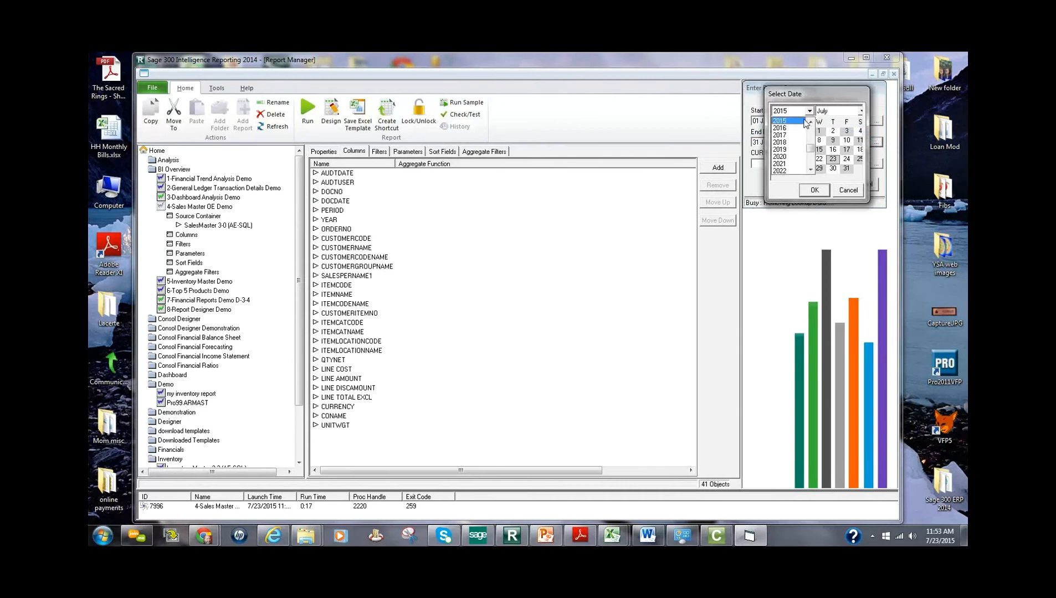
left_click(784, 156)
left_click(856, 111)
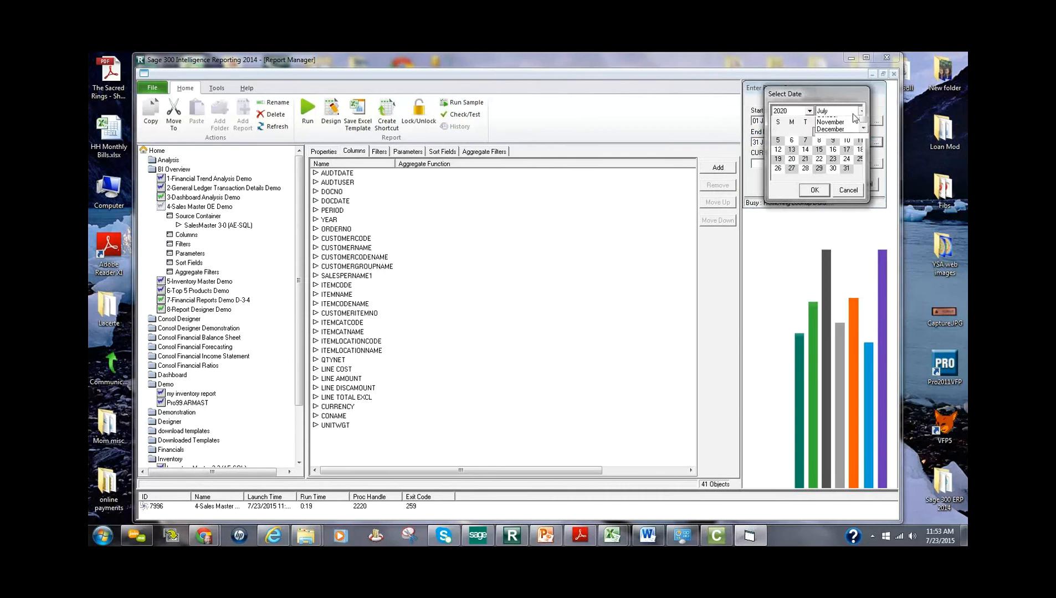
left_click(849, 174)
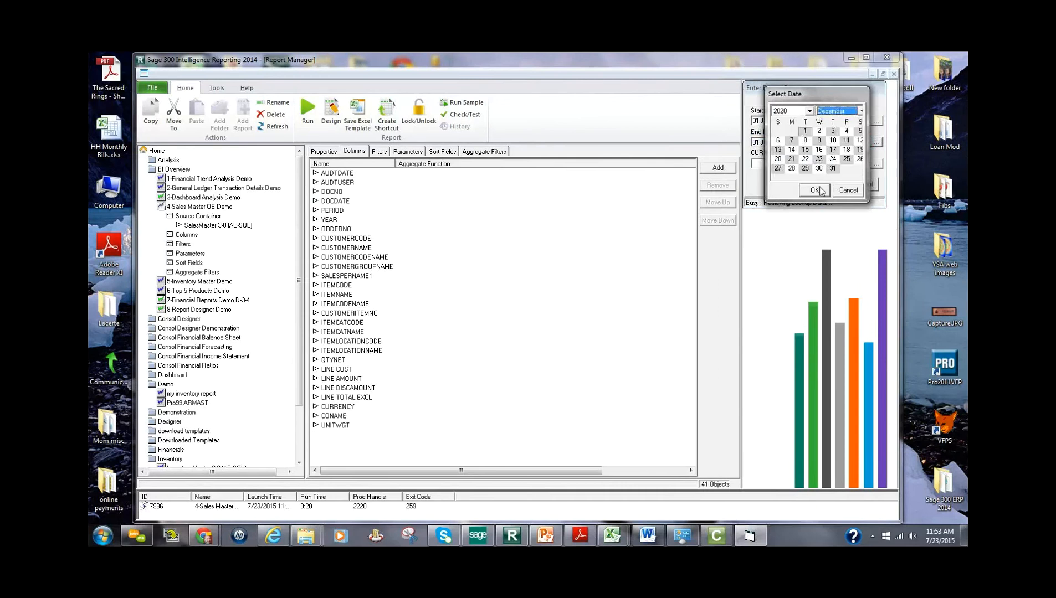
left_click_drag(840, 95, 829, 201)
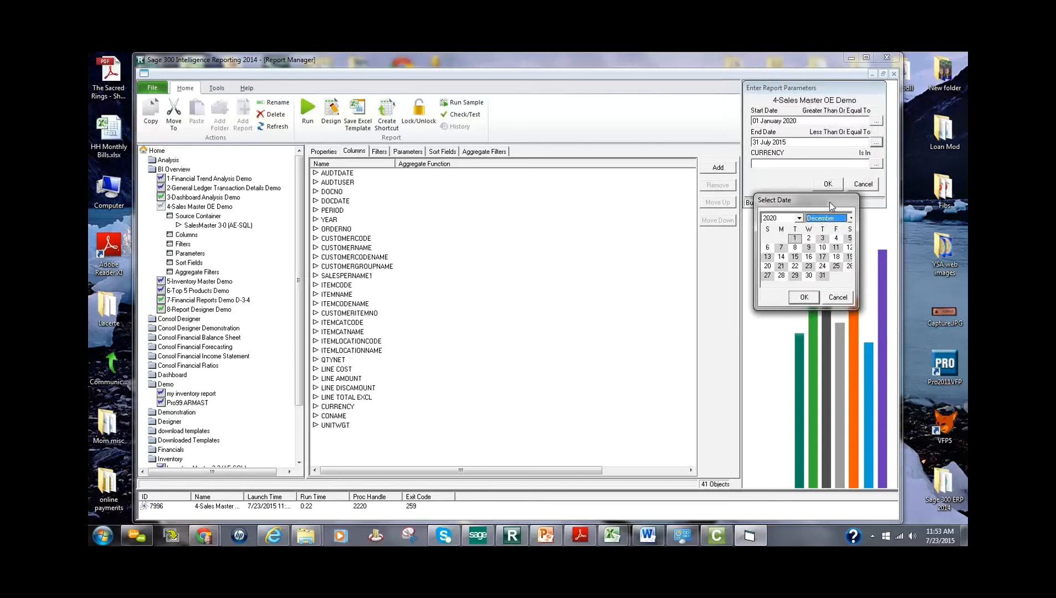
left_click(804, 298)
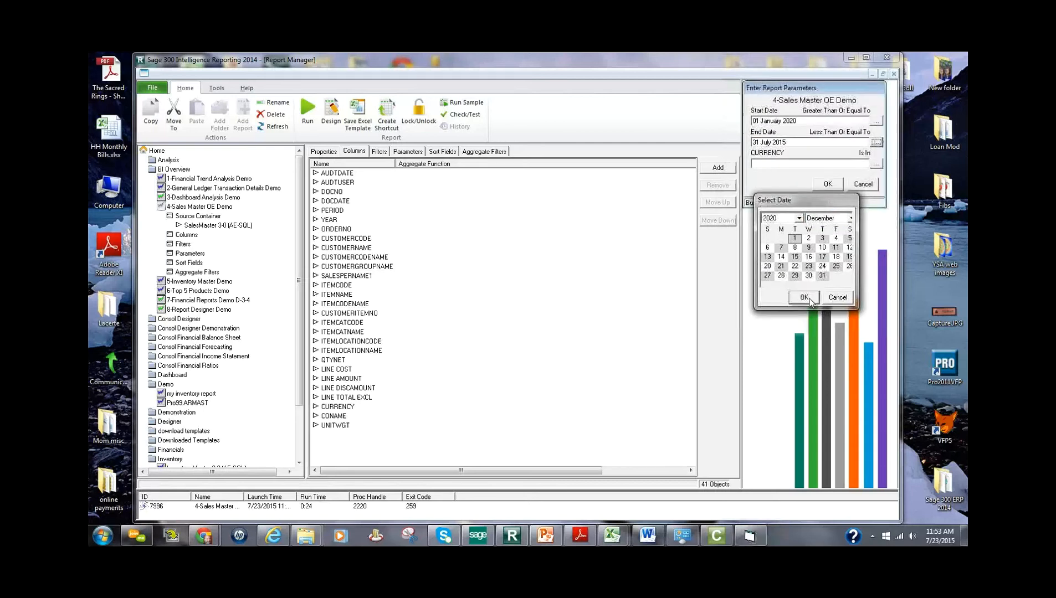
- Change the year of both the start date and end date parameters to 2019
left_click(815, 123)
left_click(814, 122)
key("BackSpace")
key("BackSpace")
type("15")
left_click(821, 143)
key("BackSpace")
key("BackSpace")
type("19")
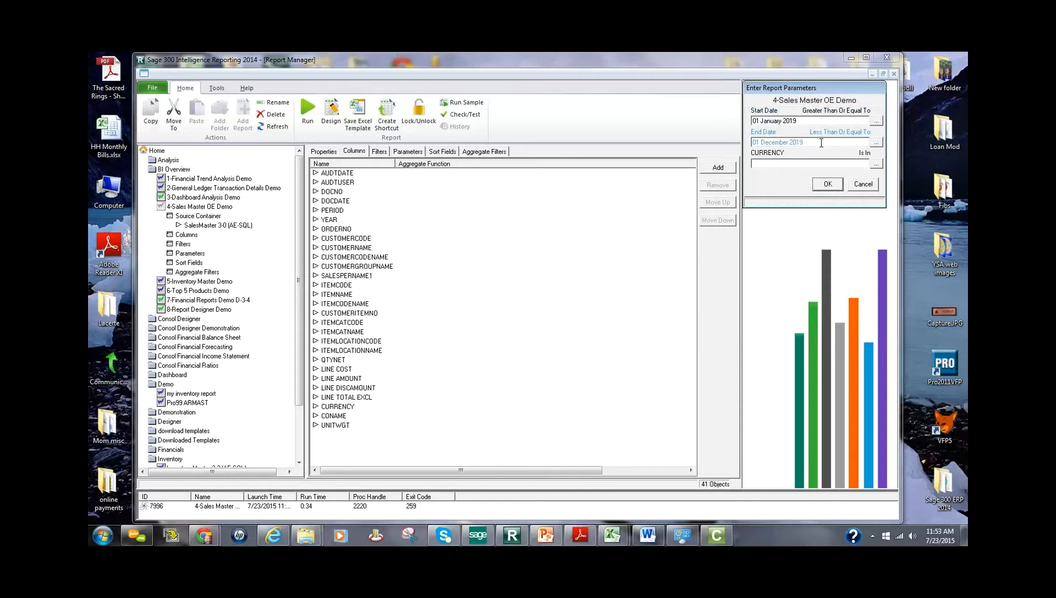
- Select all currencies for the CURRENCY parameter and generate the report with the entered parameters
left_click(876, 164)
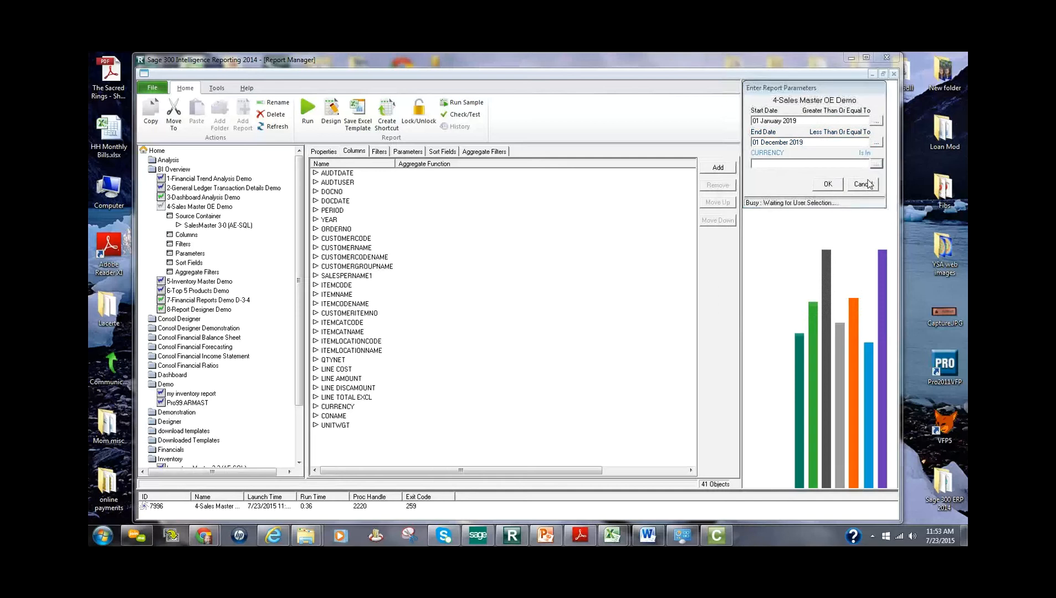
left_click(806, 192)
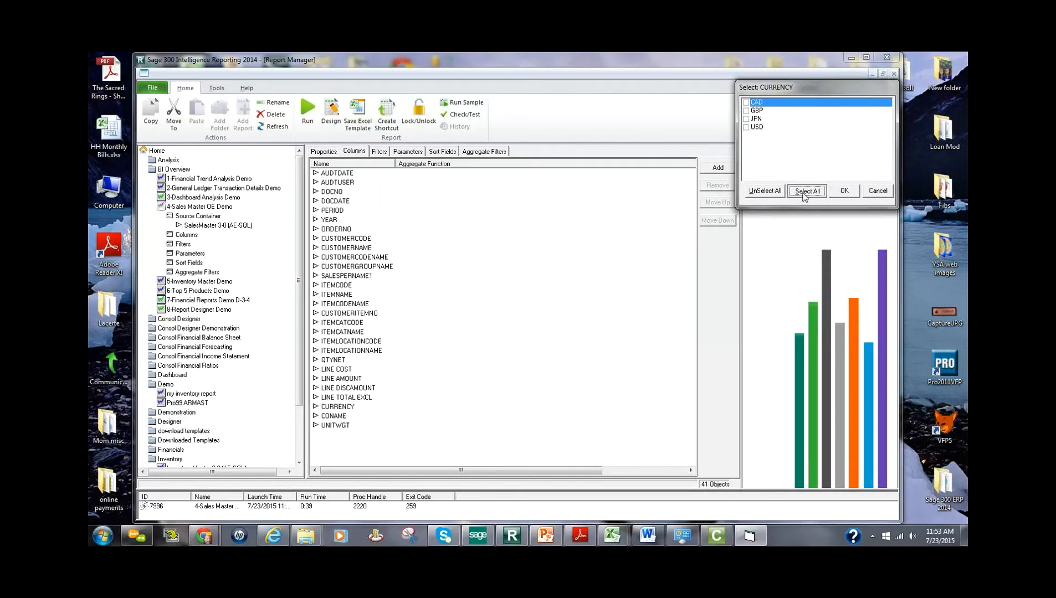
left_click(844, 192)
left_click(828, 184)
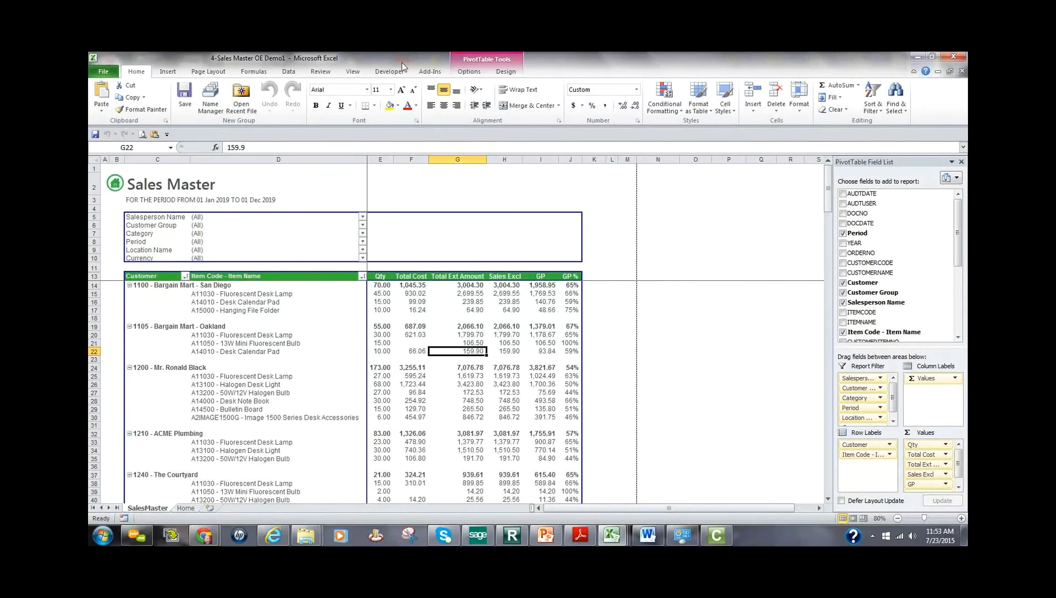
- Add the UNITWGT field to the PivotTable and move it from Values to Row Labels below Item Code - Item Name
left_click_drag(964, 258, 963, 335)
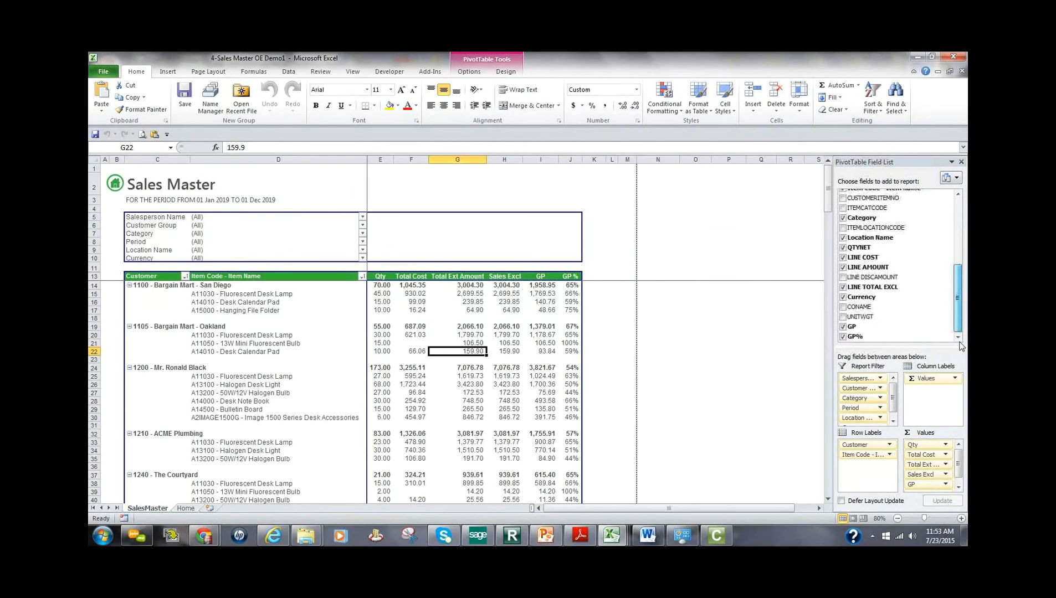
left_click(844, 318)
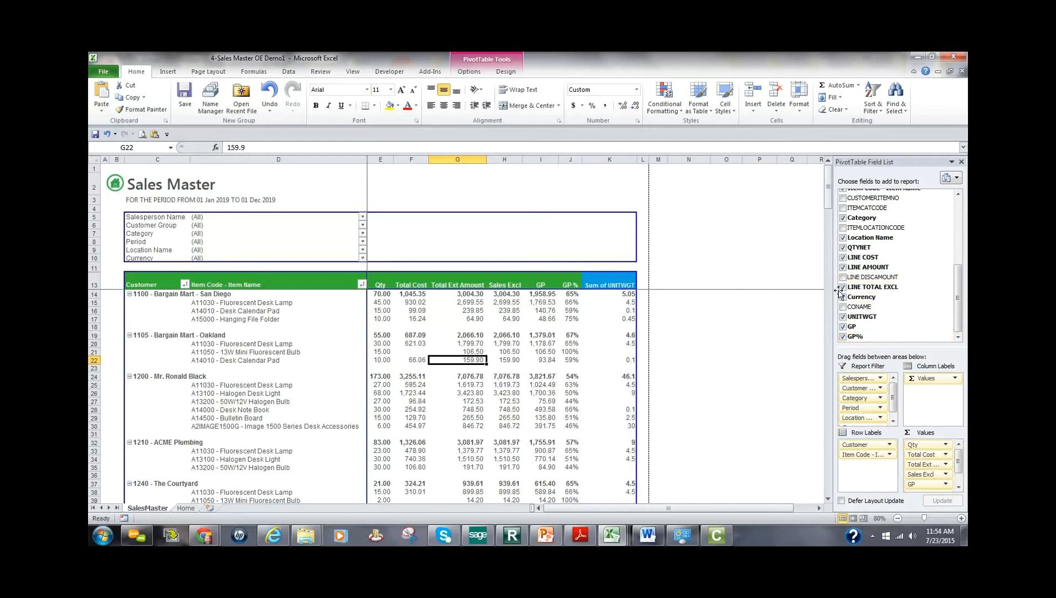
left_click(844, 318)
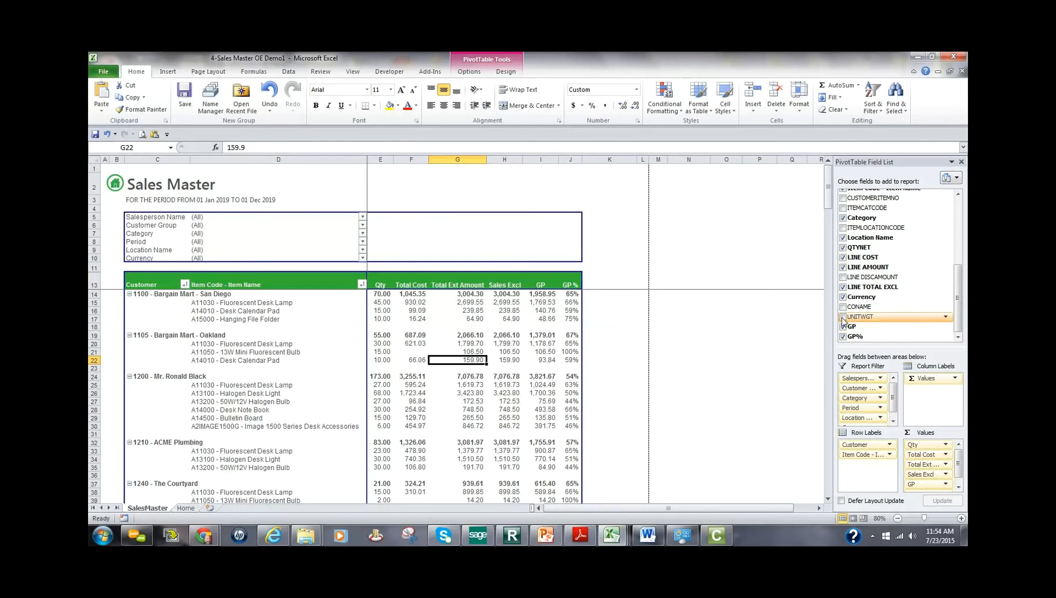
left_click(843, 317)
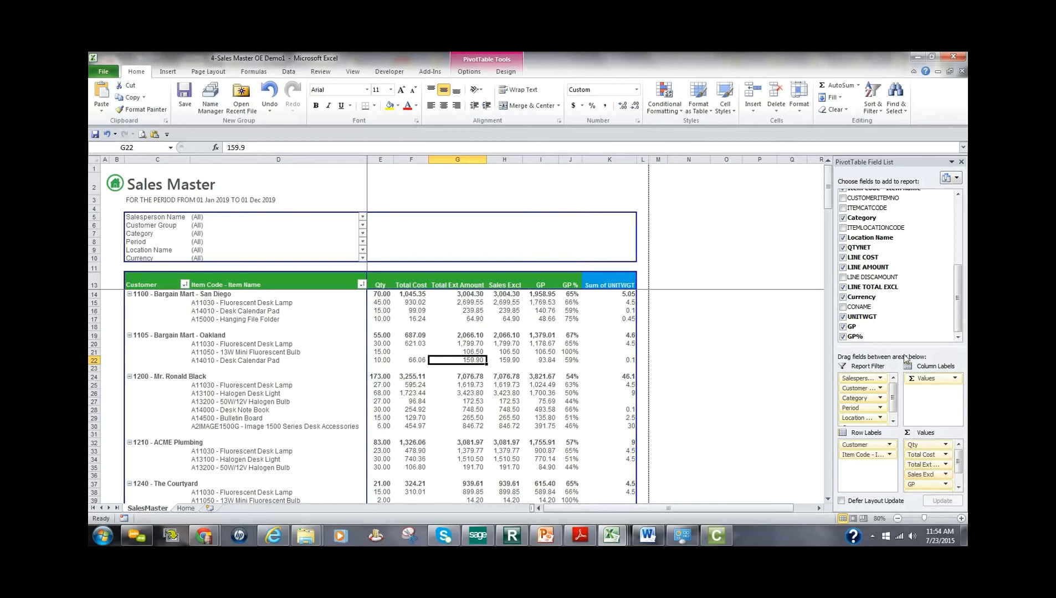
left_click_drag(905, 347, 907, 297)
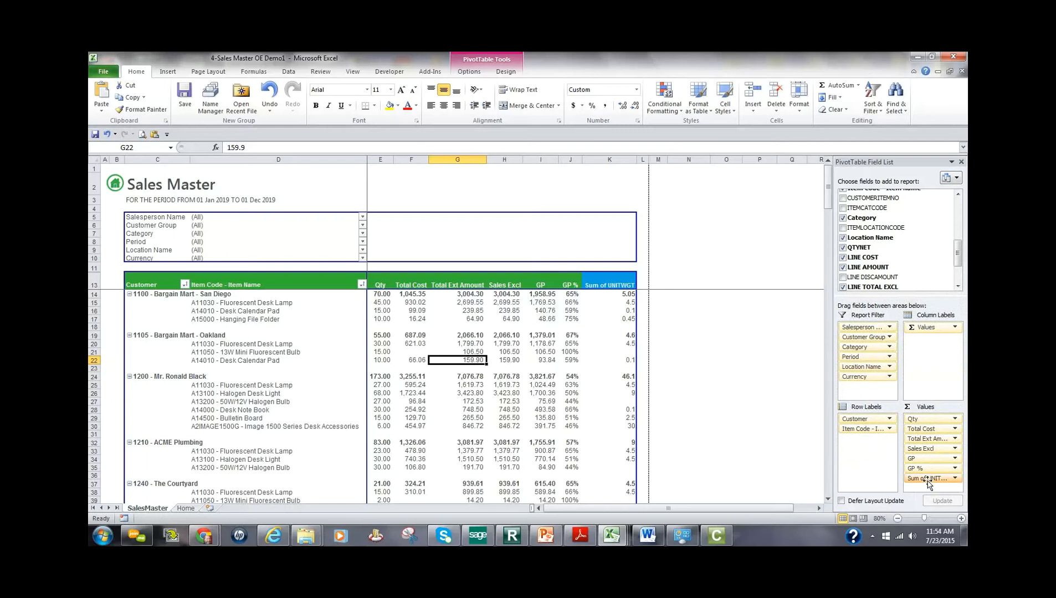
left_click_drag(928, 481, 866, 468)
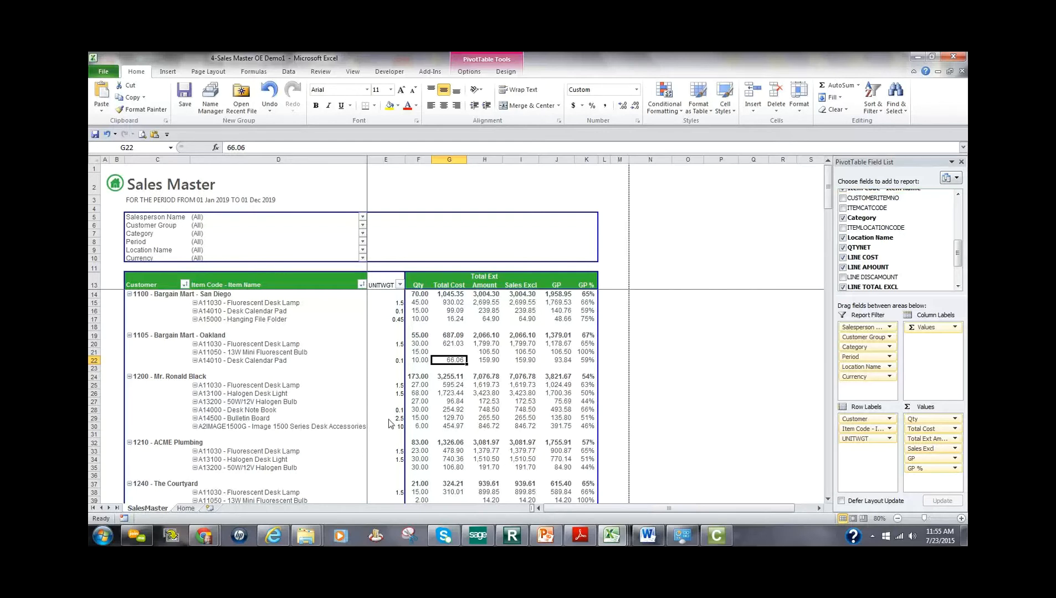
- Open the Advantage.xml shortcut from the BI Overview folder and go to the Accounts Receivable (AR) object model
mouse_move(313, 535)
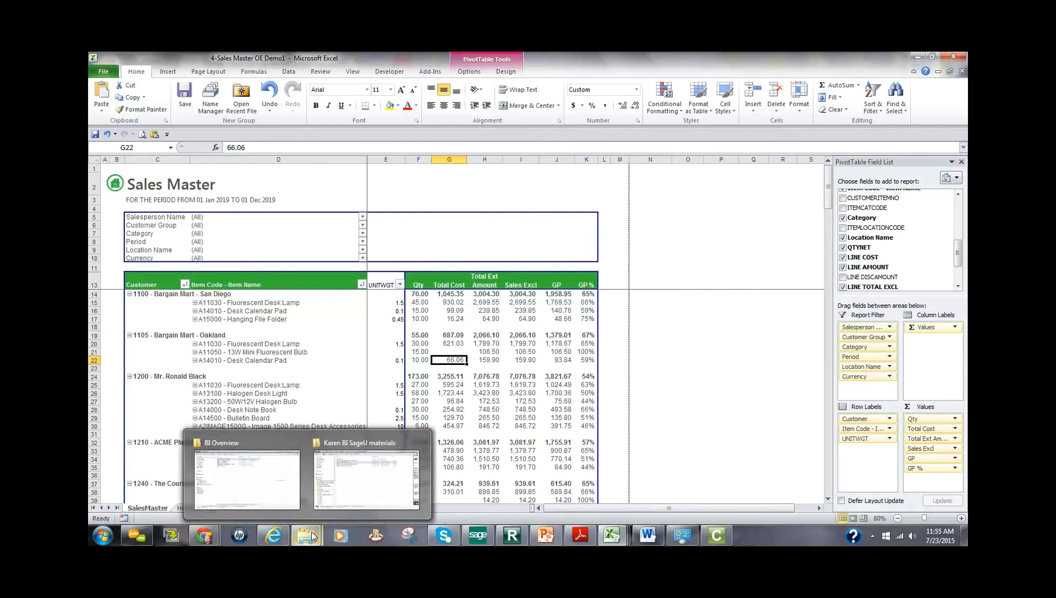
left_click(255, 491)
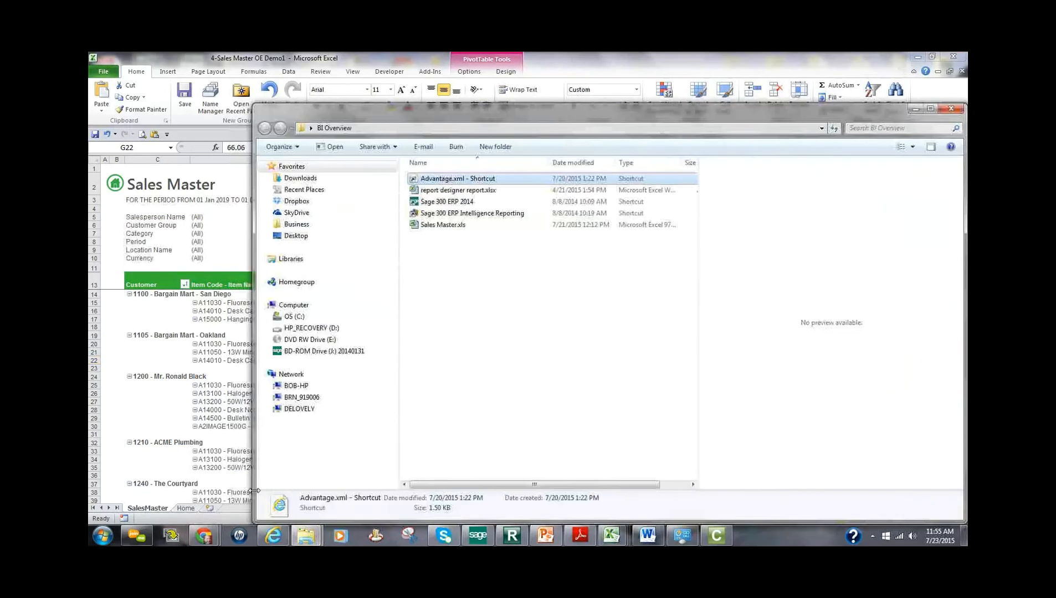
double_click(456, 179)
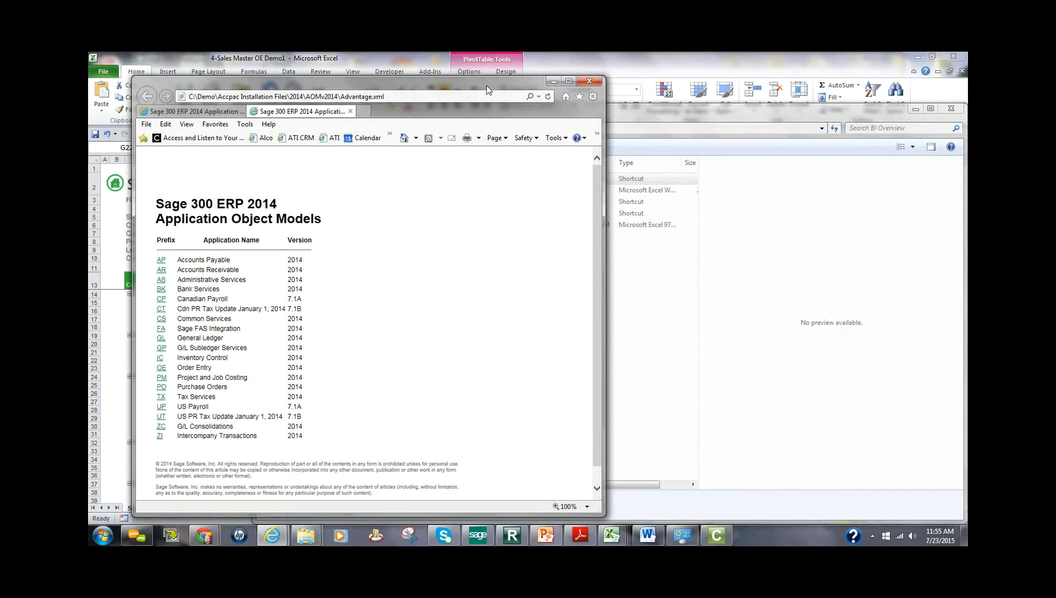
left_click_drag(489, 90, 587, 80)
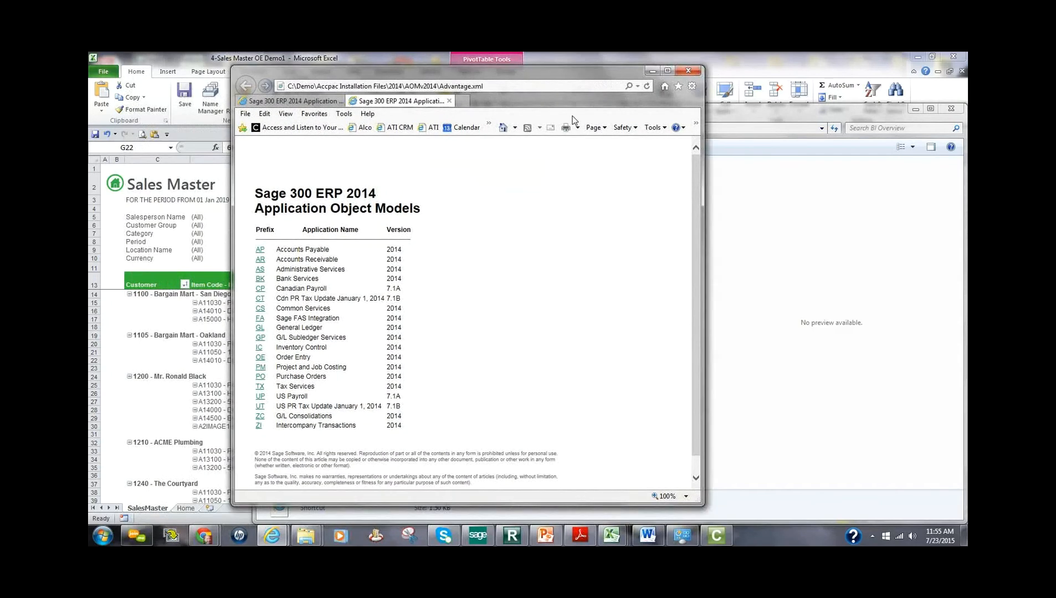
left_click(260, 264)
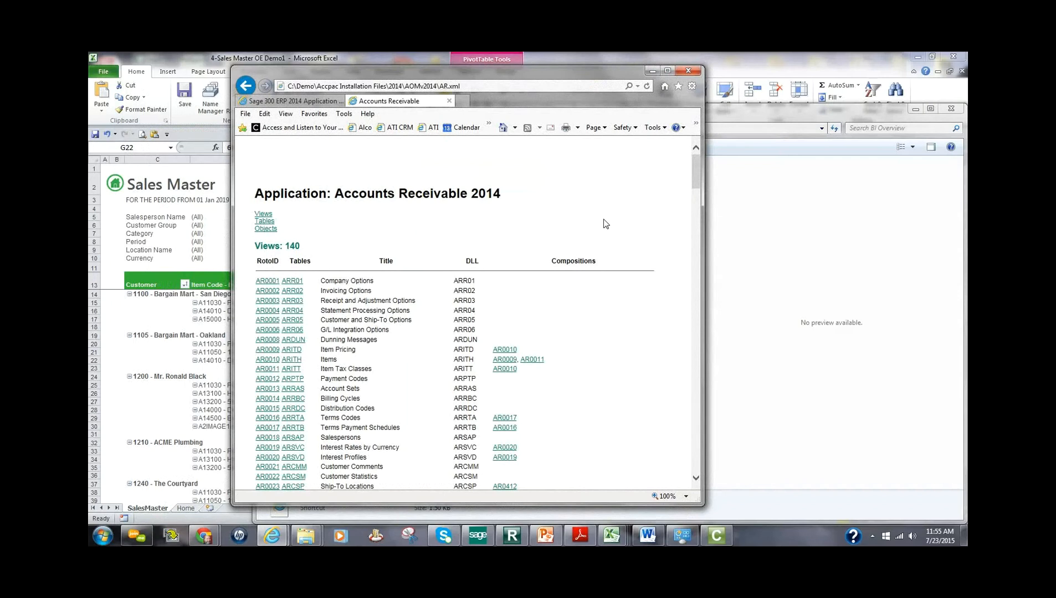
- Search the Accounts Receivable object model page for arcus and open the ARCUS customers table
key("ctrl+f")
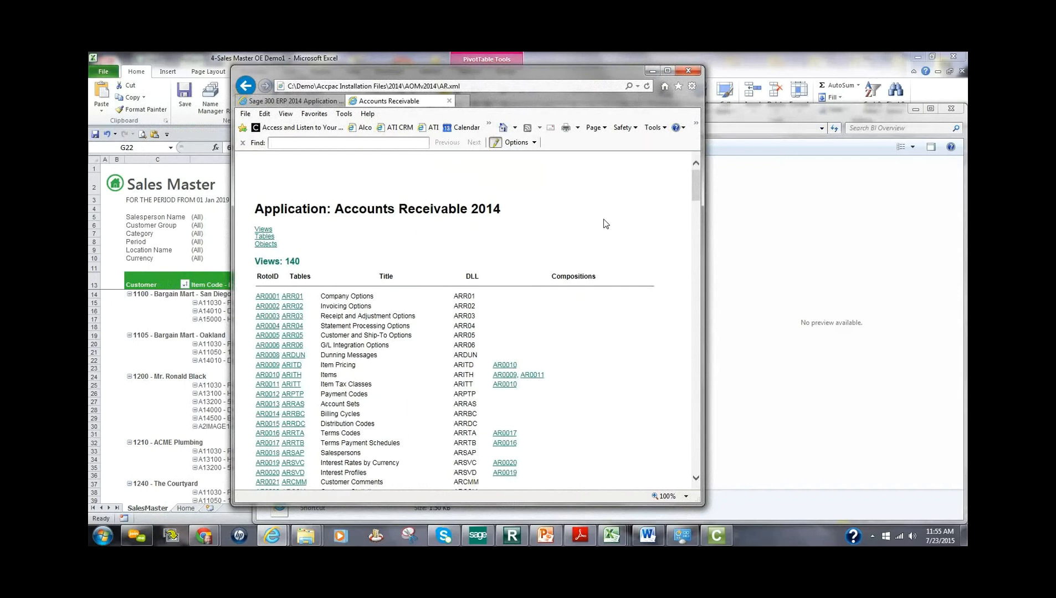
type("cust")
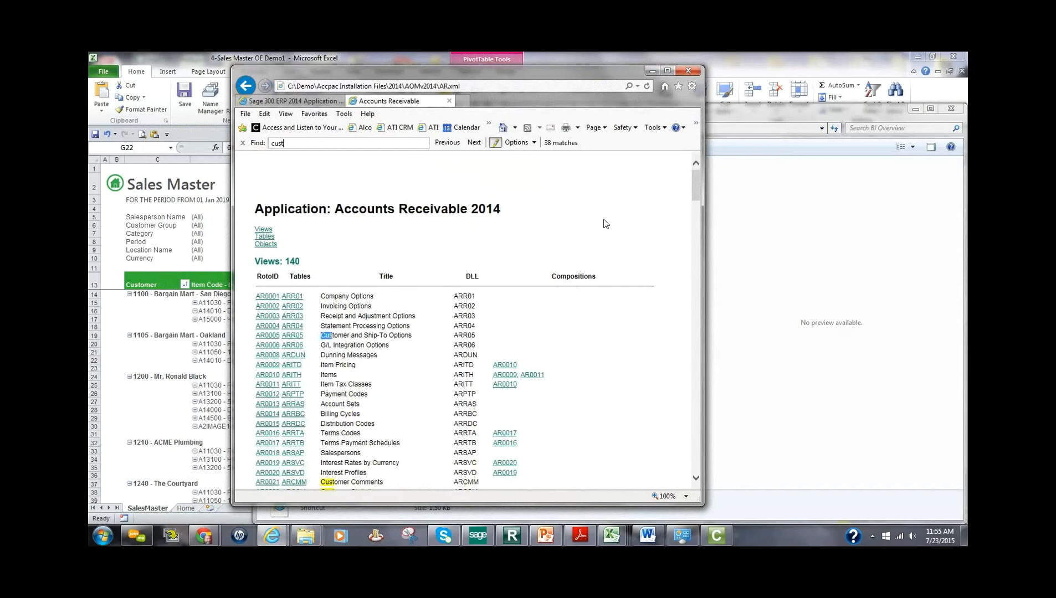
key("BackSpace")
key("BackSpace")
key("BackSpace")
key("BackSpace")
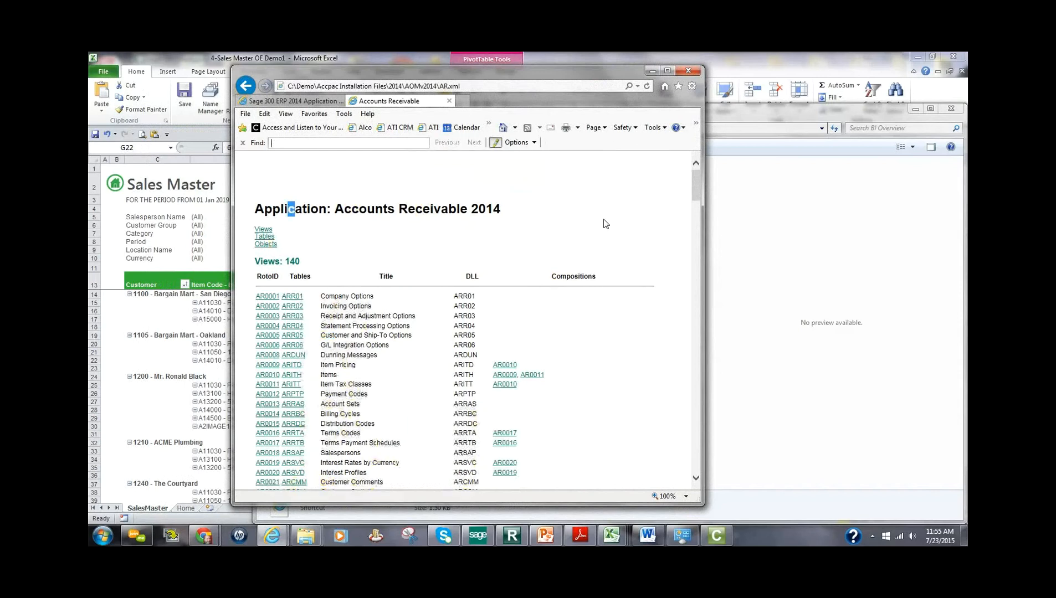
type("arcus")
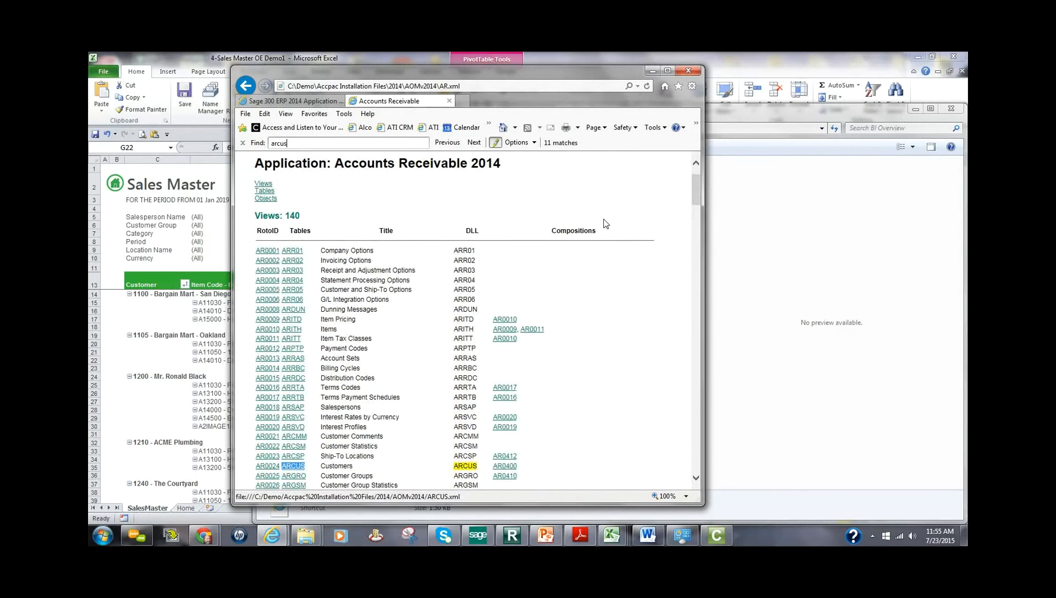
left_click(294, 467)
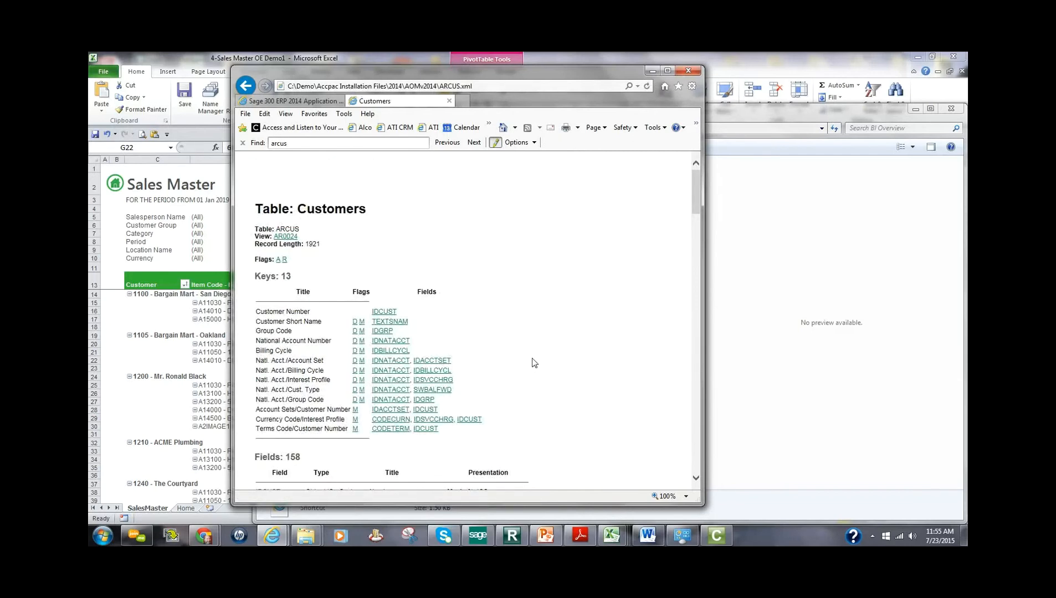
- Search the Customers table's fields for state and examine the field name of the State/Prov. entry
scroll(534, 364, "down", 4)
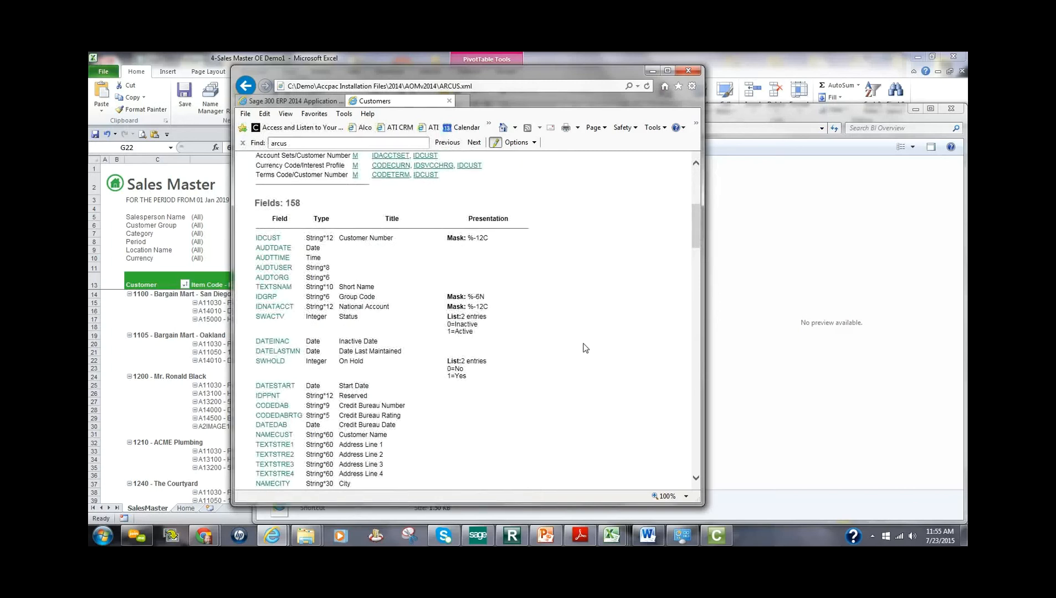
key("Return")
type("state")
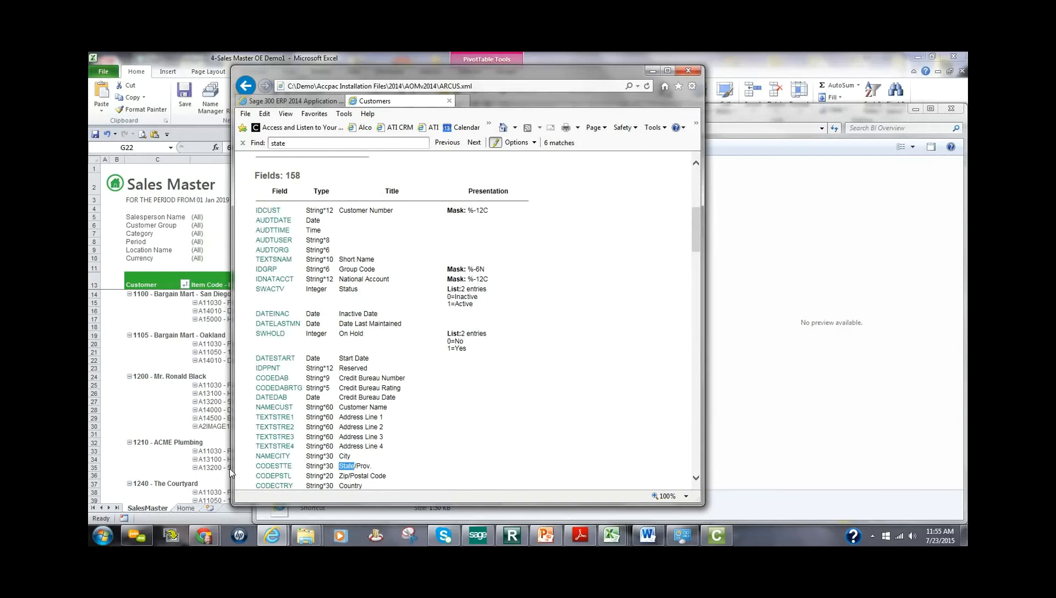
left_click_drag(258, 469, 293, 468)
left_click(375, 470)
- Close the 4-Sales Master OE Demo1 workbook without saving and return to the Report Manager, clearing the other windows out of the way
left_click(653, 71)
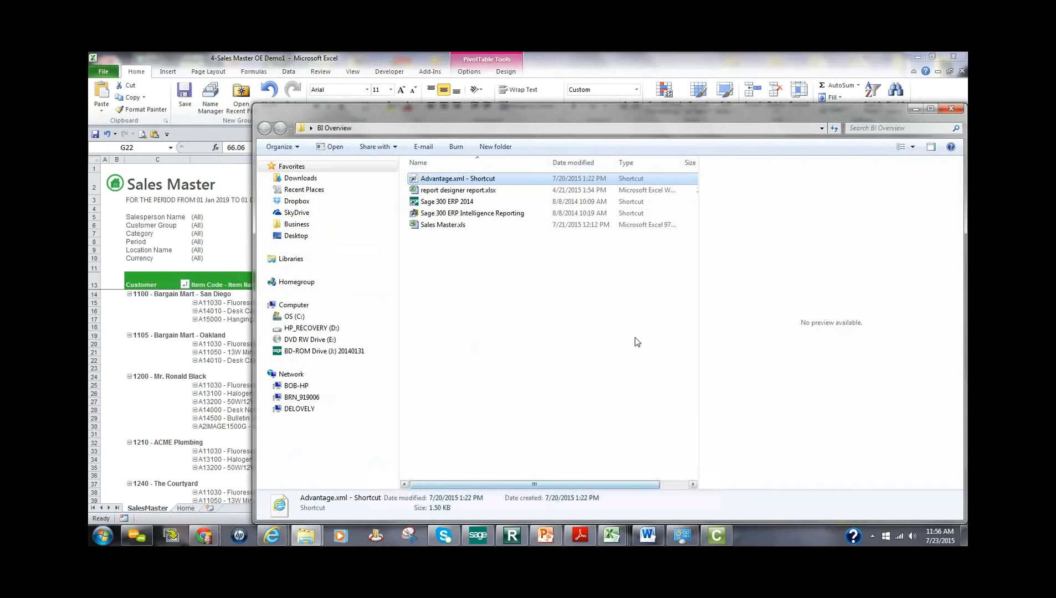
left_click(917, 109)
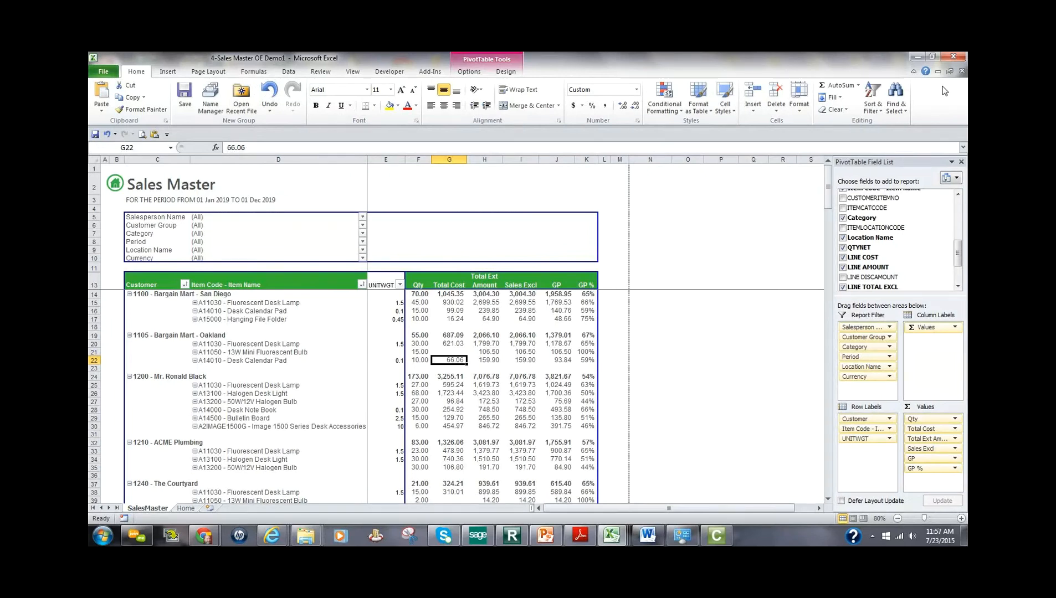
left_click(730, 218)
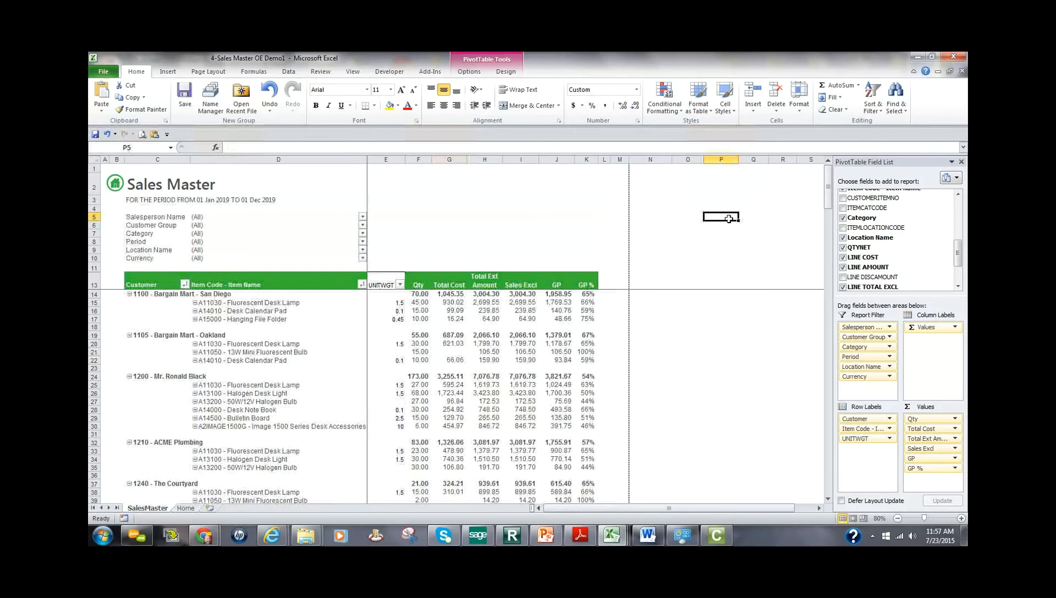
left_click(963, 72)
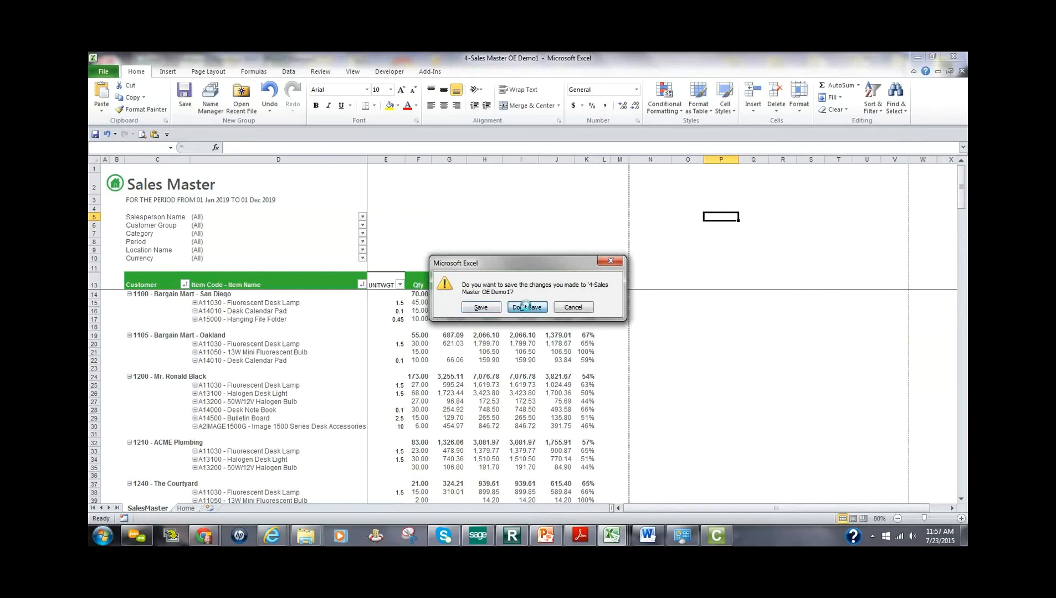
left_click(527, 307)
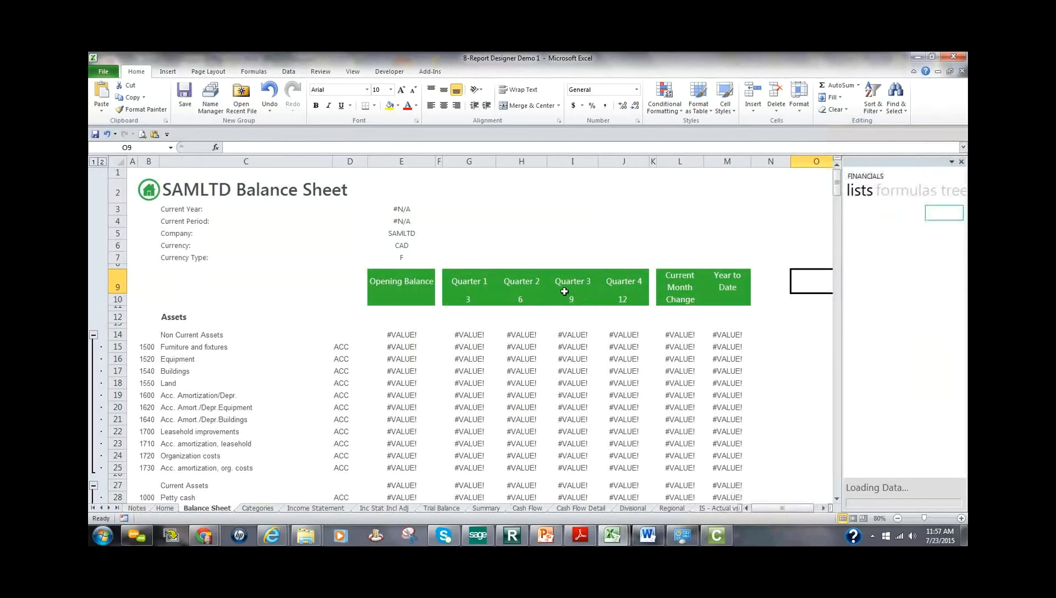
left_click(920, 57)
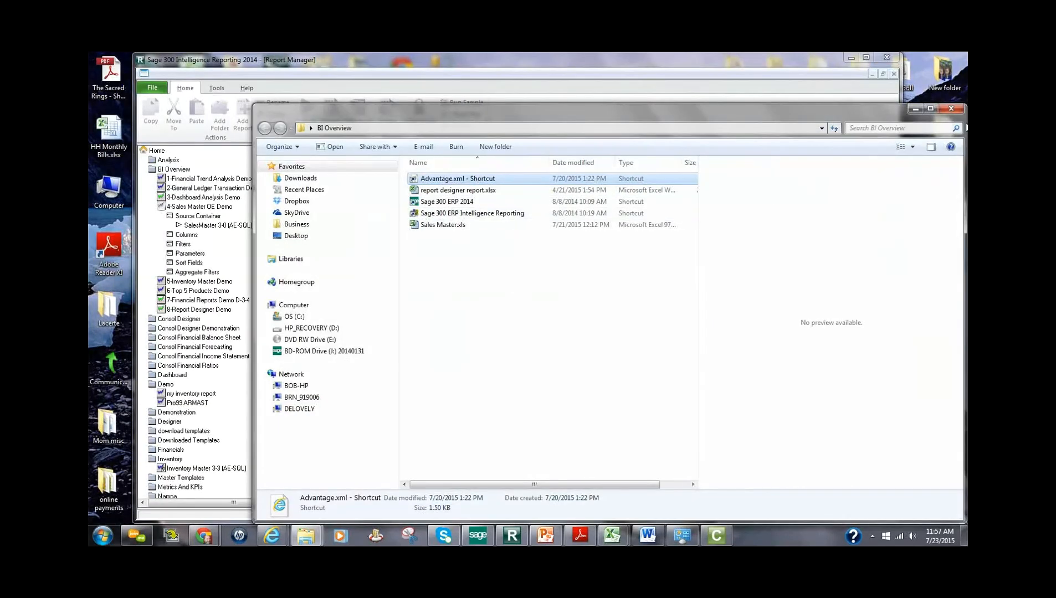
left_click(915, 109)
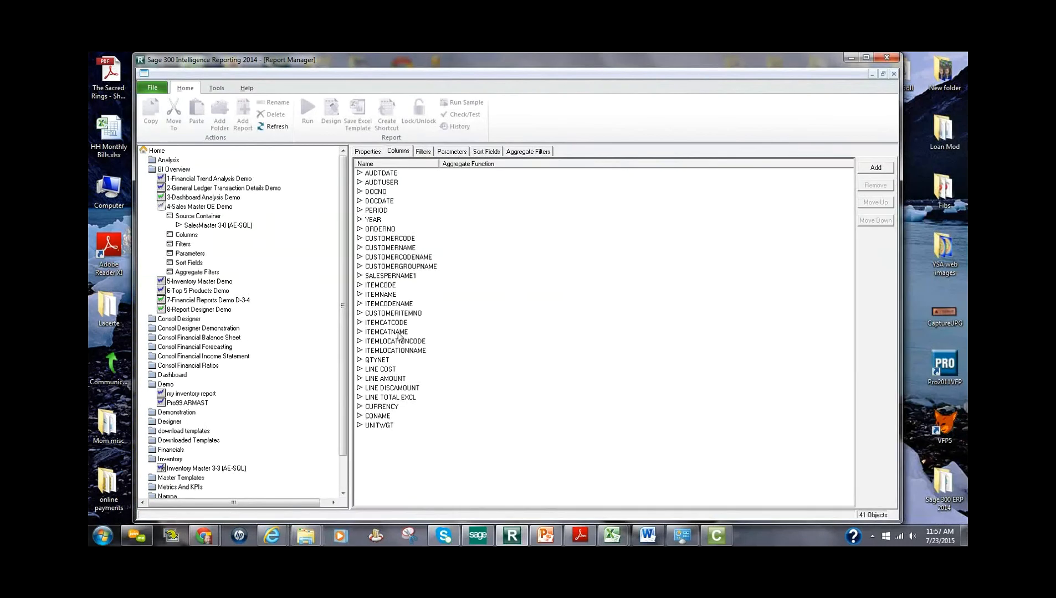
- Review the properties, columns, filters, parameters and sort fields of the 5-Inventory Master Demo report
left_click(187, 292)
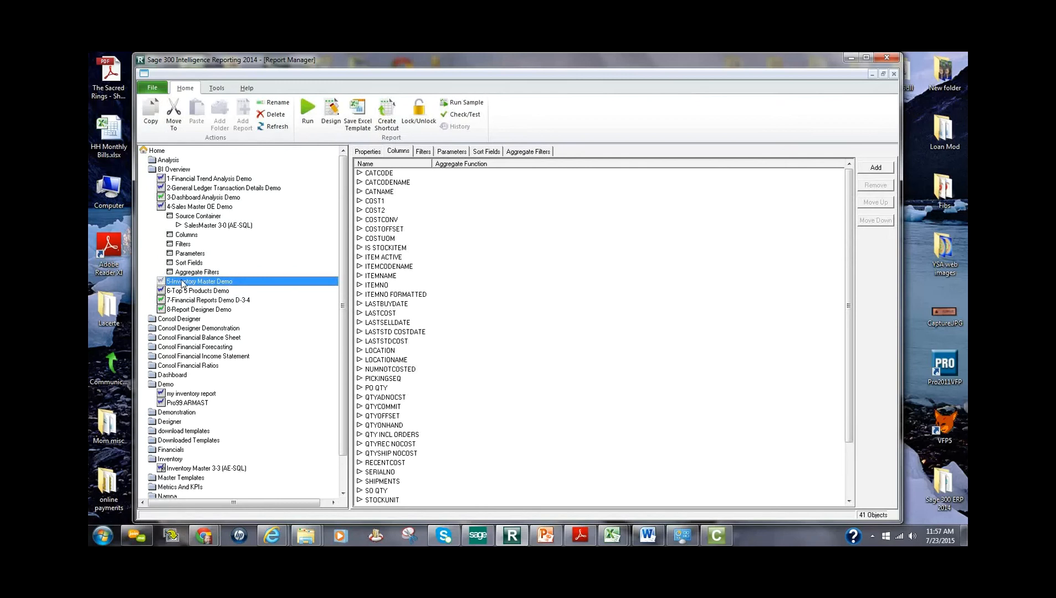
left_click(368, 151)
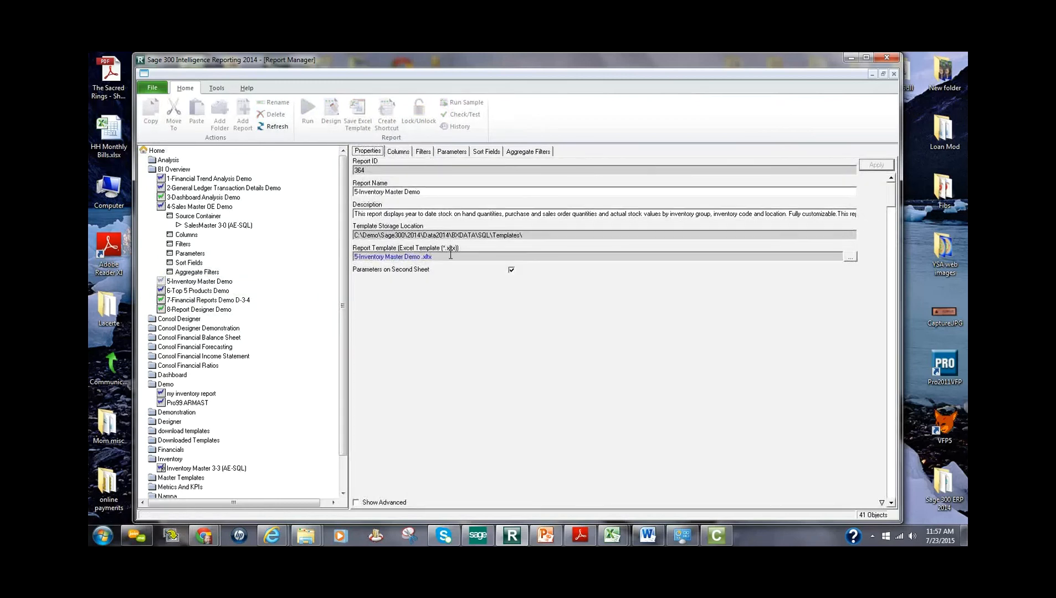
left_click(400, 153)
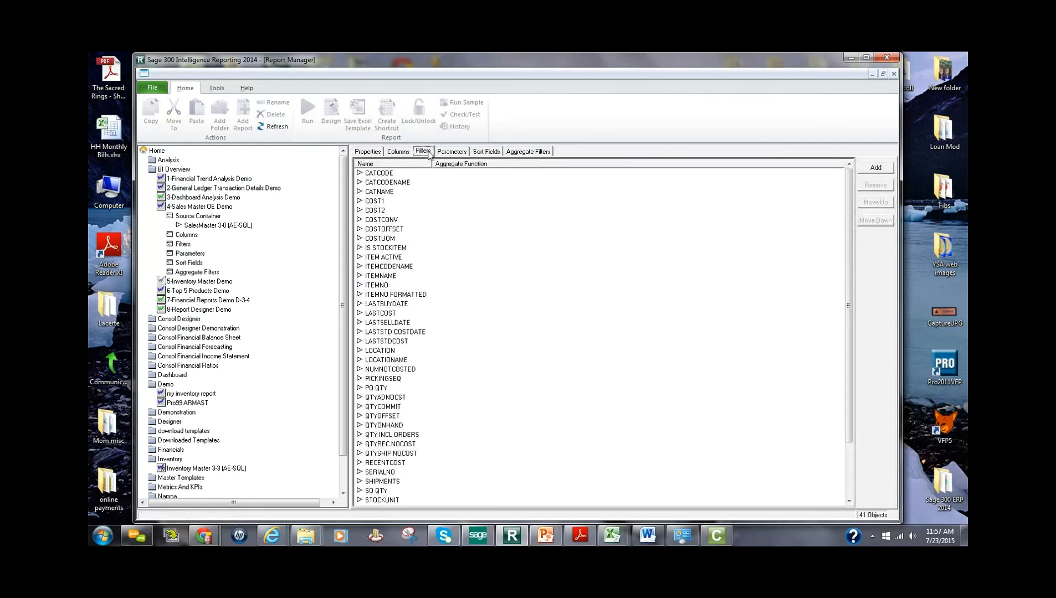
left_click(428, 153)
left_click(459, 153)
left_click(491, 153)
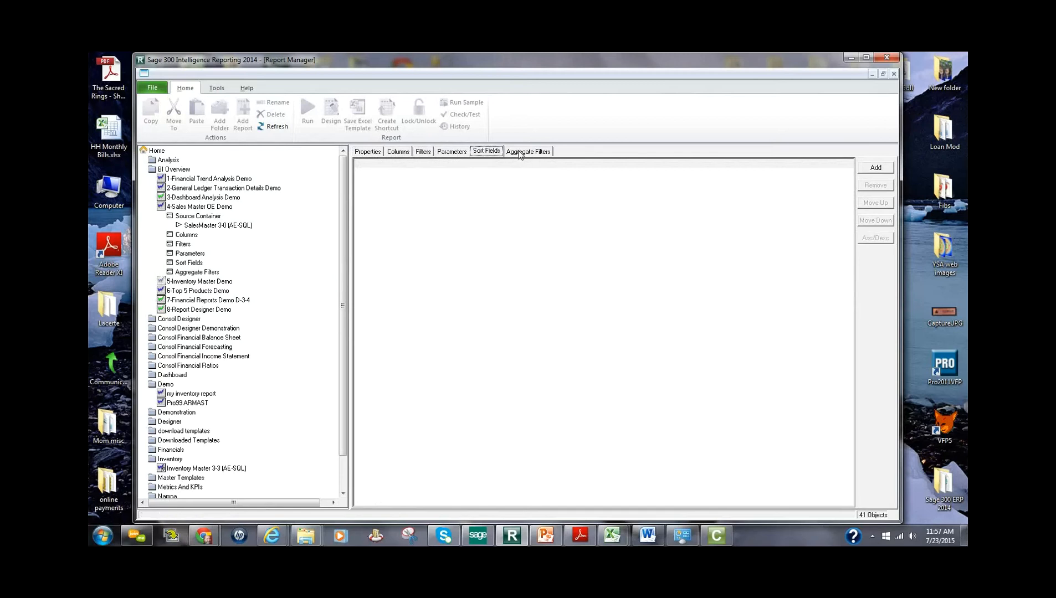
left_click(370, 153)
- Run the 5-Inventory Master Demo report and widen the PivotTable field list in the resulting workbook
left_click(189, 282)
left_click(314, 114)
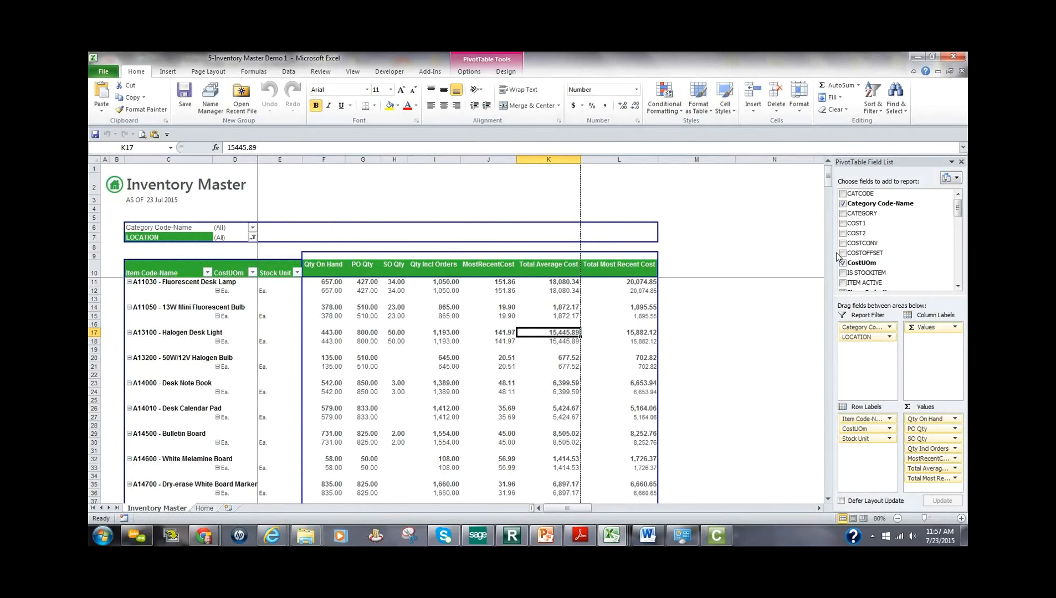
left_click_drag(833, 255, 768, 256)
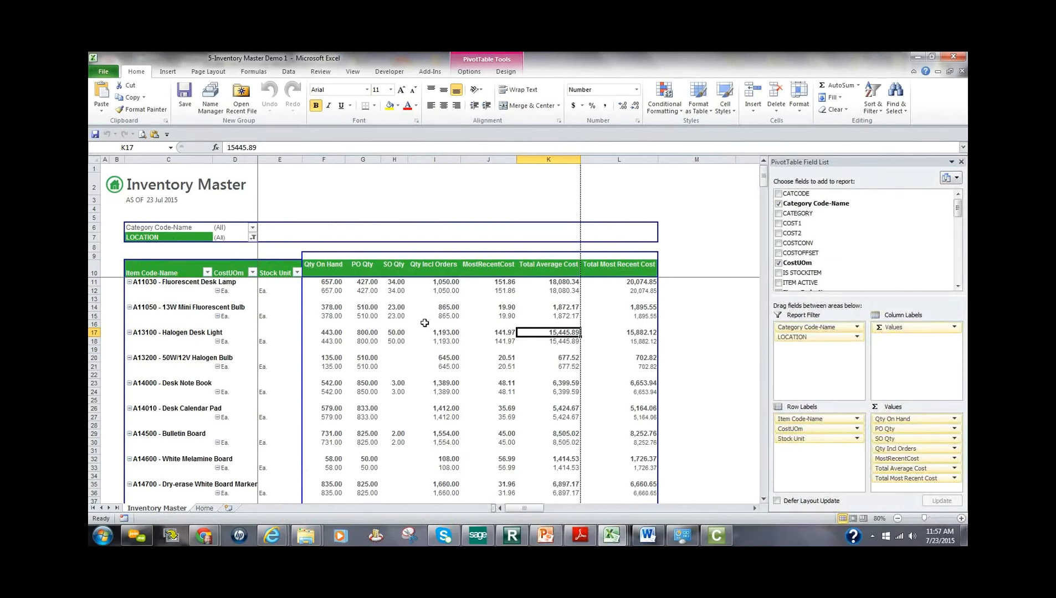
- Filter the Inventory Master PivotTable by category A1 - Accessories and reset the Category Code-Name filter to (All)
left_click(252, 228)
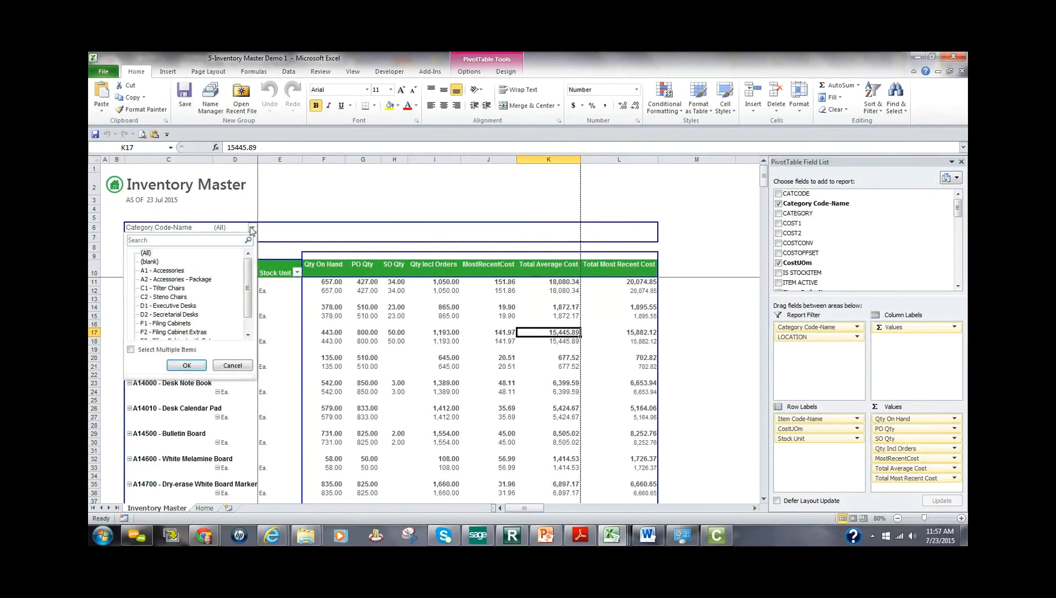
left_click(167, 270)
left_click(187, 365)
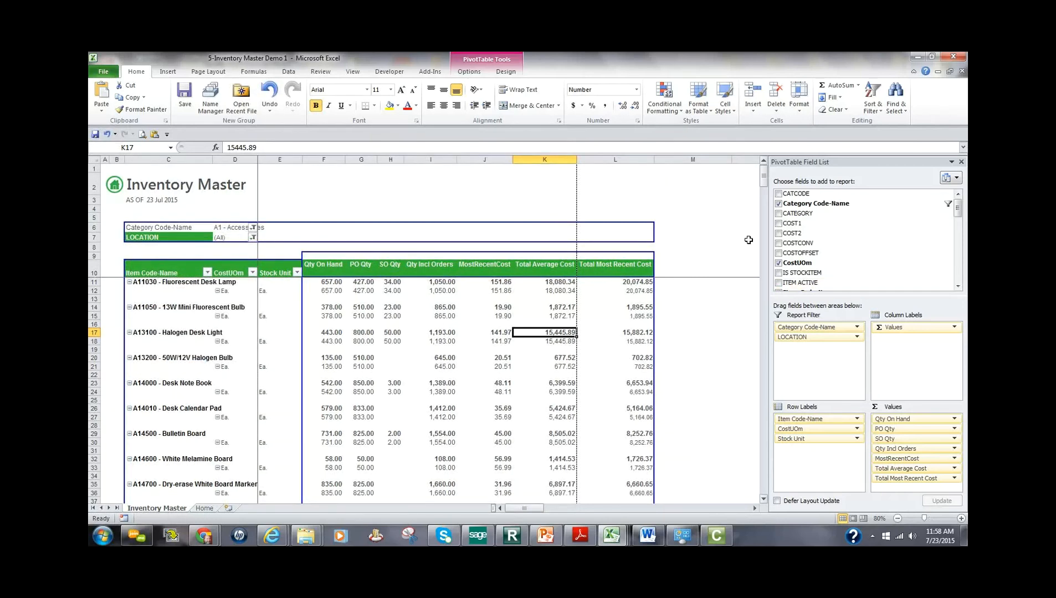
mouse_move(765, 183)
left_mouse_down()
mouse_move(764, 199)
mouse_move(766, 179)
left_mouse_up()
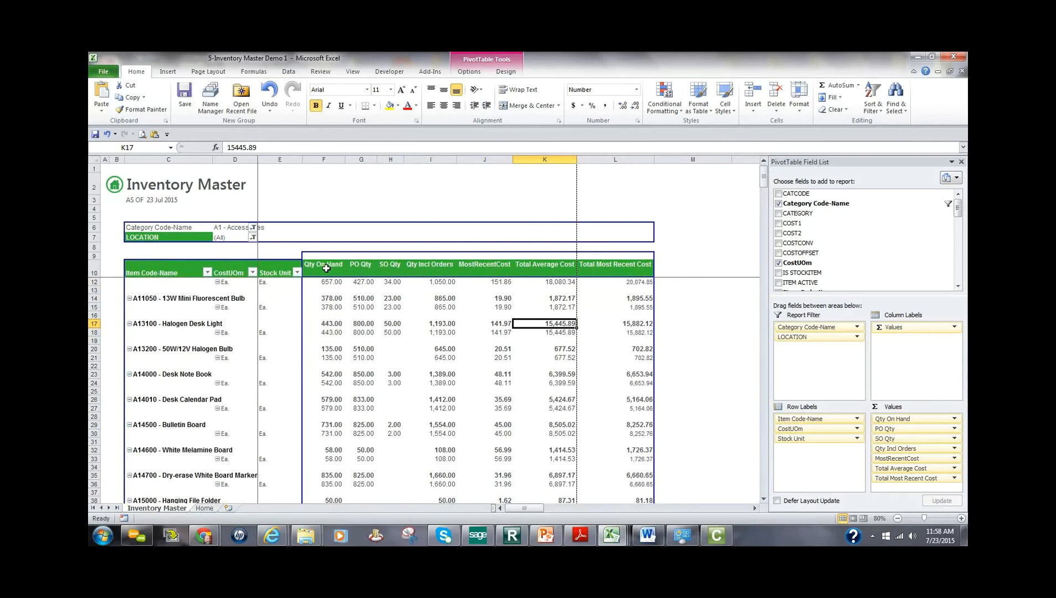
left_click(253, 228)
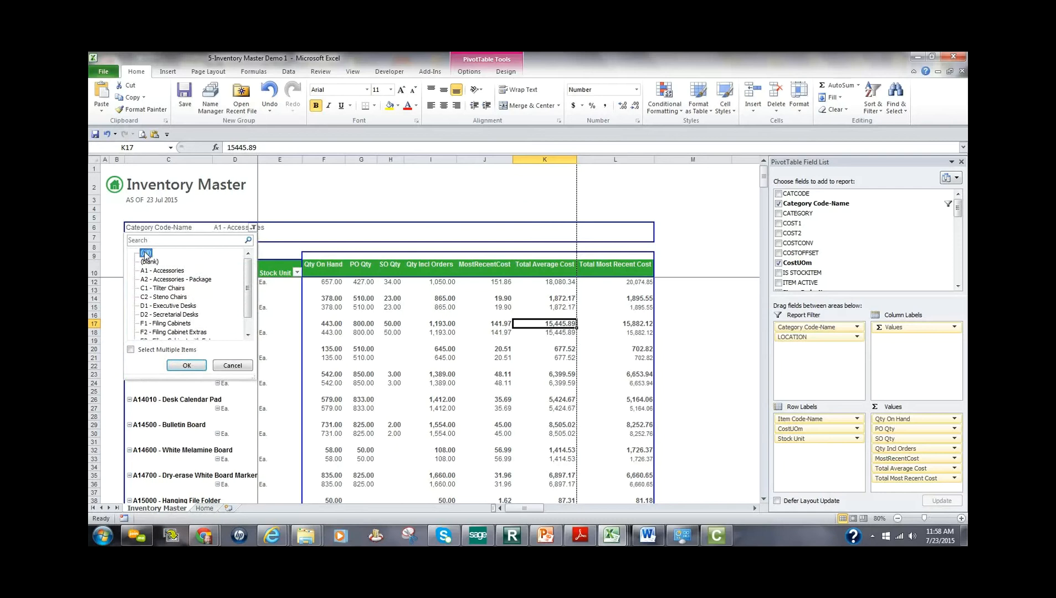
left_click(187, 365)
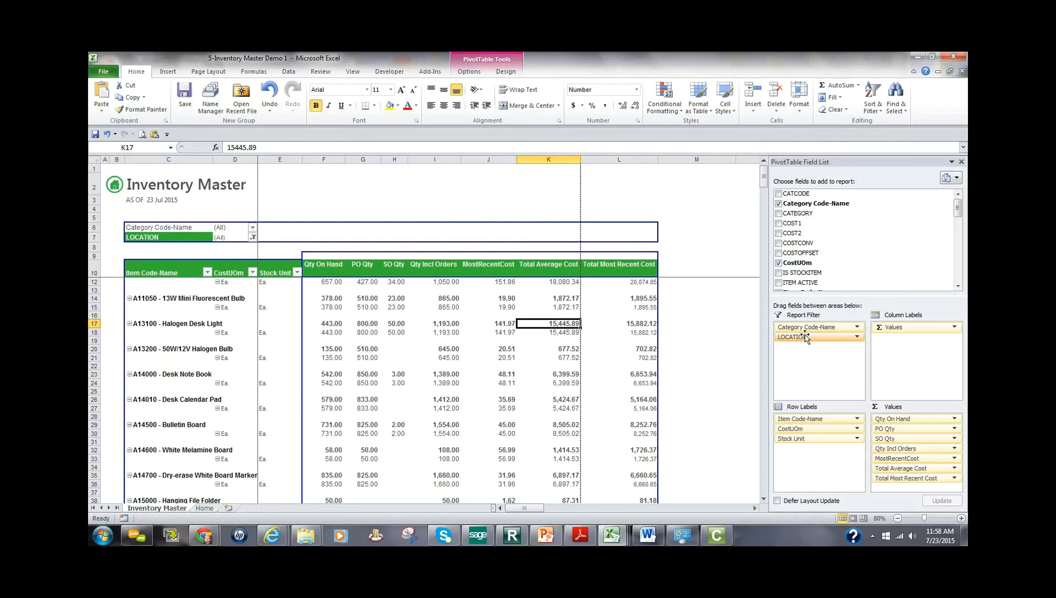
- Try the LOCATION field in Row Labels below Stock Unit and move it back to Report Filter
left_click_drag(803, 337, 804, 460)
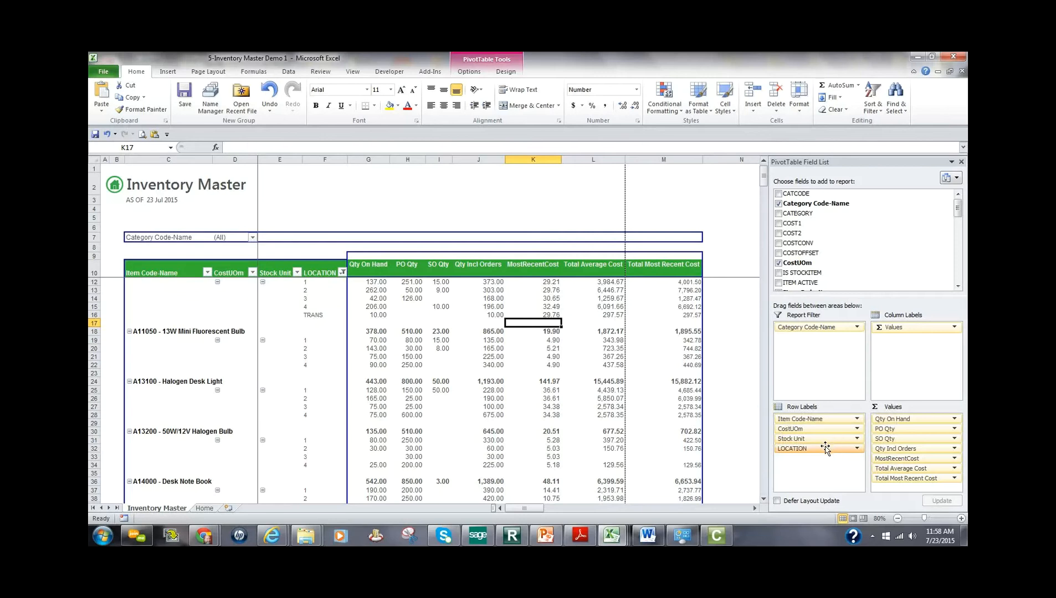
left_click_drag(826, 448, 830, 349)
- Insert a slicer for the LOCATIONNAME field and place it in the empty area to the right of the PivotTable
left_click_drag(962, 206, 952, 239)
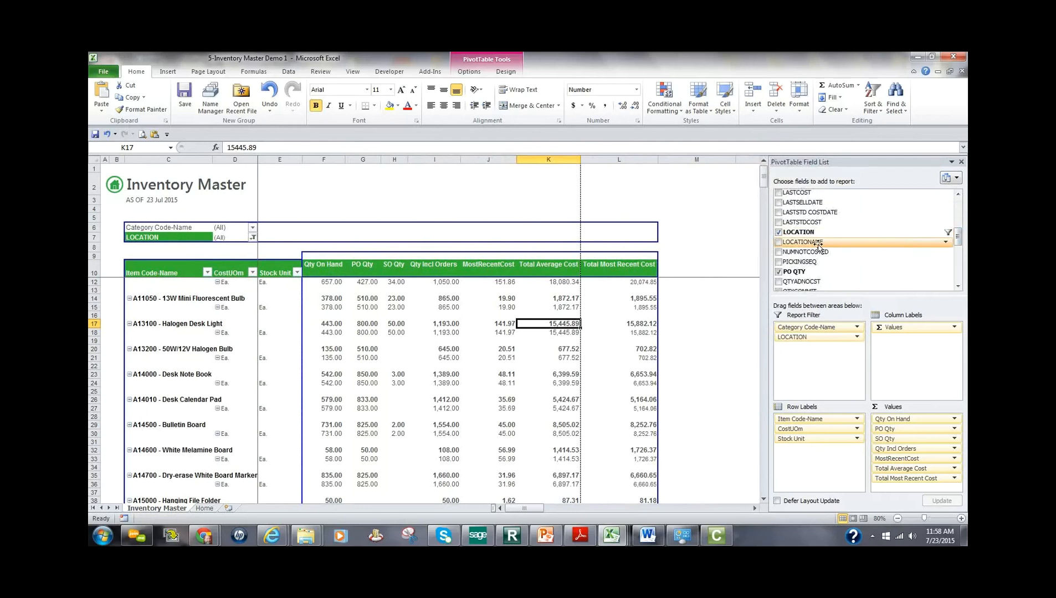
left_click(469, 72)
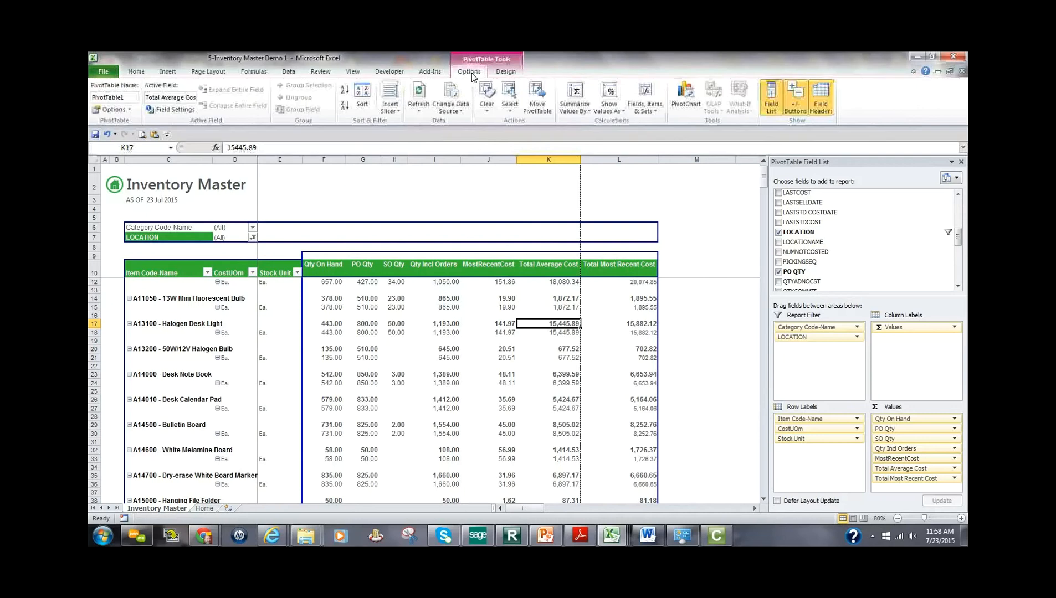
left_click(389, 93)
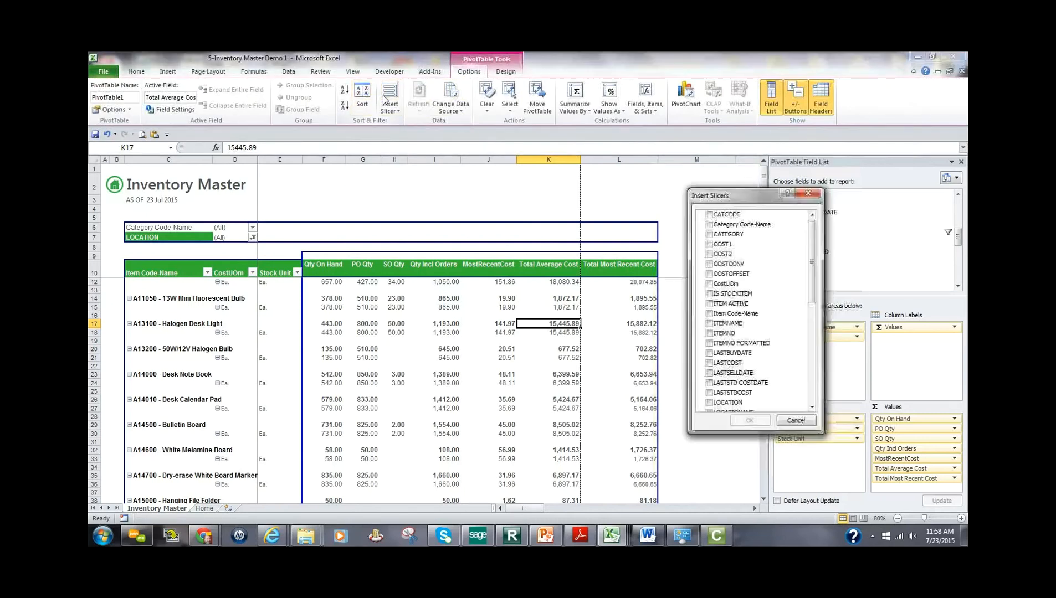
left_click_drag(812, 262, 822, 305)
left_click(711, 314)
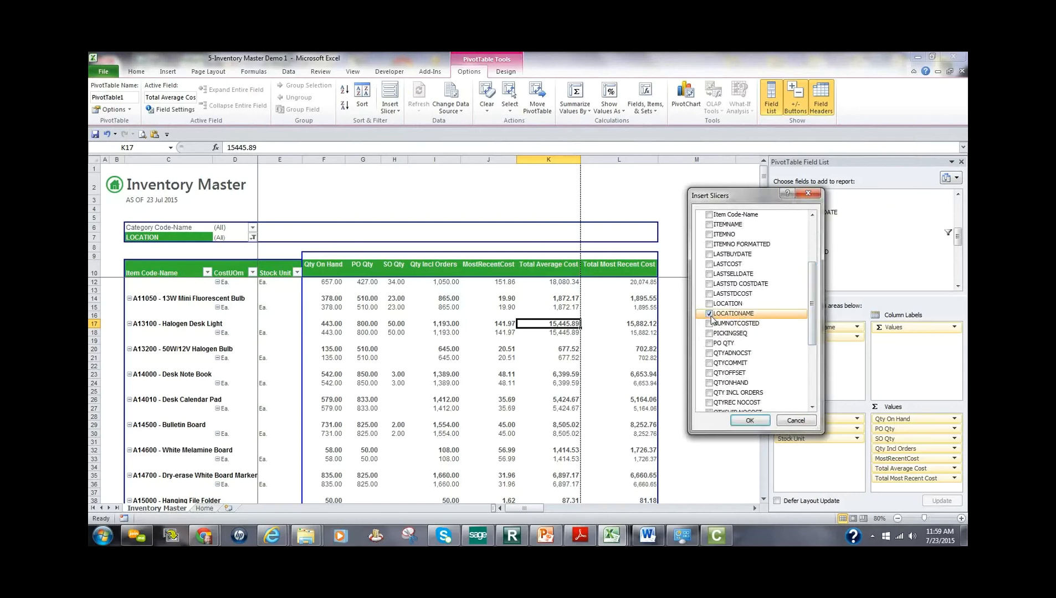
left_click(750, 421)
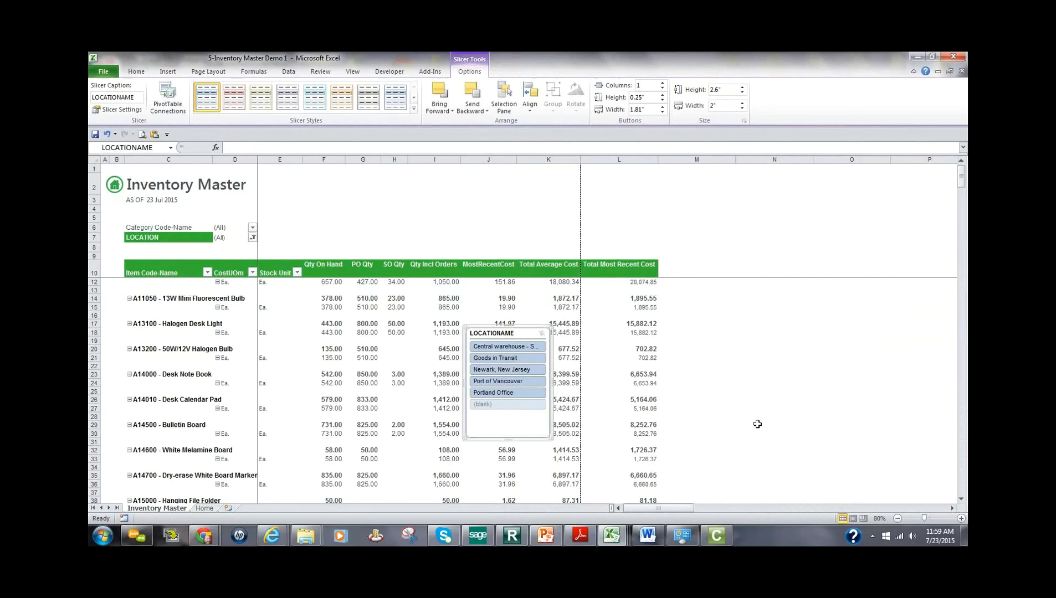
left_click_drag(505, 331, 771, 311)
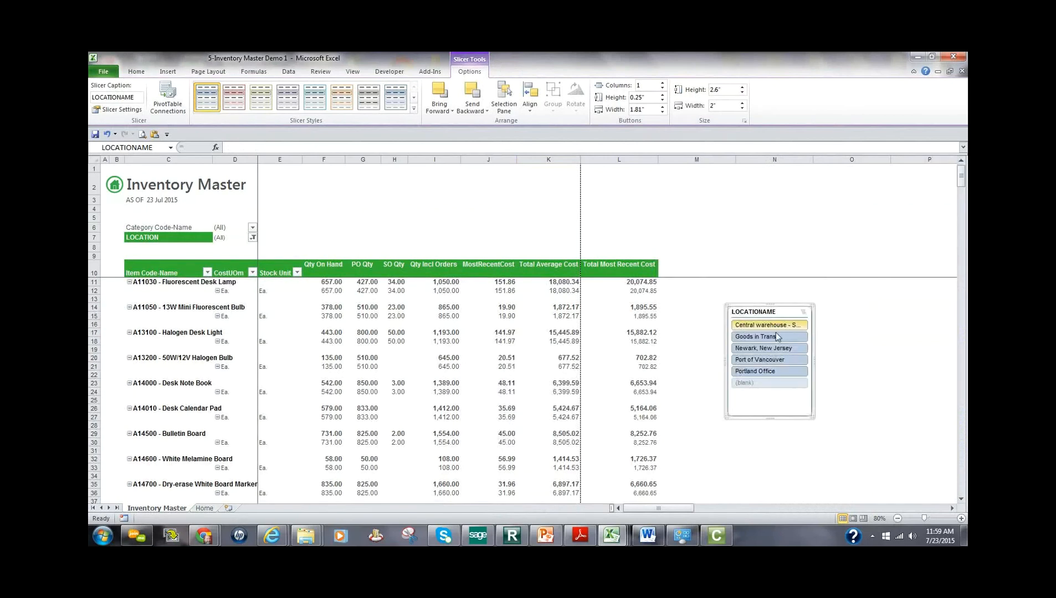
- Filter the PivotTable with the location slicer by the Central warehouse and switch the selection to Goods in Transit
left_click(773, 331)
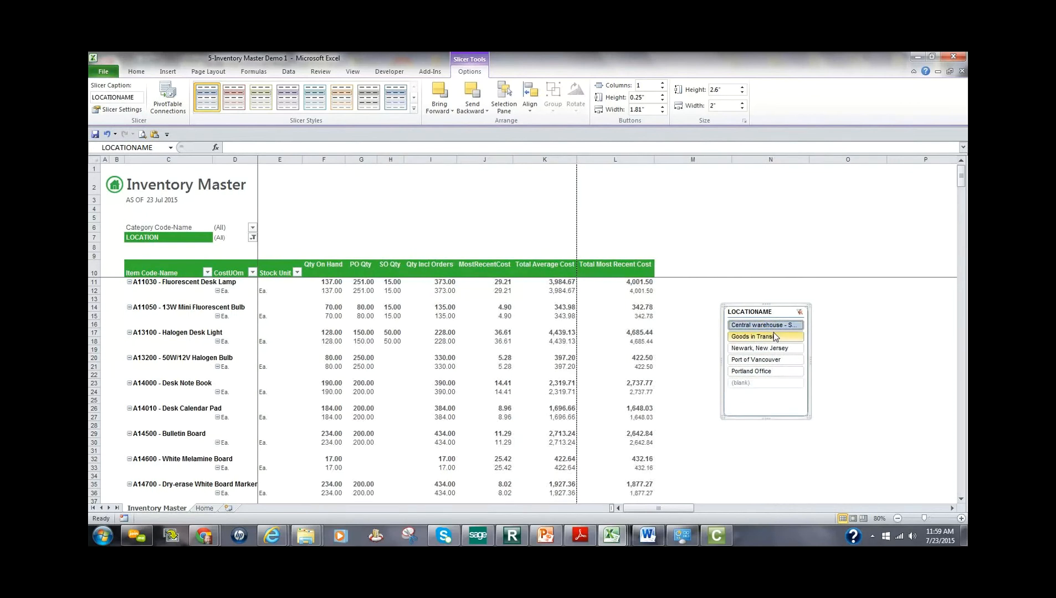
mouse_move(962, 178)
left_mouse_down()
mouse_move(962, 286)
mouse_move(962, 169)
left_mouse_up()
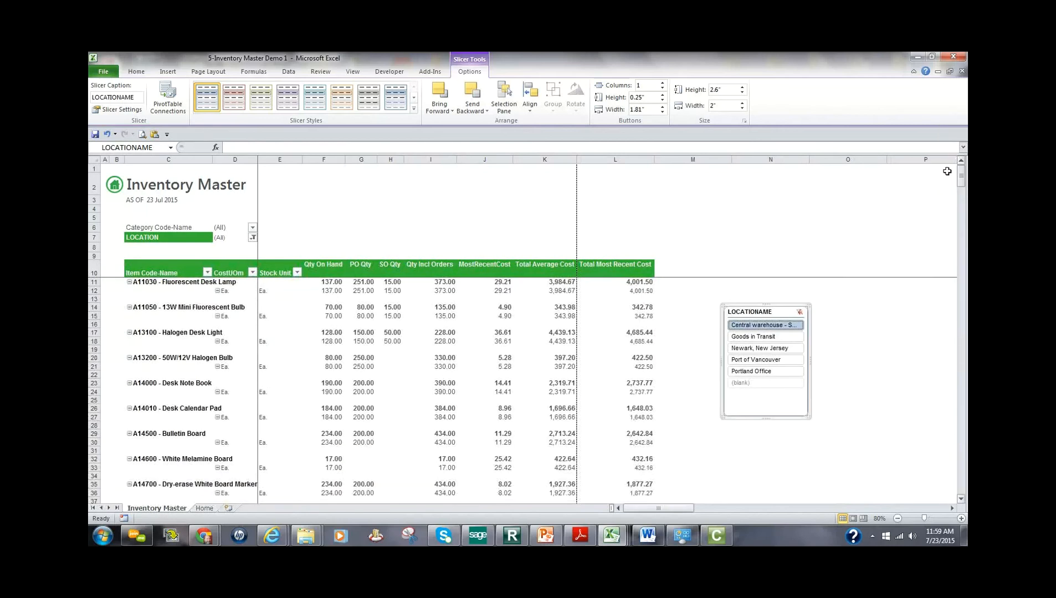
left_click(764, 337)
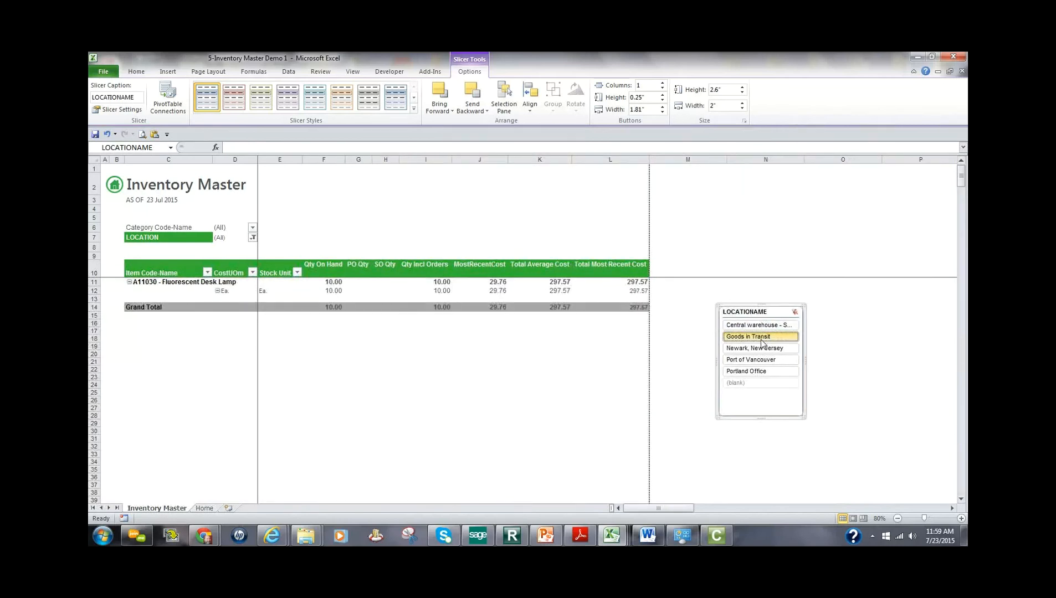
- Switch the location slicer to Newark, New Jersey, through Port of Vancouver, and finish with the PivotTable filtered by Portland Office
left_click(756, 349)
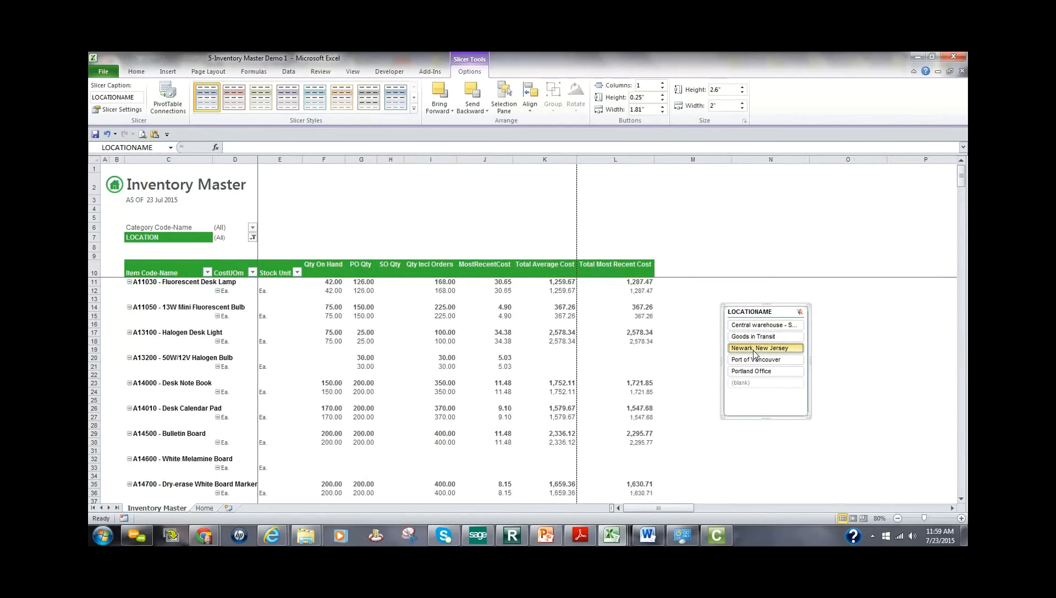
left_click(755, 360)
left_click(757, 373)
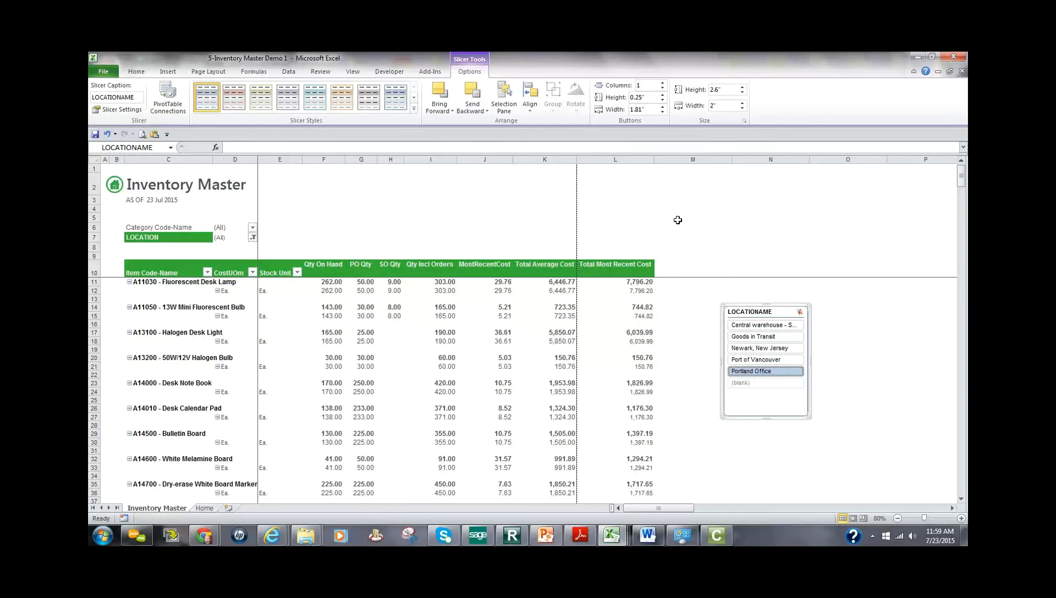
- Close the Inventory Master workbook without saving changes and minimize Excel to return to the Report Manager
left_click(962, 72)
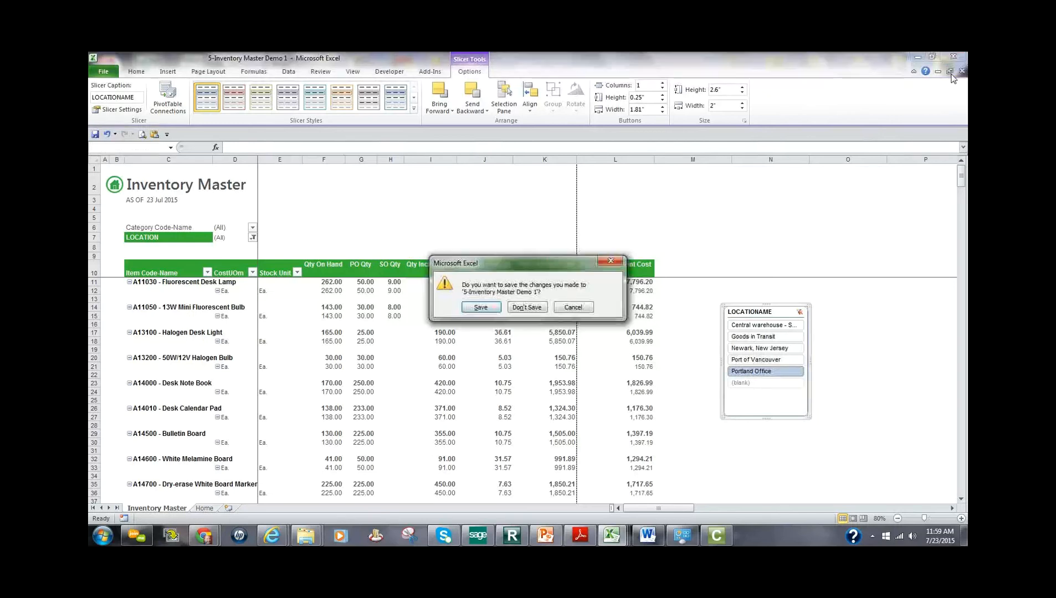
left_click(527, 308)
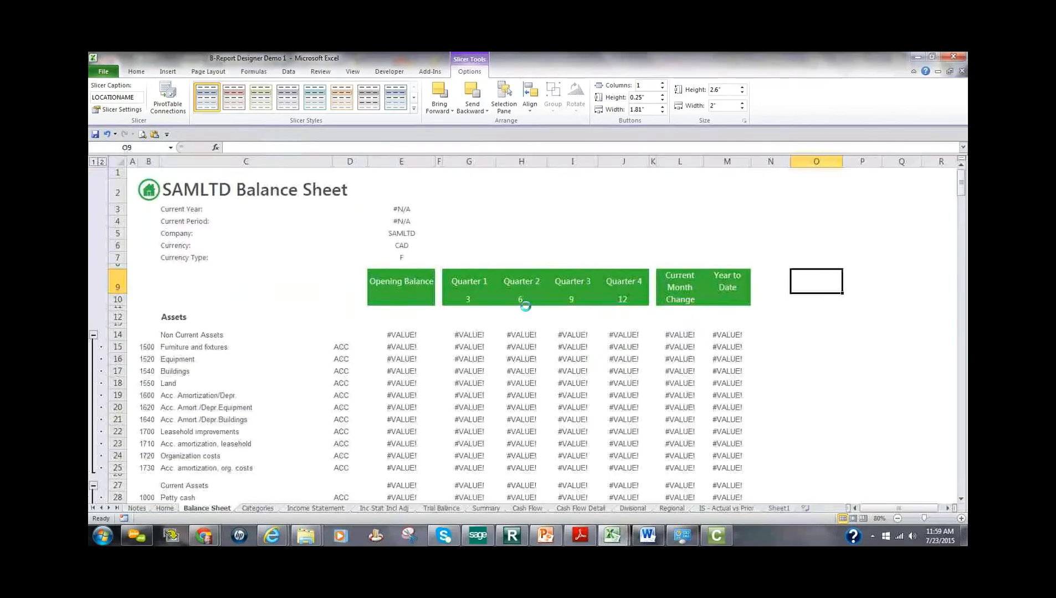
left_click(918, 58)
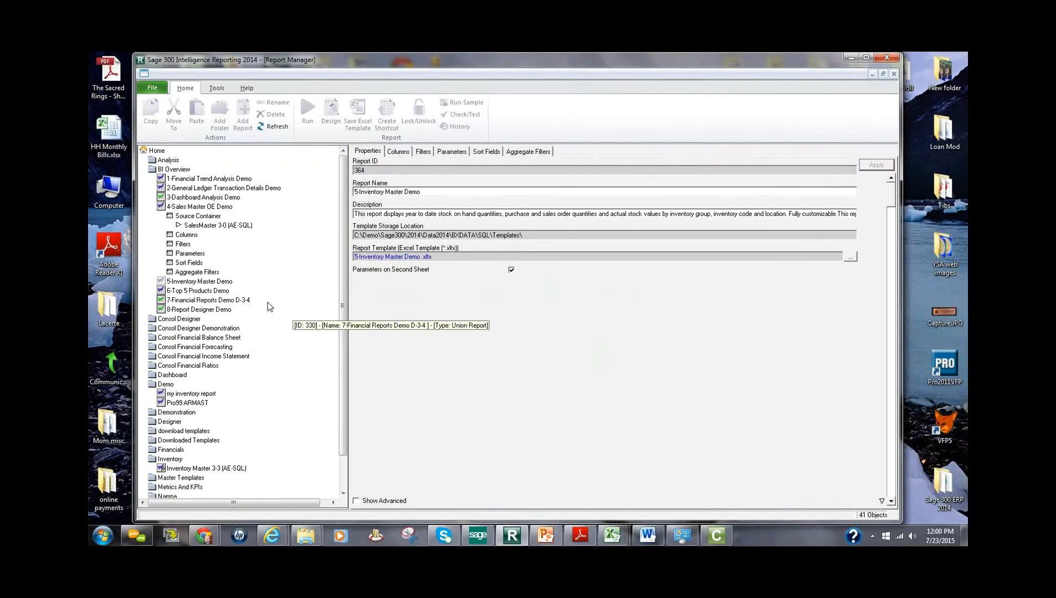
- Select 6-Top 5 Products Demo and 7-Financial Reports Demo D-3-4 in the report list, and switch to the 7-Financial Reports workbook in Excel
left_click(189, 292)
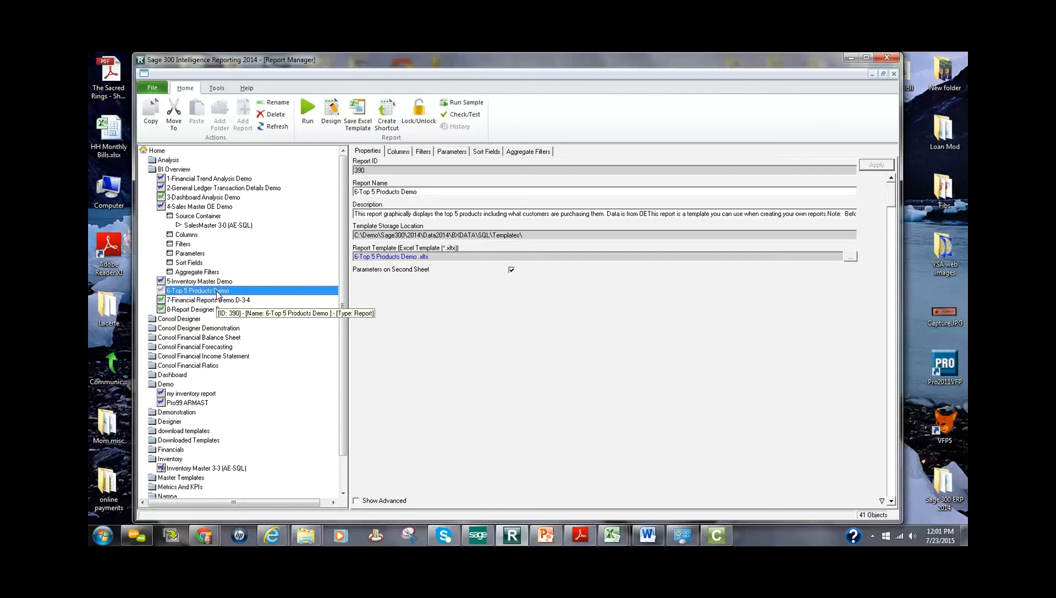
left_click(237, 301)
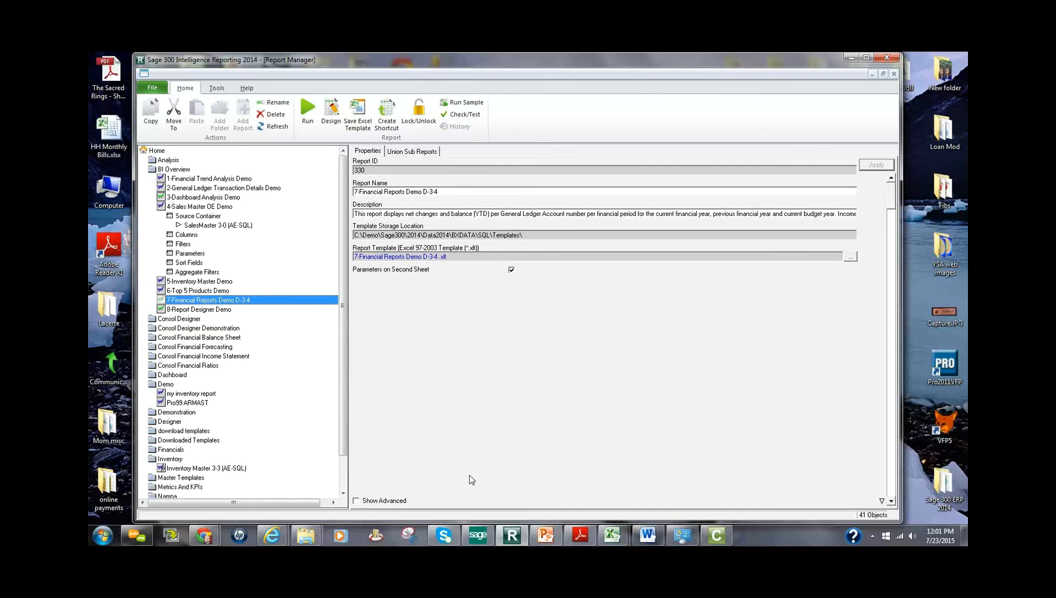
mouse_move(612, 539)
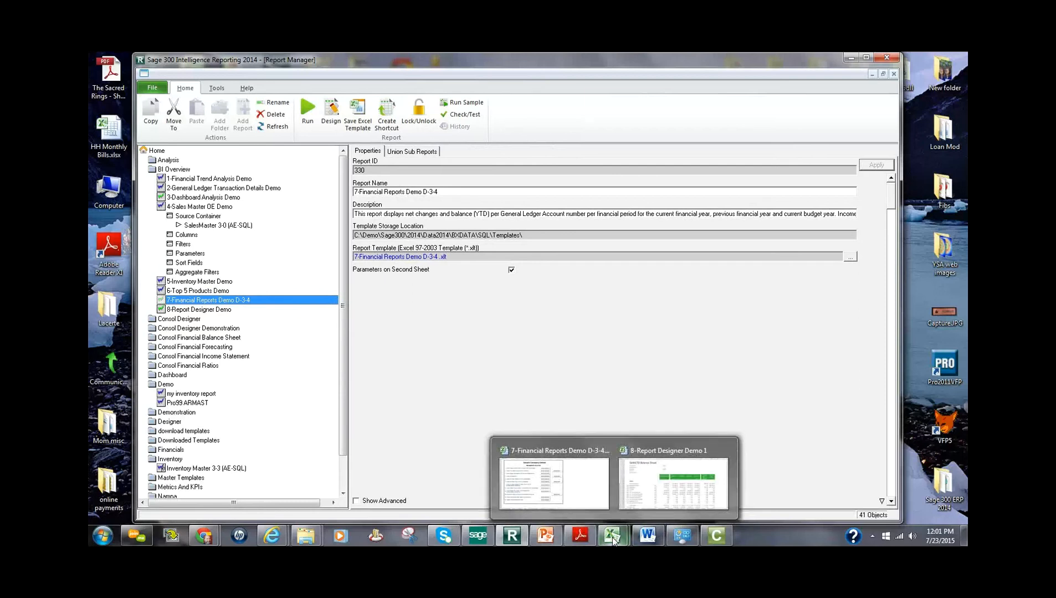
left_click(557, 449)
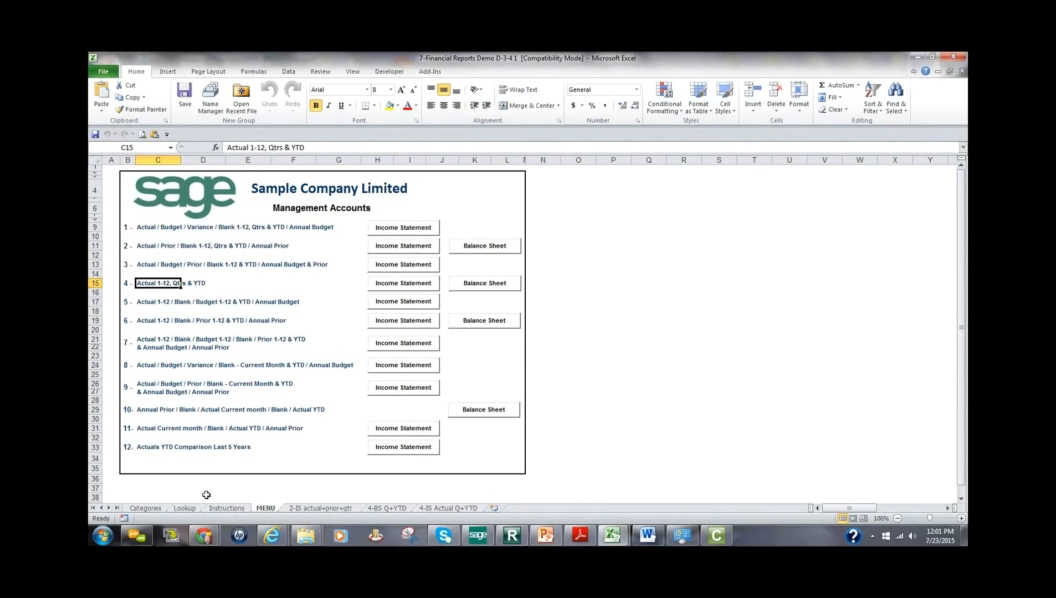
- Open the Categories sheet and examine how the first account group, Cash and Cash Equivalents, is mapped to its GLCatCode
left_click(145, 509)
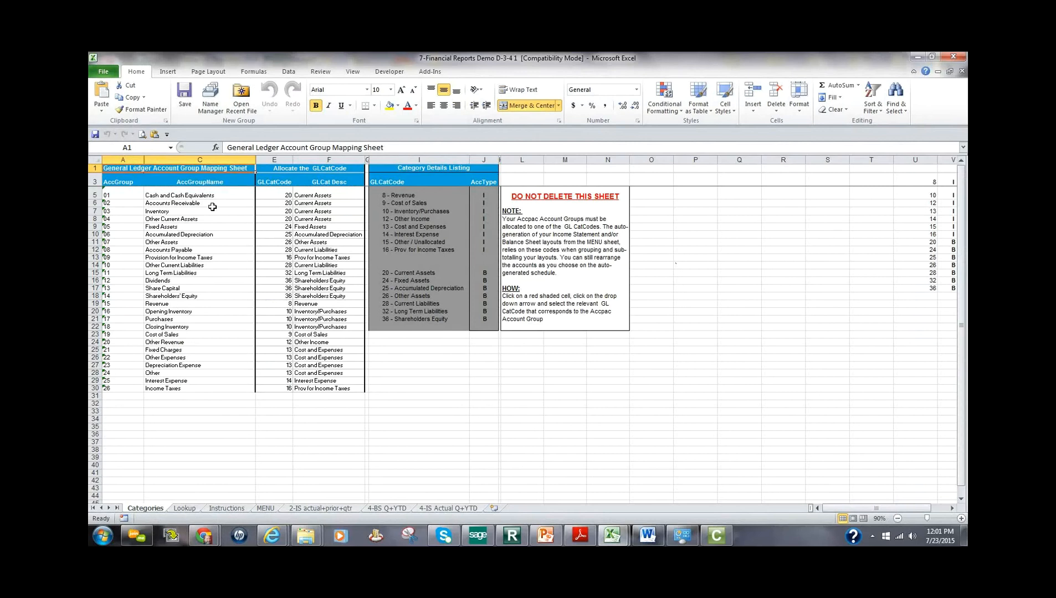
left_click(277, 192)
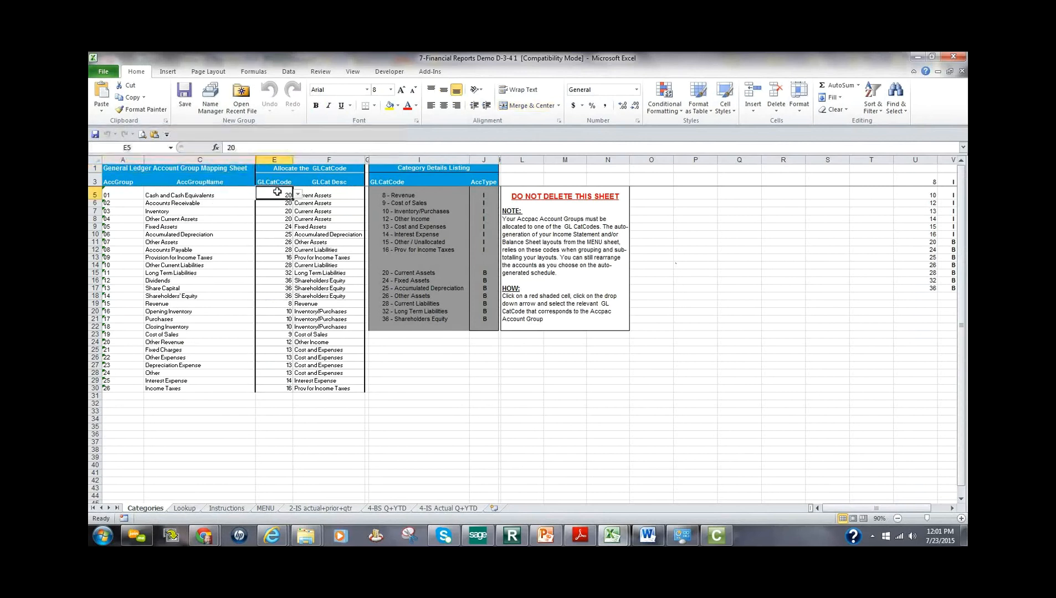
left_click(115, 194)
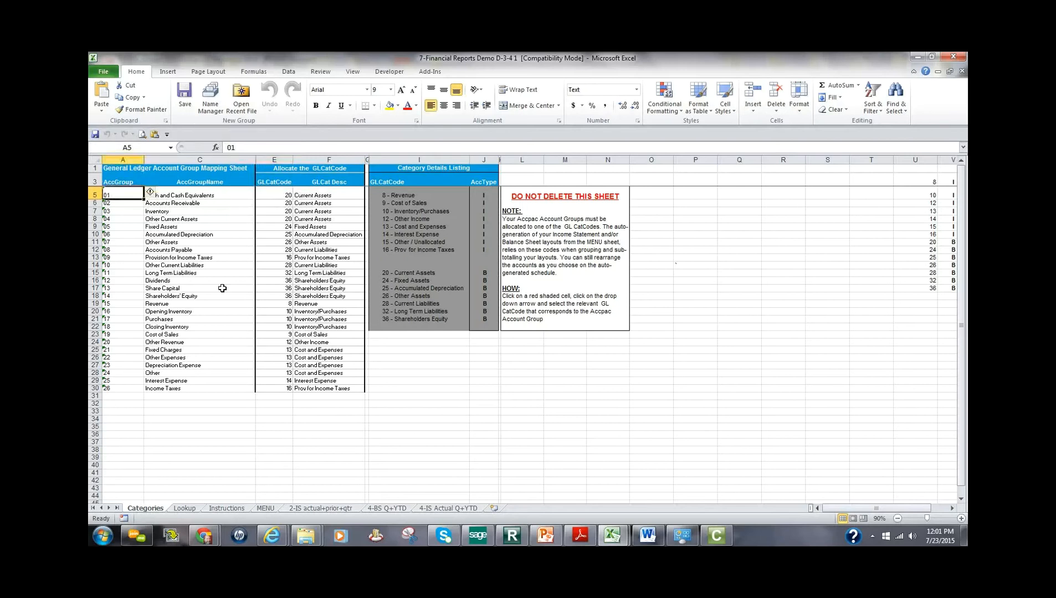
left_click(280, 196)
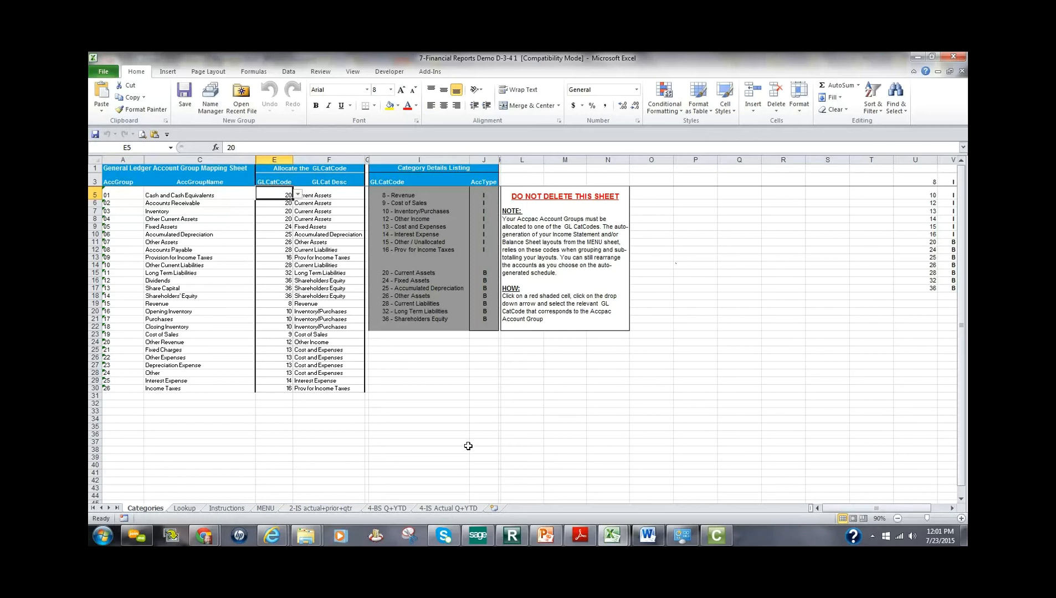
left_click(468, 447)
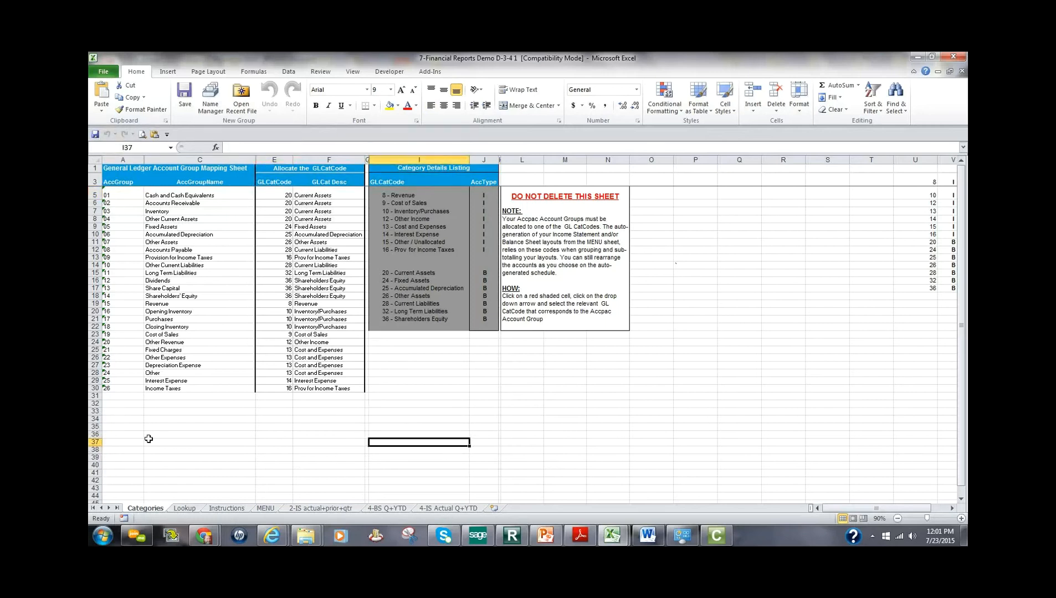
- Review the account data on the Lookup sheet from the first accounts across to the year-to-date and quarterly columns
left_click(184, 509)
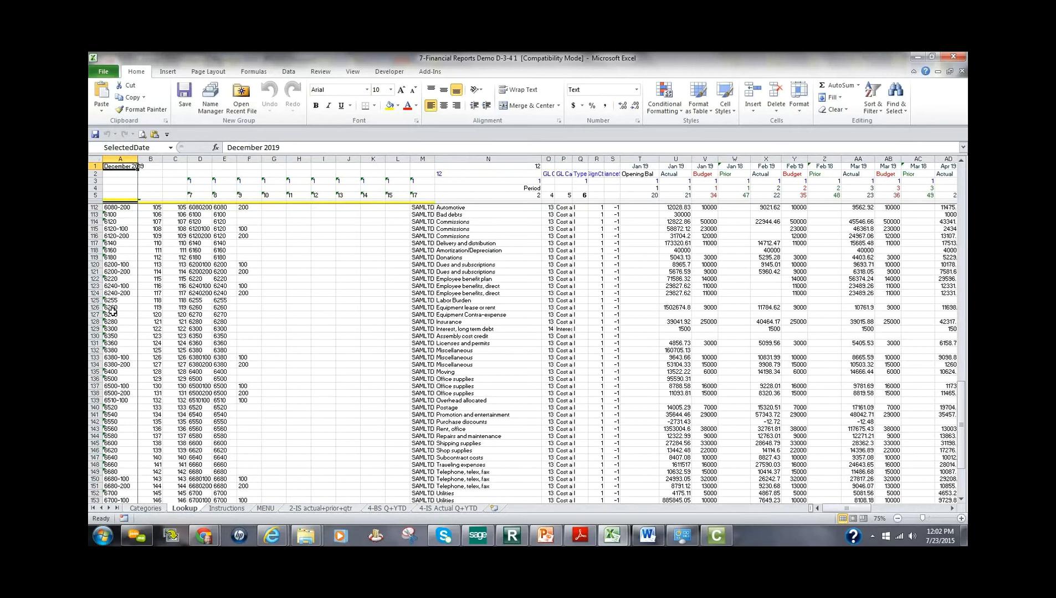
left_click_drag(963, 407, 942, 238)
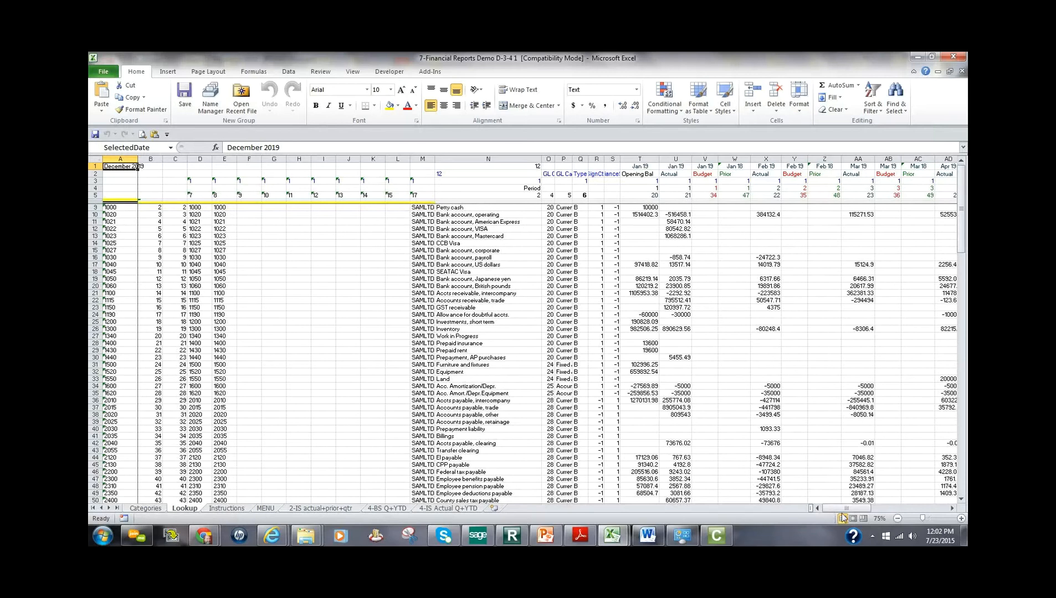
left_click_drag(843, 513, 924, 502)
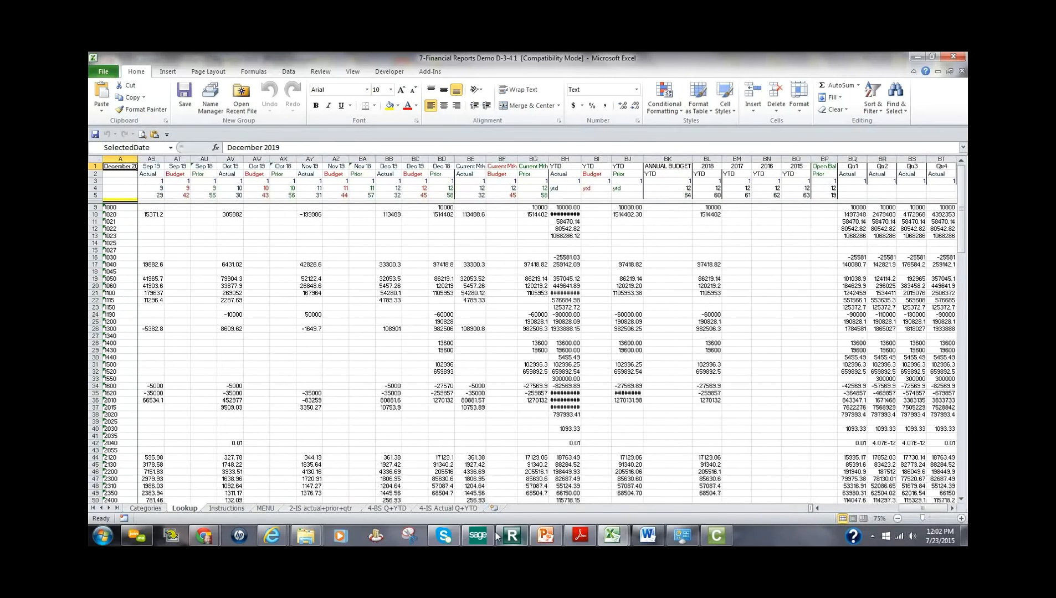
- View the workbook's Instructions sheet and return to the MENU sheet listing the Management Accounts layouts
left_click(229, 508)
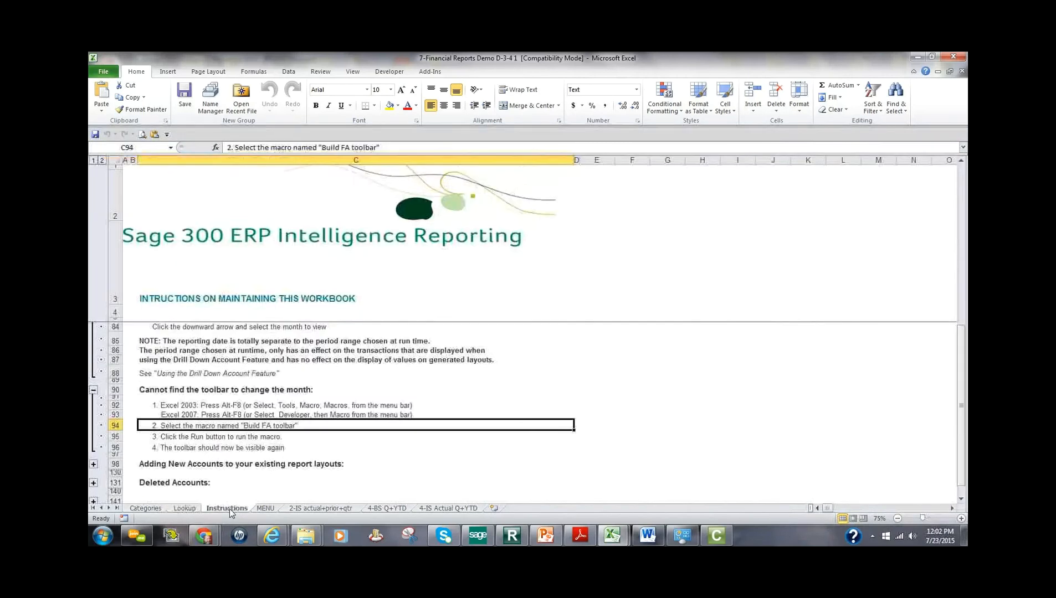
left_click(266, 508)
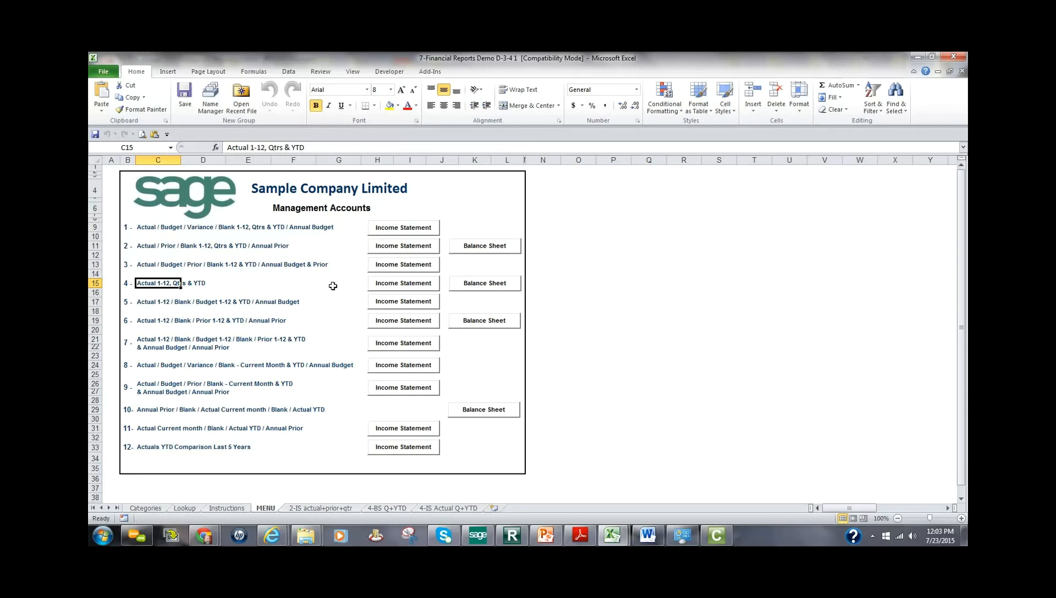
- On the 2-IS actual+prior+qtr income statement, collapse and re-expand the Revenue accounts and toggle the Other Income detail
left_click(327, 509)
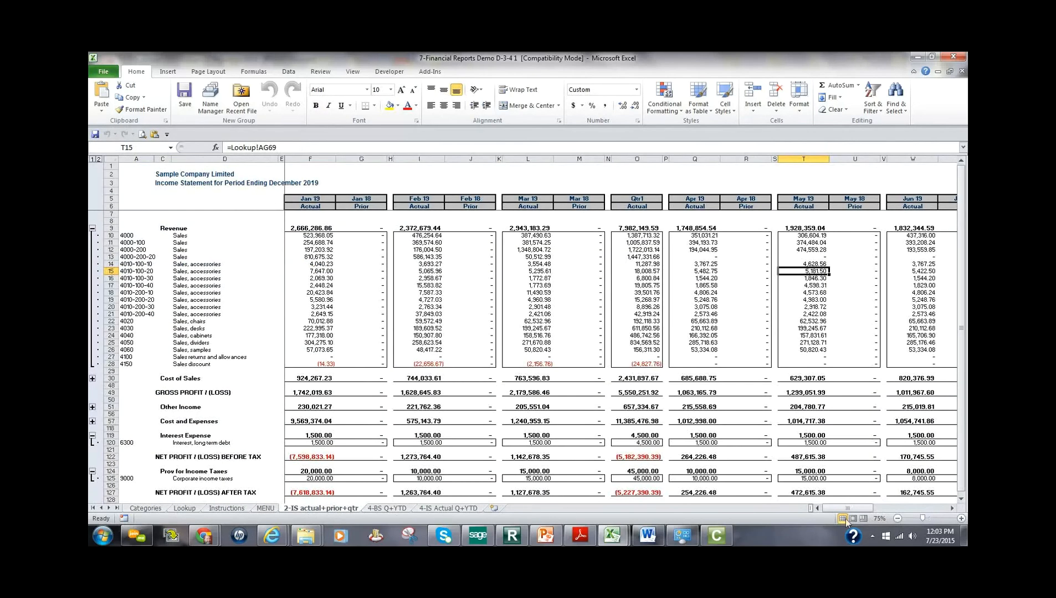
left_click_drag(857, 509, 808, 520)
left_click(93, 228)
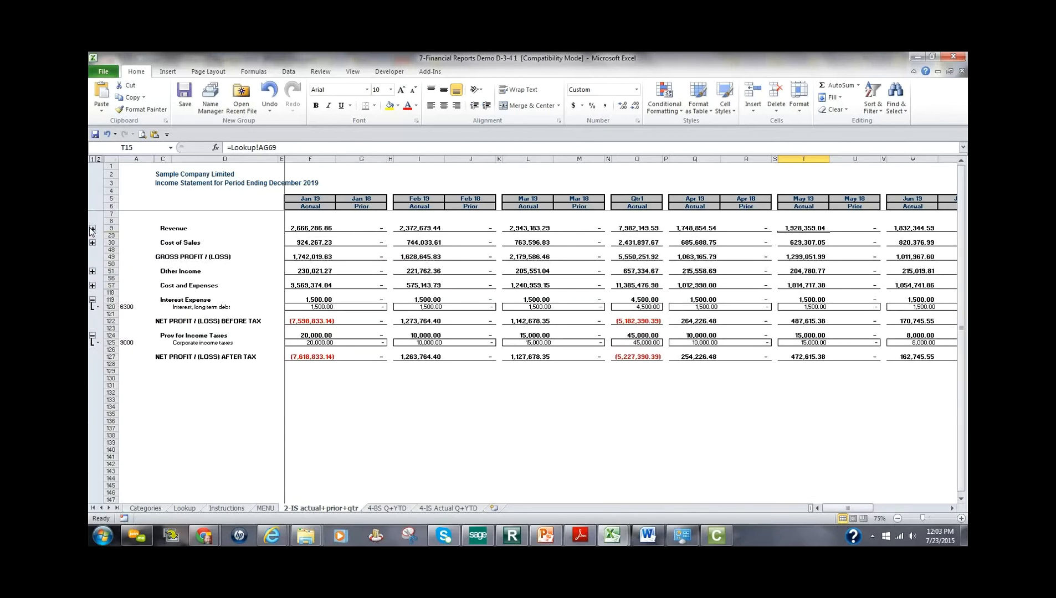
left_click(93, 228)
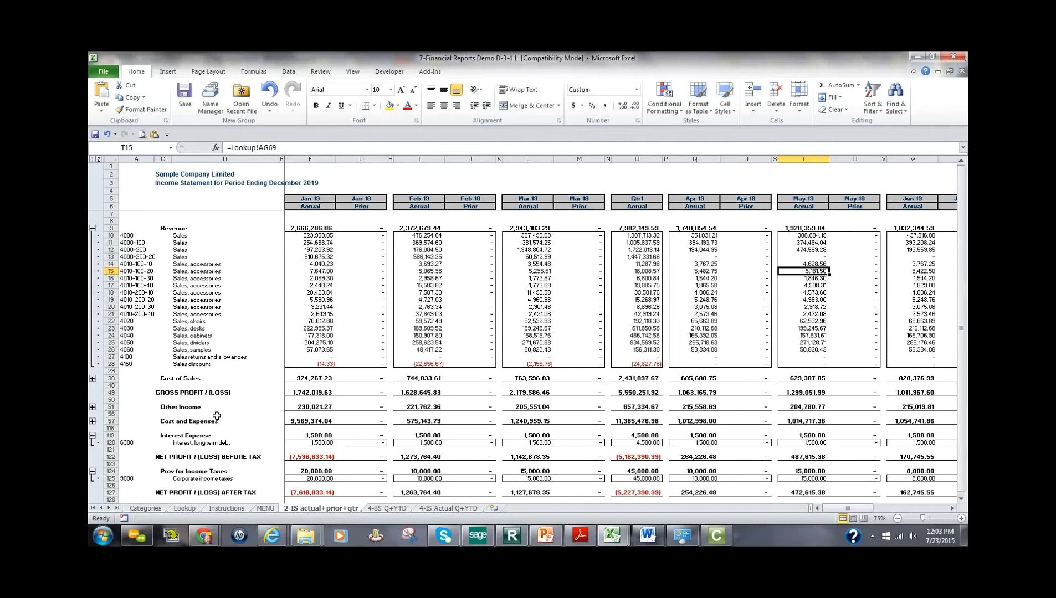
left_click(93, 406)
left_click(94, 406)
- Select the Jan 18 Prior column of the income statement, check the layout options on the MENU sheet and return to the statement
left_click(356, 159)
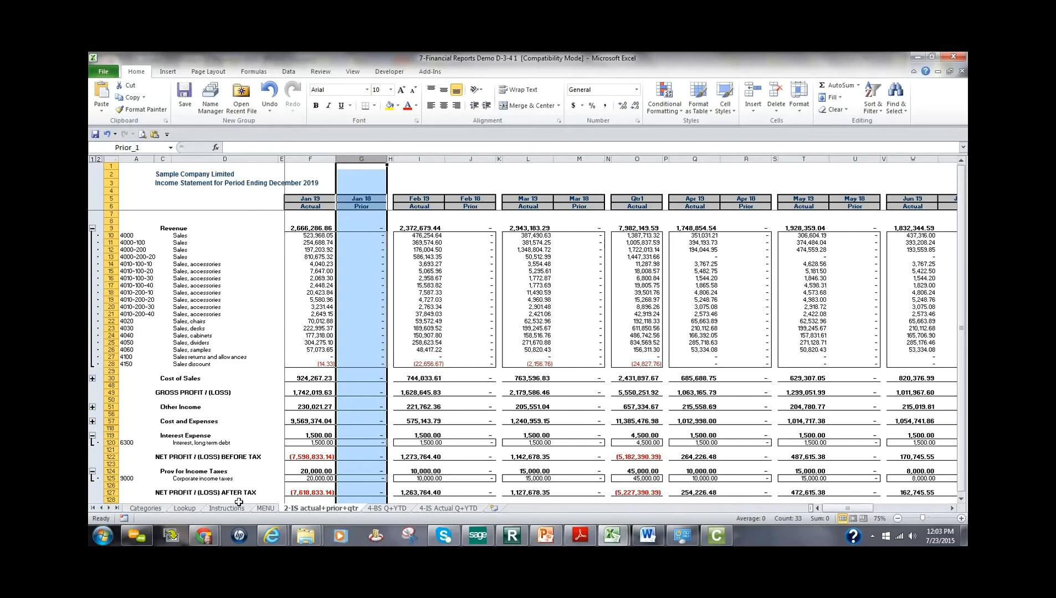
left_click(265, 508)
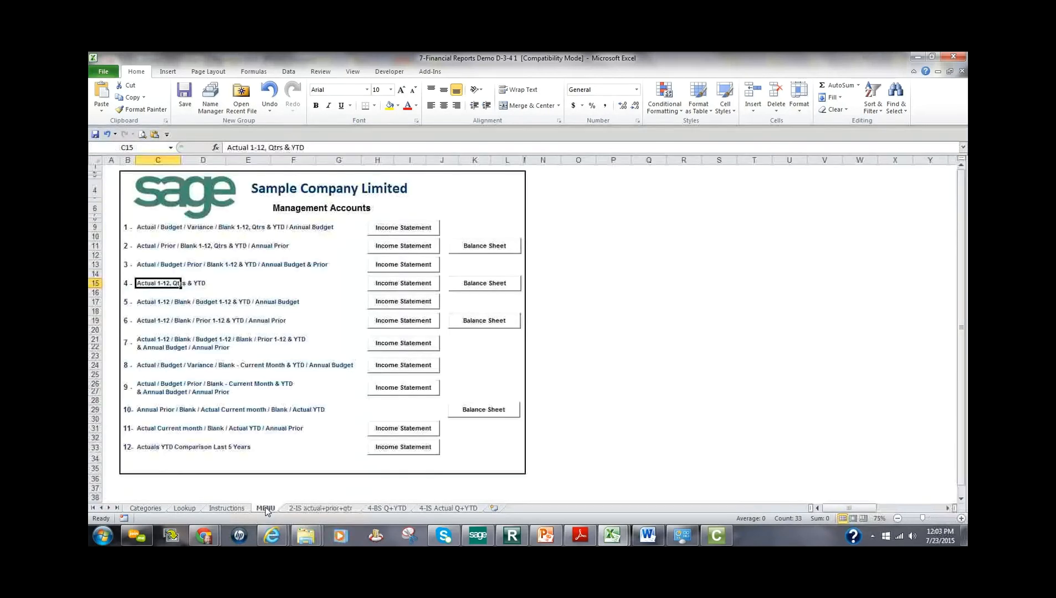
left_click(305, 511)
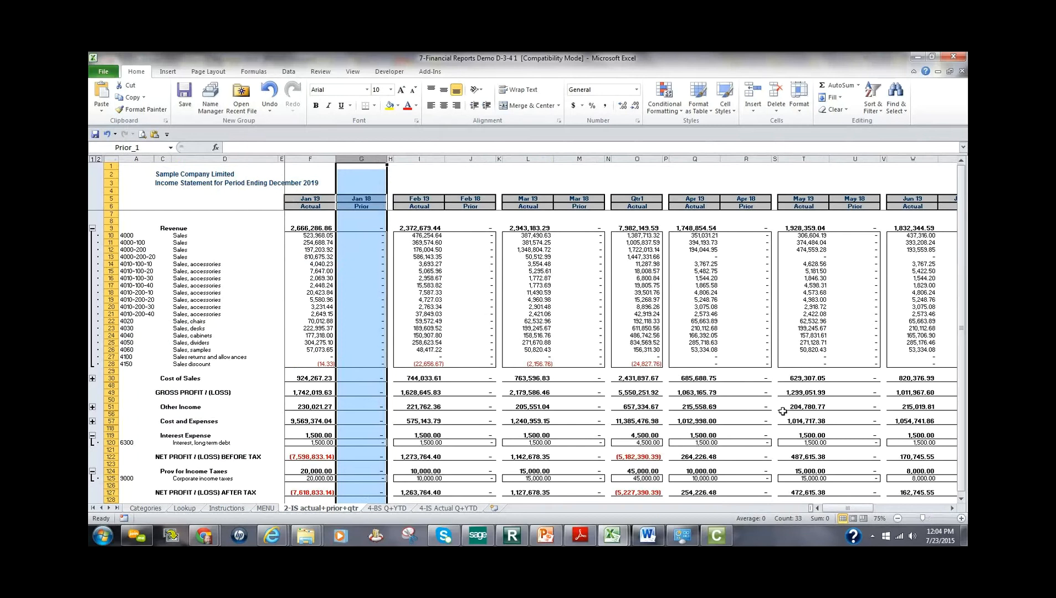
- On the 4-BS Q+YTD balance sheet, expand and collapse the Accumulated Depreciation accounts and view the later quarters
left_click(386, 506)
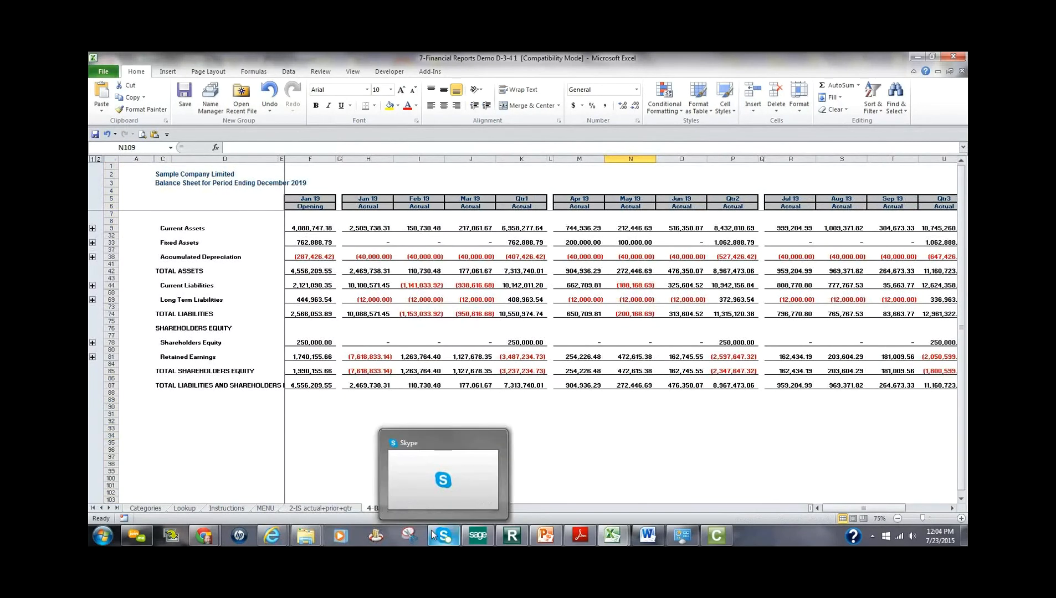
left_click(727, 463)
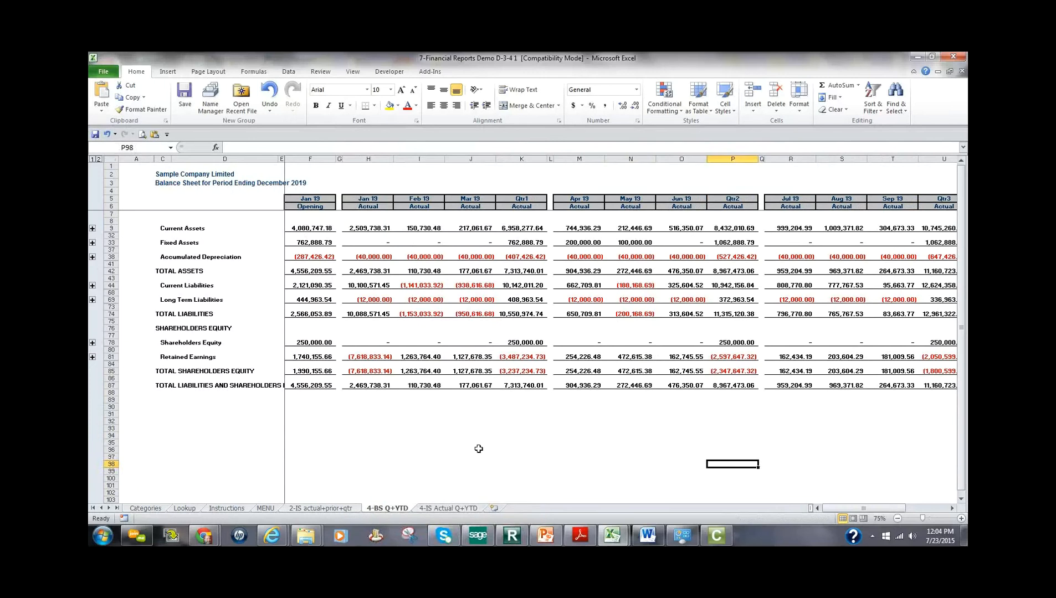
left_click(93, 258)
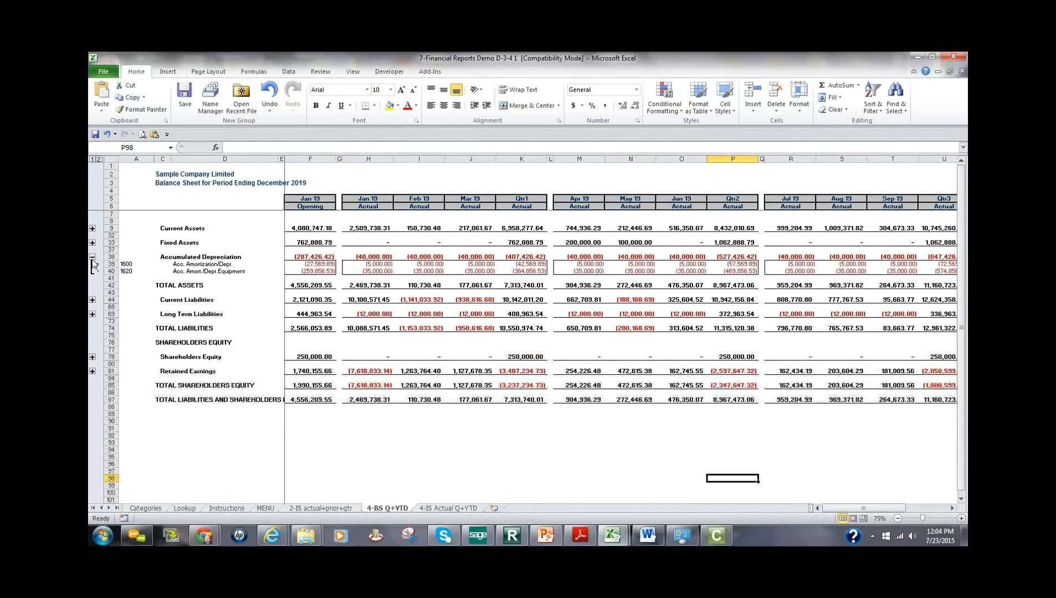
left_click(93, 262)
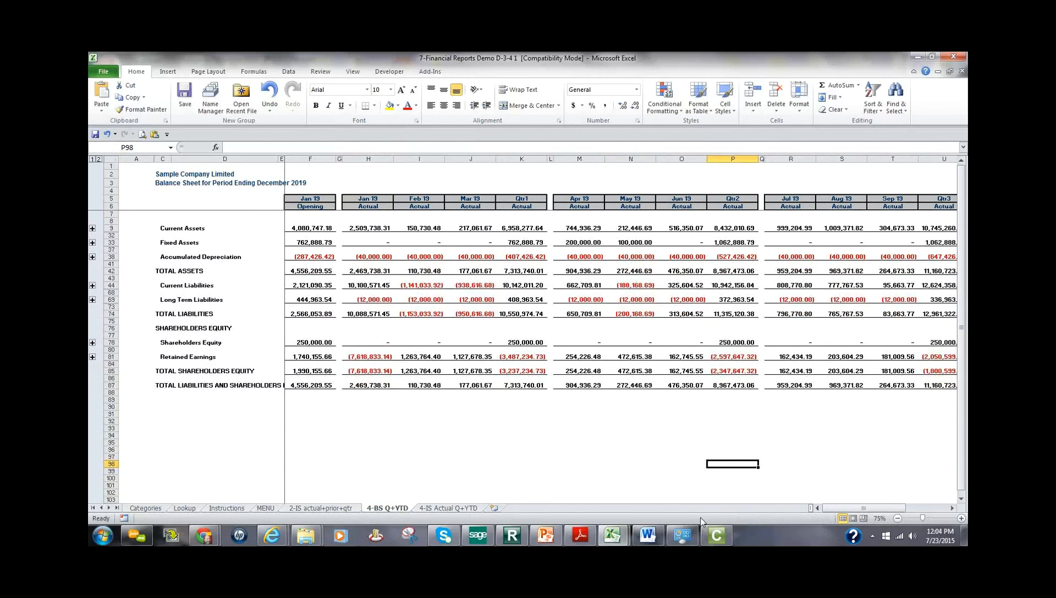
left_click_drag(848, 508, 871, 511)
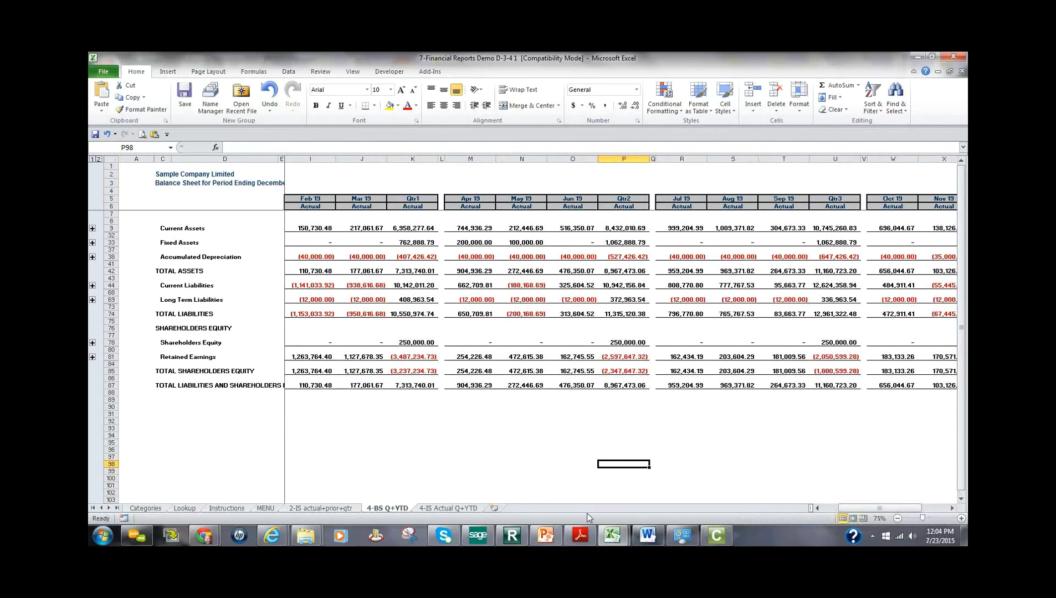
- View the 4-IS Actual Q+YTD income statement and close the 7-Financial Reports workbook without saving changes
left_click(463, 509)
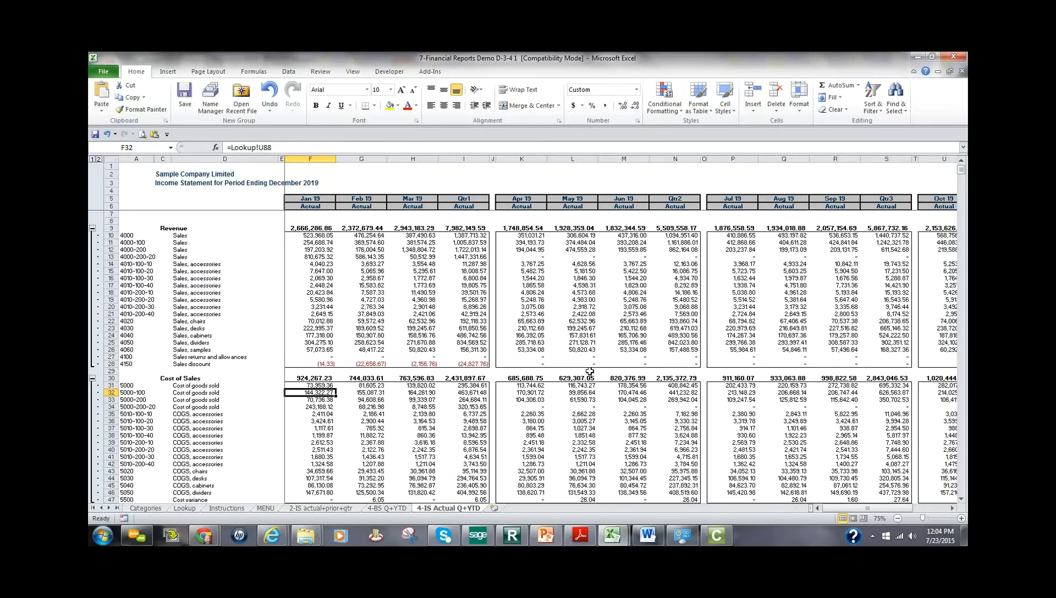
left_click(963, 71)
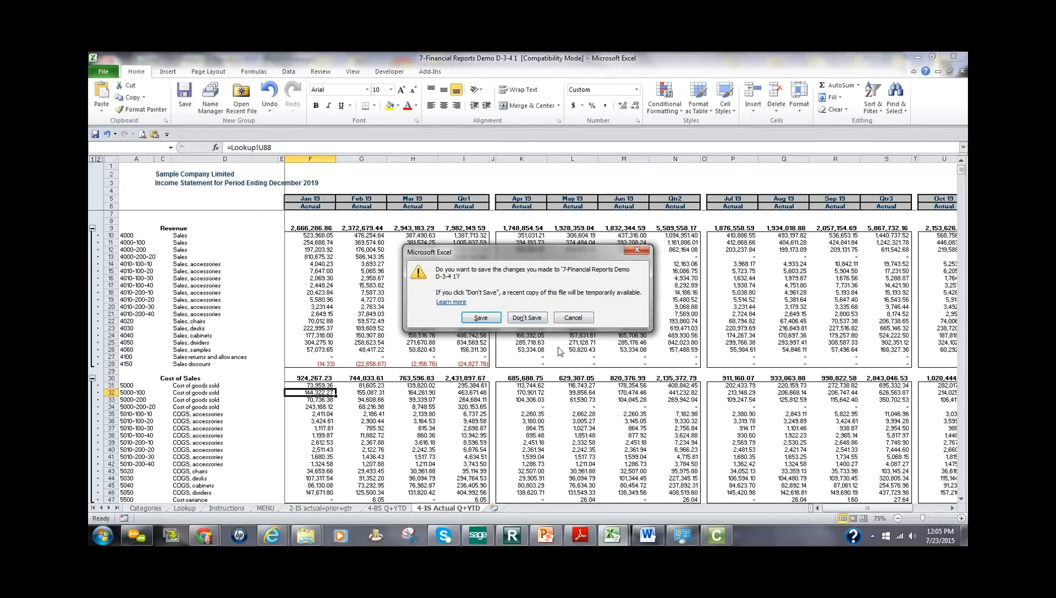
left_click(526, 318)
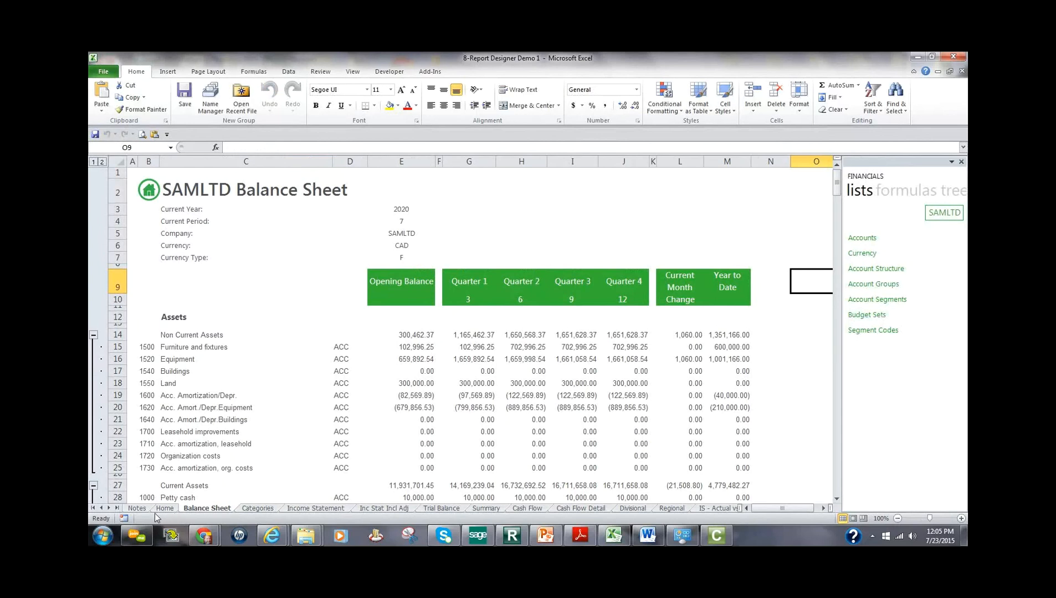
- Switch to the Sage 300 Intelligence Reporting Report Manager and select the 8-Report Designer Demo report
left_click(512, 535)
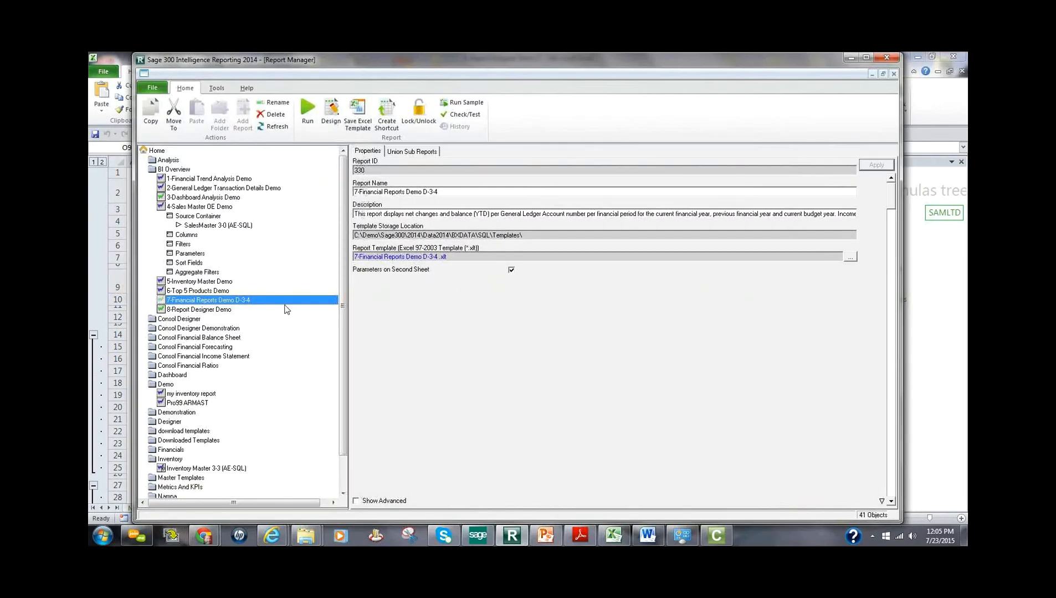
left_click(208, 310)
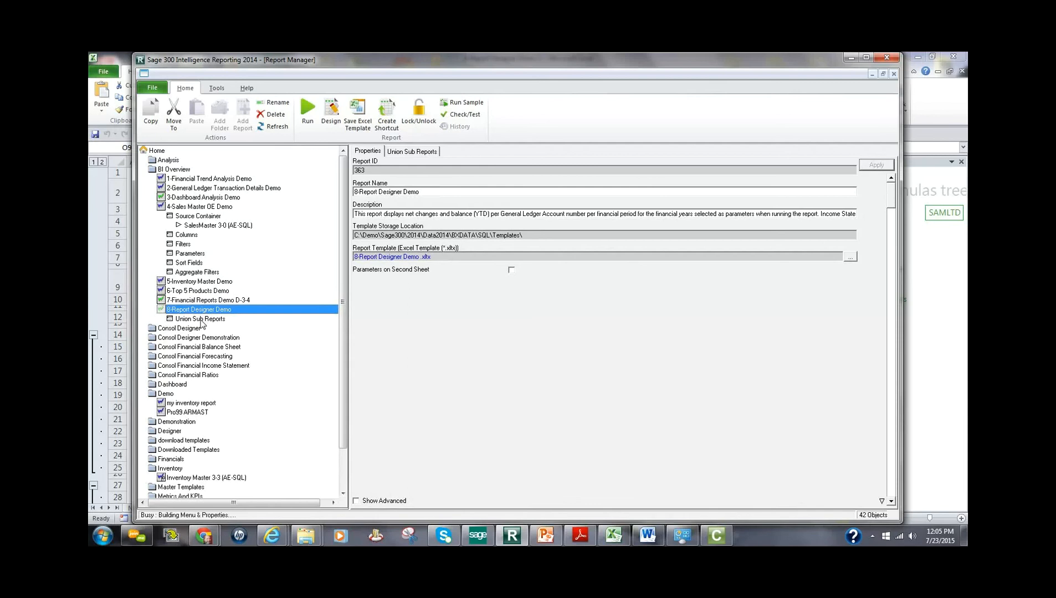
- List the union sub reports of 8-Report Designer Demo, select the FiscYrDetail sub report and switch to the 8-Report Designer Demo 1 workbook in Excel
left_click(201, 320)
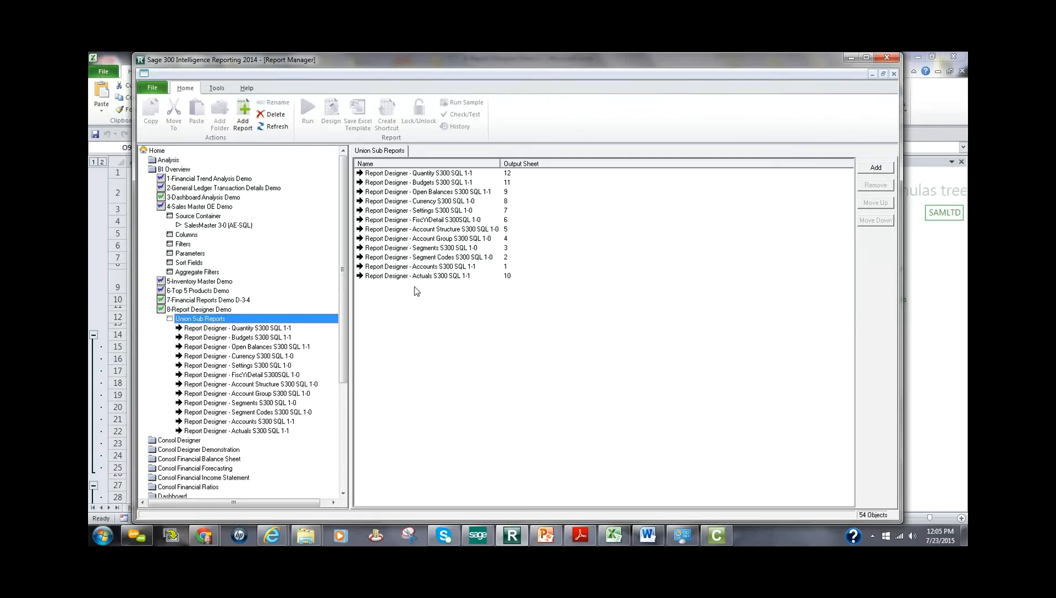
left_click(435, 221)
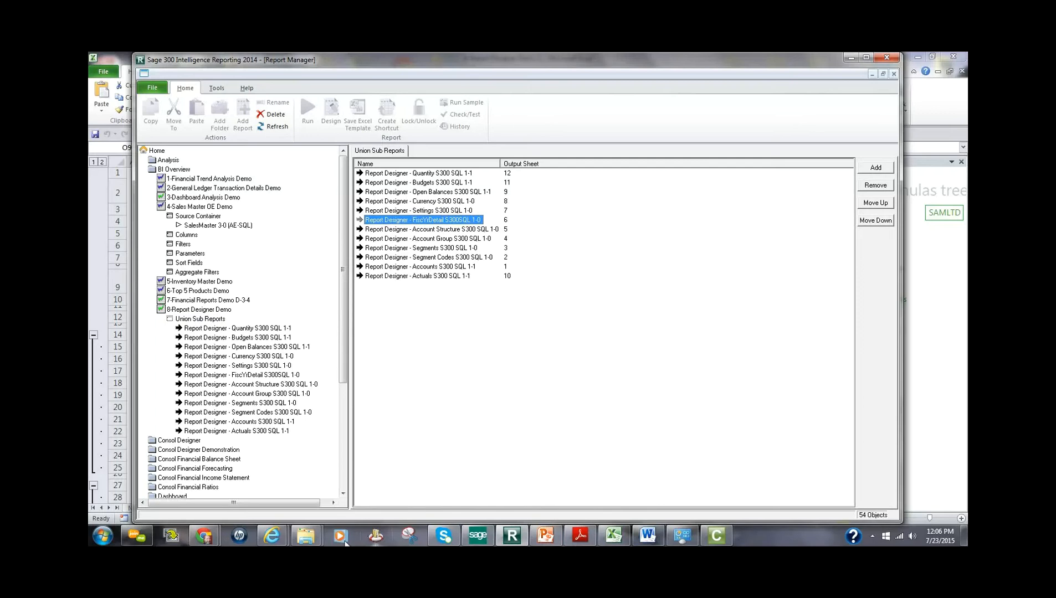
left_click(620, 543)
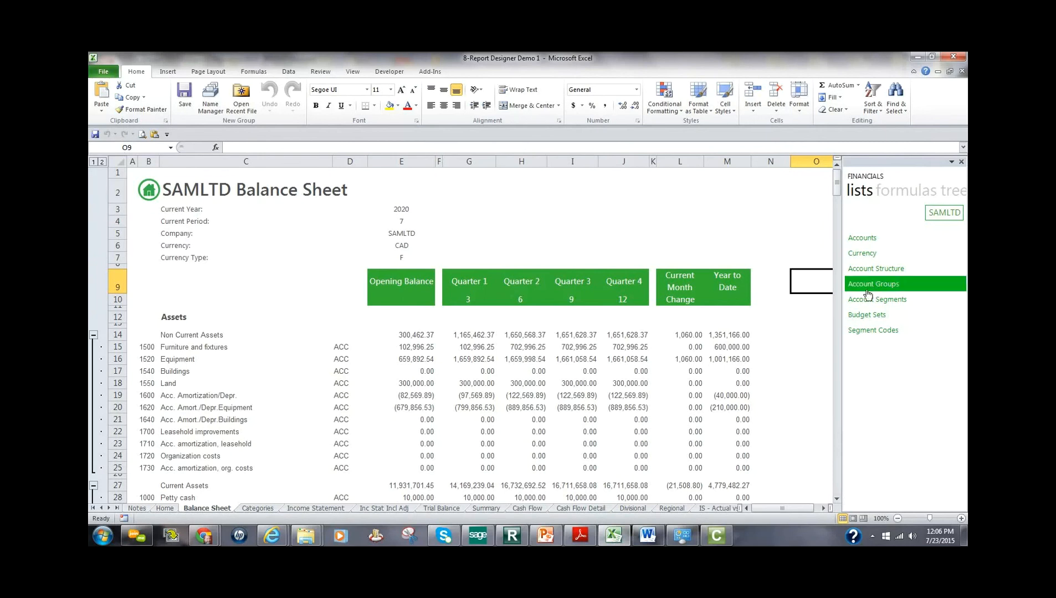
- On the Balance Sheet, collapse the Non Current Assets and Current Assets groups, and expand Current Assets to view its accounts before collapsing it again
scroll(601, 386, "down", 4)
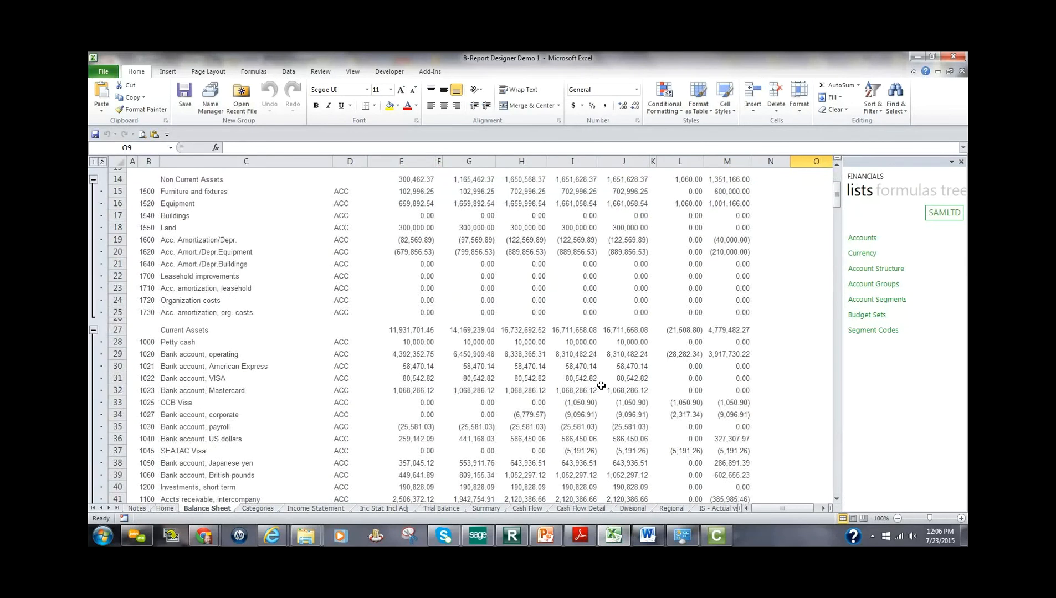
scroll(602, 386, "up", 3)
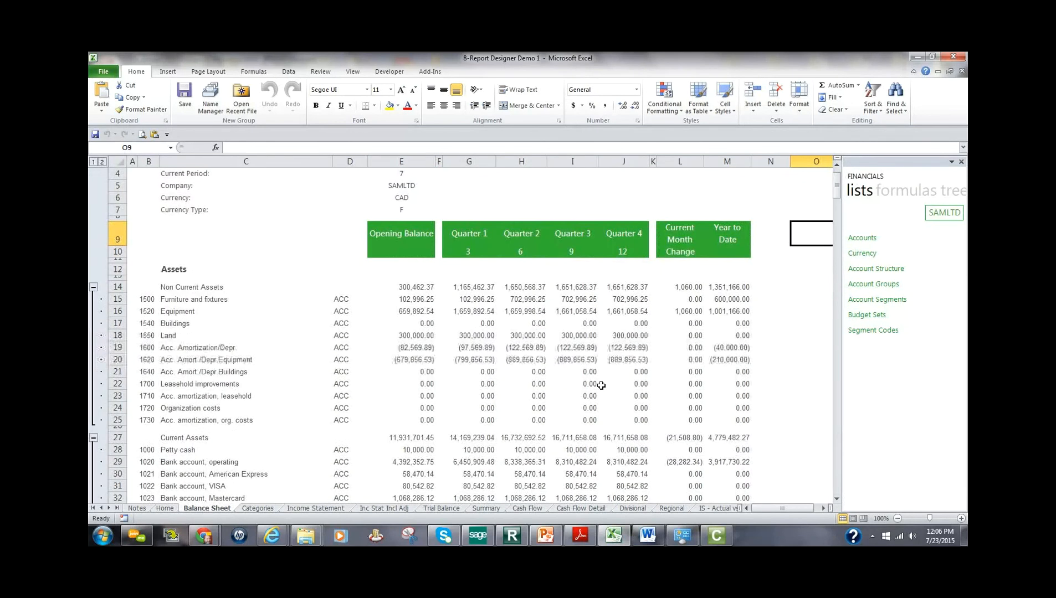
left_click(93, 287)
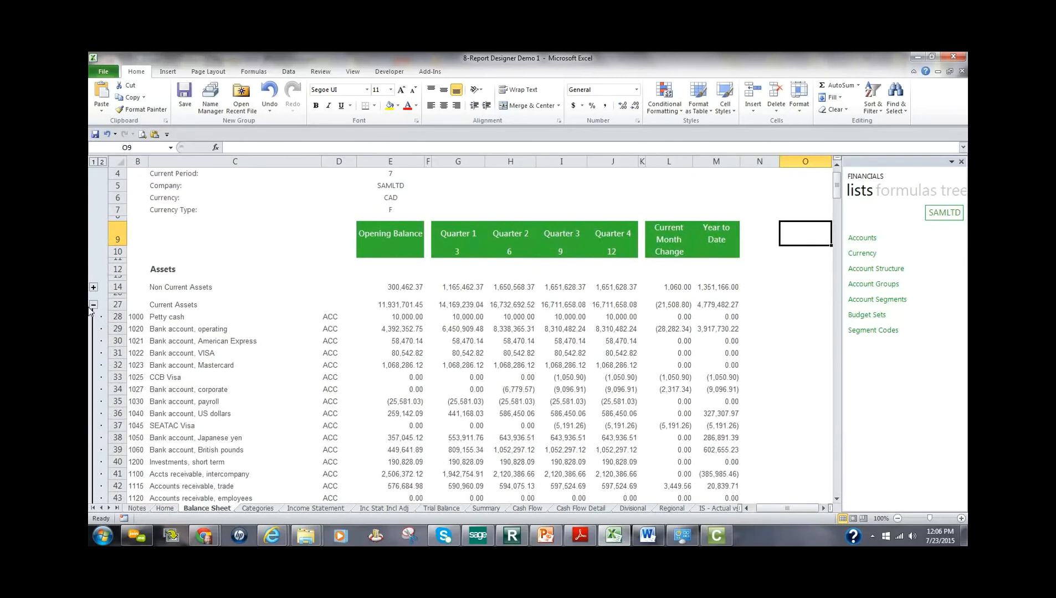
left_click(93, 306)
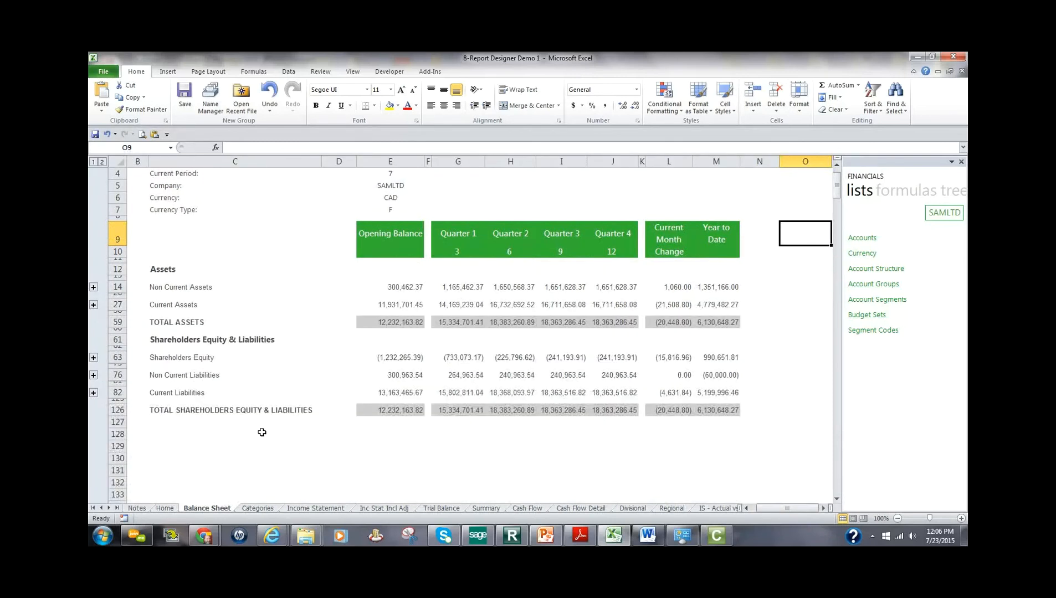
left_click(95, 305)
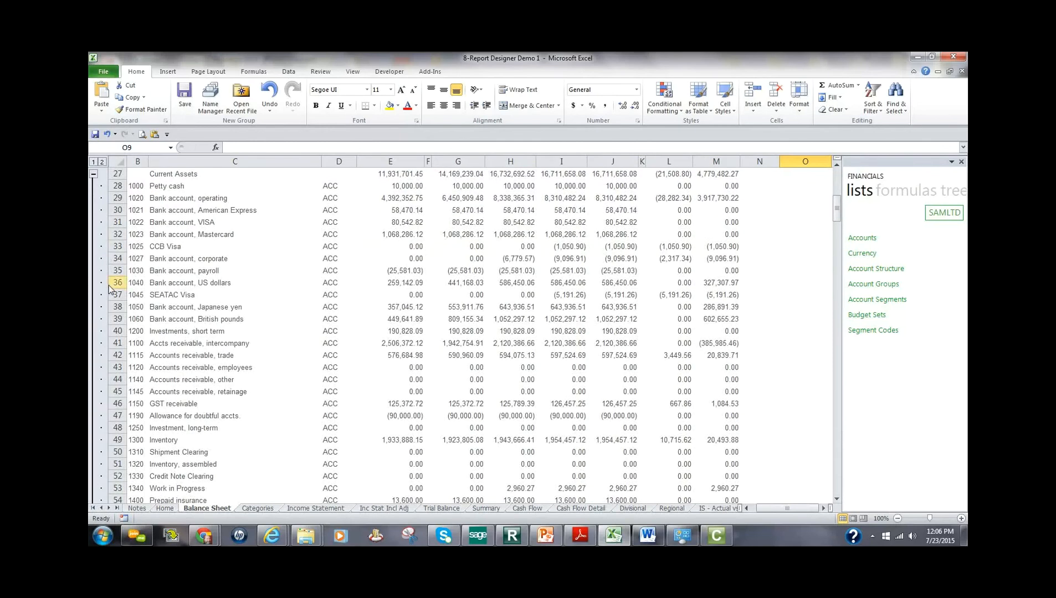
left_click(95, 174)
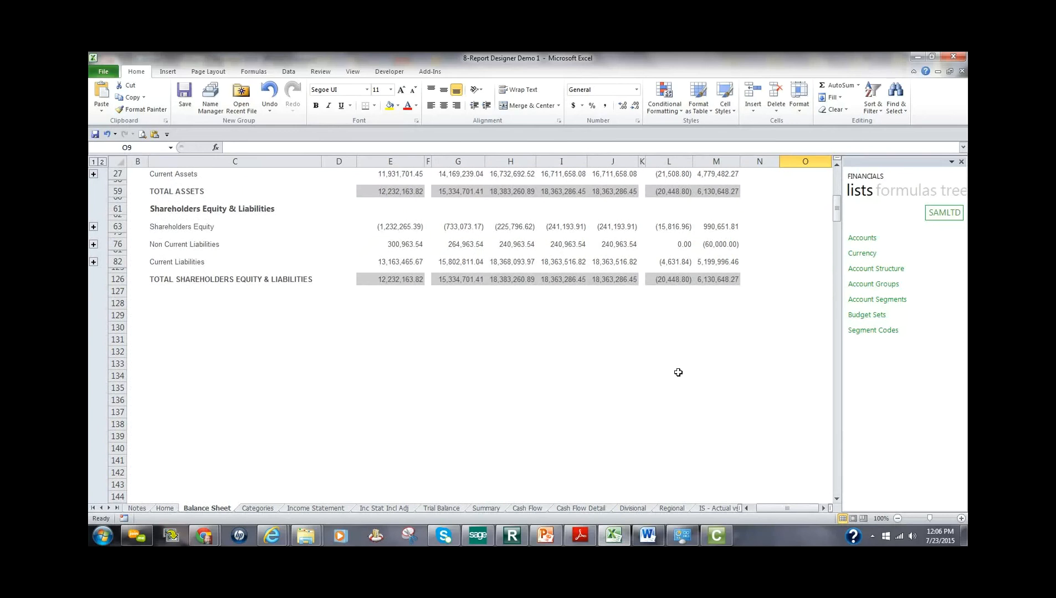
scroll(680, 368, "up", 5)
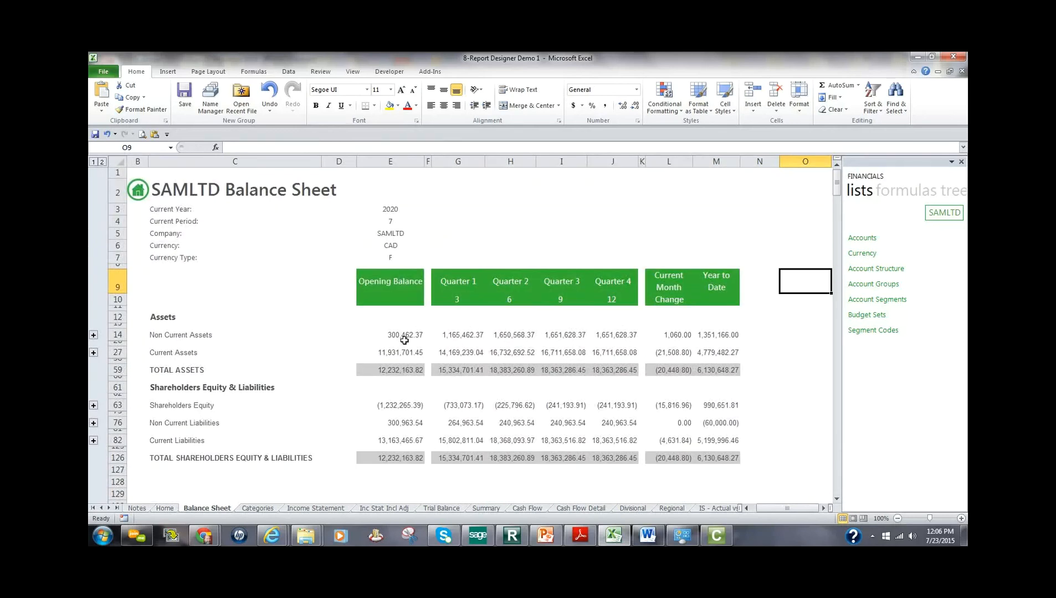
- Expand Non Current Assets and examine the opening balance formula for Furniture and fixtures, including its function arguments and referenced cells
left_click(93, 336)
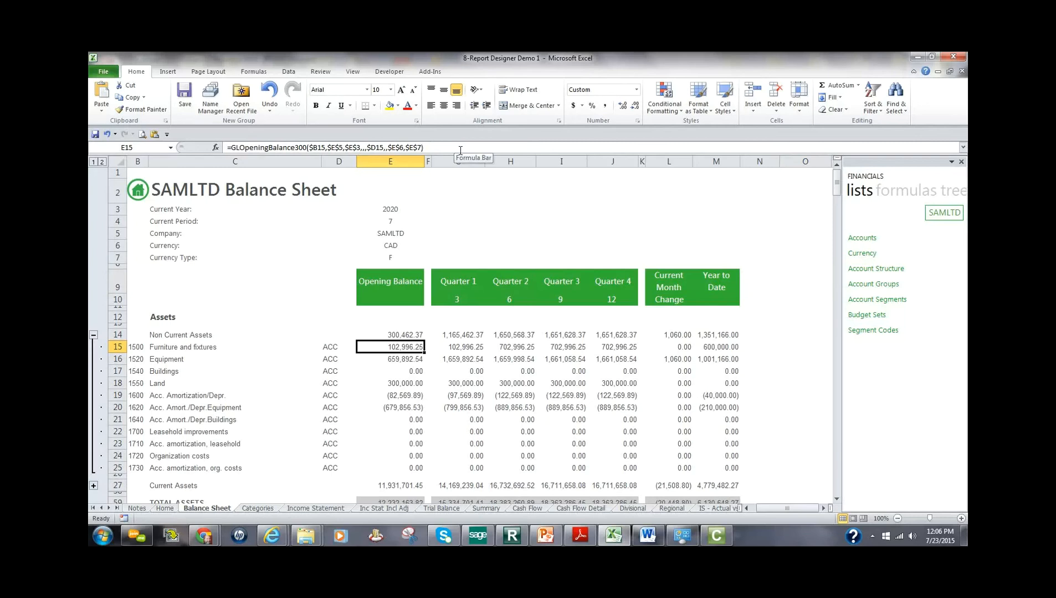
left_click(216, 148)
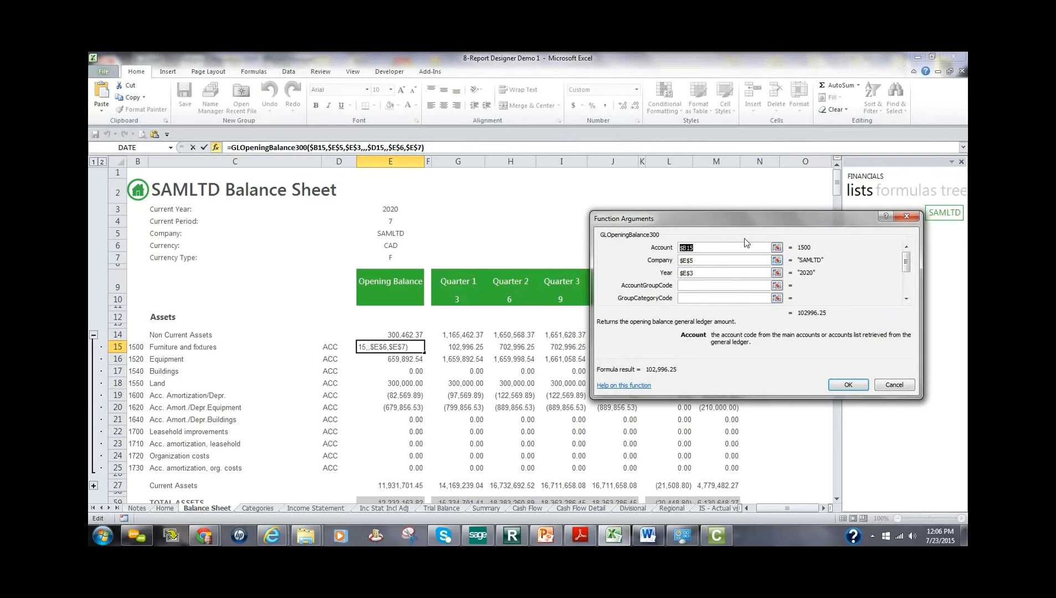
left_click_drag(904, 257, 906, 283)
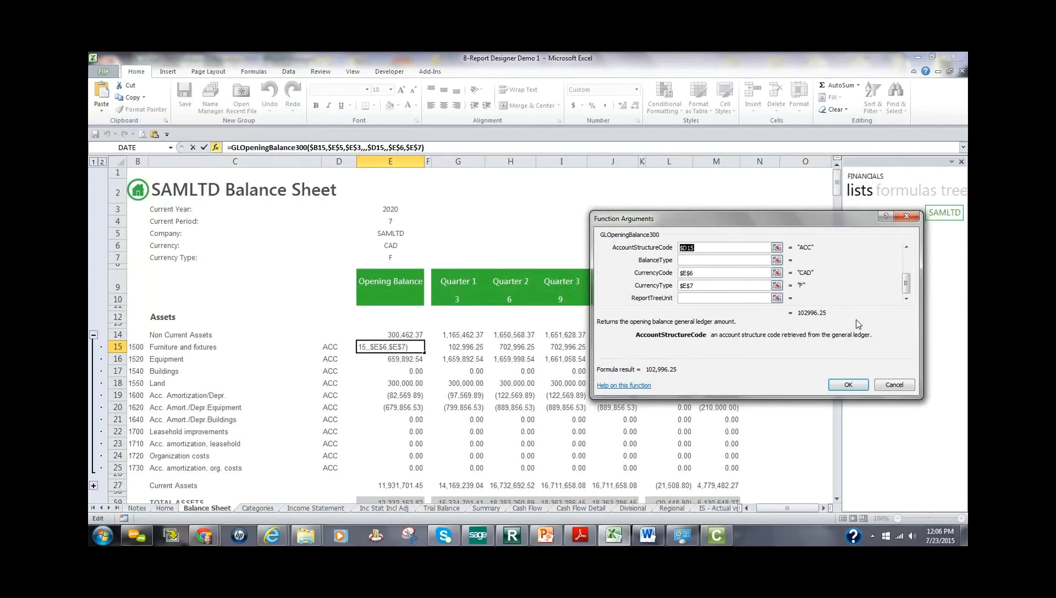
left_click(895, 385)
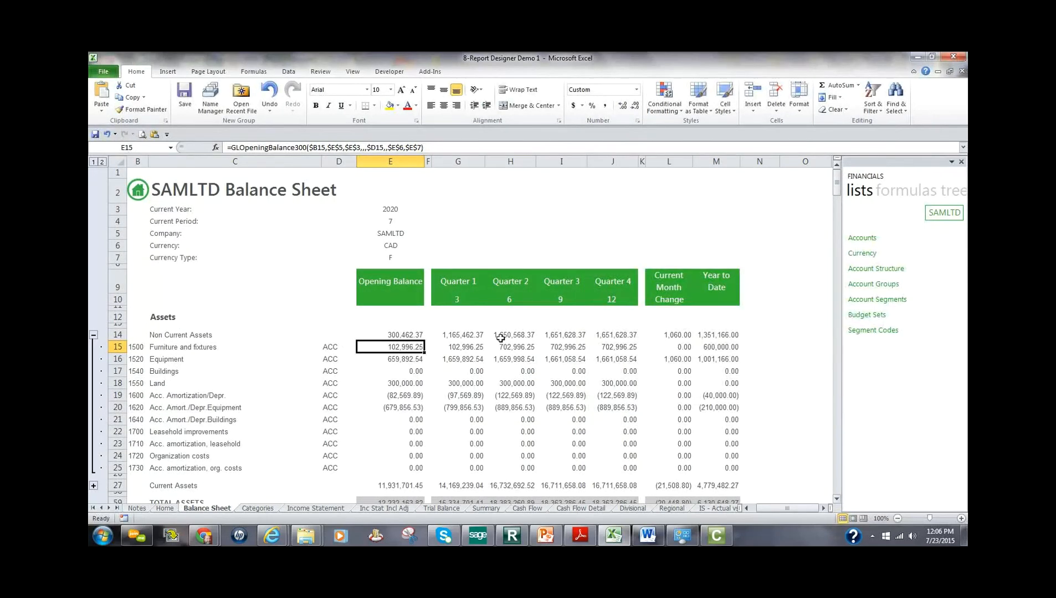
key("F2")
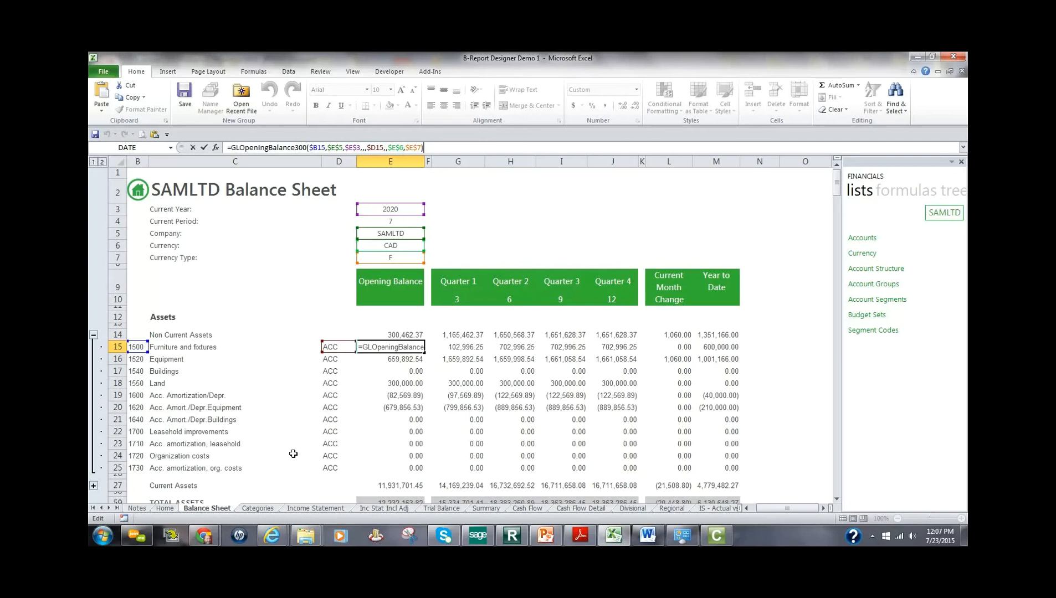
key("Return")
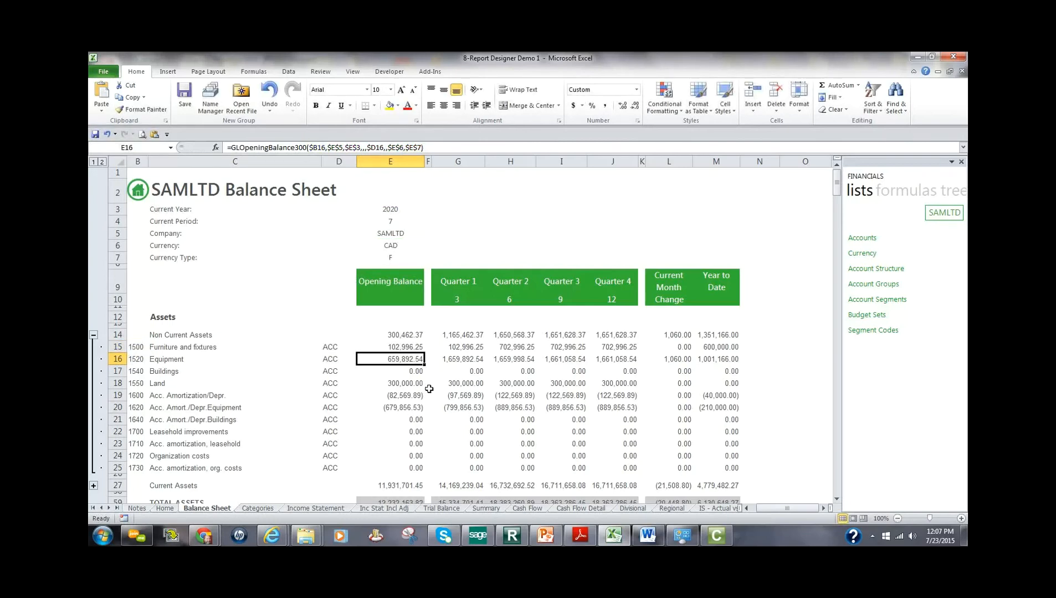
- Inspect the cell contents behind the current period, the Quarter 1 period number and the Quarter 1 total for Non Current Assets
left_click(393, 222)
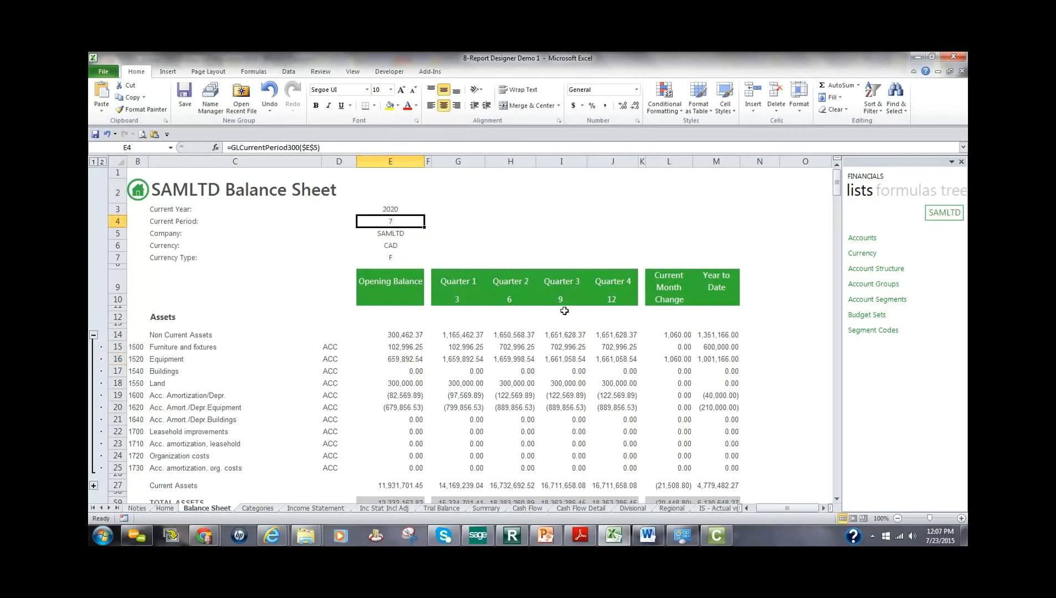
left_click(460, 300)
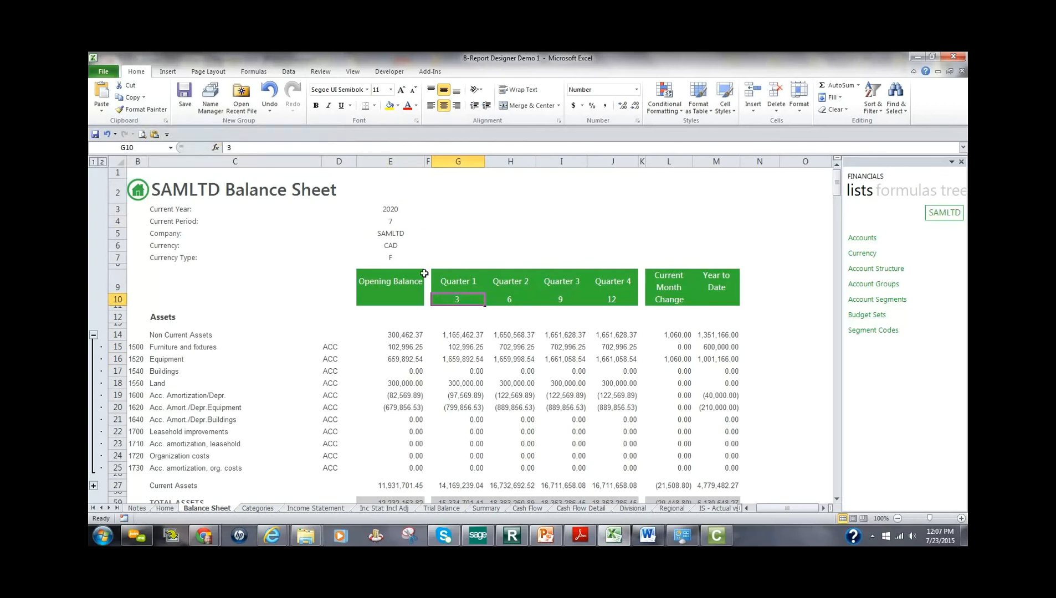
left_click(480, 338)
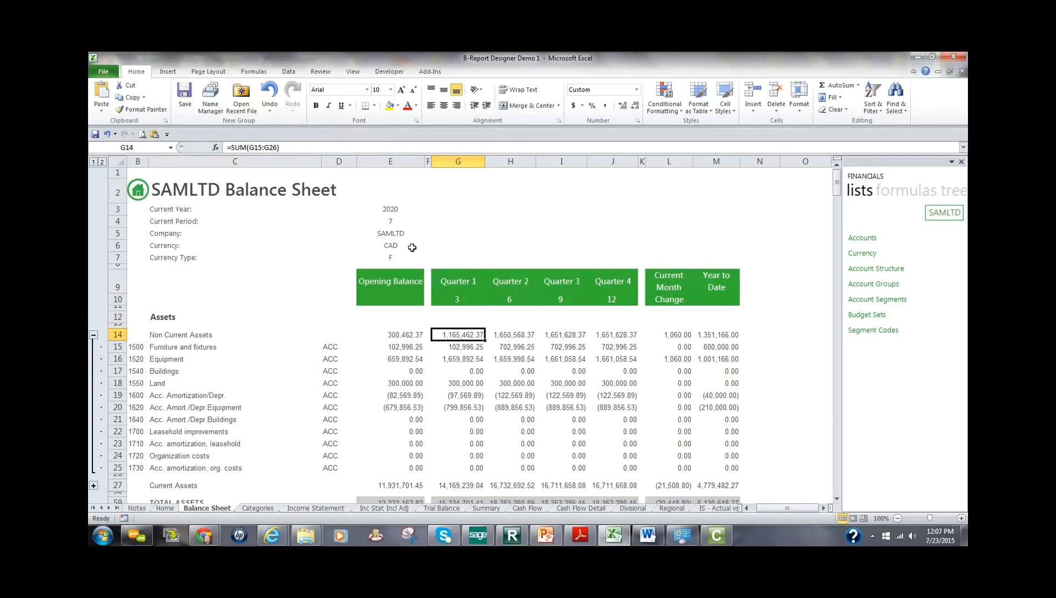
- Examine the Quarter 1 closing balance formula for Furniture and fixtures, its function arguments and referenced cells, without editing it
left_click(466, 349)
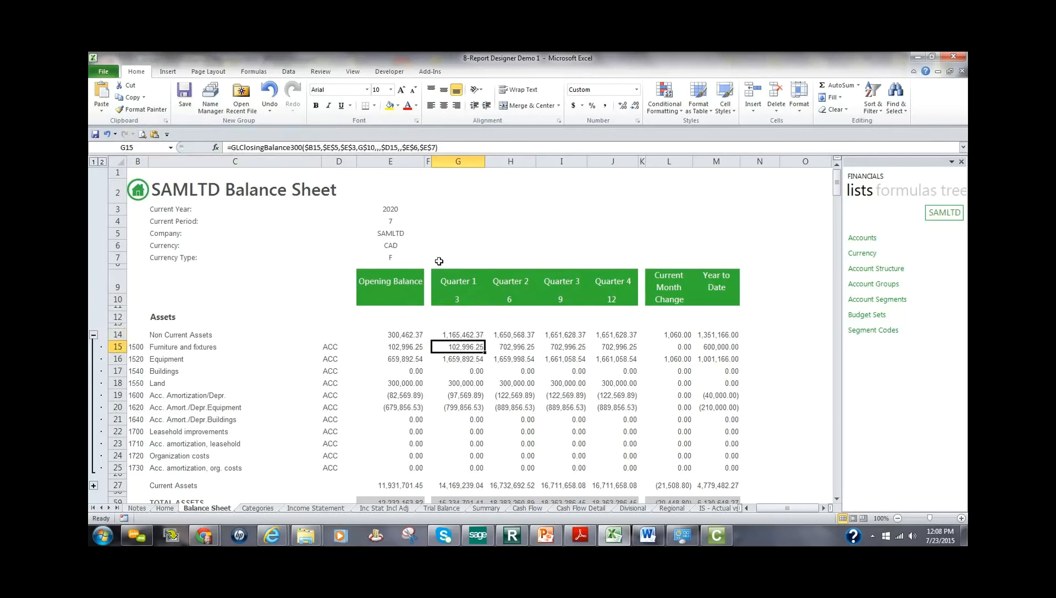
left_click(217, 149)
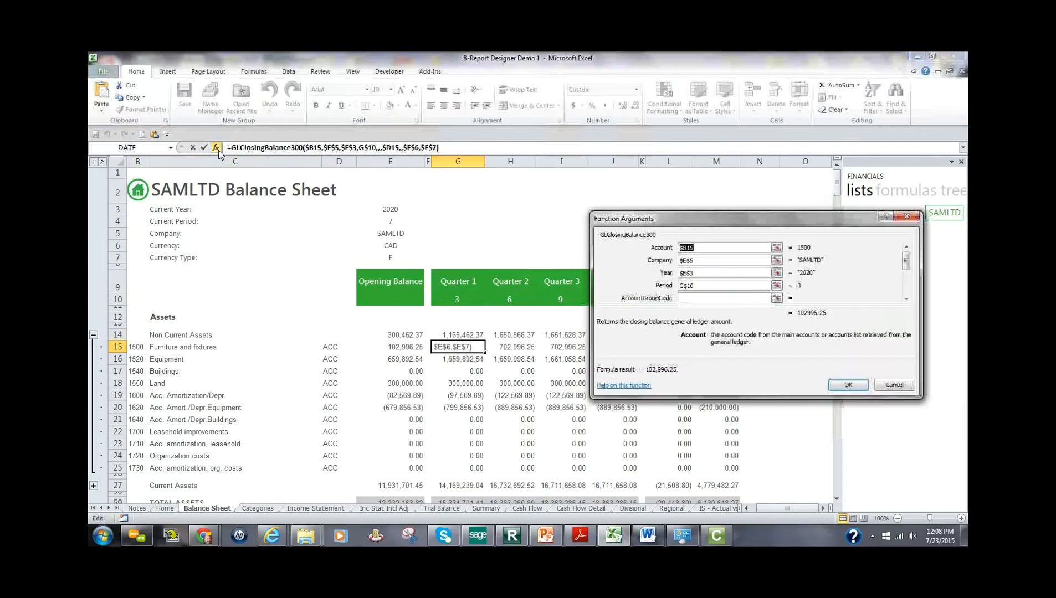
left_click(894, 386)
left_click(453, 150)
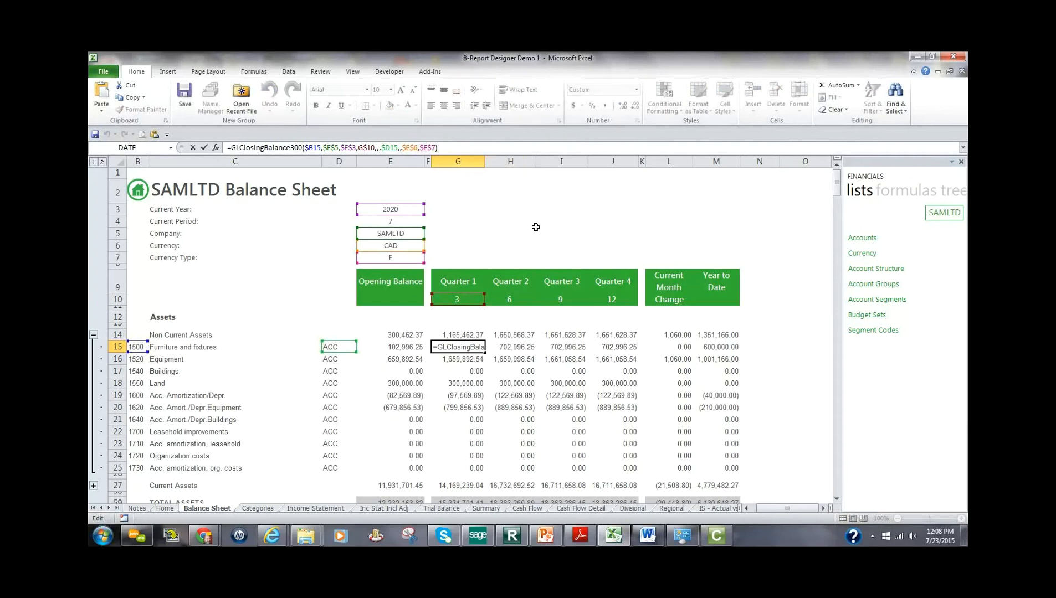
key("Escape")
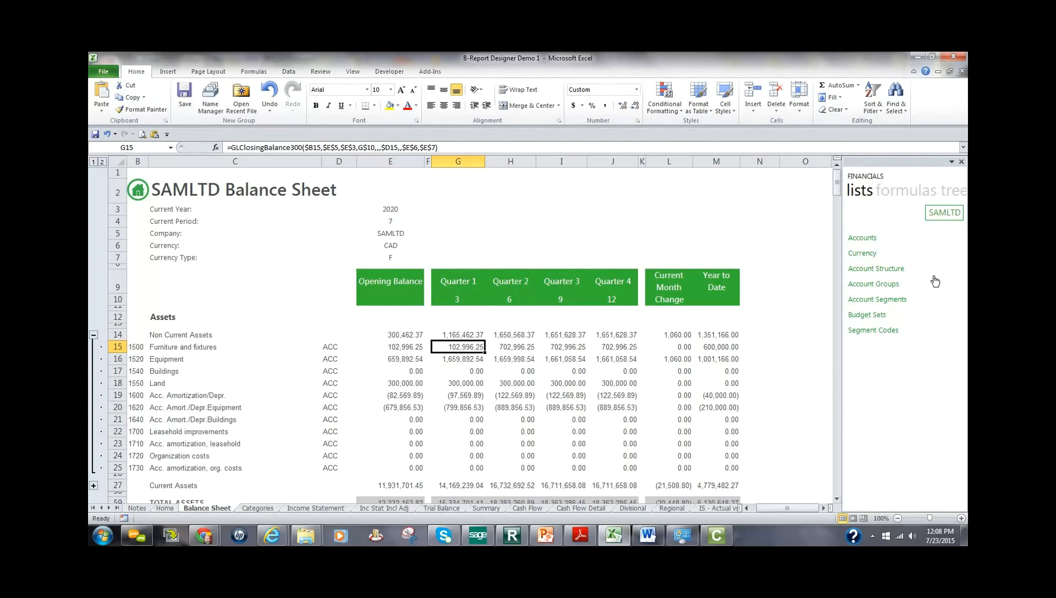
- On the Categories sheet, inspect the YTD formula for Cash and Cash Equivalents and the group name formula for Accounts Receivable
left_click(267, 510)
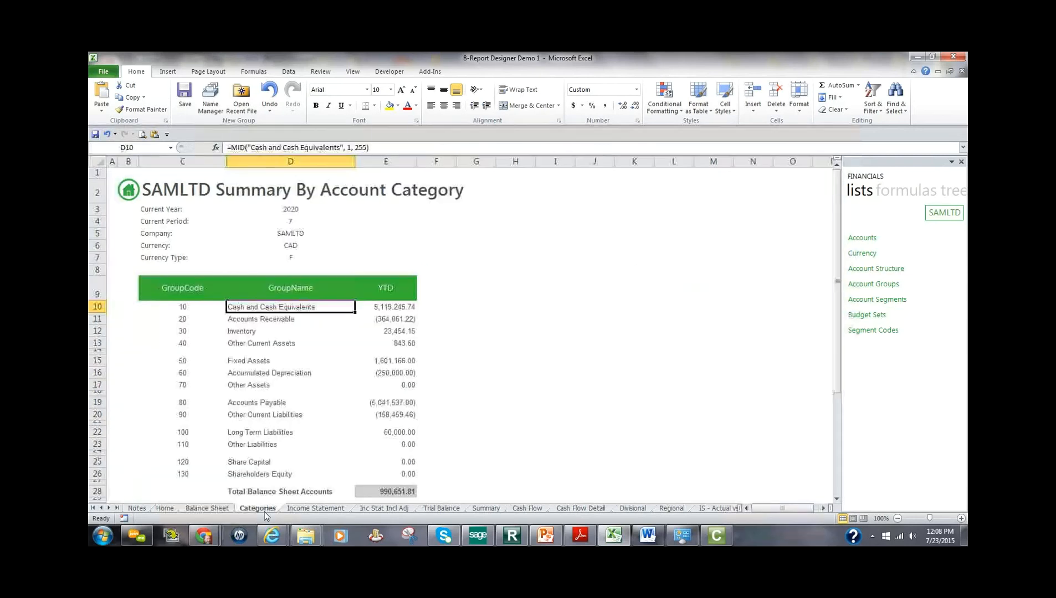
left_click(377, 307)
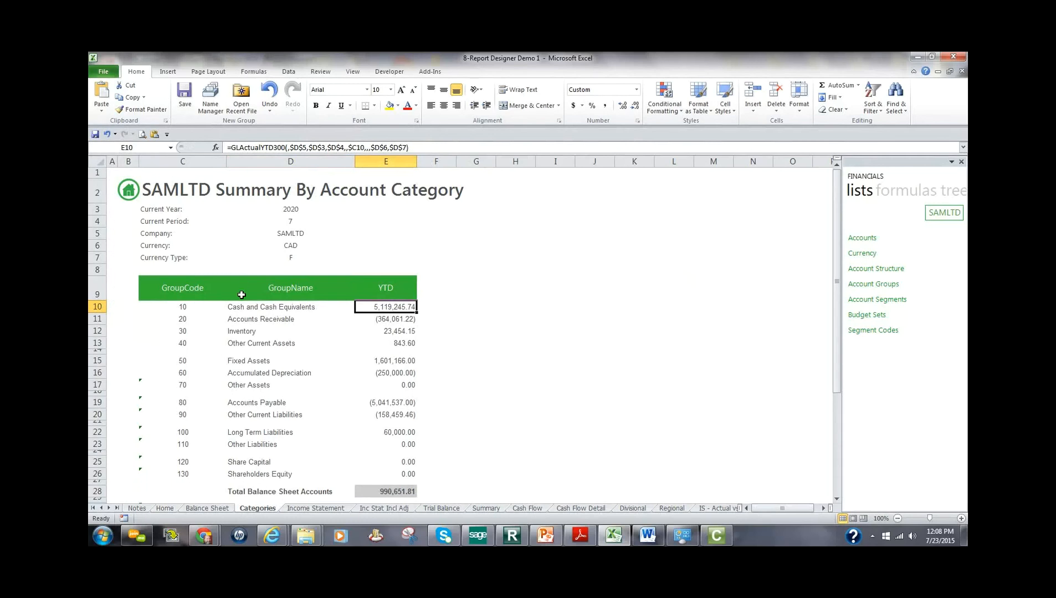
left_click(227, 309)
left_click(230, 320)
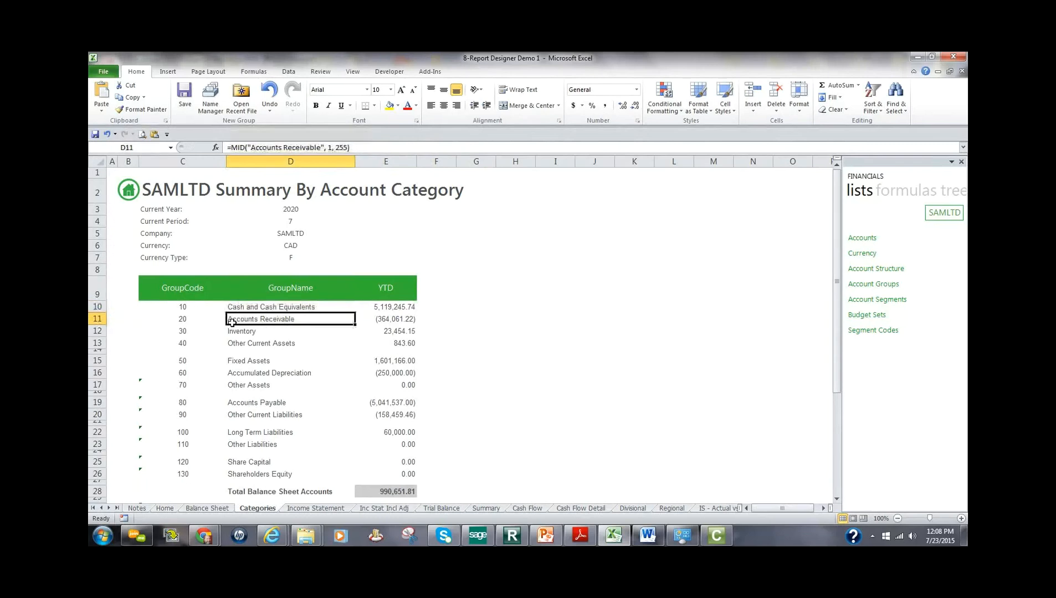
- View the Income Statement sheet and the income statement by division on the Divisional sheet
left_click(311, 510)
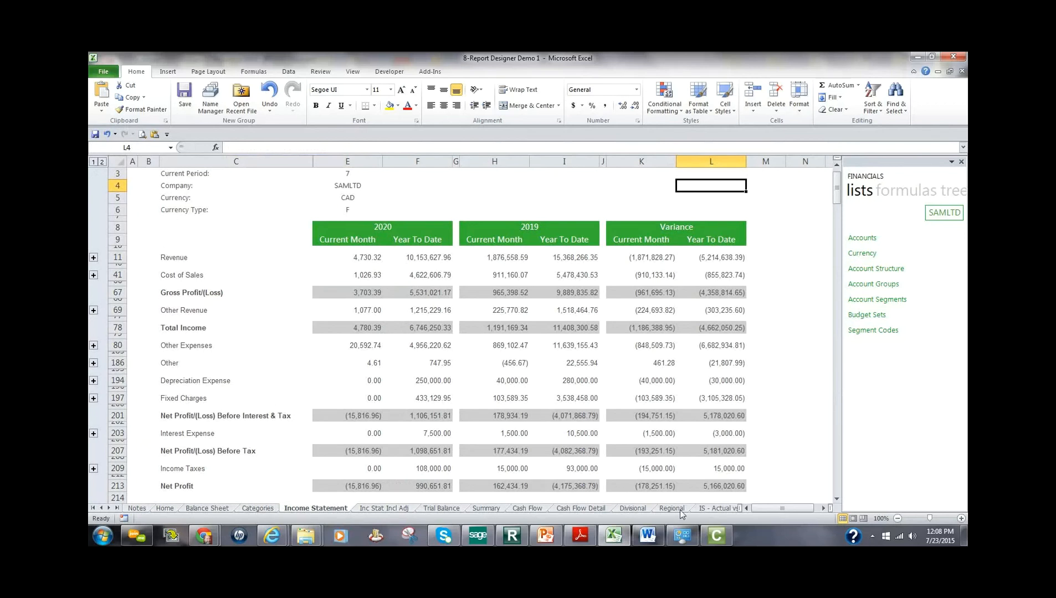
left_click(632, 509)
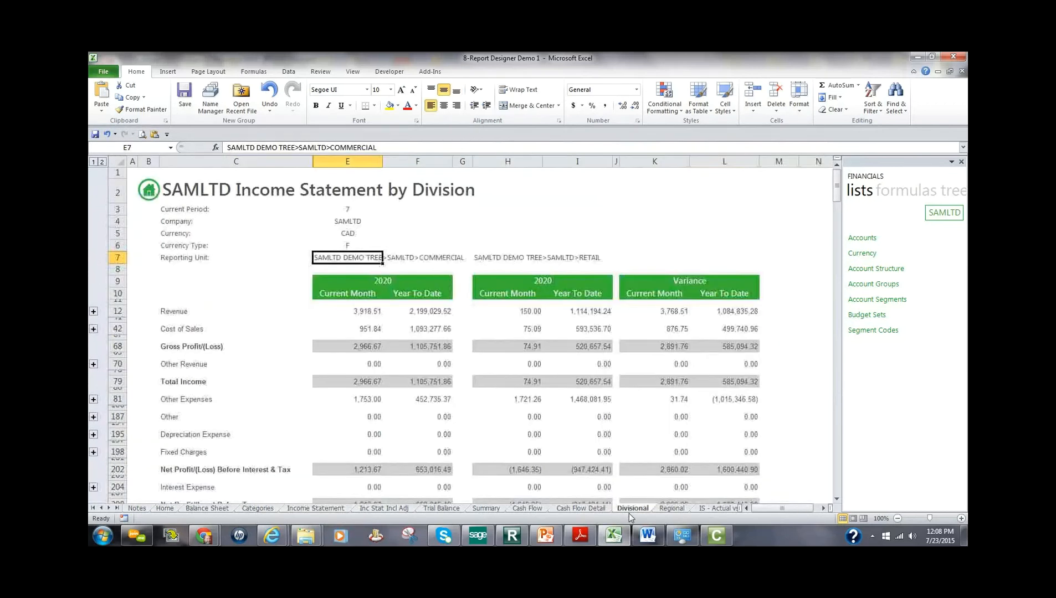
left_click(824, 508)
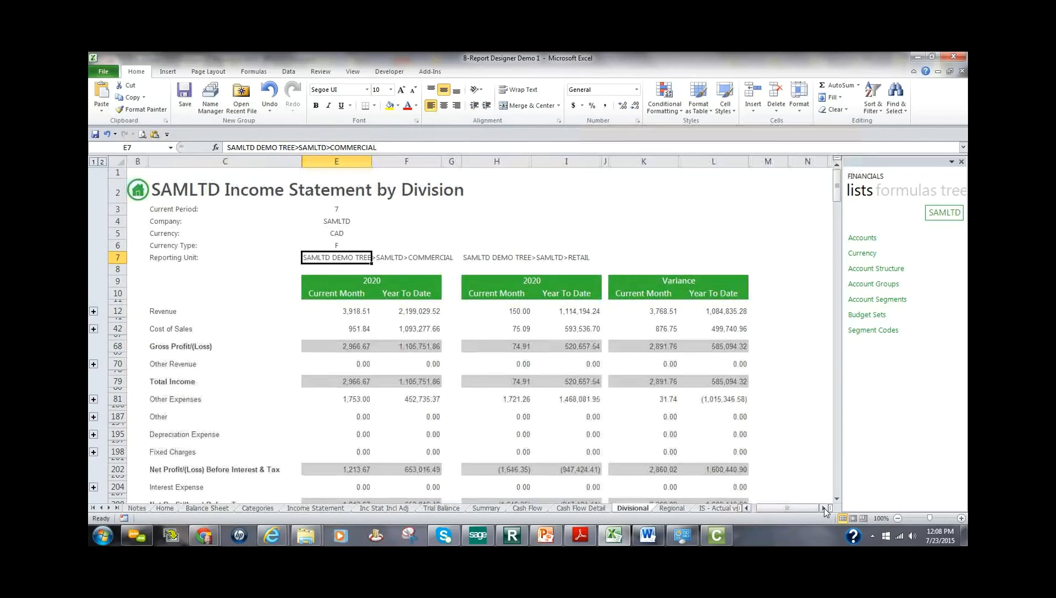
left_click(823, 508)
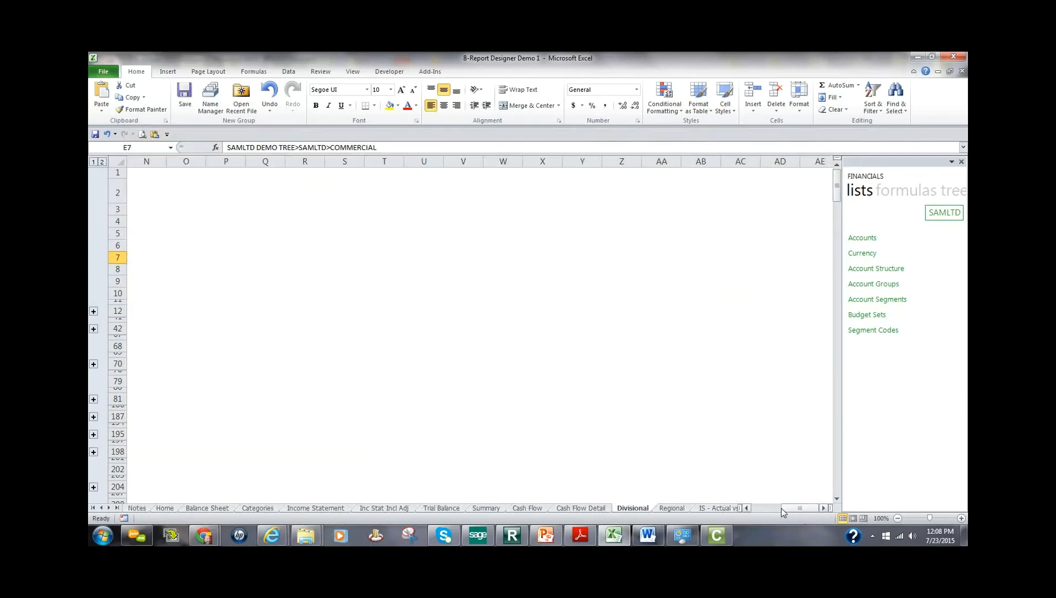
left_click(746, 509)
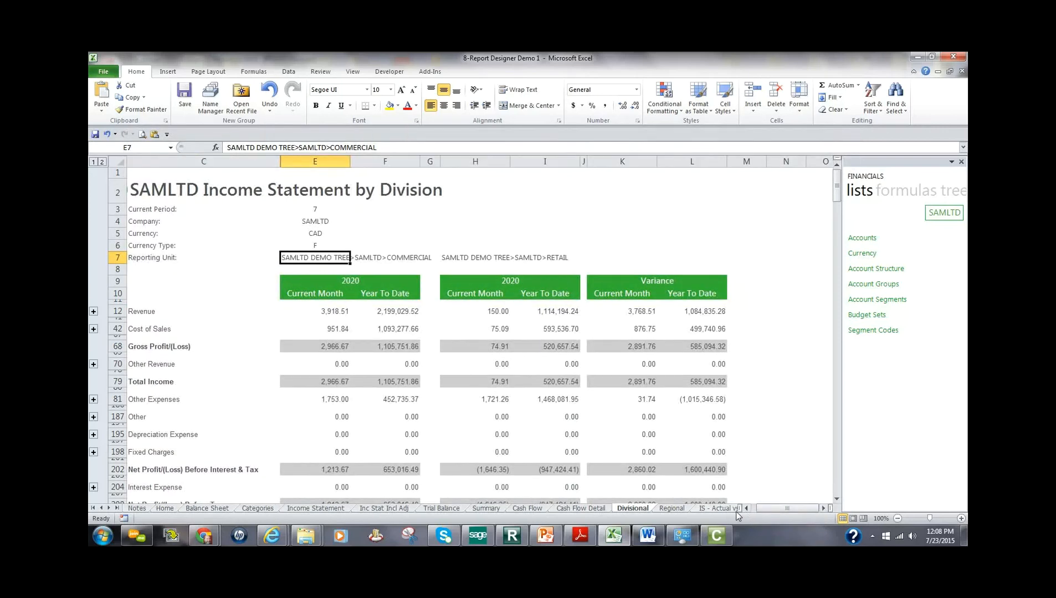
- Open Sheet1 at the end of the workbook and look over its account group and account number lists
left_click(733, 511)
left_click(730, 510)
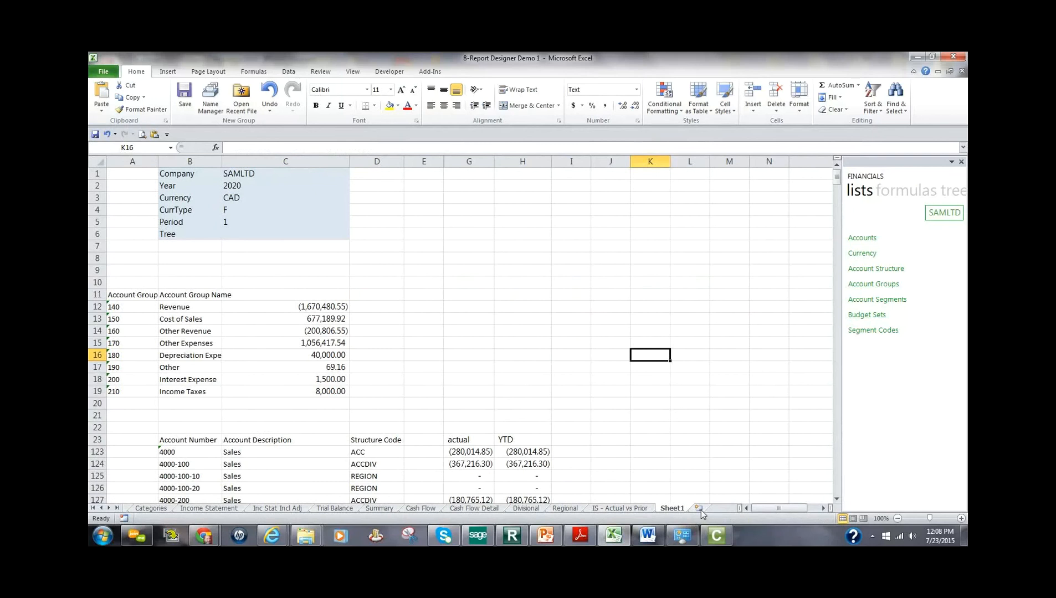
scroll(678, 472, "down", 5)
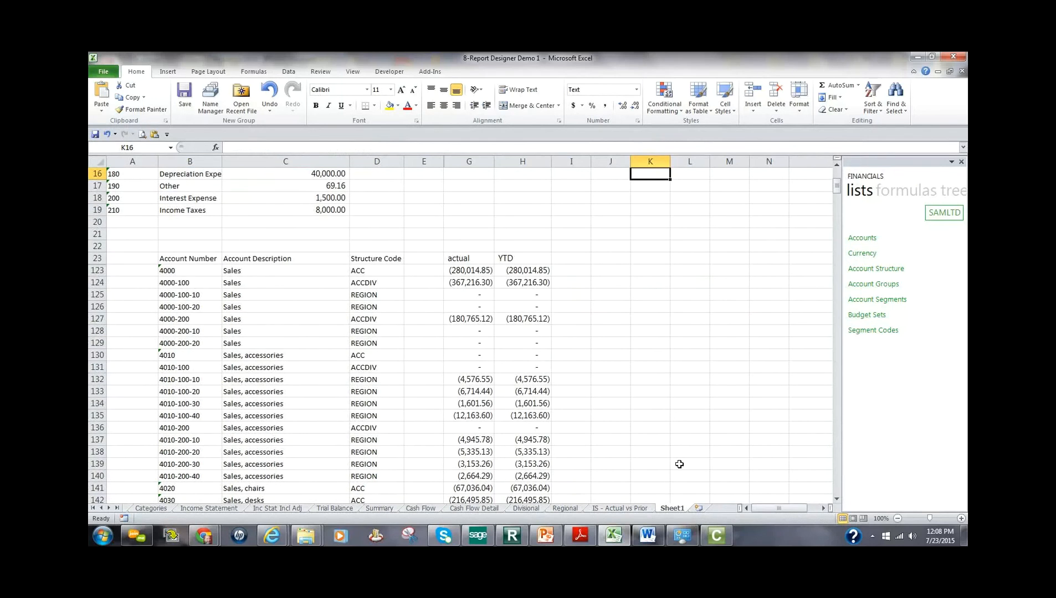
scroll(680, 464, "up", 5)
- Add a blank worksheet after Sheet1 and display the Report Designer Add-in commands
left_click(696, 509)
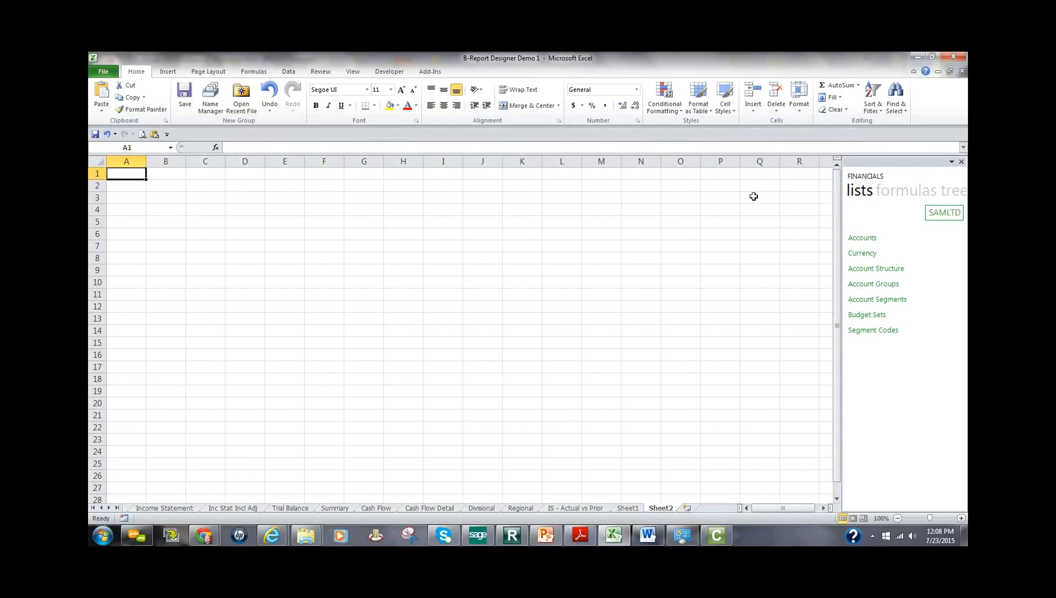
left_click(428, 73)
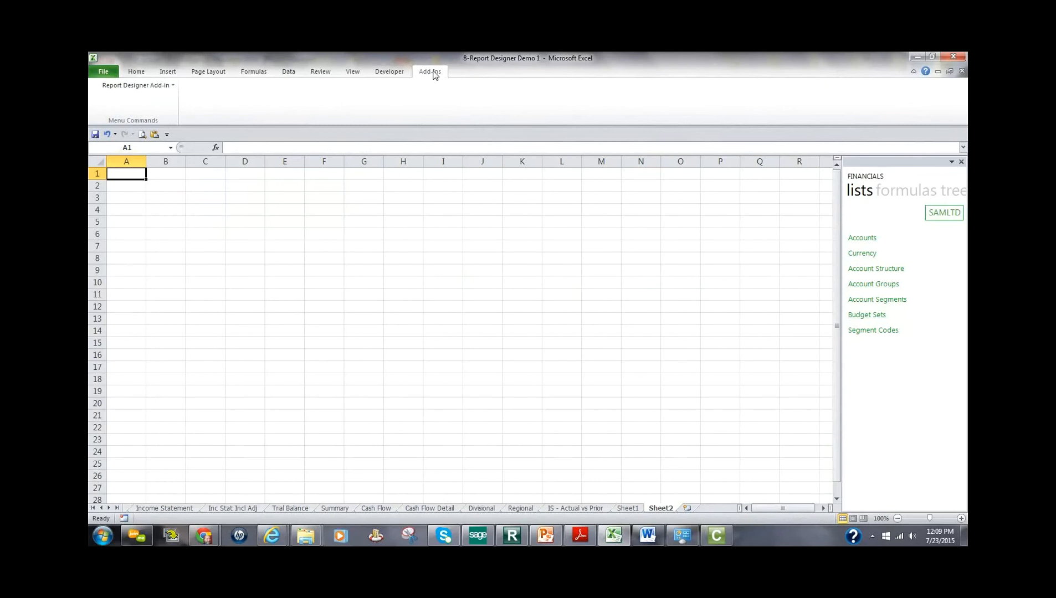
left_click(399, 74)
left_click(438, 72)
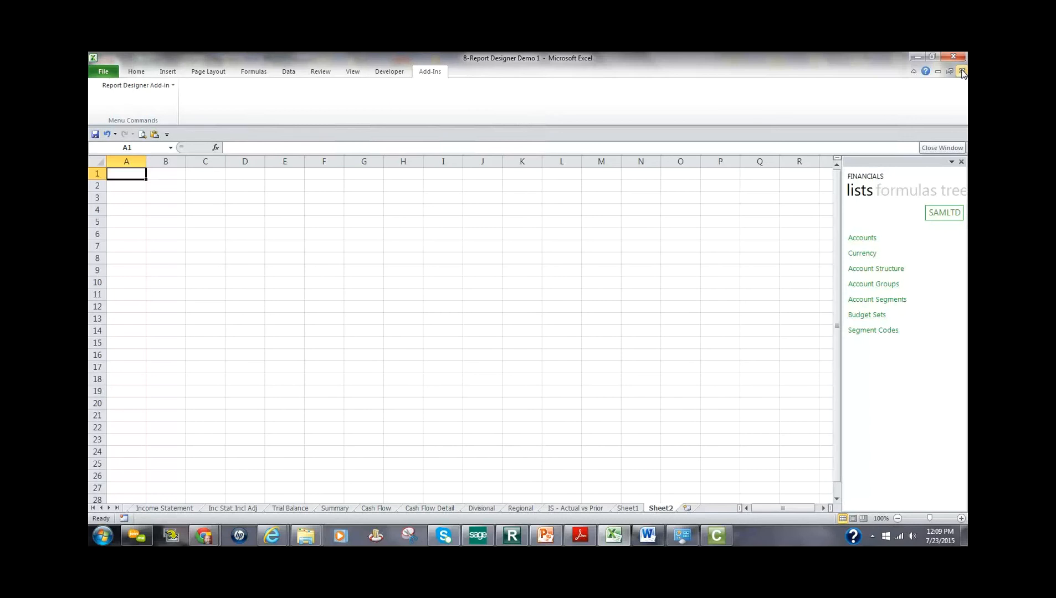
- Start Windows Task Manager, sort the running processes by image name in ascending order, look through them and minimize it
right_click(768, 541)
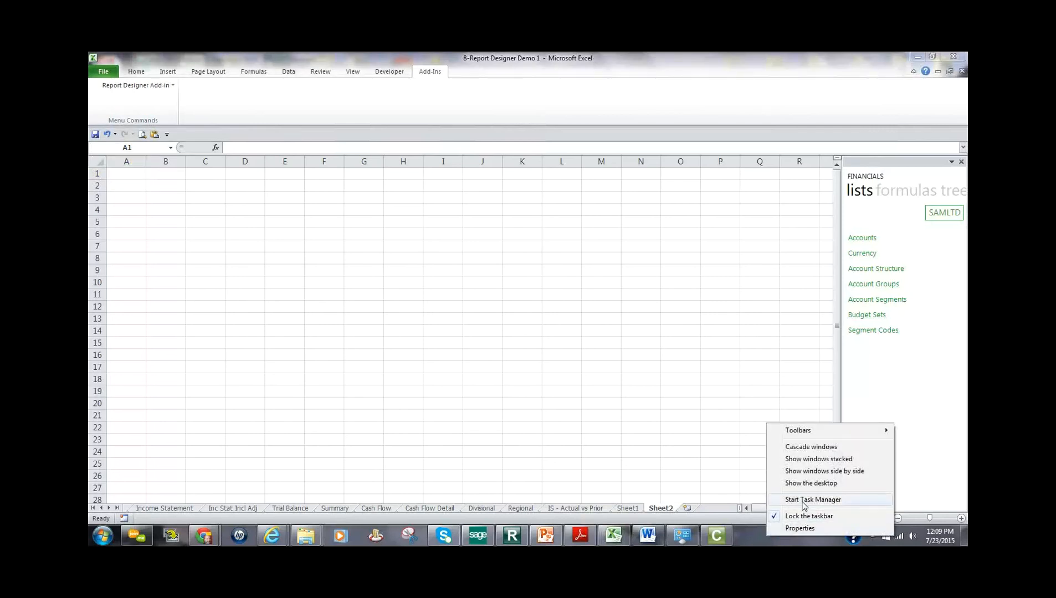
left_click(813, 500)
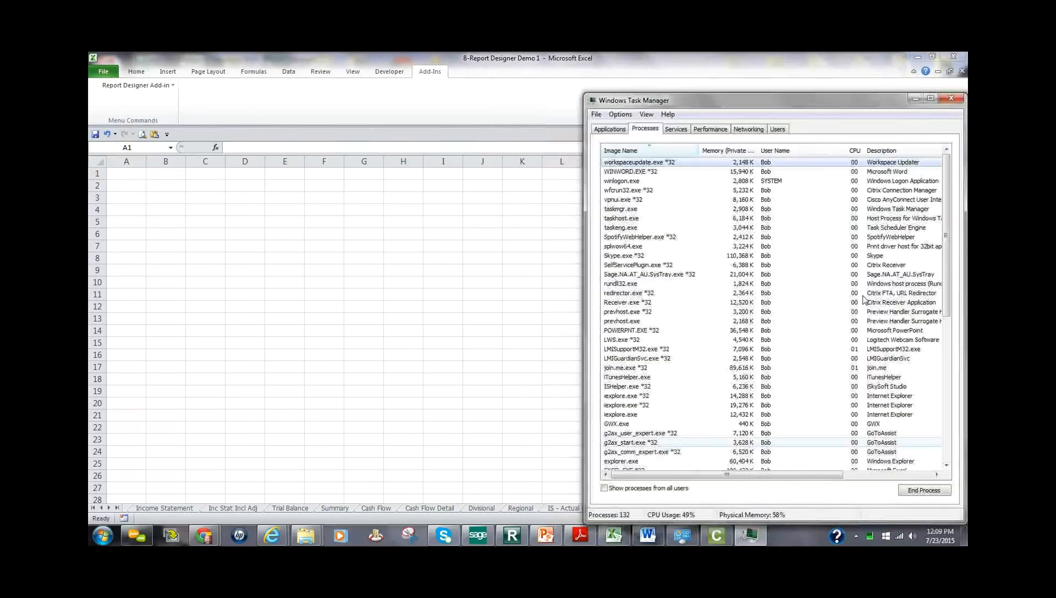
left_click(643, 156)
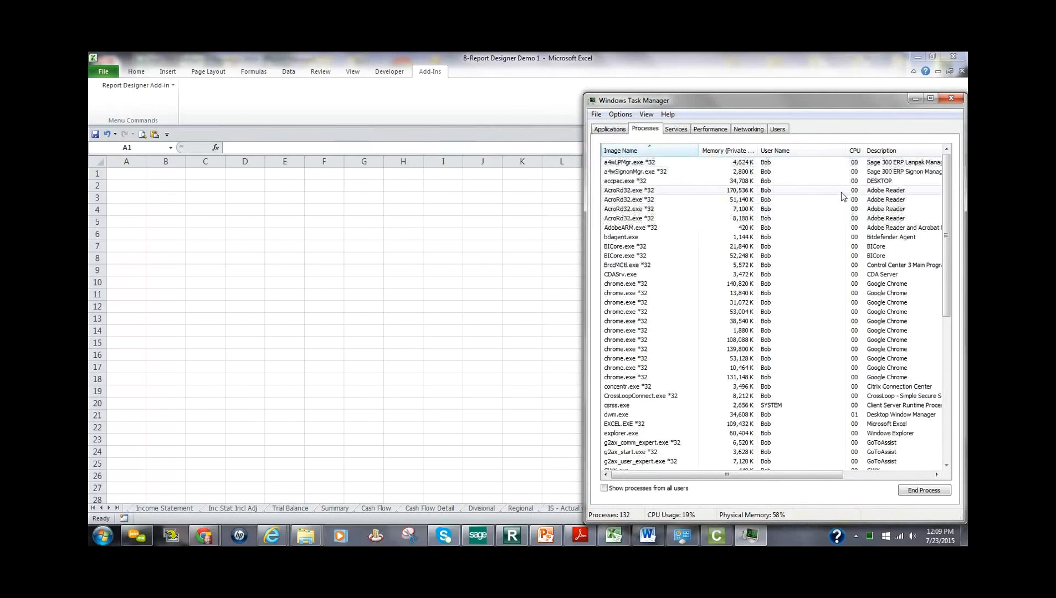
mouse_move(952, 191)
left_mouse_down()
mouse_move(954, 253)
mouse_move(953, 194)
left_mouse_up()
left_click(914, 100)
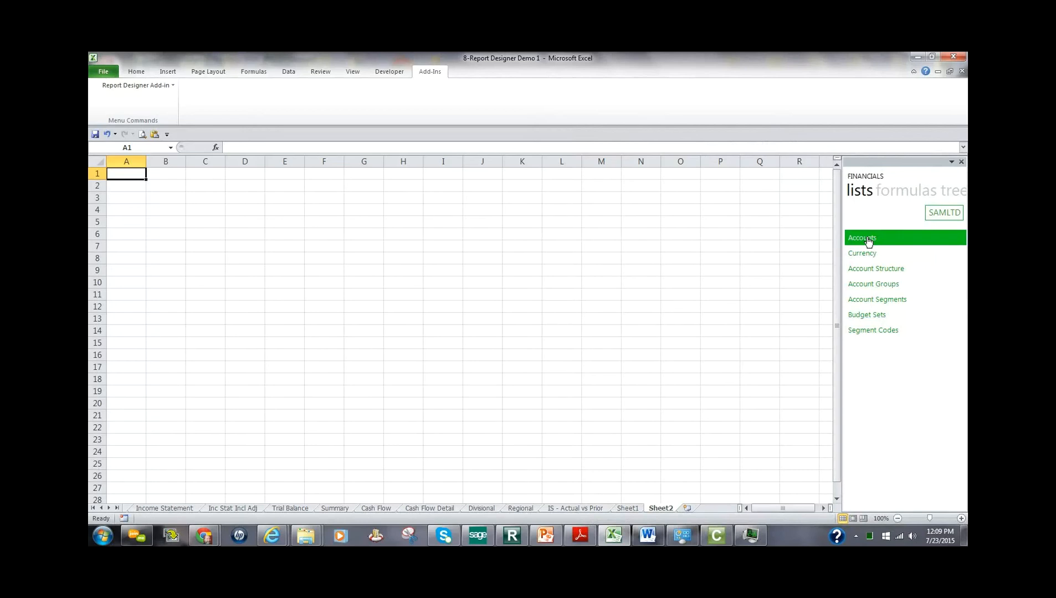
- Place the Accounts list on Sheet2 and move it down so its header row starts at cell A10
left_click_drag(868, 242, 133, 223)
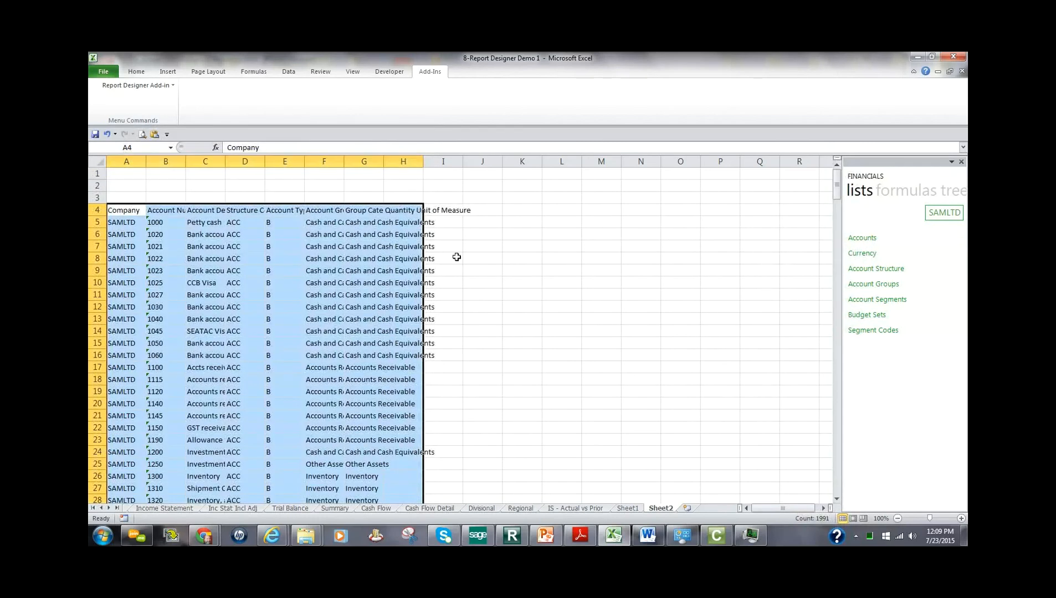
left_click_drag(341, 205, 342, 277)
scroll(629, 358, "down", 5)
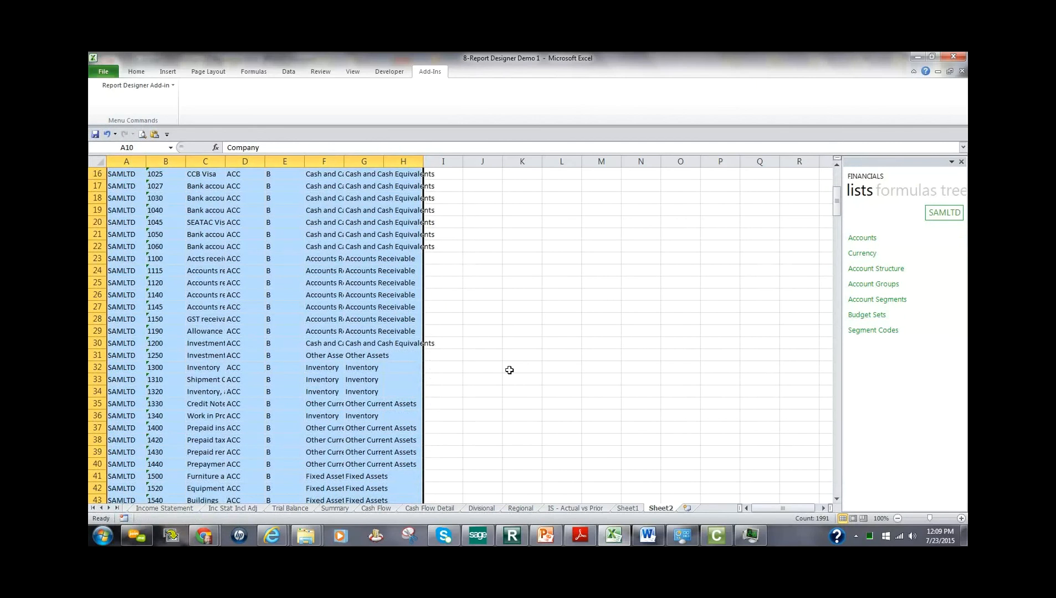
scroll(511, 369, "down", 6)
scroll(511, 369, "up", 11)
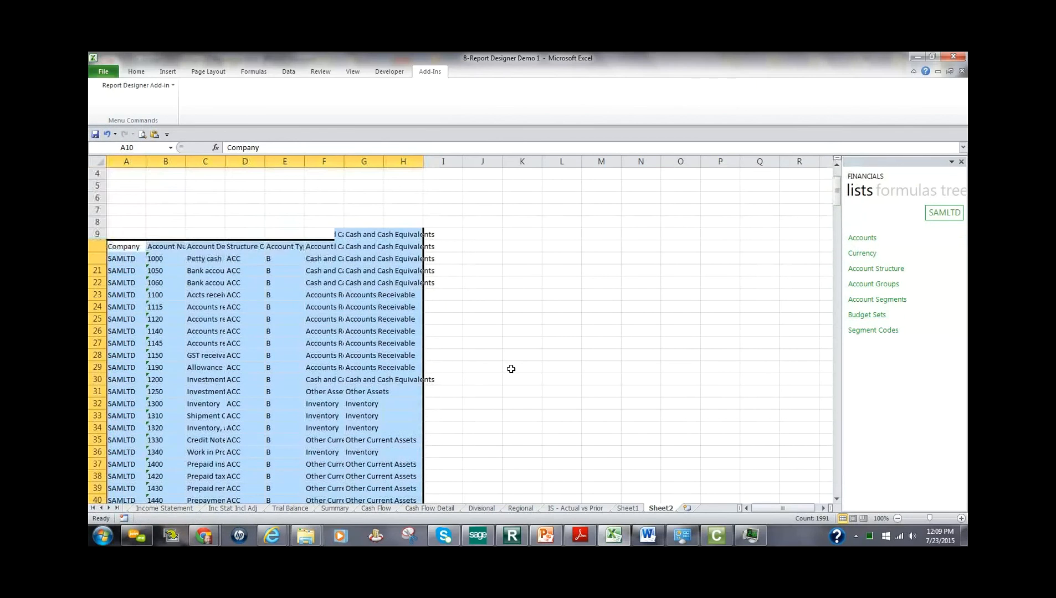
- Place the Currency list at K3, Account Structure at K13, Account Segments at K19 and Segment Codes at K24
left_click_drag(869, 259, 523, 211)
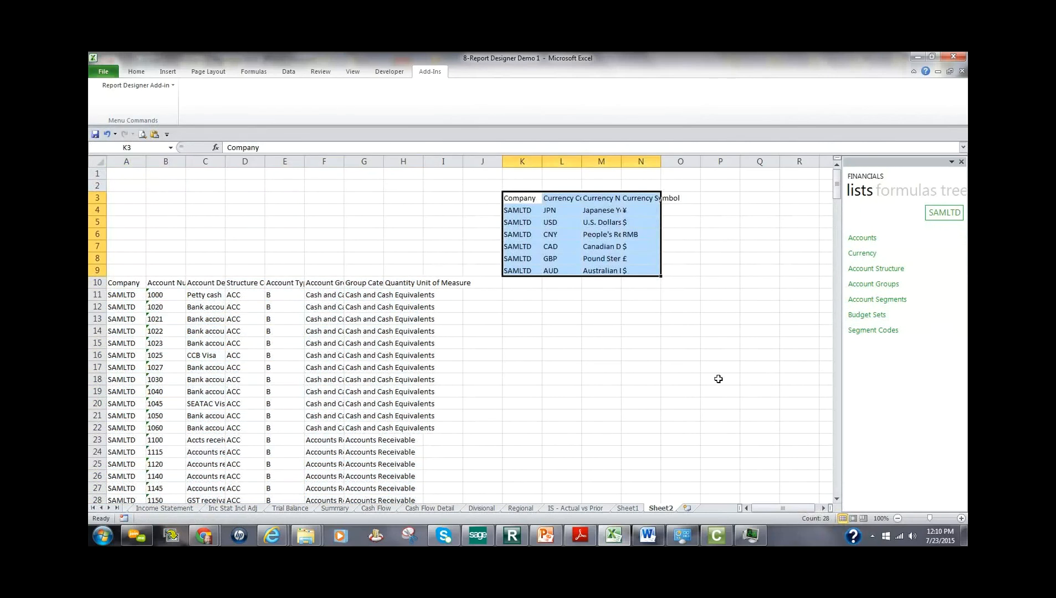
left_click_drag(868, 269, 535, 321)
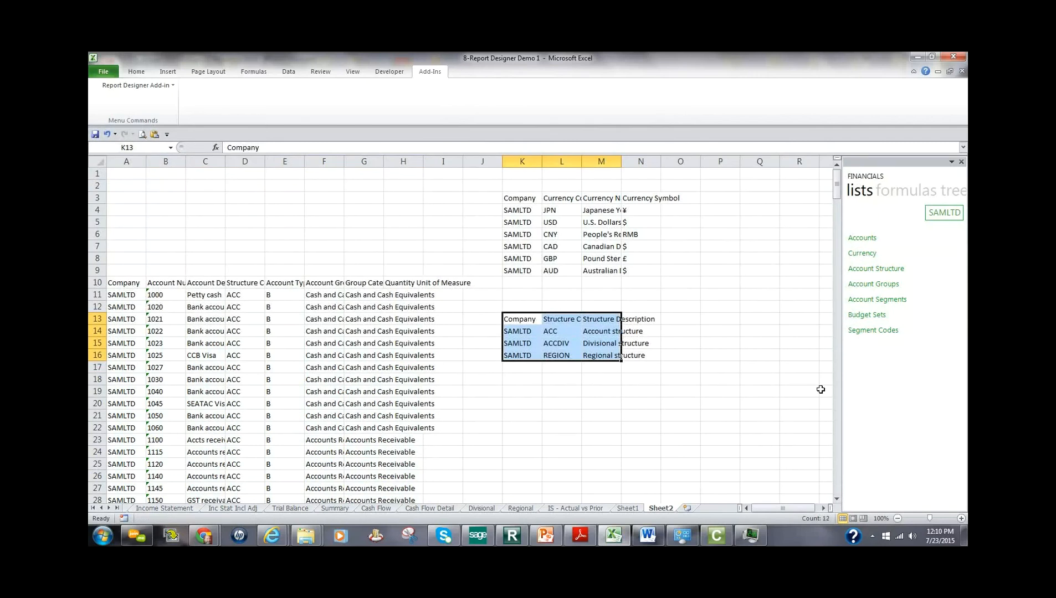
left_click_drag(867, 299, 520, 395)
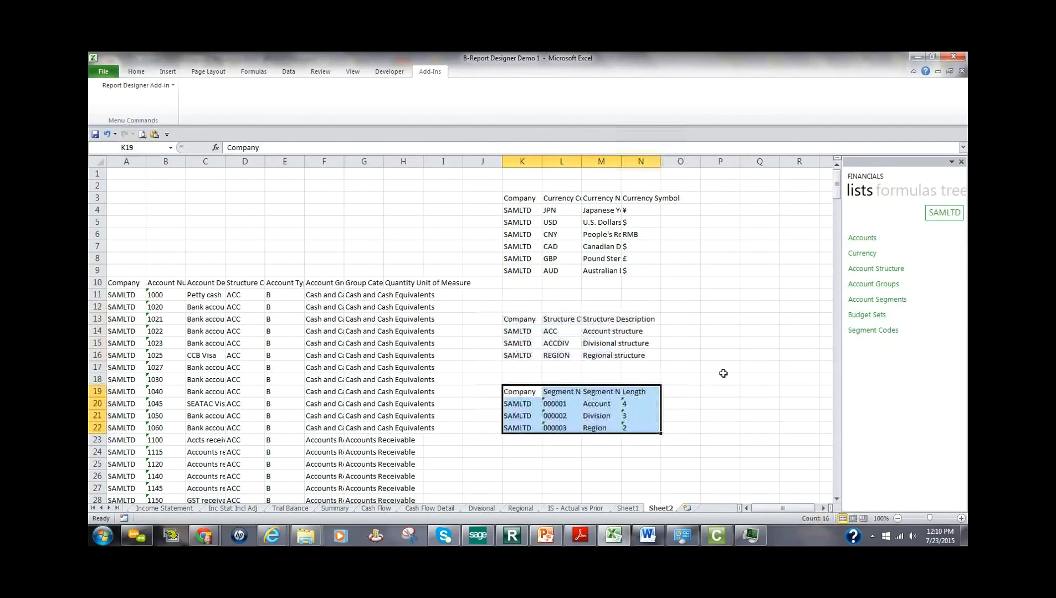
left_click_drag(862, 333, 532, 452)
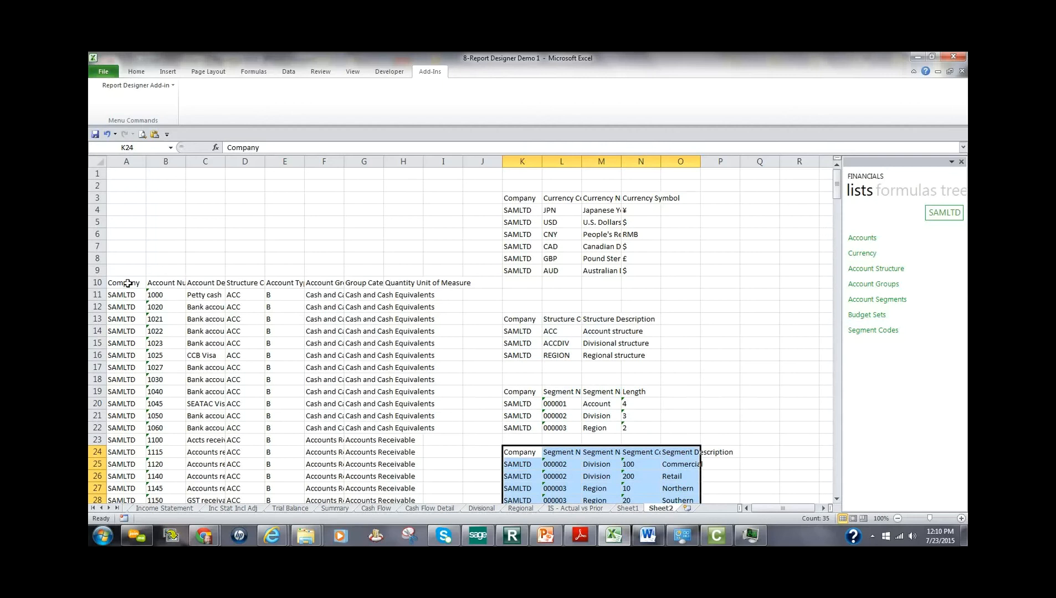
- Clear the contents of columns J through Q to remove the four lists beside the accounts
left_click_drag(484, 160, 775, 167)
key("Delete")
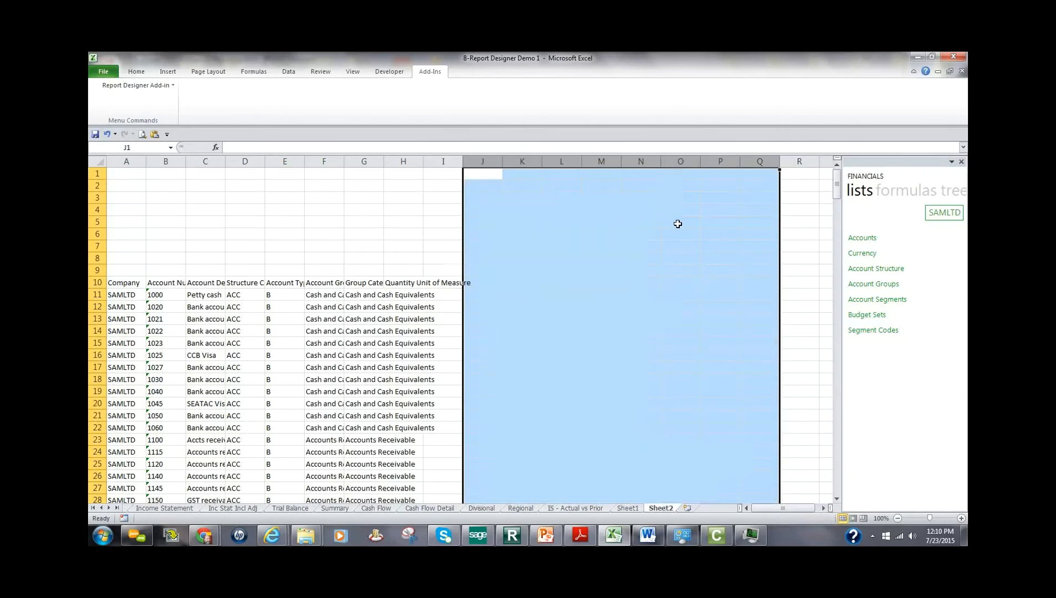
- Go over the fields of the accounts list on Sheet2 and widen the Account Description column
left_click(130, 161)
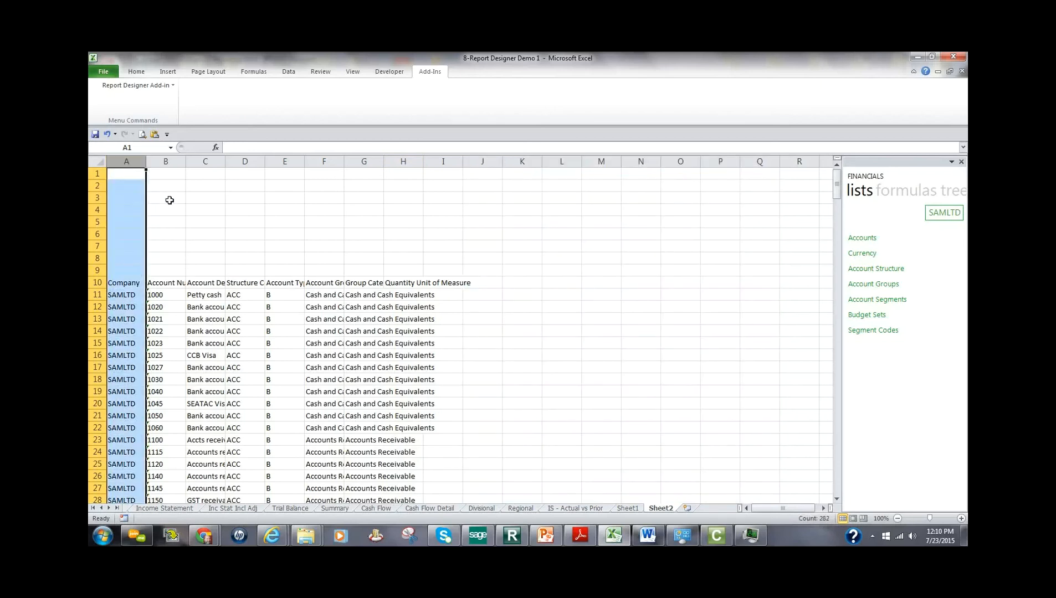
left_click(174, 295)
left_click(194, 296)
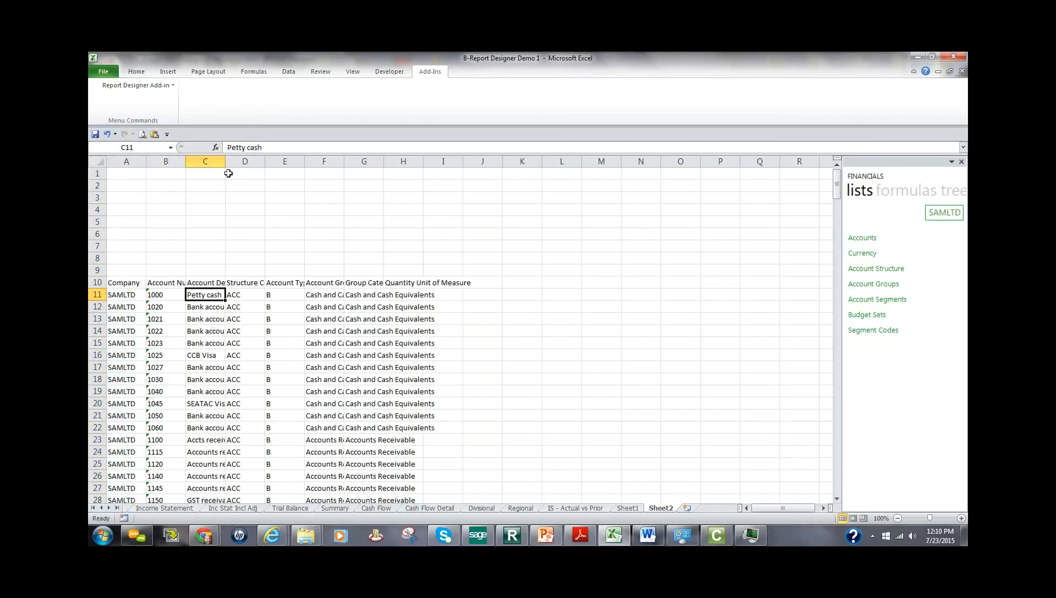
left_click_drag(225, 162, 252, 161)
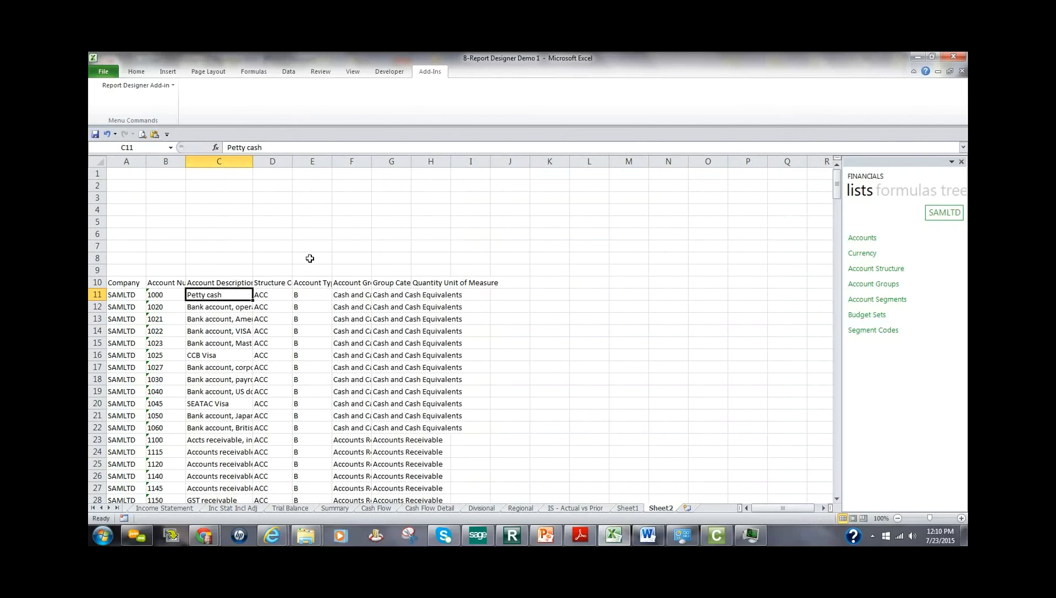
left_click(262, 297)
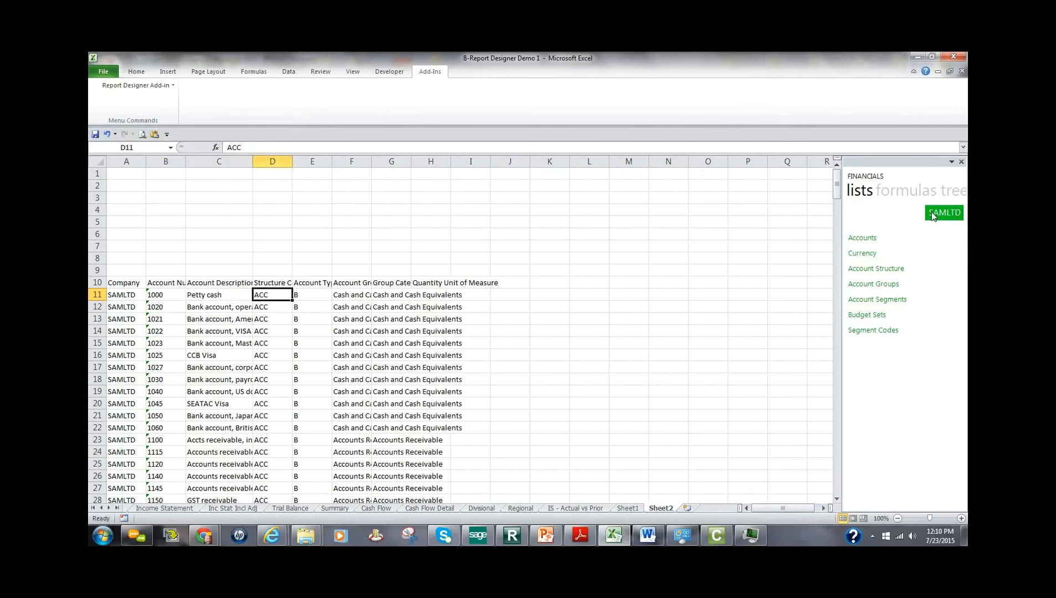
- Show the available Financials formulas and return to Sheet1 to look at account 4000 and its description
left_click(913, 195)
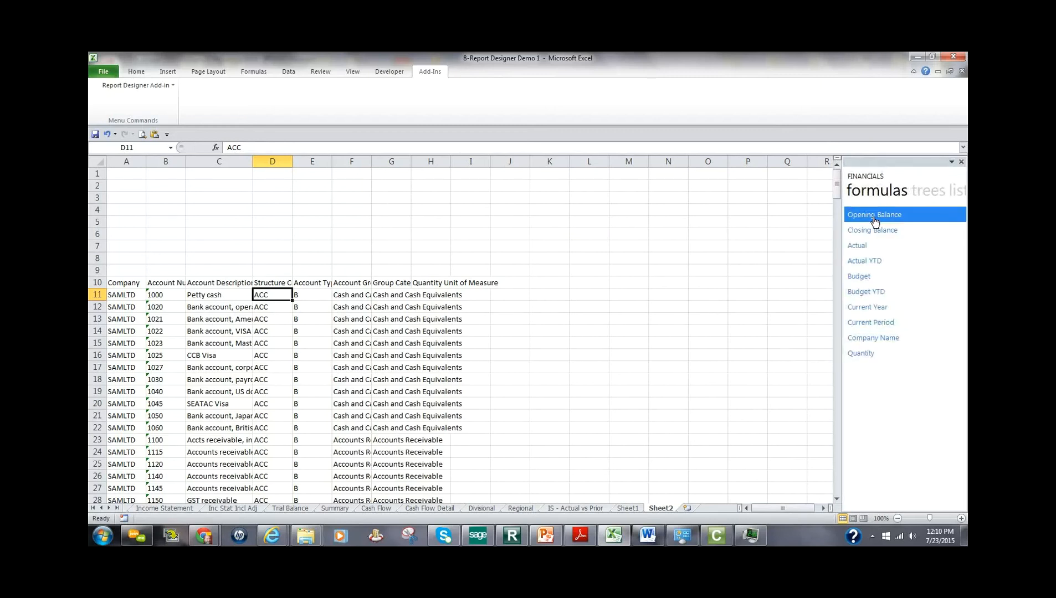
left_click(630, 510)
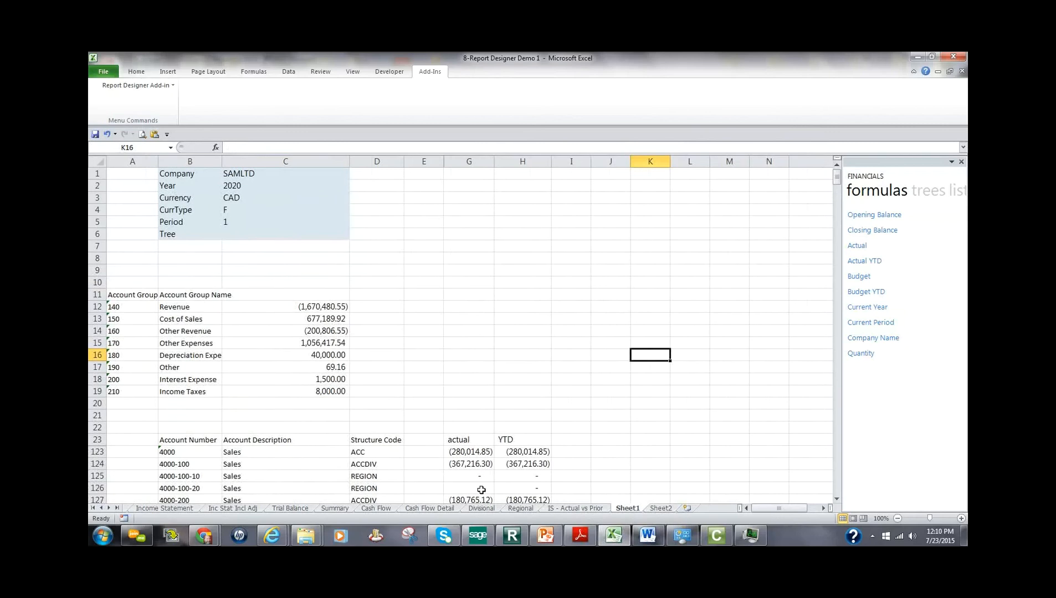
scroll(509, 406, "down", 5)
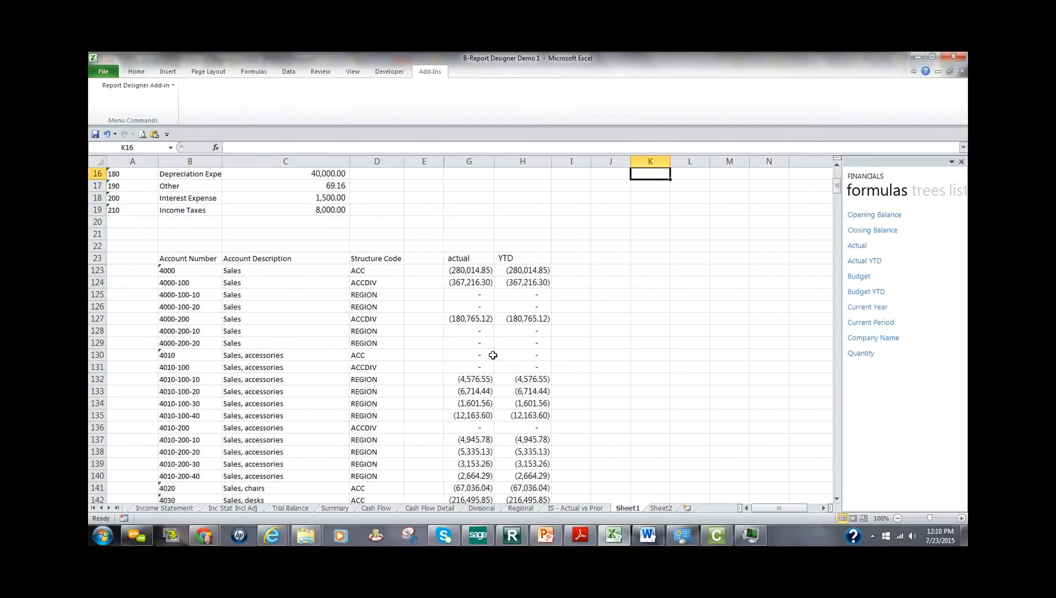
scroll(493, 355, "up", 3)
left_click(191, 380)
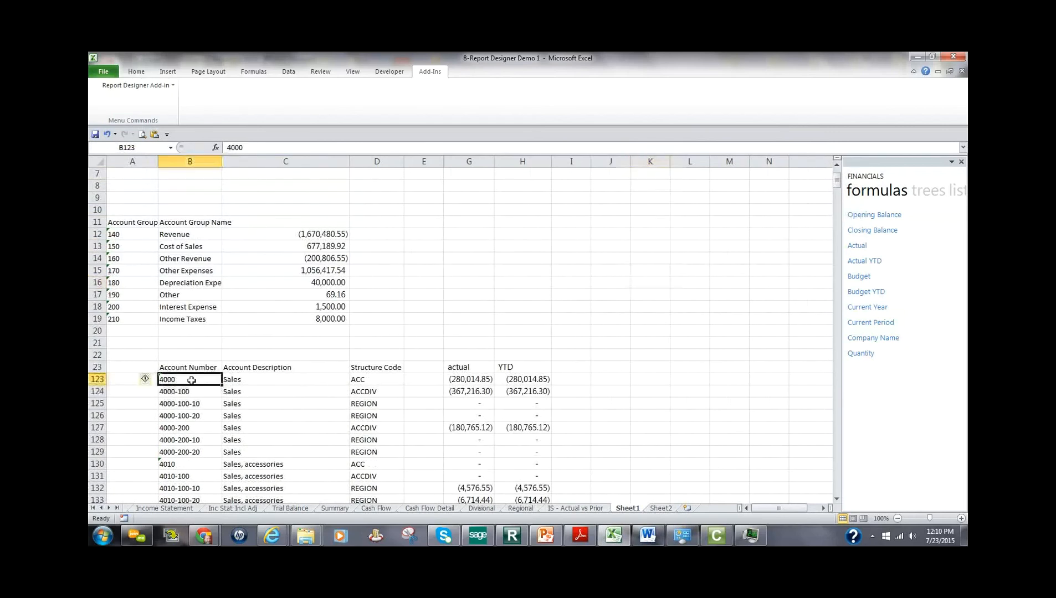
left_click(236, 382)
- Examine the GLActual300 formula for account 4000, its function arguments and the cells it references, without editing it
left_click(469, 379)
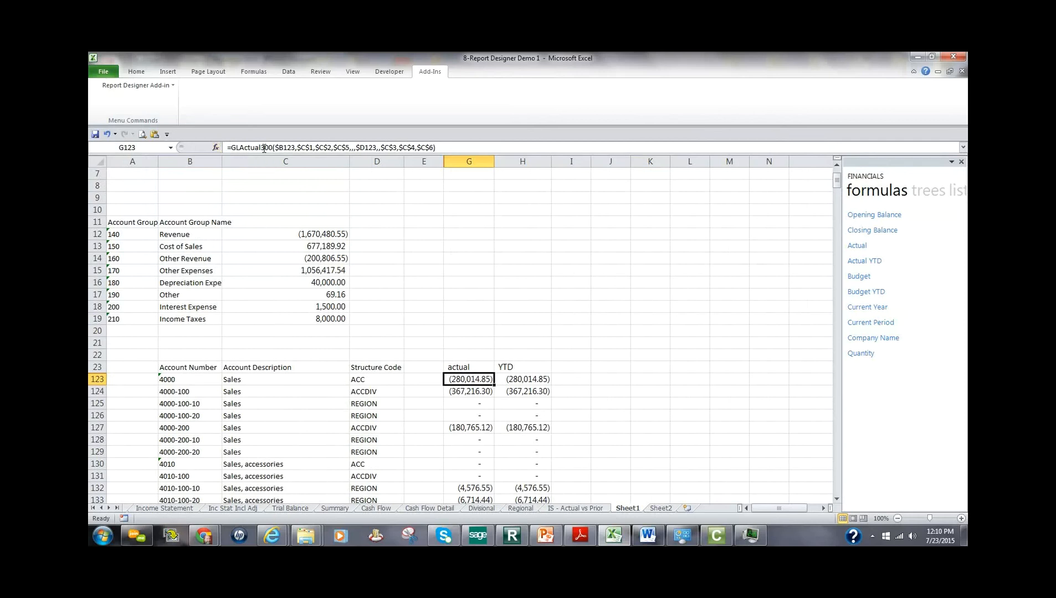
left_click(215, 148)
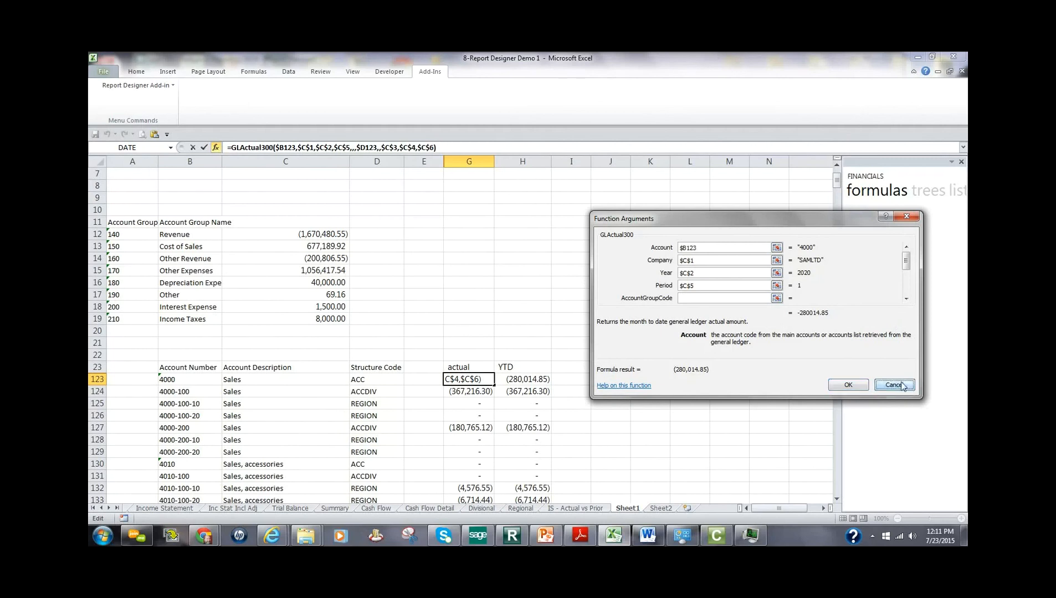
left_click(900, 386)
left_click(467, 144)
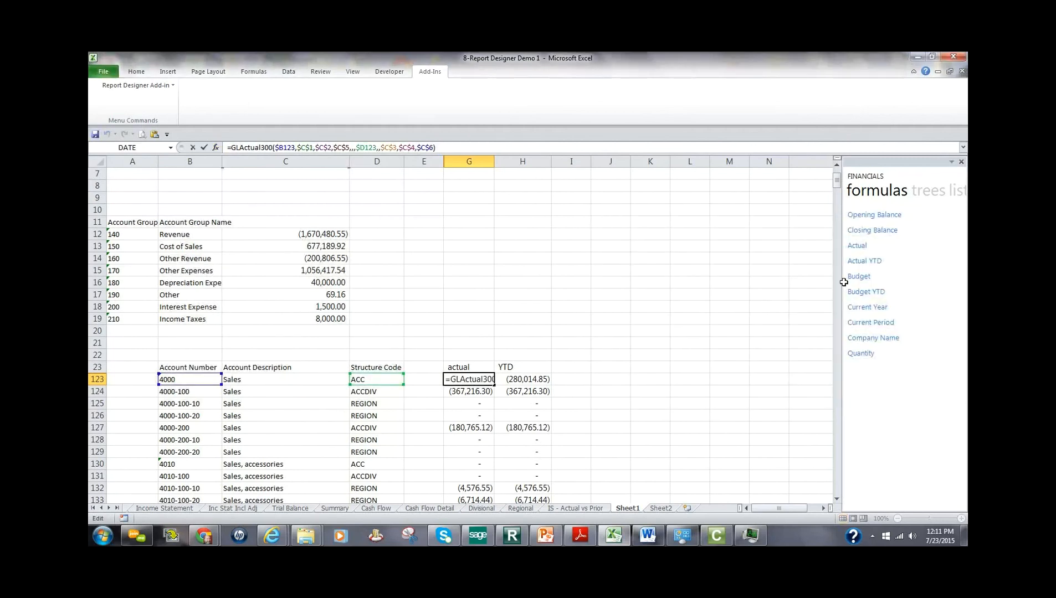
scroll(837, 167, "up", 2)
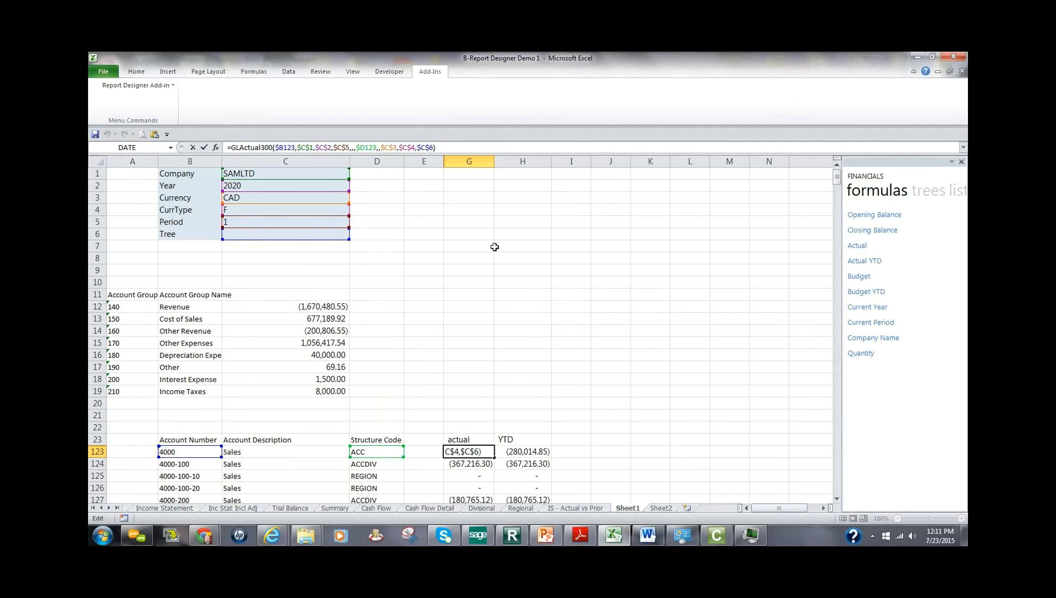
key("Return")
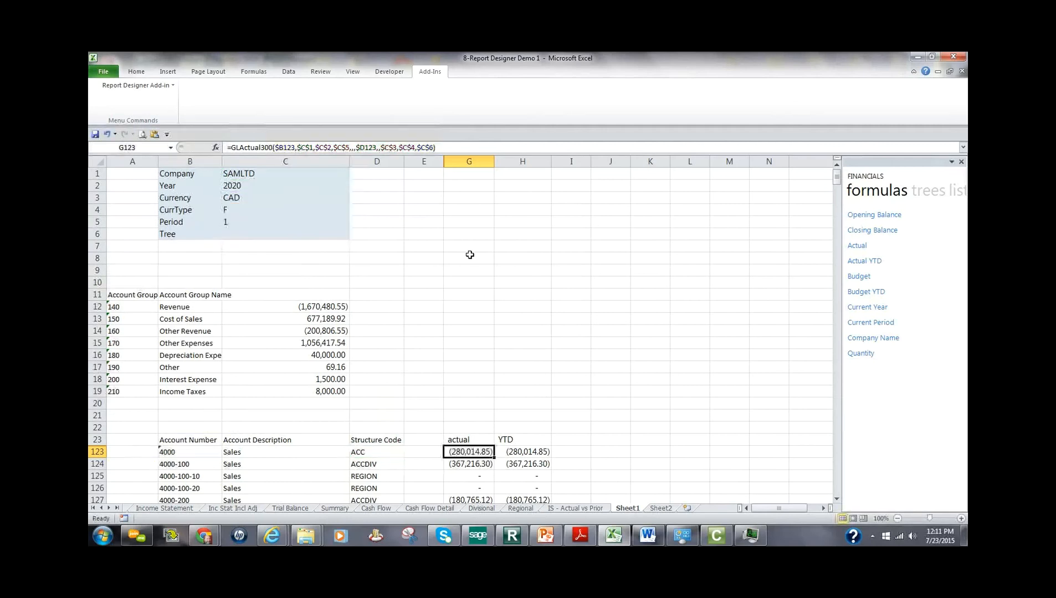
- Set the Period parameter at the top of Sheet1 to 2
left_click(247, 223)
type("2")
key("Return")
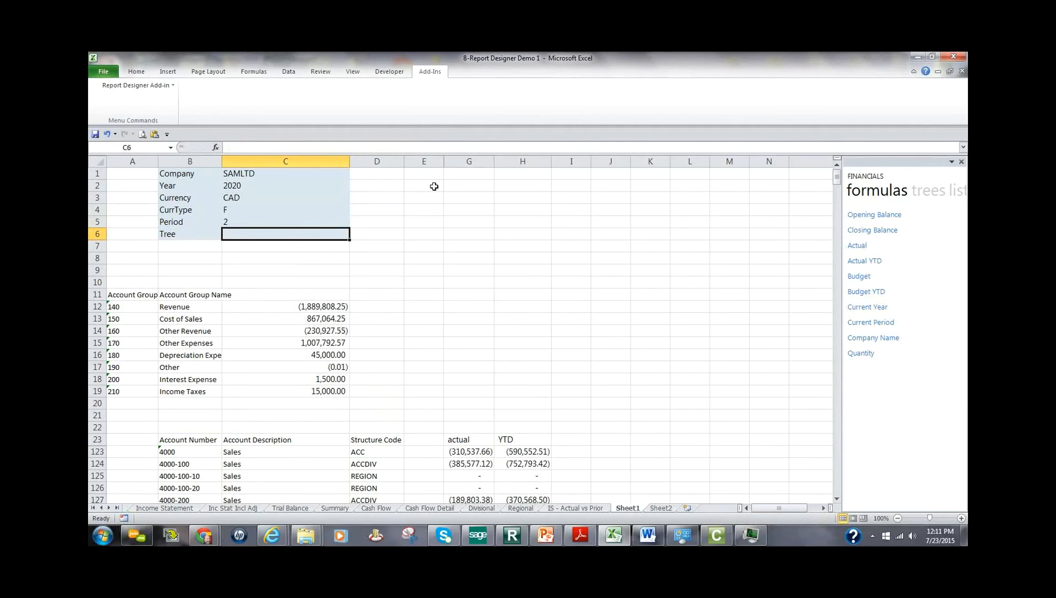
- Set the Period parameter in cell C5 to 3 and review the recalculated account group, actual and YTD amounts
left_click(270, 223)
type("3")
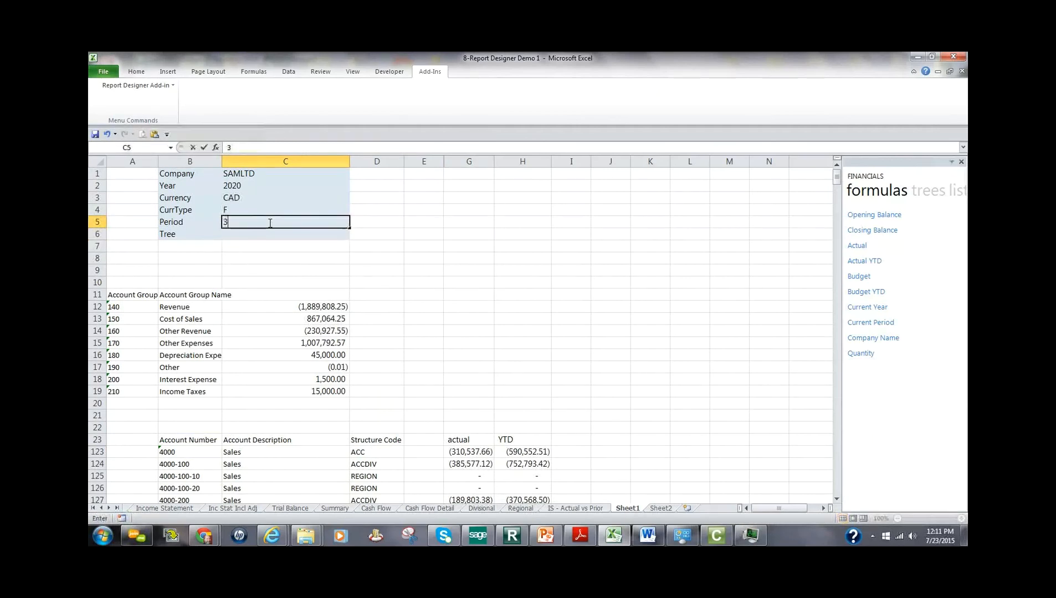
key("Return")
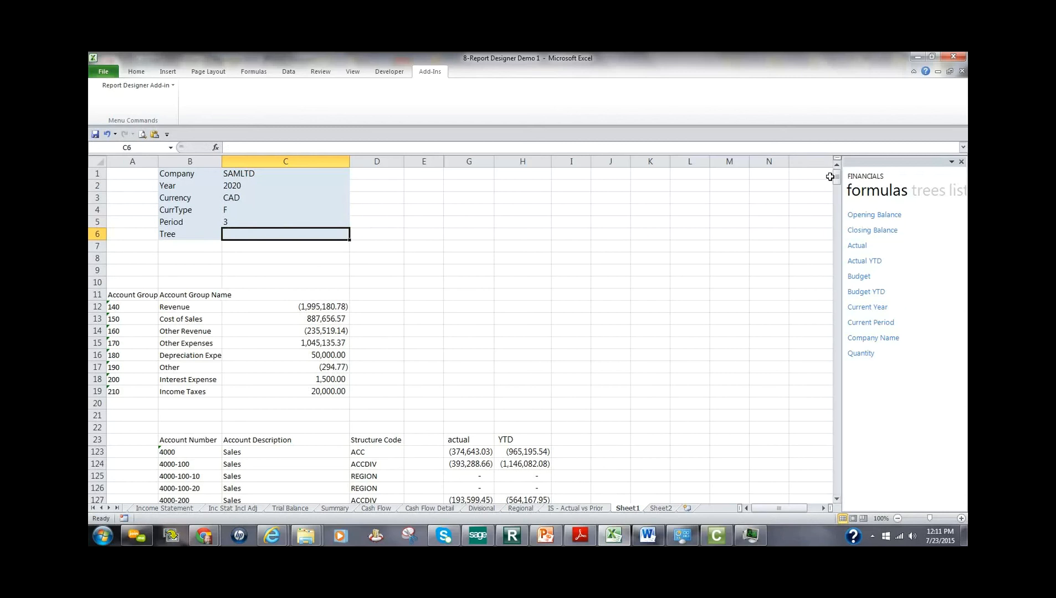
left_click_drag(837, 176, 837, 182)
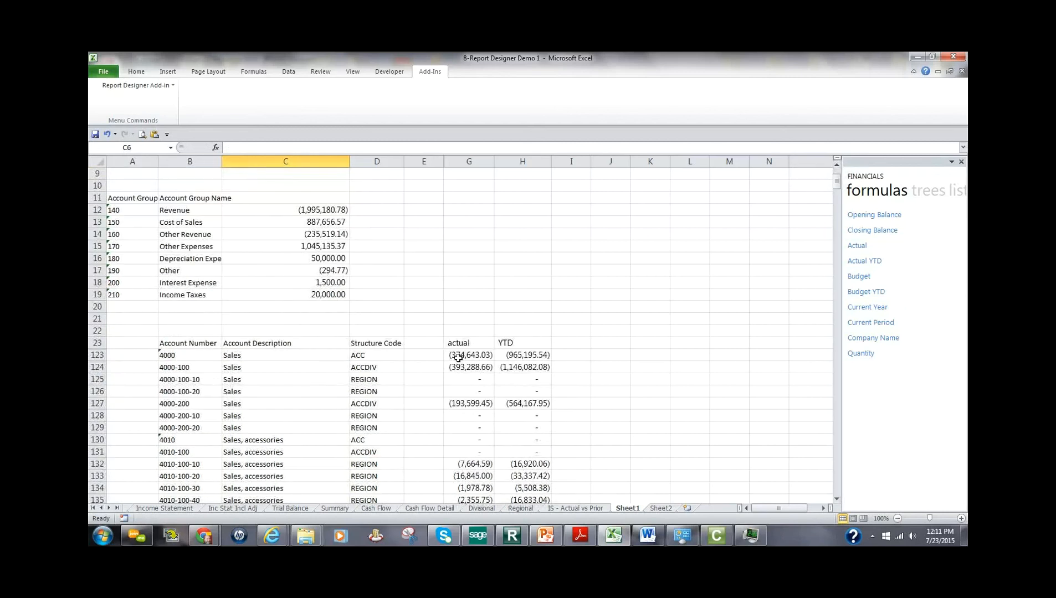
scroll(468, 332, "up", 3)
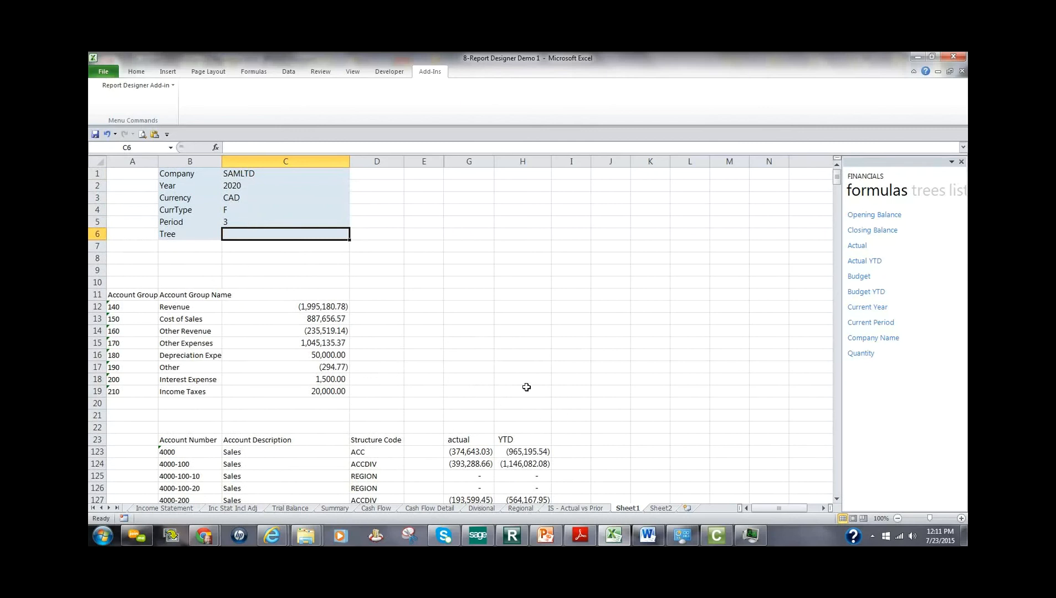
scroll(526, 388, "down", 9)
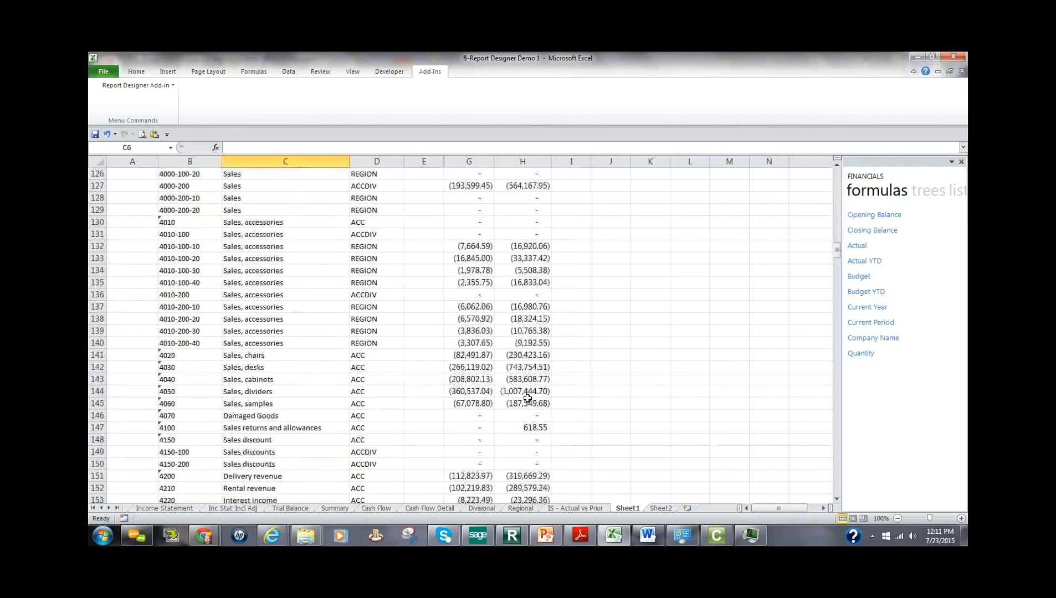
scroll(527, 398, "down", 3)
scroll(527, 398, "up", 8)
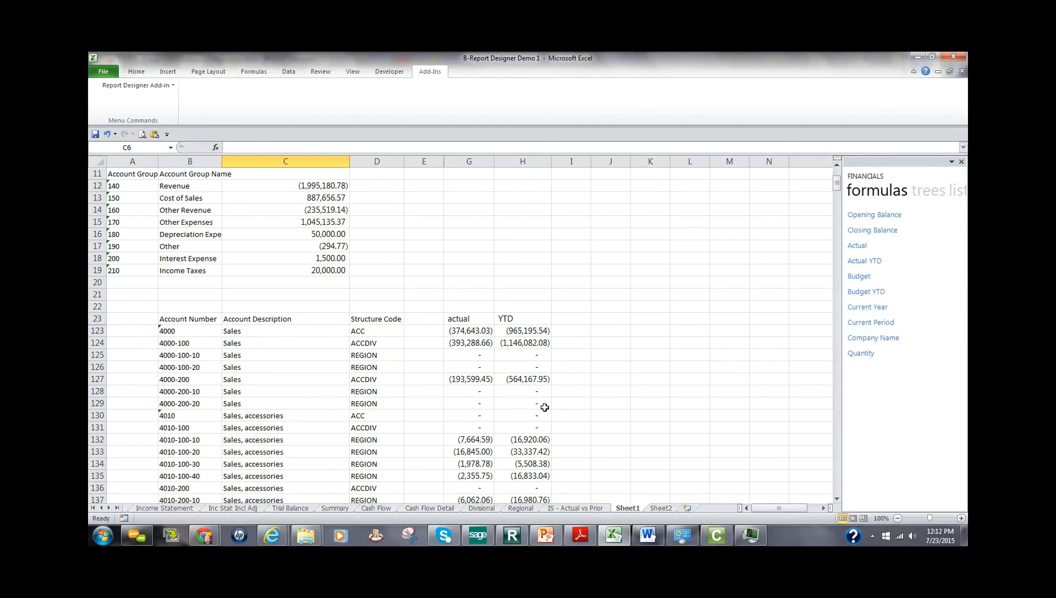
- Review the account and account group amounts on Sheet1 and check the Report Designer add-in options
scroll(548, 403, "down", 4)
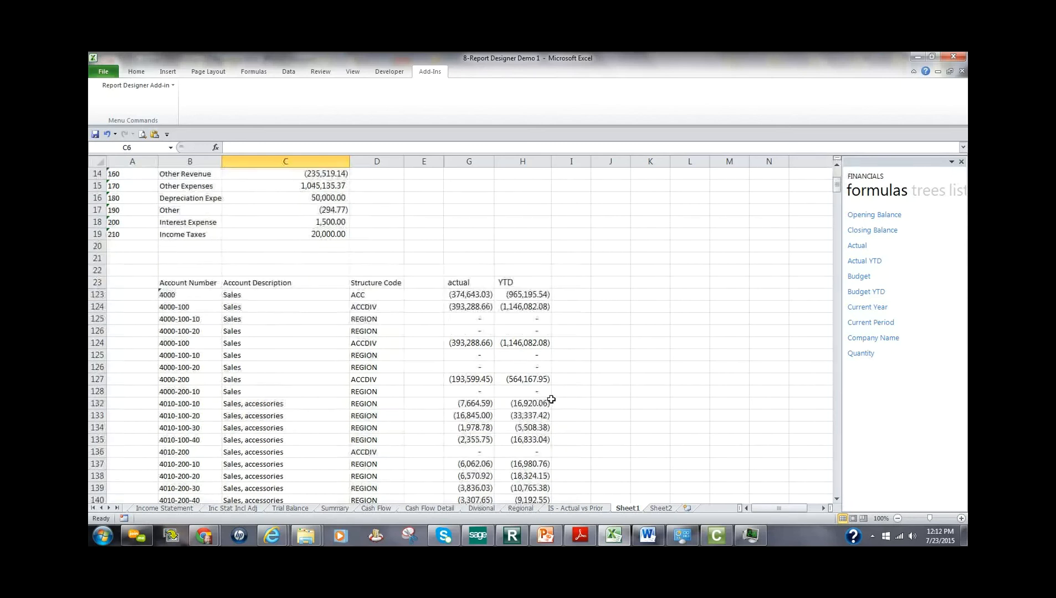
scroll(551, 399, "up", 7)
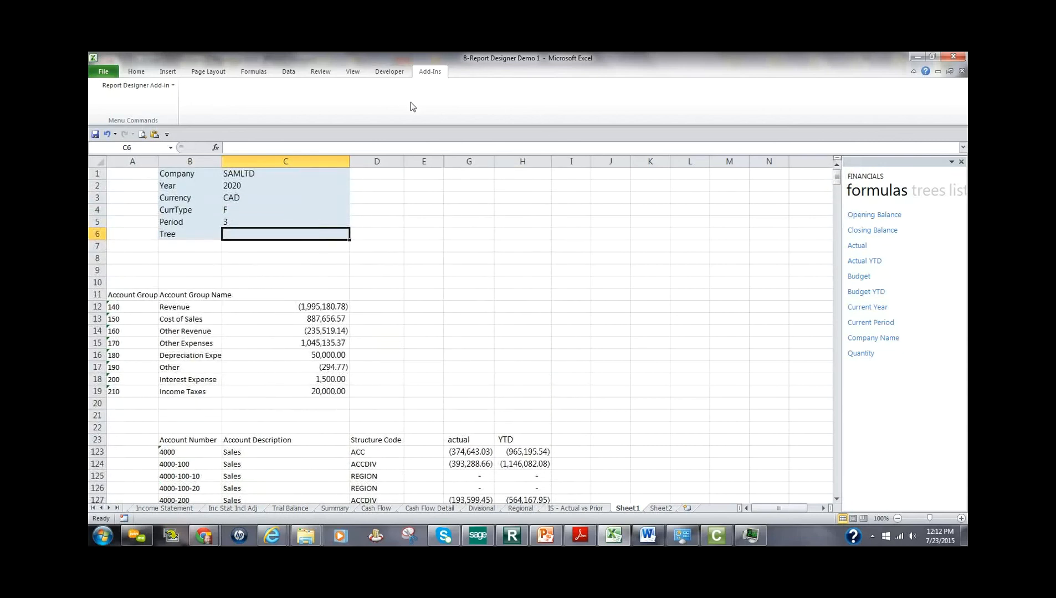
left_click(173, 83)
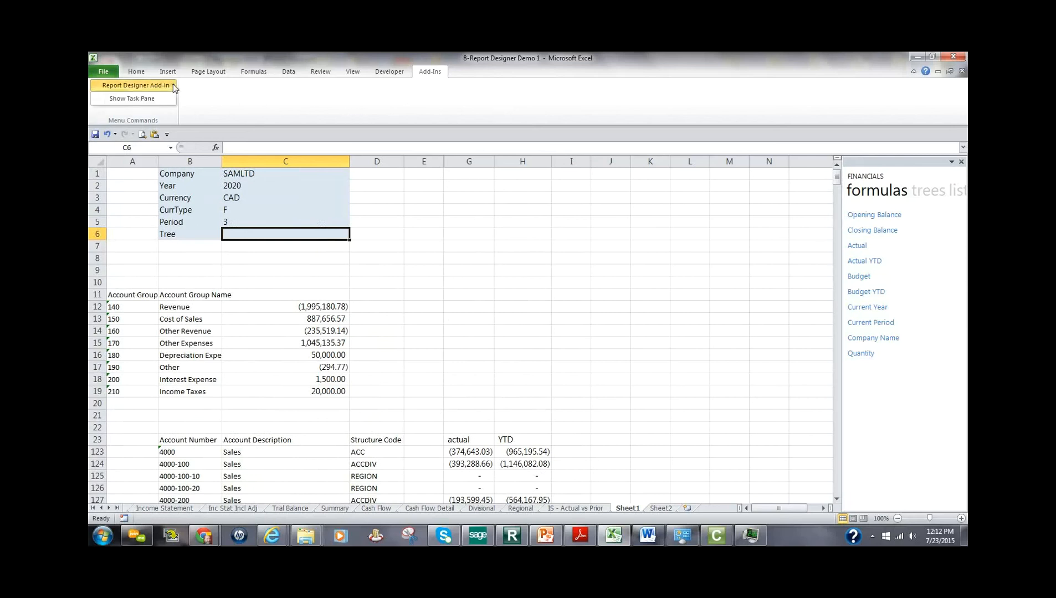
left_click(232, 110)
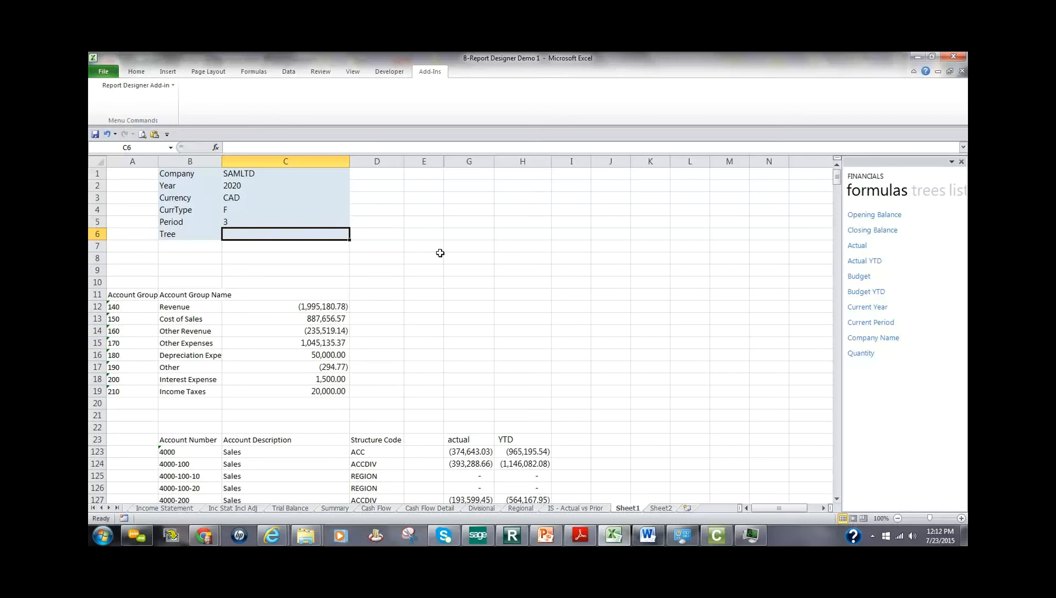
- Look over Sheet1's layout area, from the Currency parameter through the account groups to account 4000
left_click_drag(139, 202, 177, 512)
left_click_drag(186, 184, 620, 229)
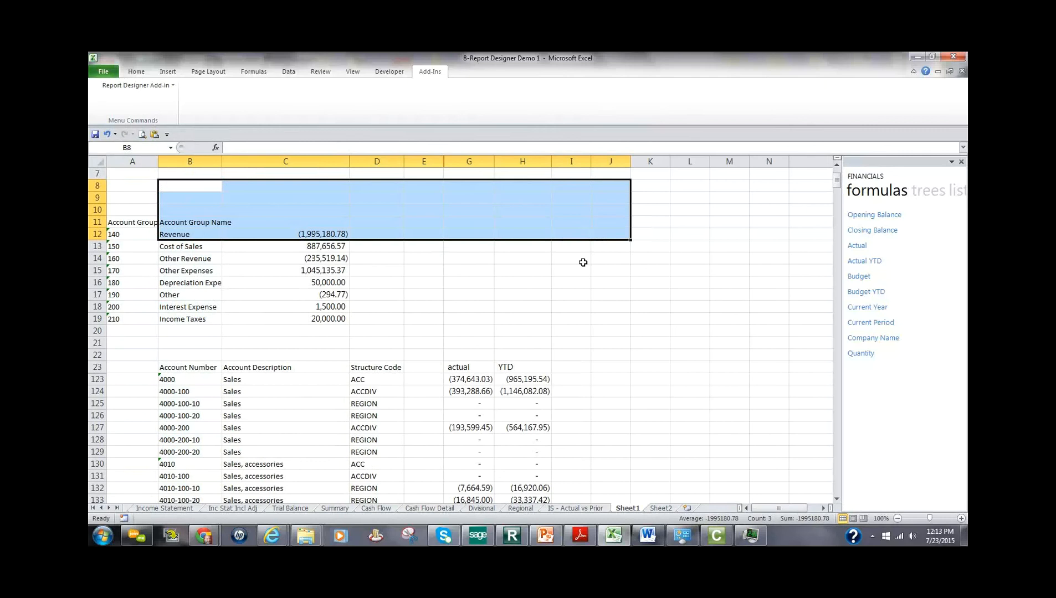
scroll(662, 324, "up", 2)
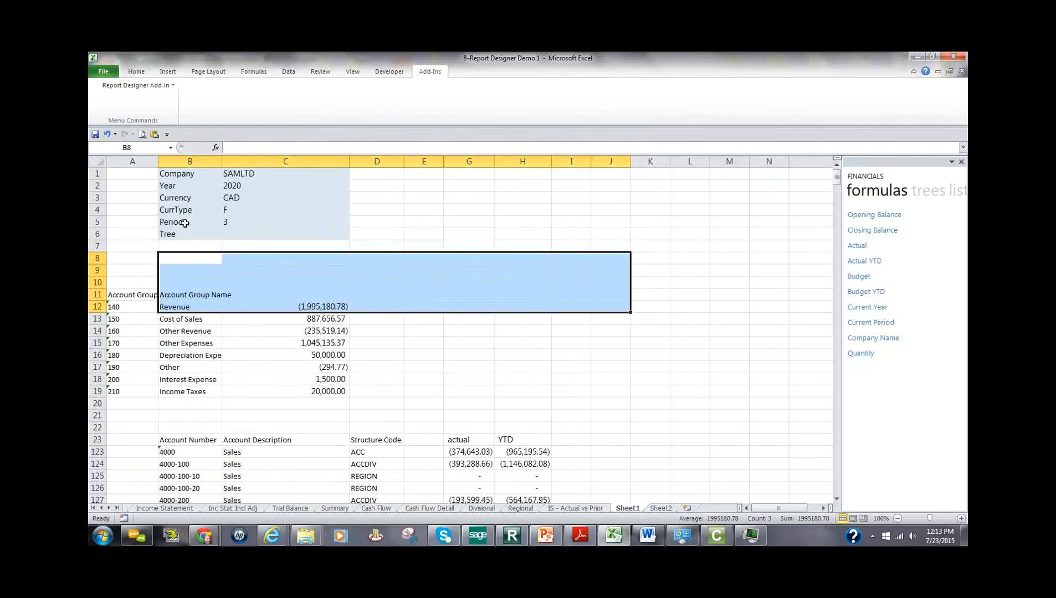
left_click(244, 202)
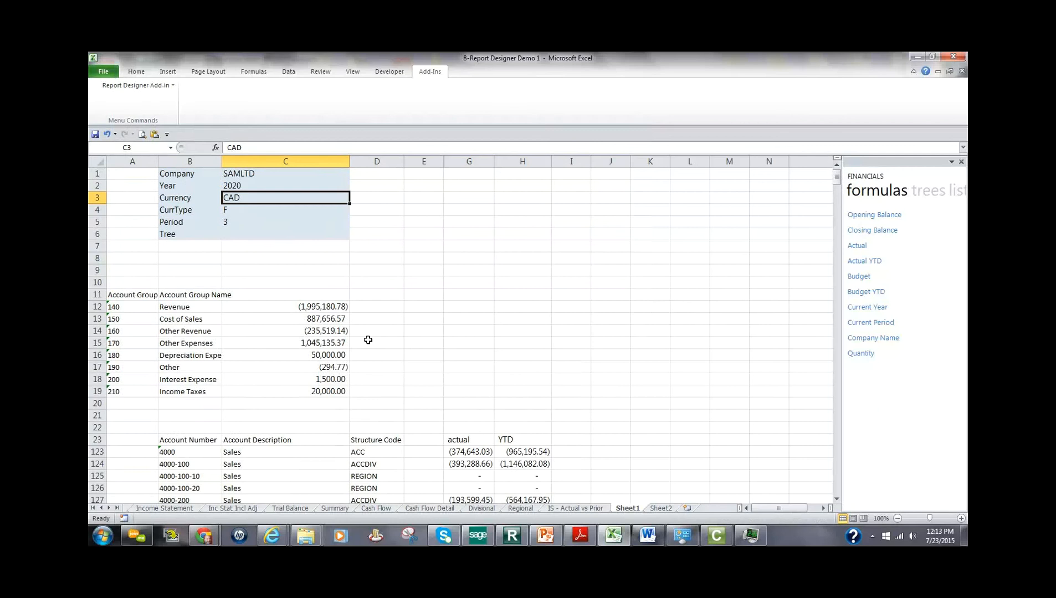
left_click(186, 454)
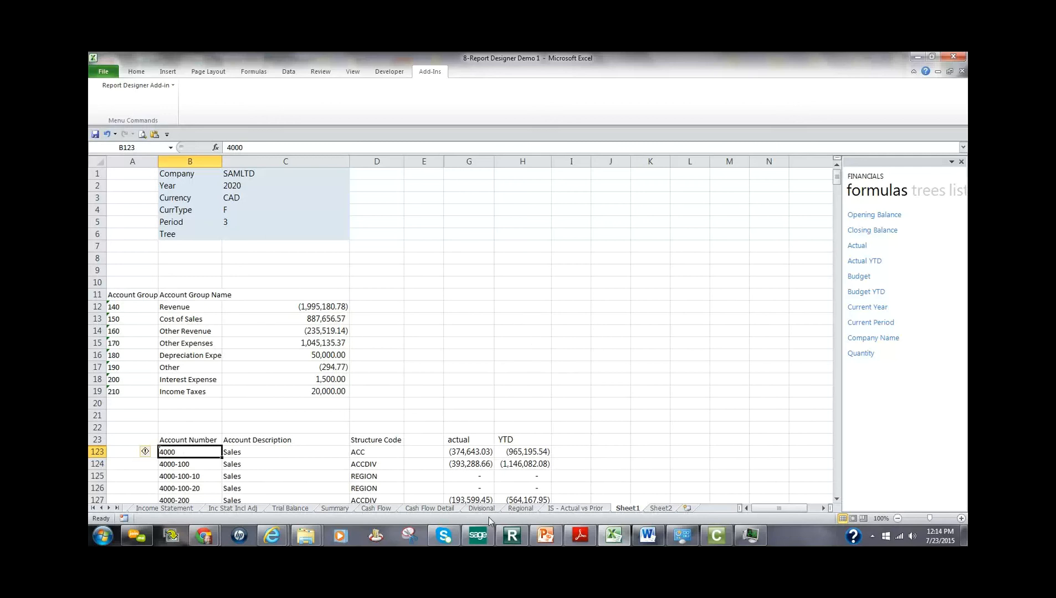
mouse_move(489, 533)
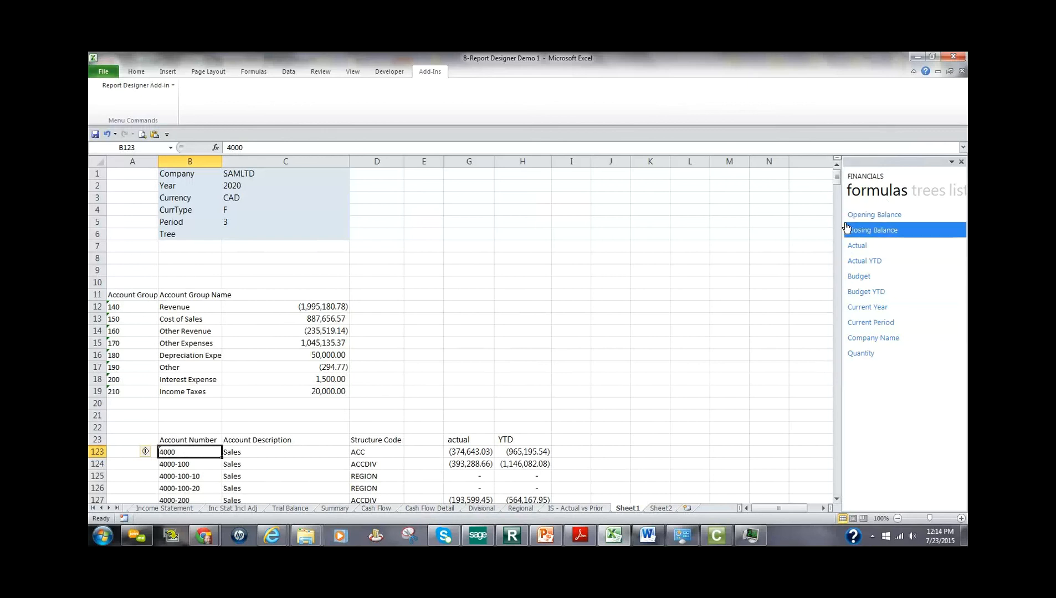
- Widen the Financials task pane and show its lists and formulas
left_click_drag(842, 232, 749, 256)
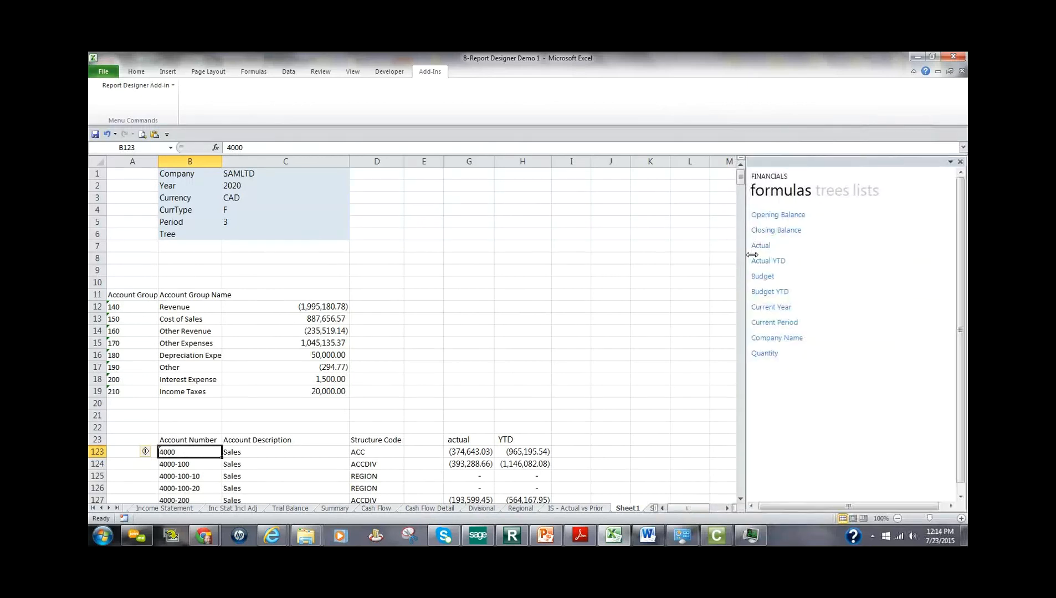
left_click(880, 193)
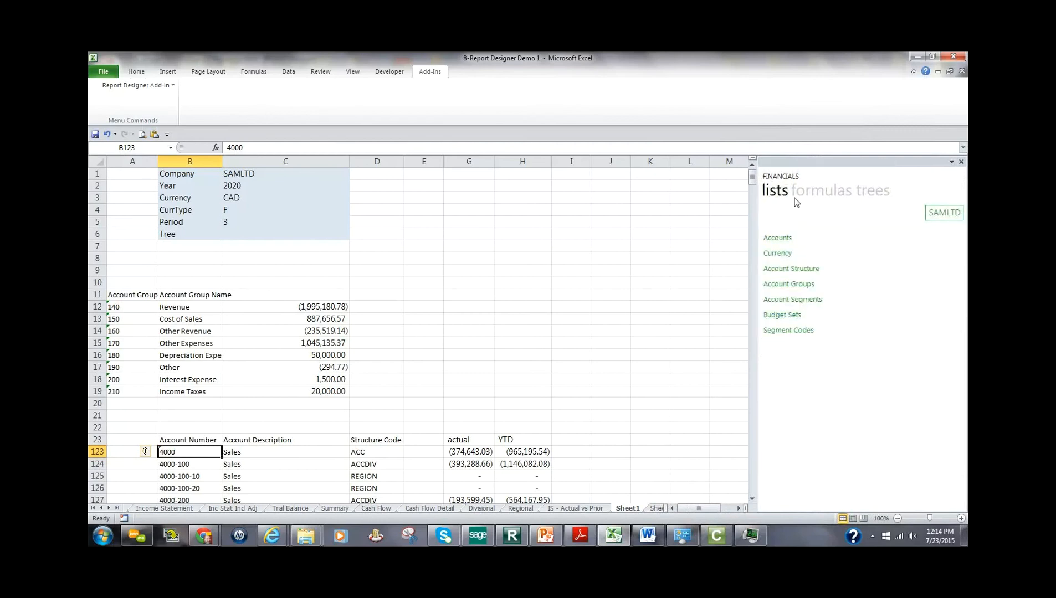
left_click(822, 191)
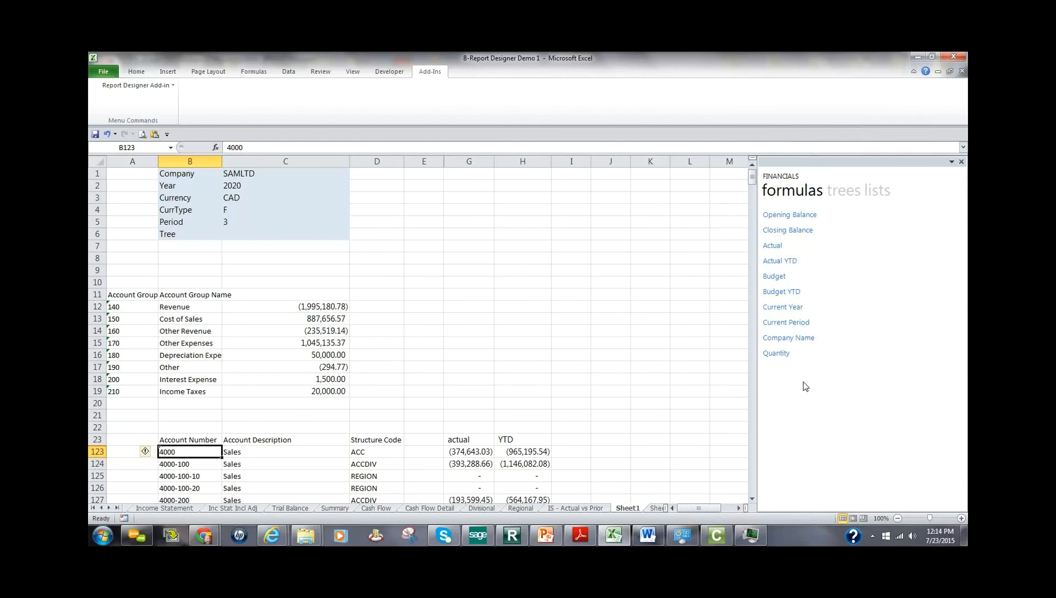
- Show the SAMLTD Demo Tree reporting tree with its Commercial and Retail branches expanded to their regions
left_click(853, 190)
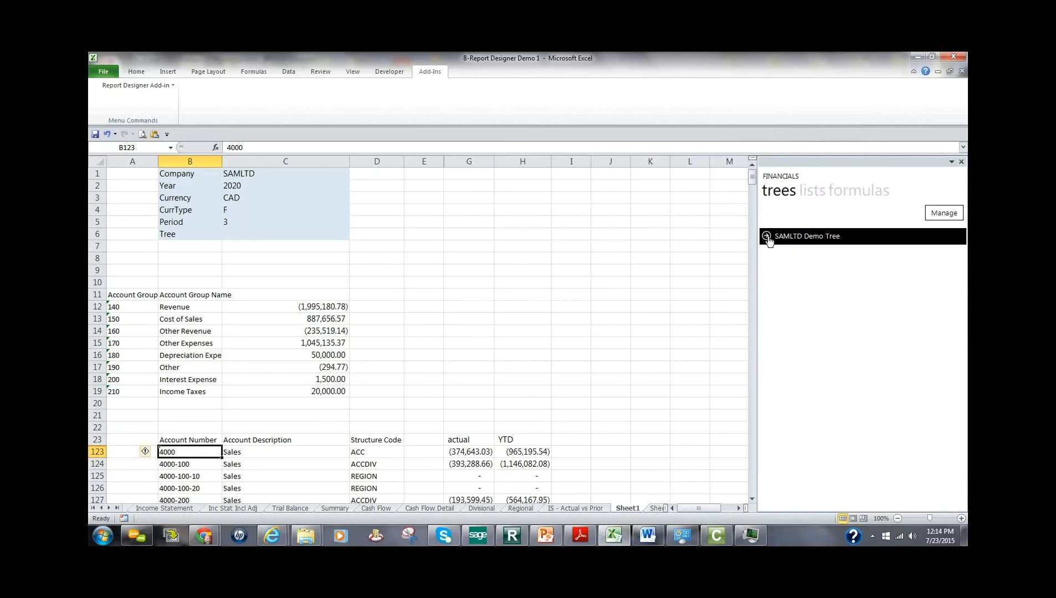
left_click(803, 236)
left_click(764, 237)
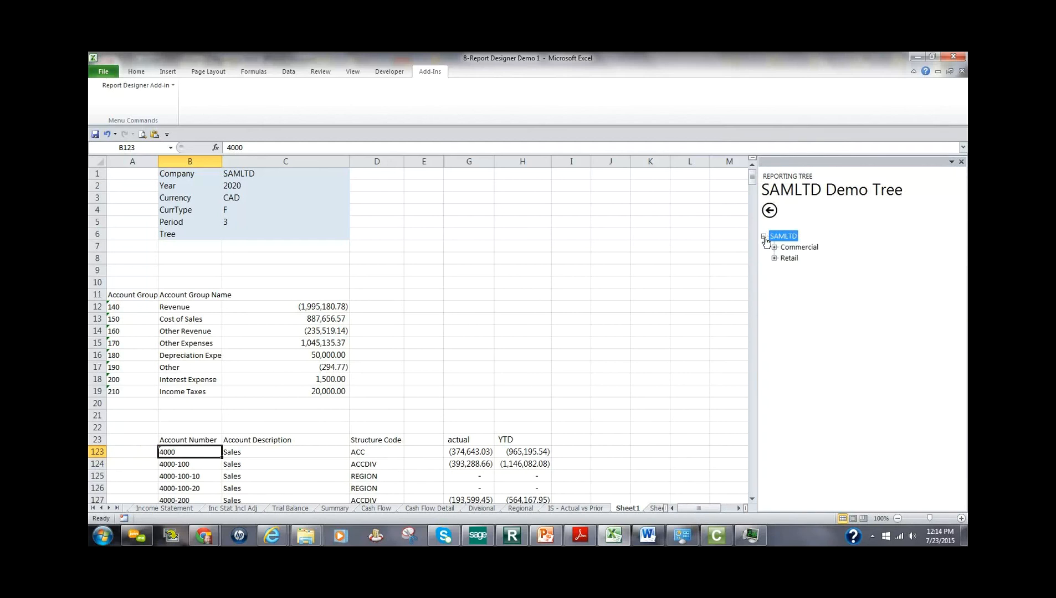
left_click(773, 247)
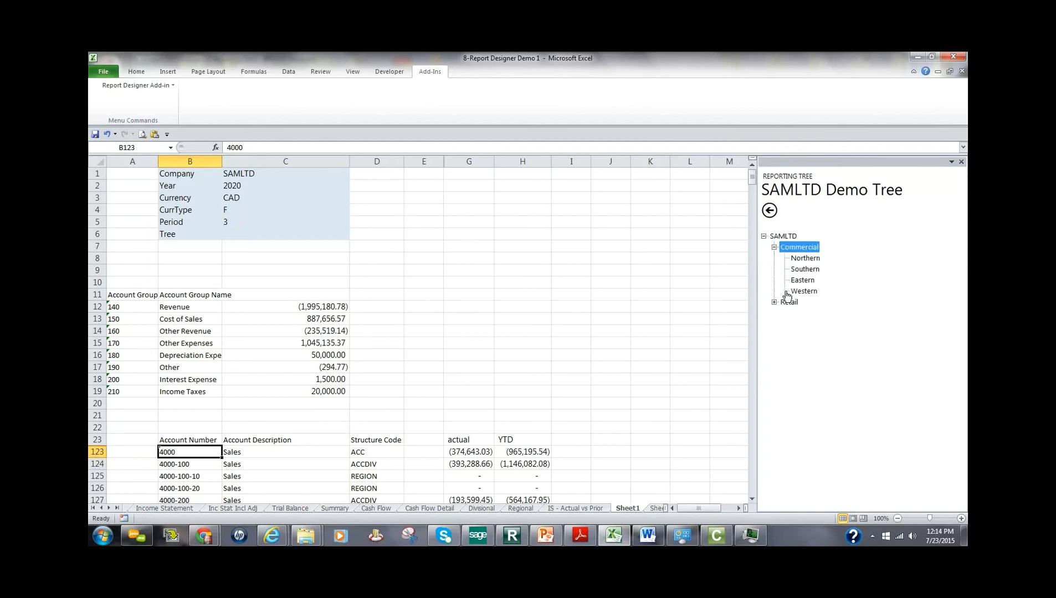
left_click(776, 303)
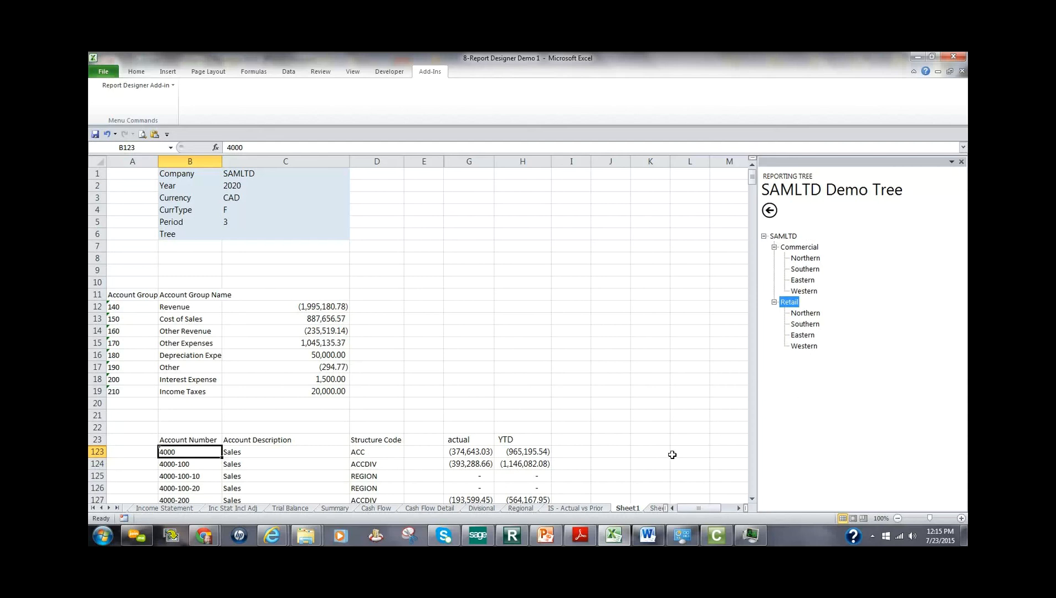
- On the Divisional sheet, try the Commercial unit and its Northern and Southern regions in turn as the reporting unit in H7
left_click(480, 509)
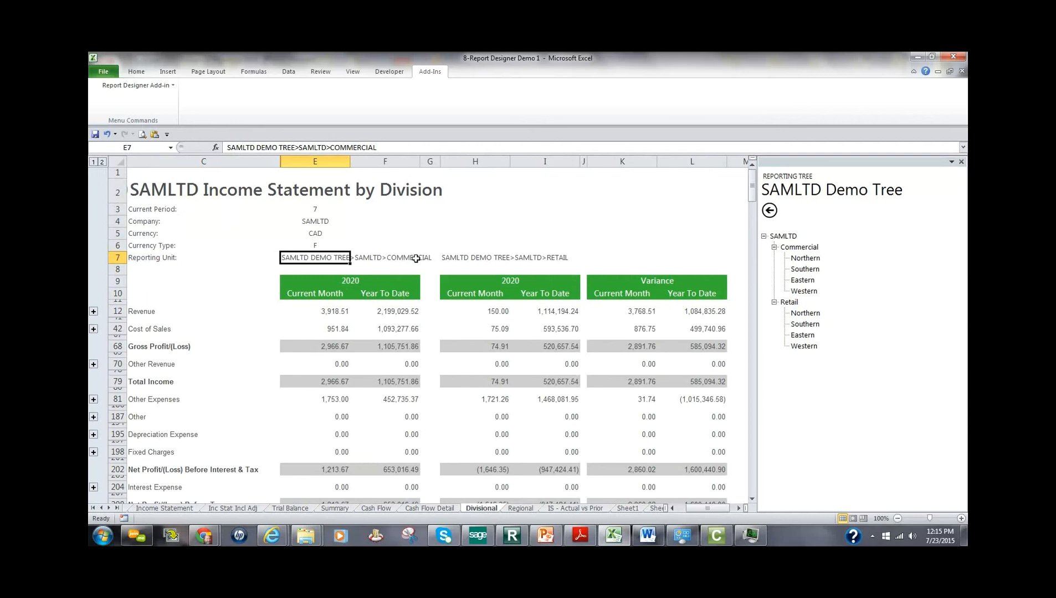
left_click_drag(799, 251, 493, 258)
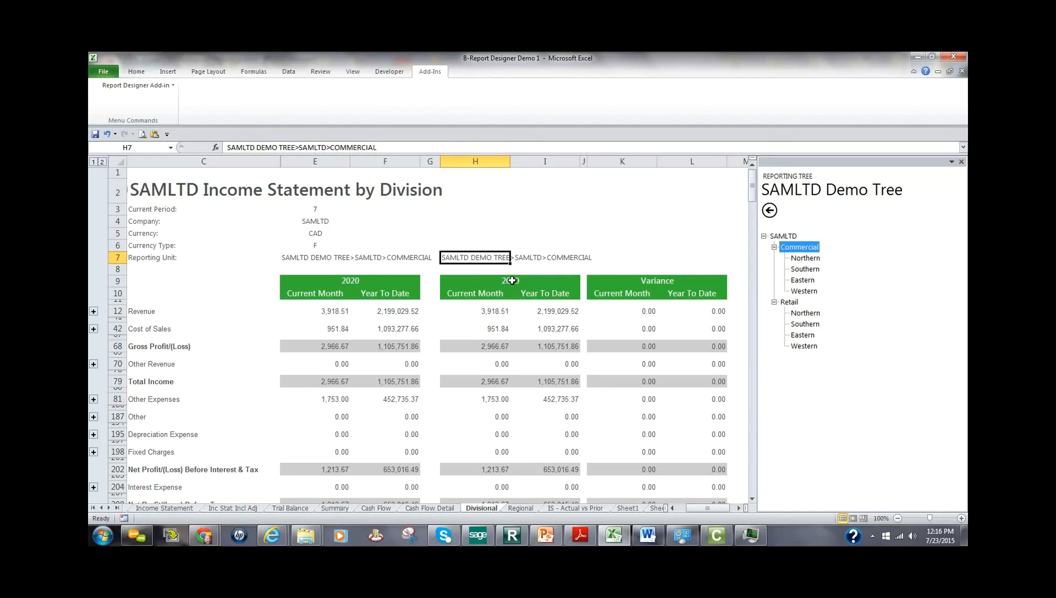
left_click(803, 259)
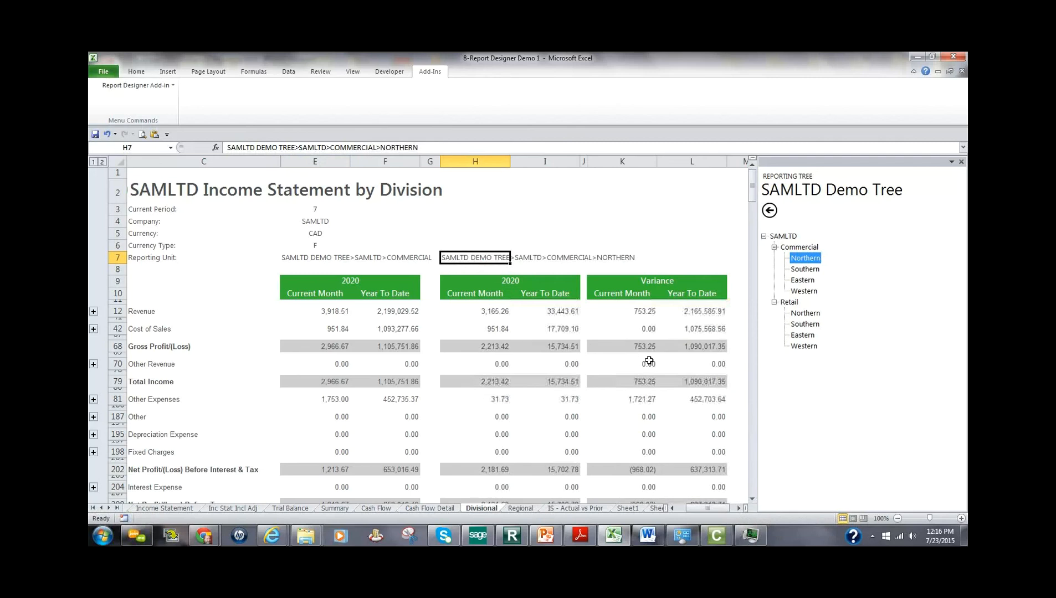
left_click_drag(805, 270, 490, 260)
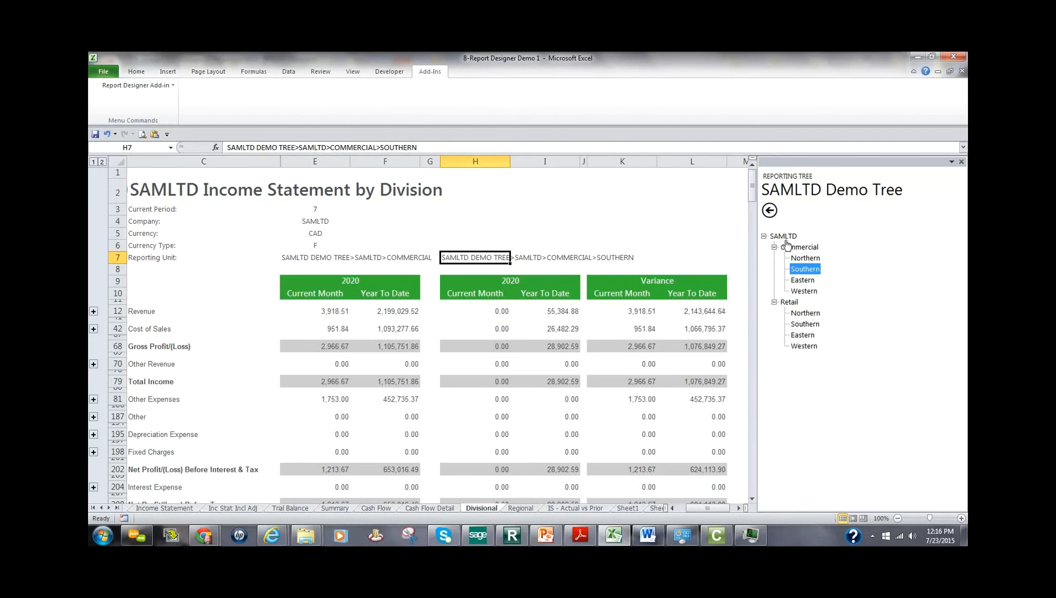
- Set the reporting unit in H7 of the Divisional sheet to the tree's Retail branch
left_click_drag(789, 302, 474, 256)
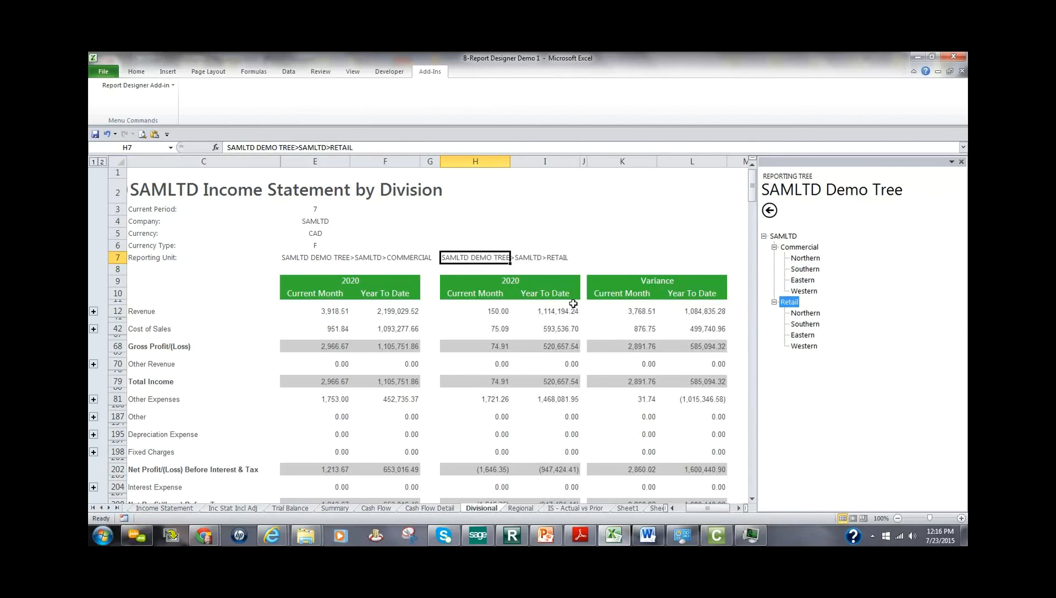
left_click(521, 282)
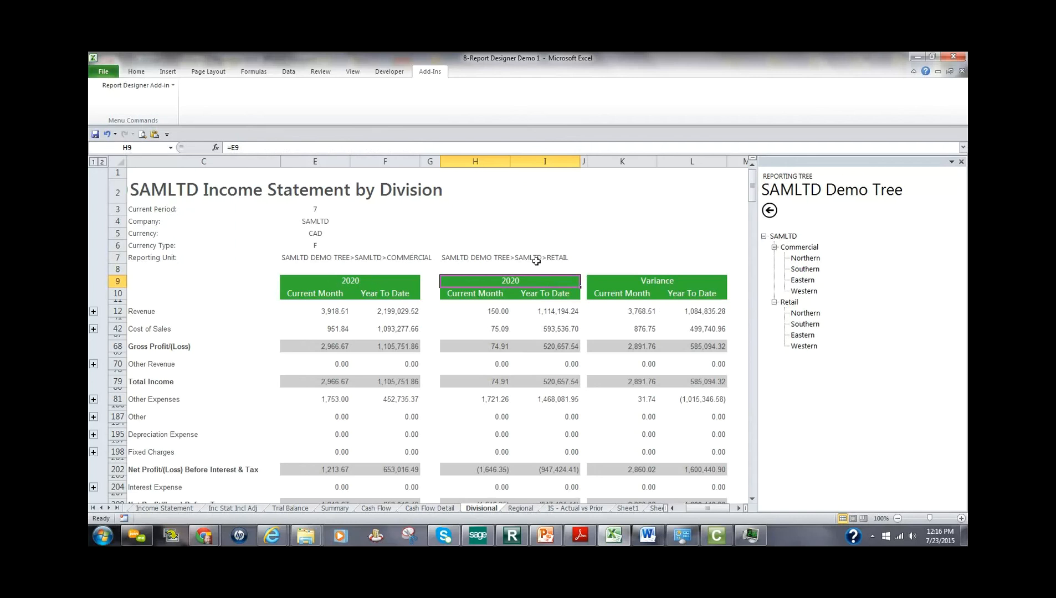
- On the Regional sheet, examine the cells referenced by the GLActualYTD300 revenue formulas for the Commercial Northern and Southern regions, without editing them
left_click(521, 509)
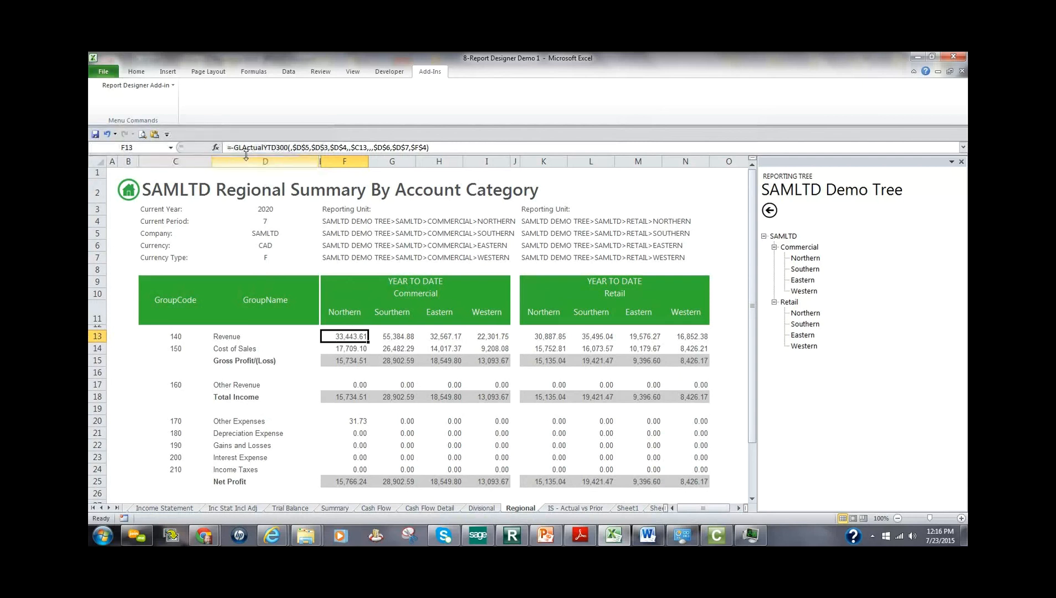
left_click(452, 148)
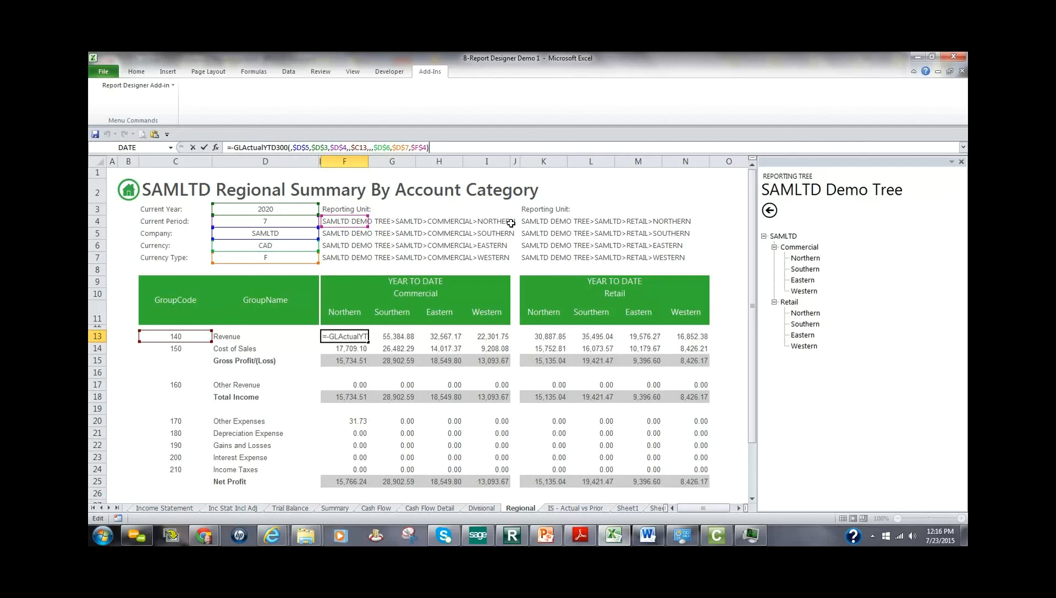
key("ctrl+Return")
left_click(402, 337)
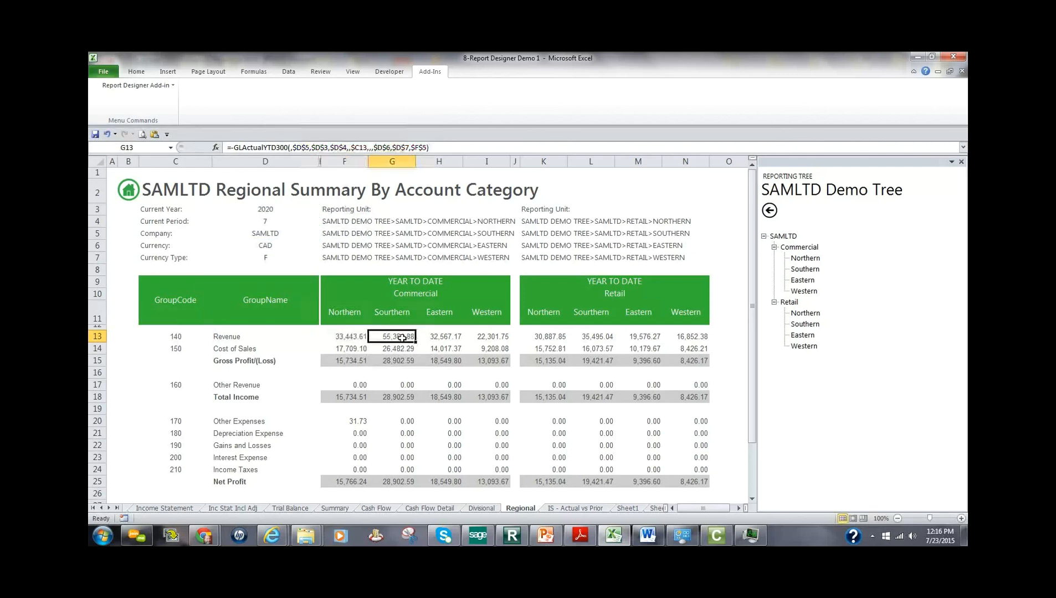
key("F2")
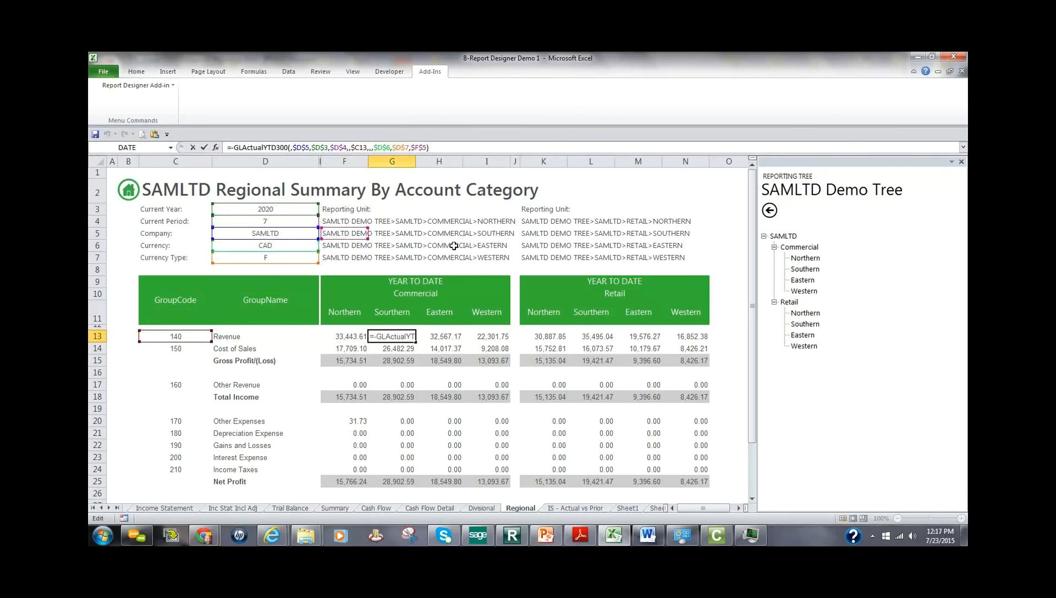
key("Escape")
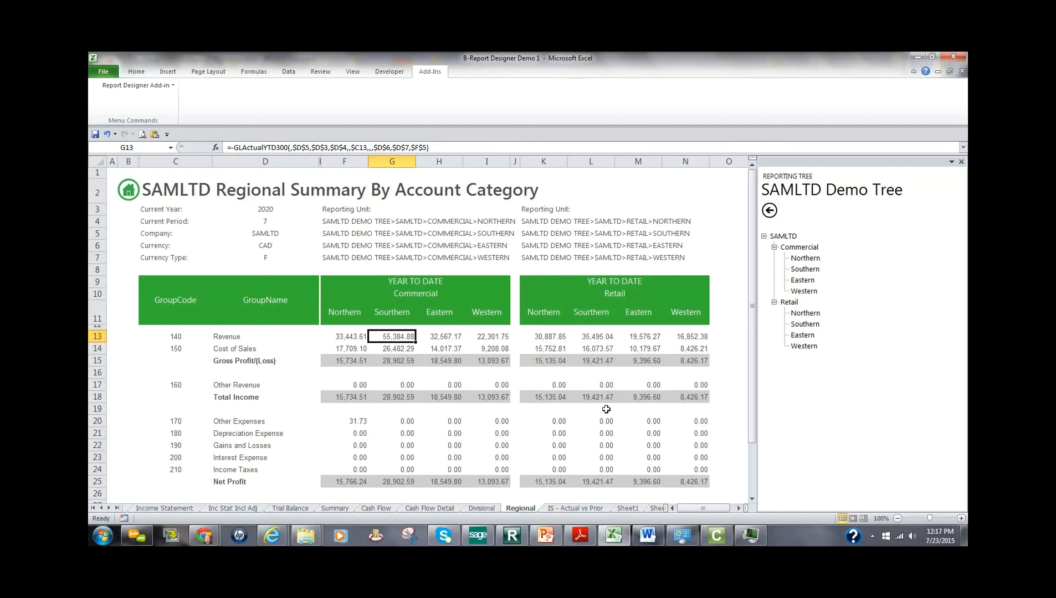
- Close the 8-Report Designer Demo 1 workbook without saving its changes and exit Excel
left_click(962, 72)
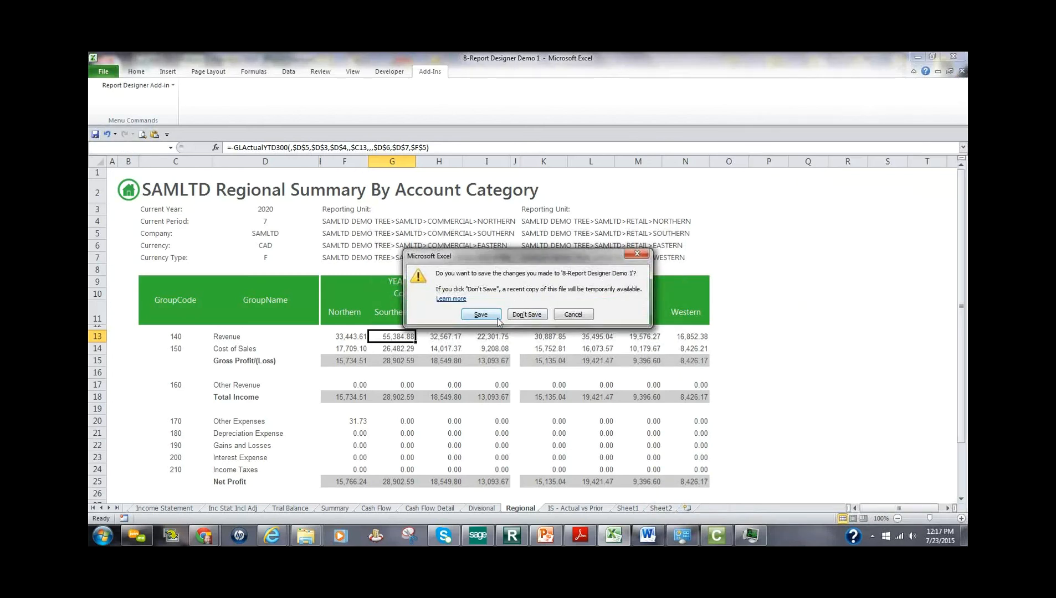
left_click(527, 315)
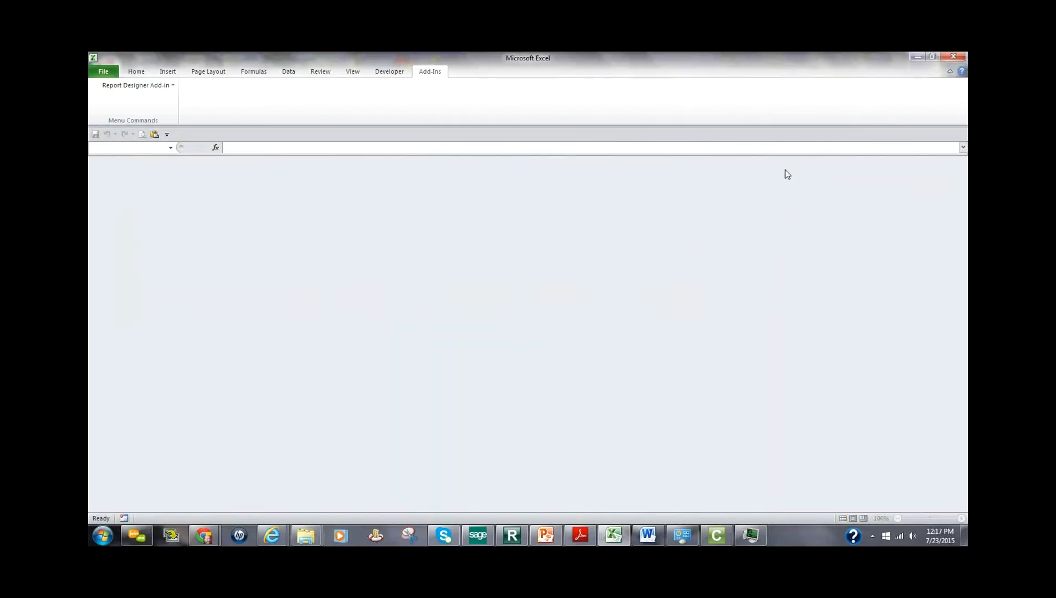
left_click(959, 56)
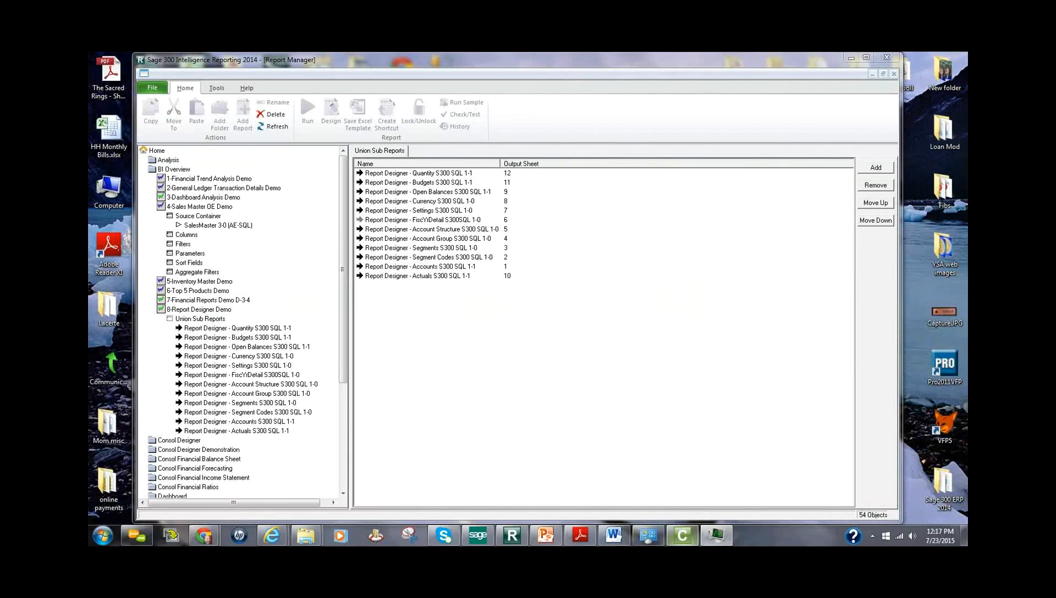
- In Windows Task Manager, end the leftover EXCEL.EXE *32 process and minimise Task Manager
right_click(800, 536)
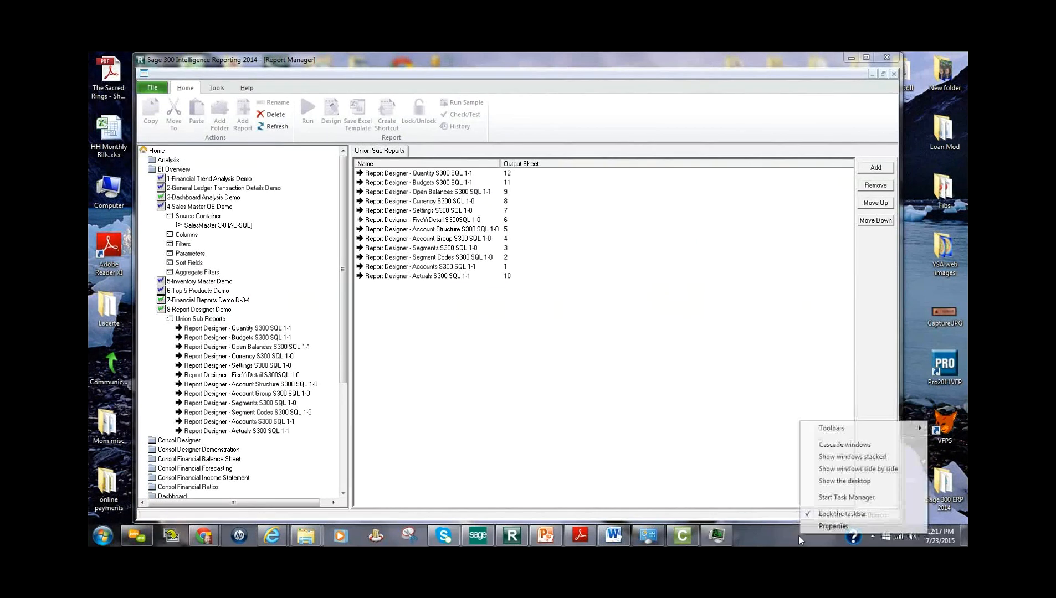
left_click(827, 499)
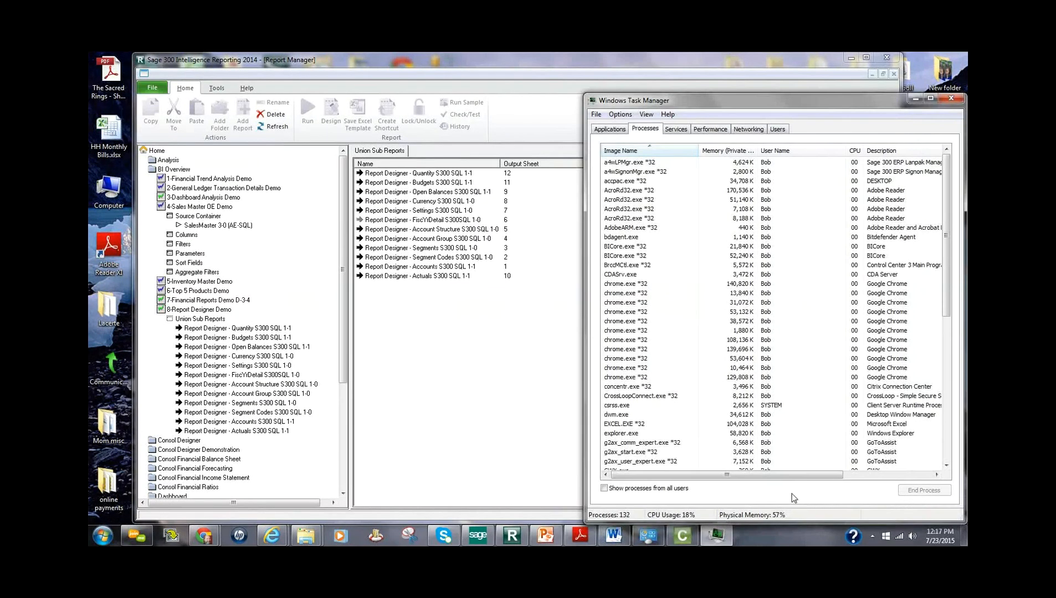
left_click(610, 128)
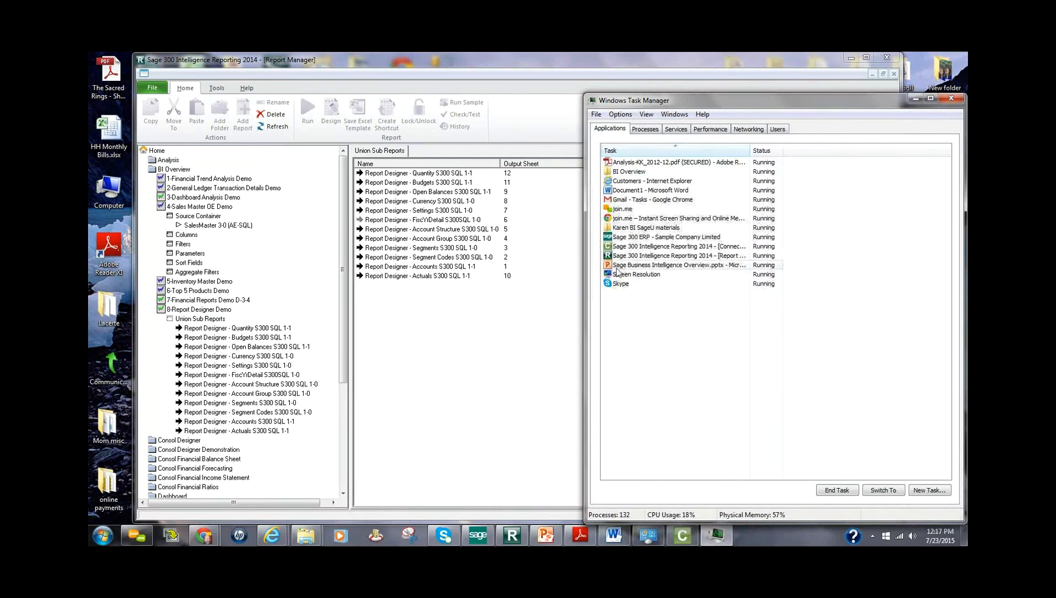
left_click(645, 129)
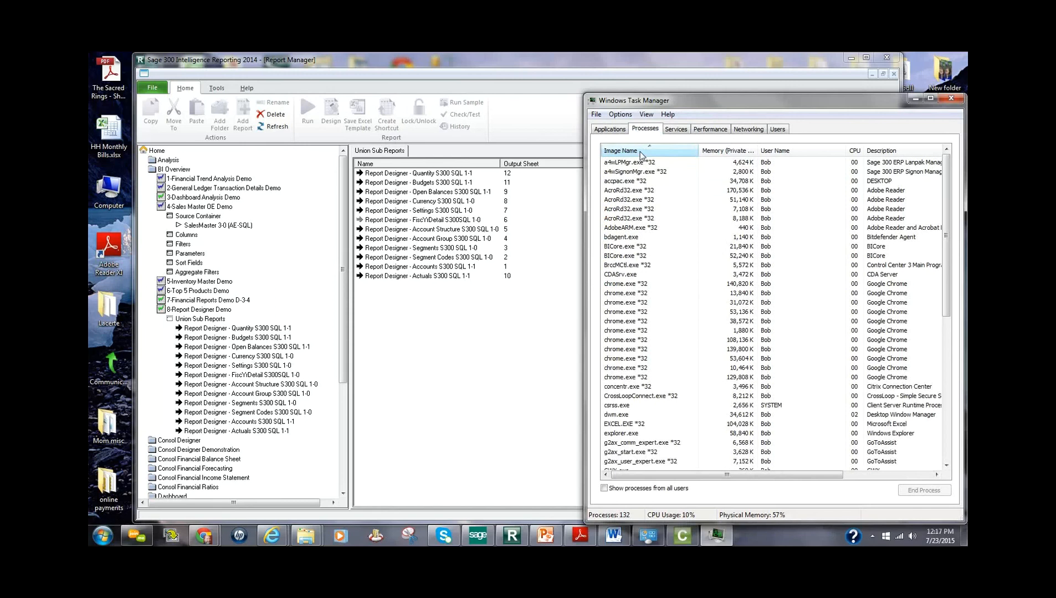
left_click_drag(948, 185, 952, 265)
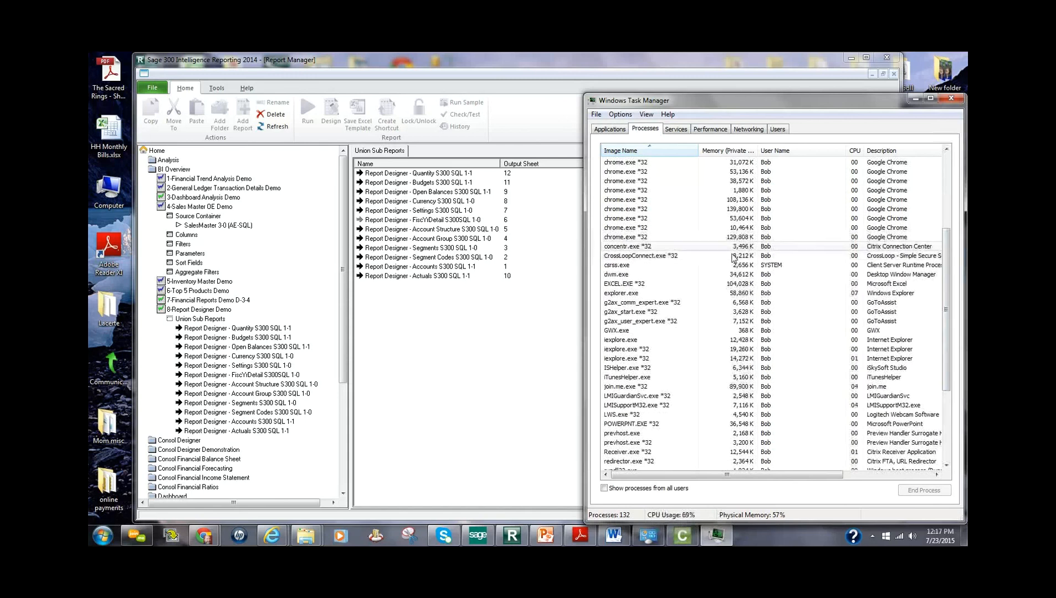
left_click(646, 285)
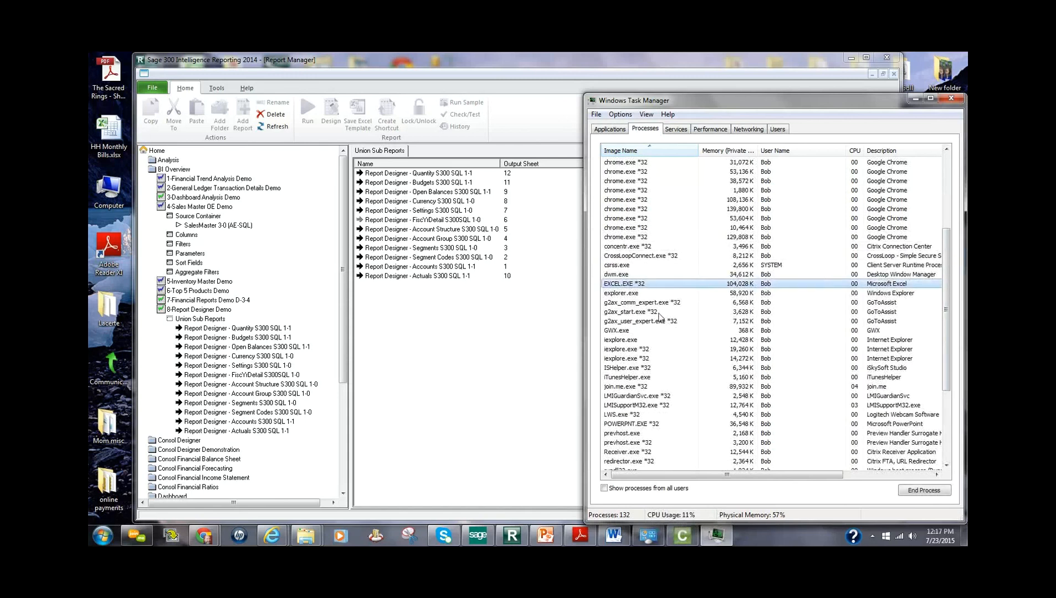
left_click(923, 491)
left_click(554, 311)
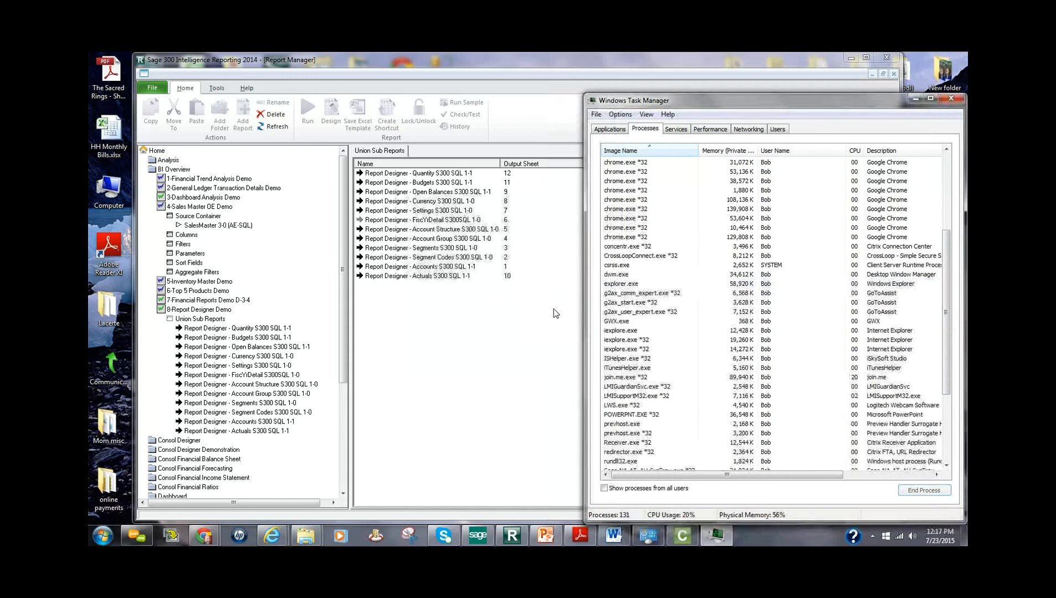
left_click(916, 102)
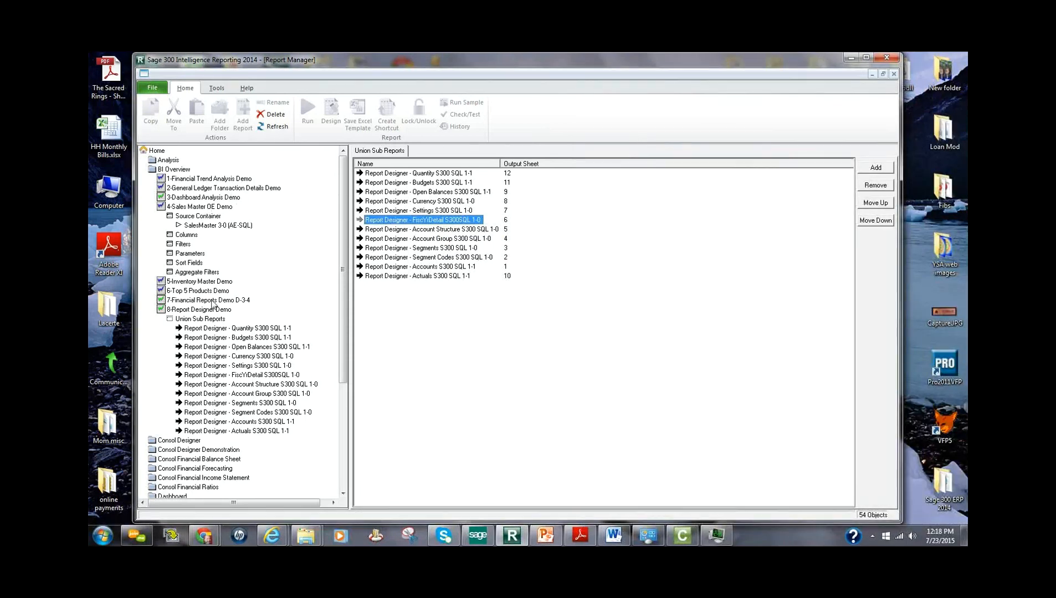
- Run the 8-Report Designer Demo report for all financial years: 2018, 2019 and 2020
left_click(186, 312)
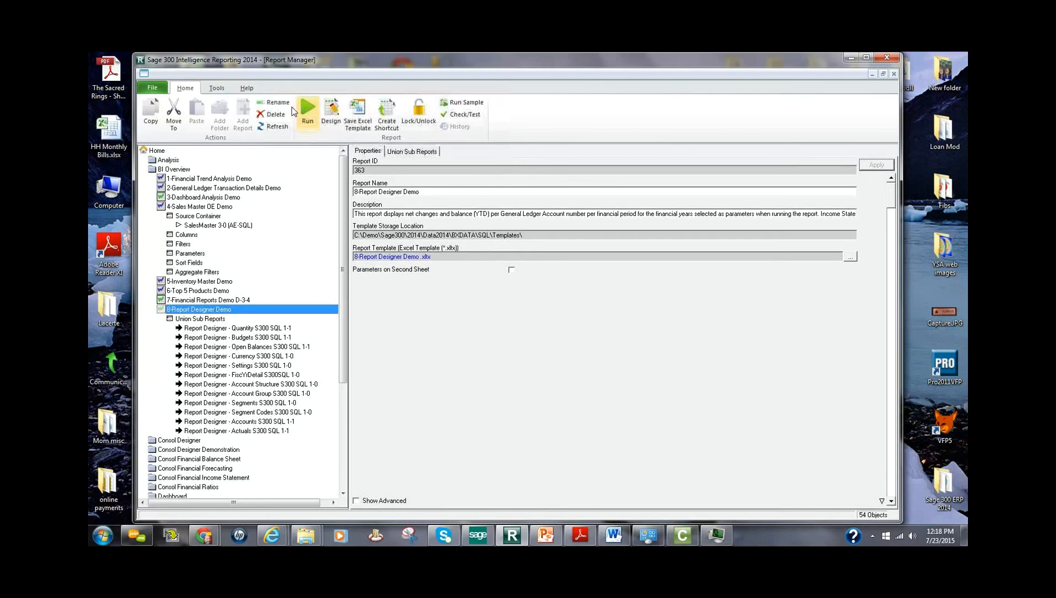
left_click(307, 111)
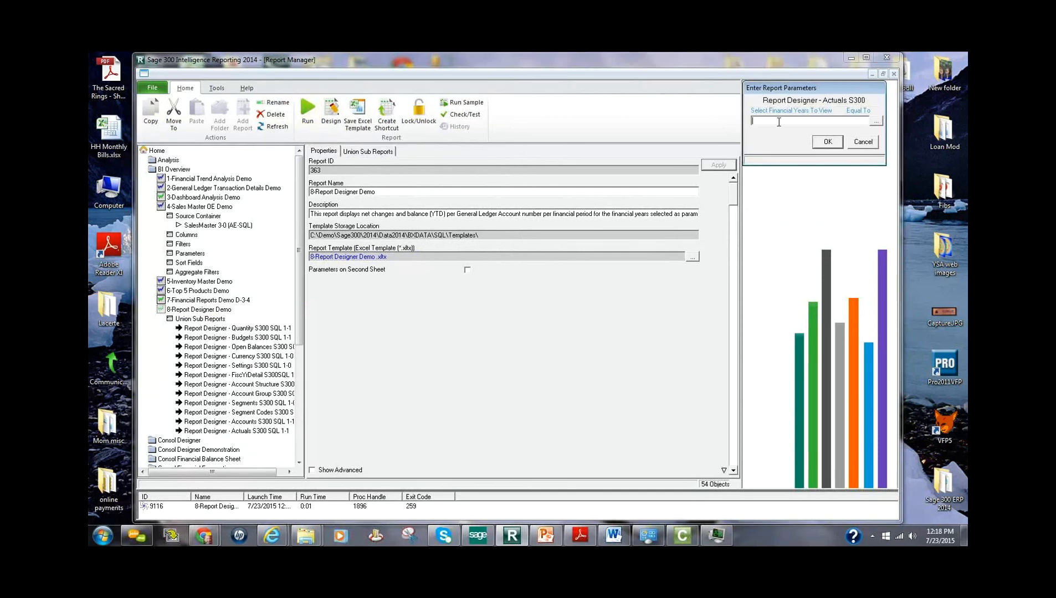
left_click(876, 121)
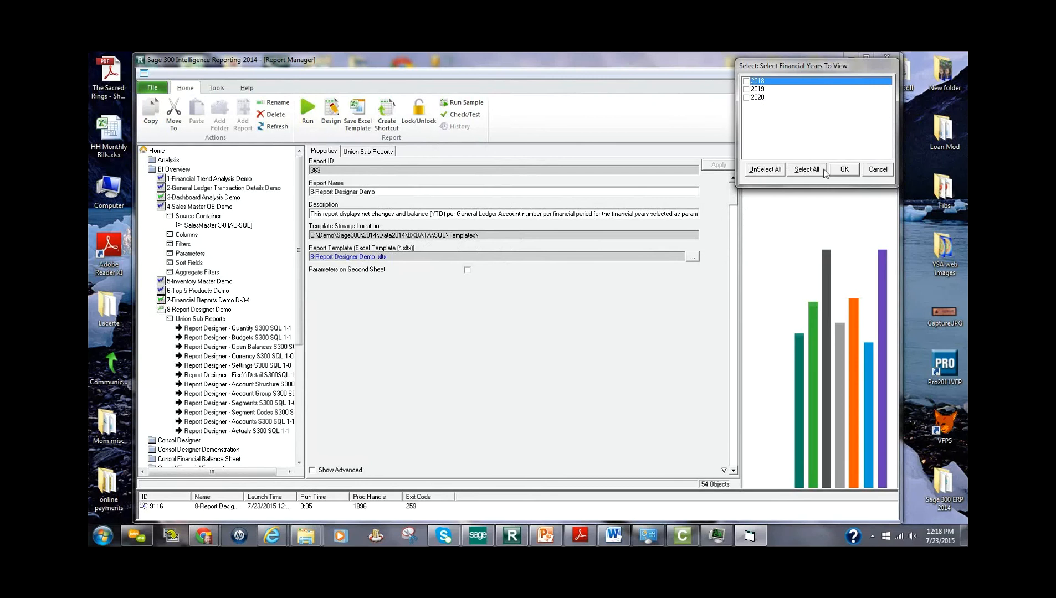
left_click(814, 173)
left_click(843, 170)
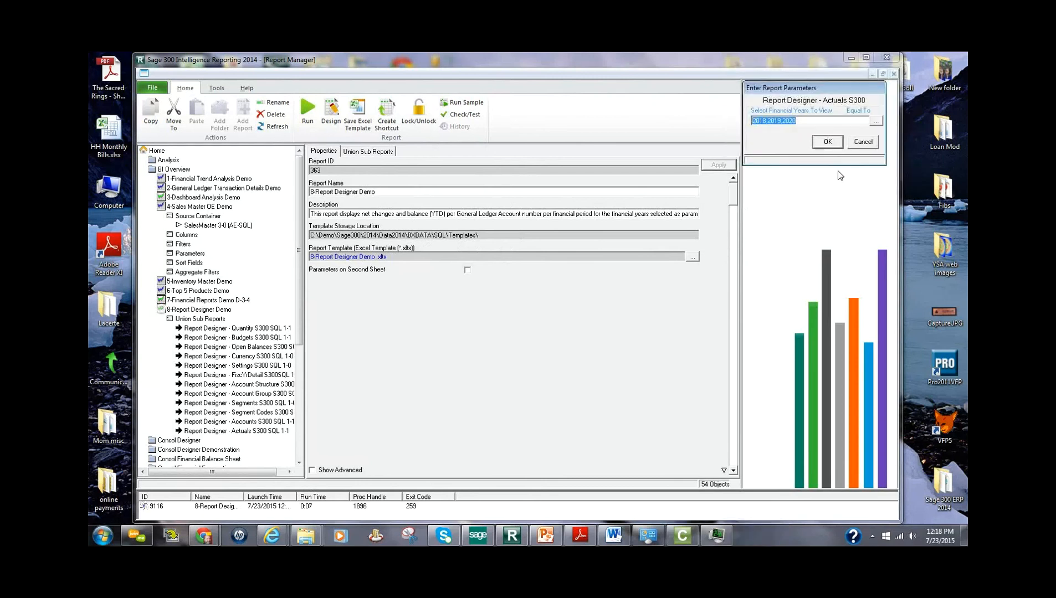
left_click(832, 145)
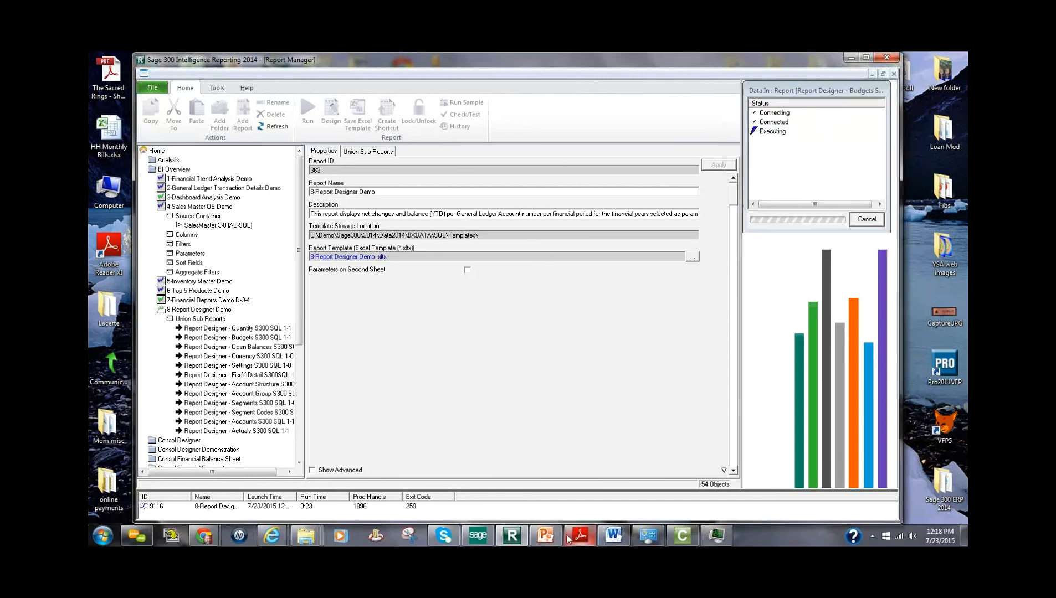
- Switch to Sage 300 ERP, open Security Groups under Administrative Services, and minimise the generated Excel report that covers it
mouse_move(511, 539)
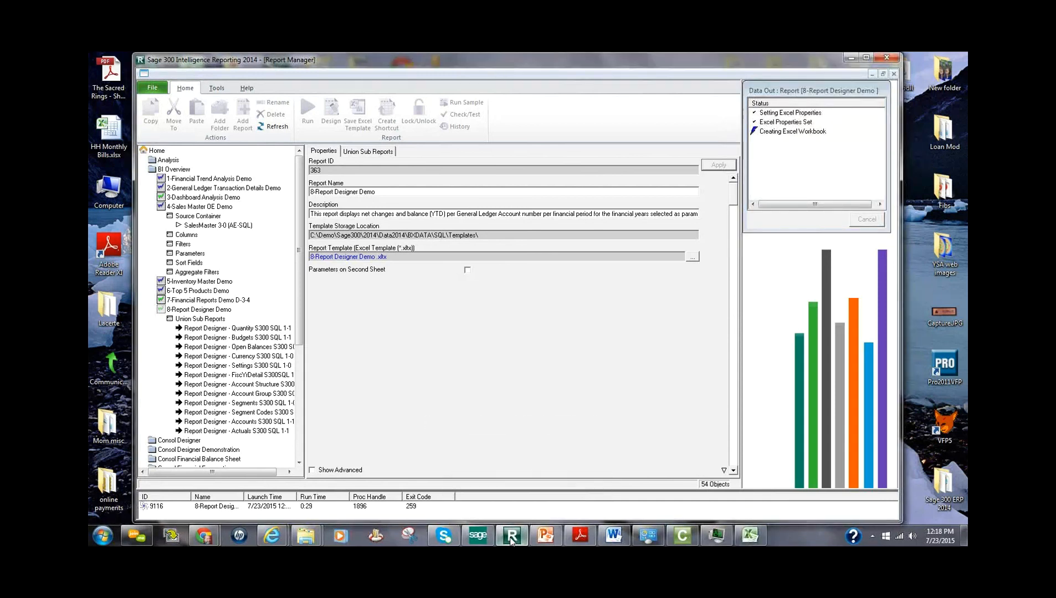
left_click(480, 537)
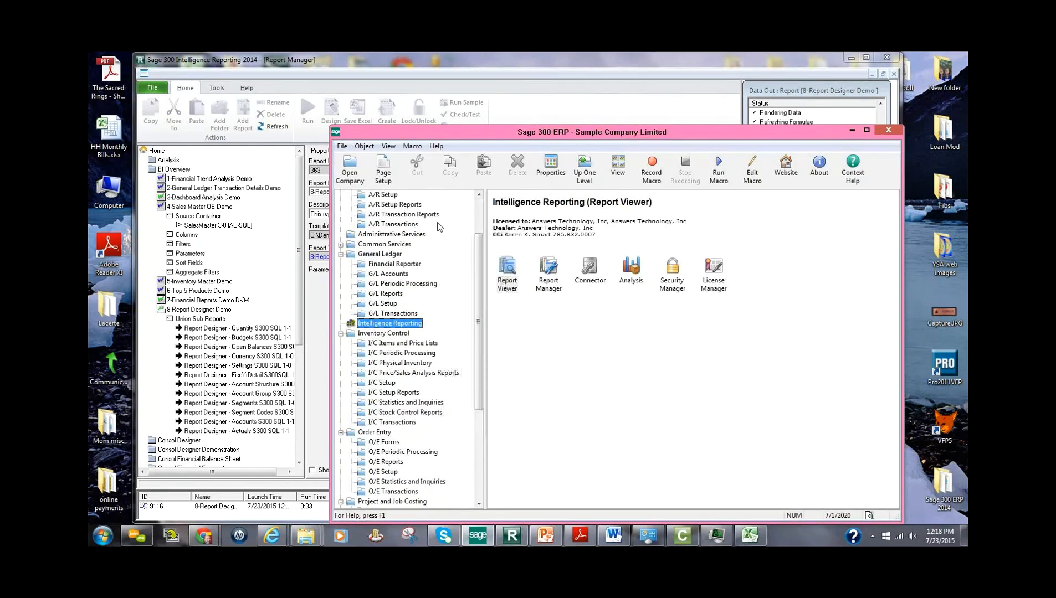
scroll(452, 213, "up", 2)
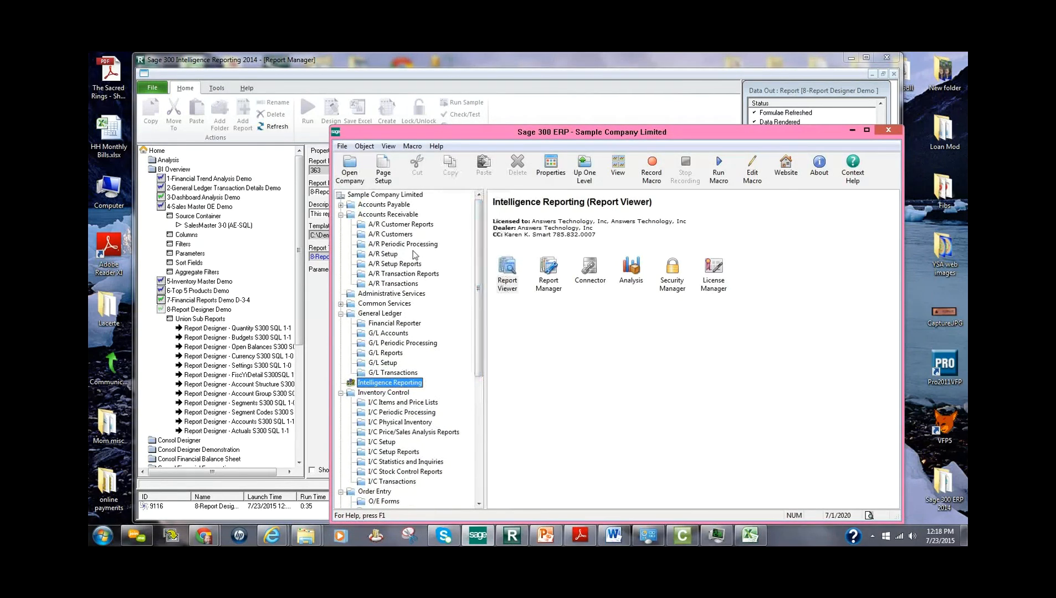
left_click(401, 295)
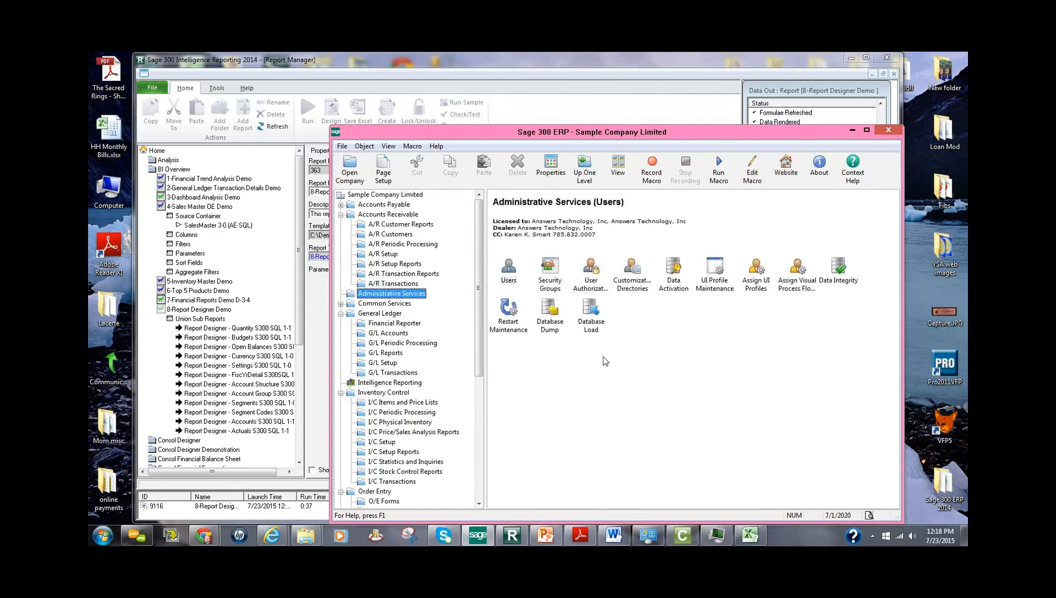
double_click(550, 276)
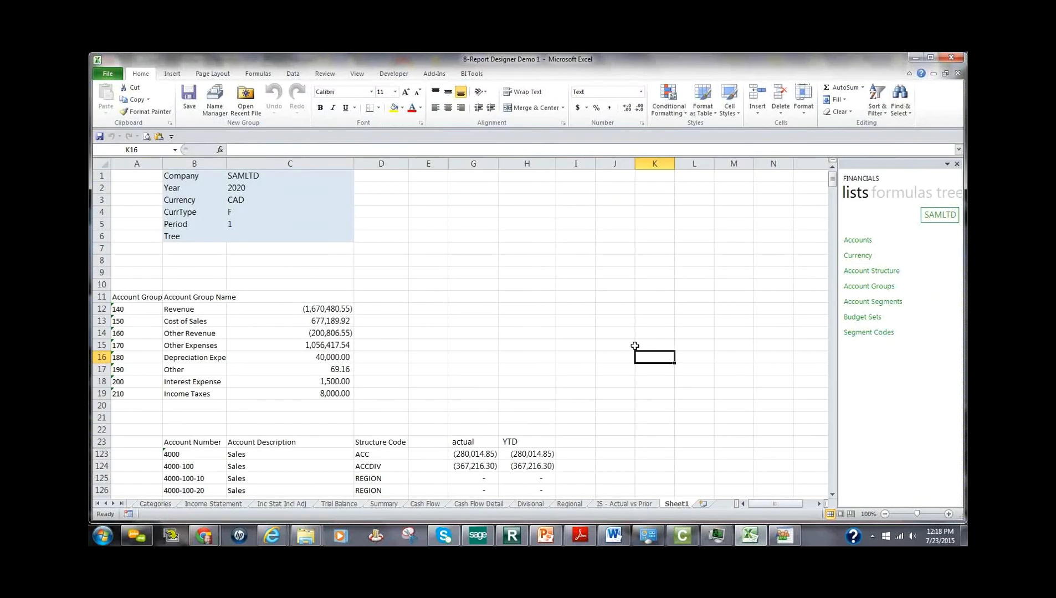
left_click(473, 73)
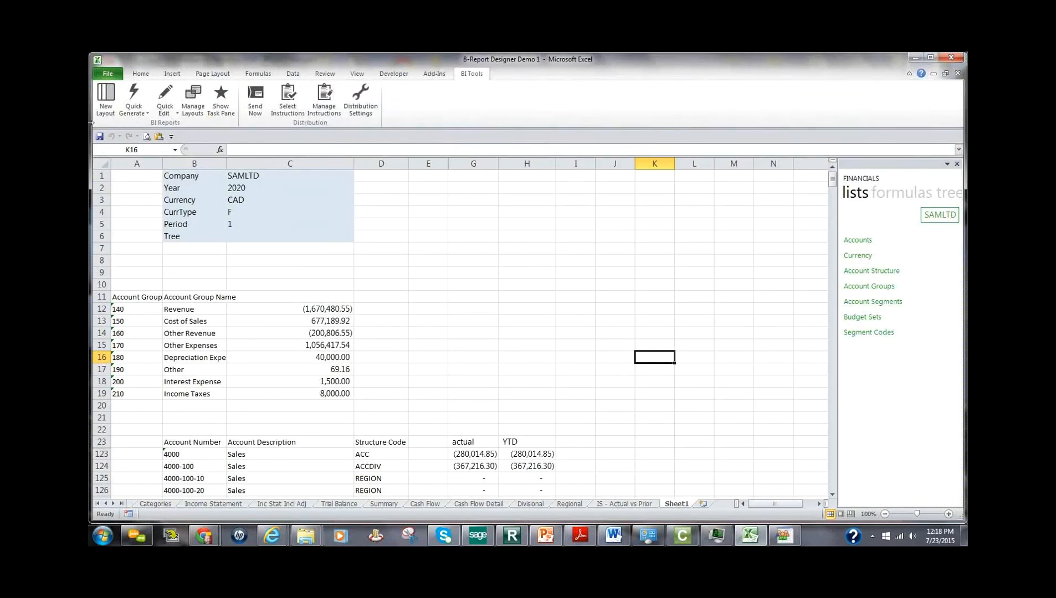
left_click(917, 59)
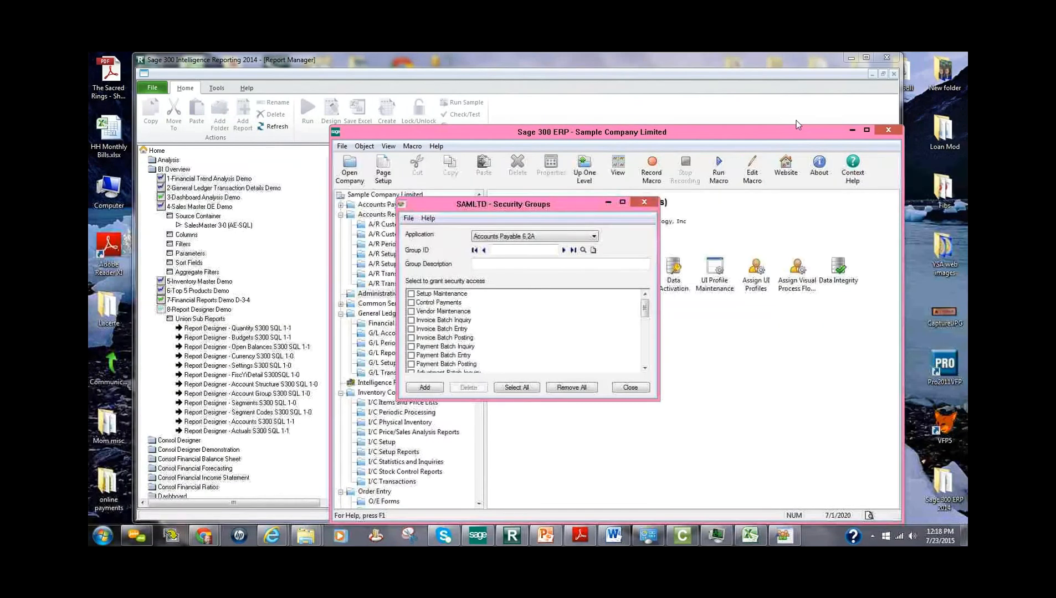
- Examine the security access options for the Intelligence Reporting 6.2A application and close Security Groups without saving
left_click(592, 237)
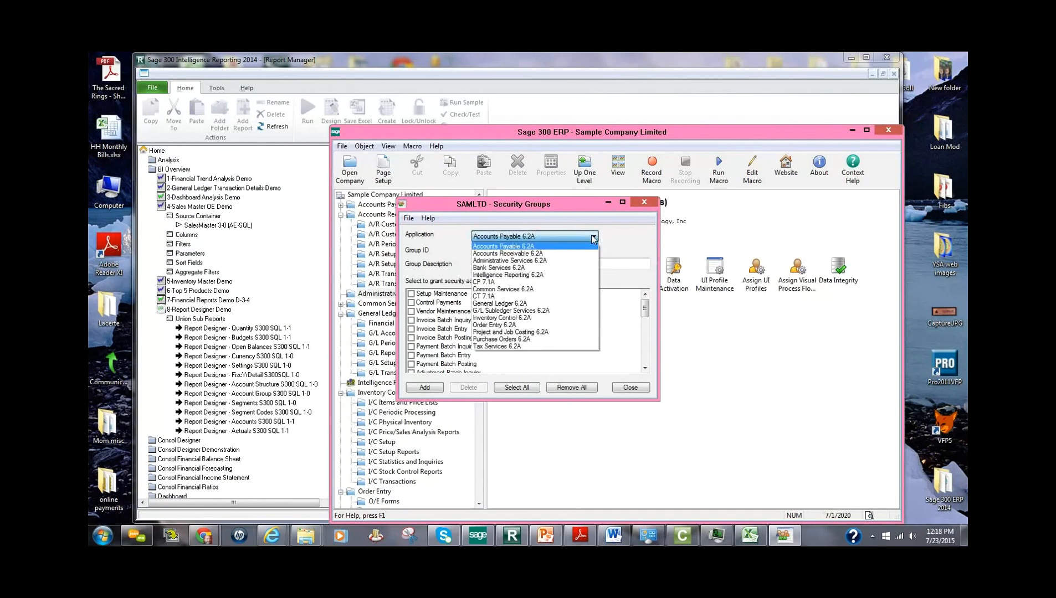
left_click(561, 275)
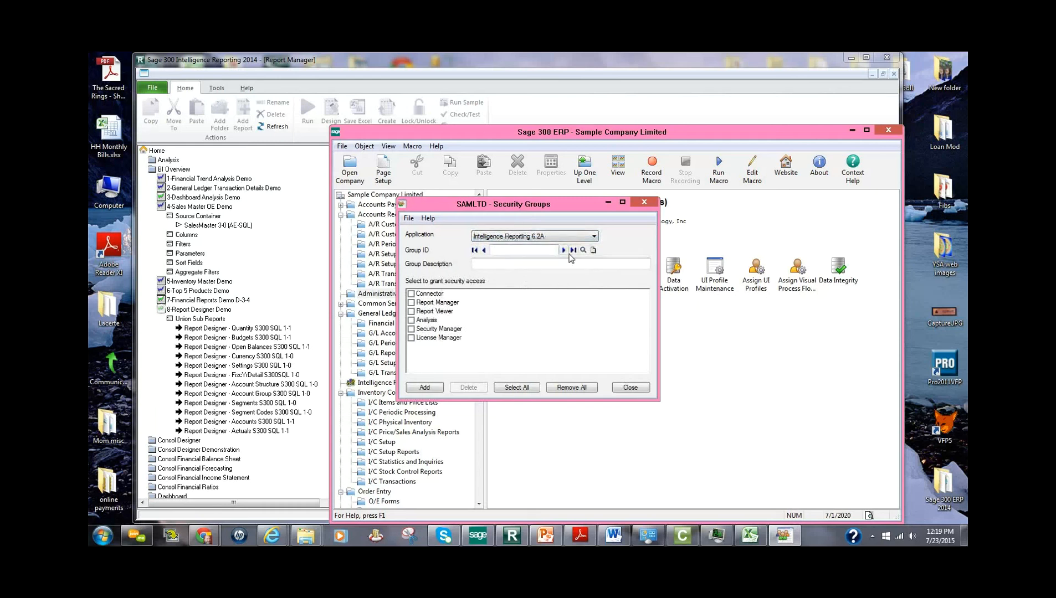
left_click(531, 250)
left_click(411, 294)
left_click(413, 312)
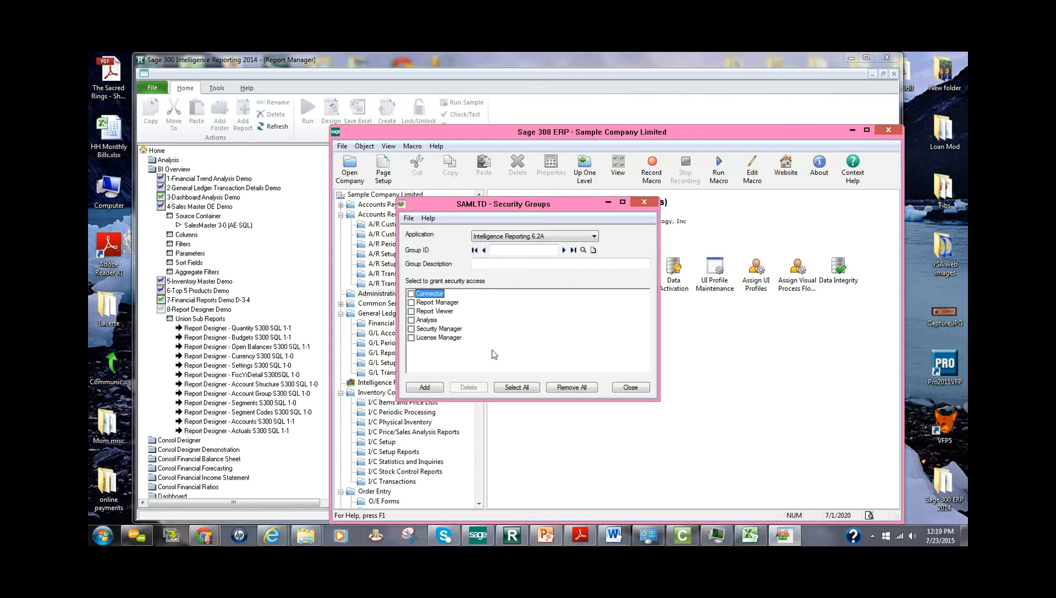
left_click(630, 388)
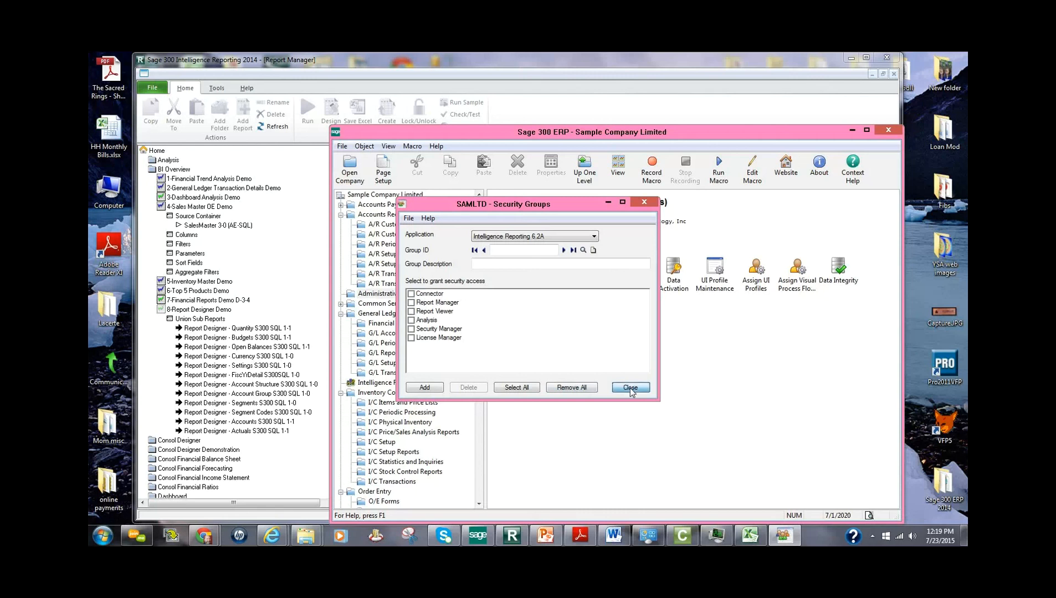
left_click(566, 330)
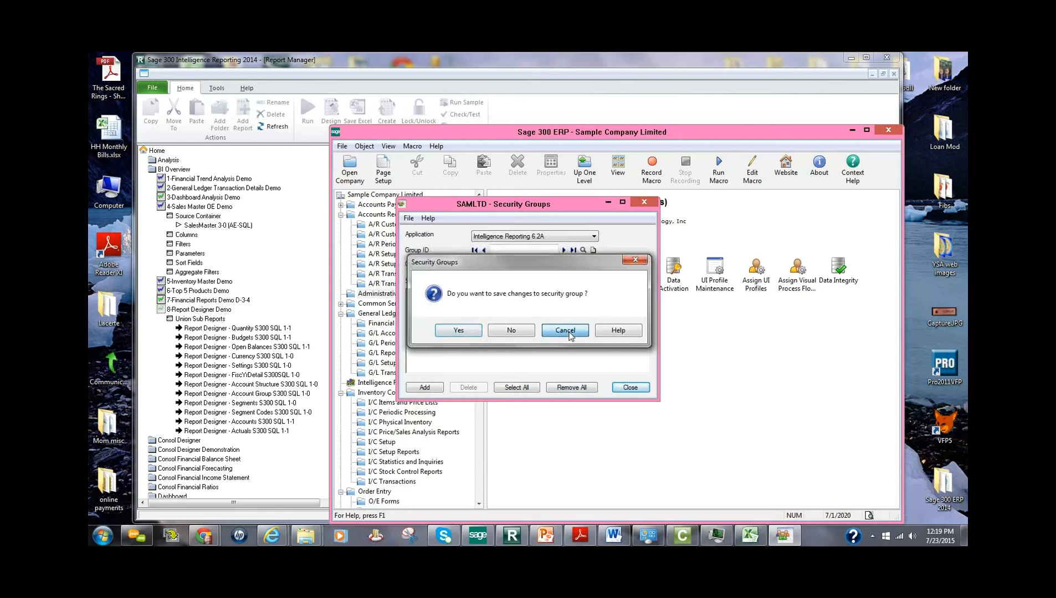
left_click(653, 203)
left_click(517, 330)
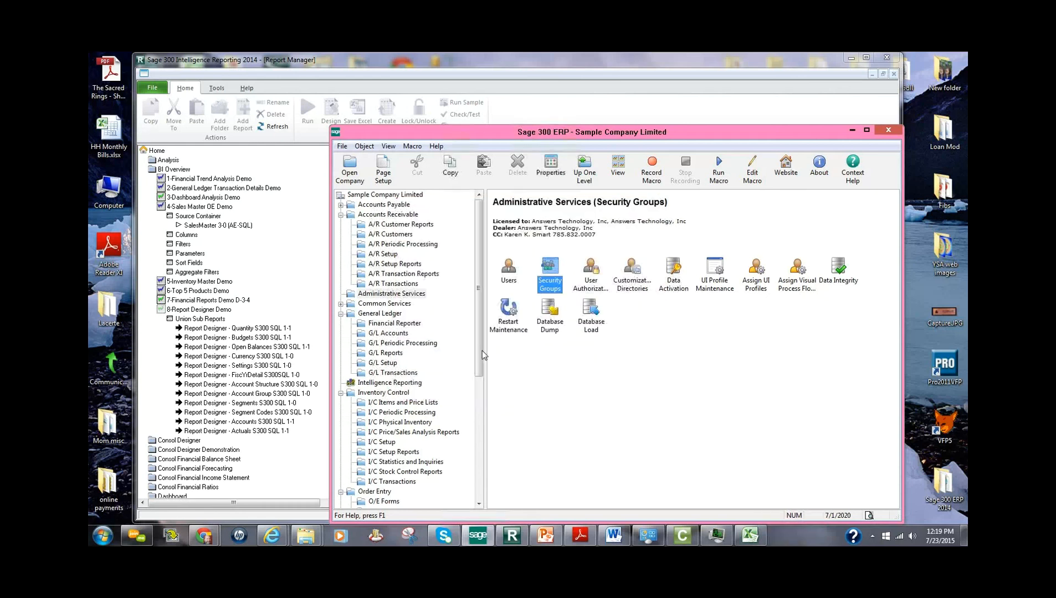
- Open Security Manager from Intelligence Reporting, select the Users role and widen the window
left_click_drag(481, 358, 500, 419)
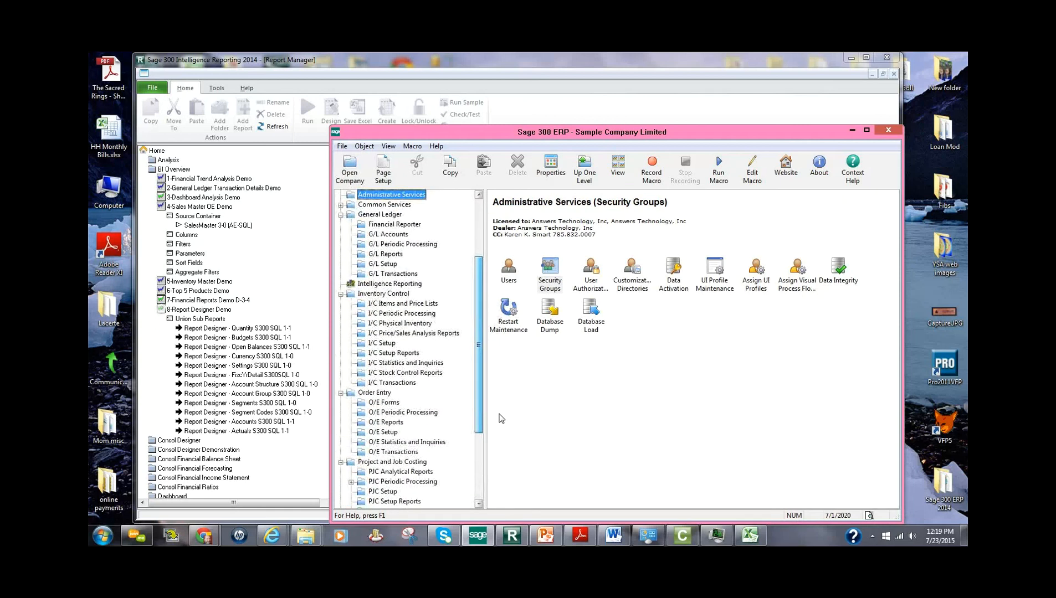
left_click(401, 284)
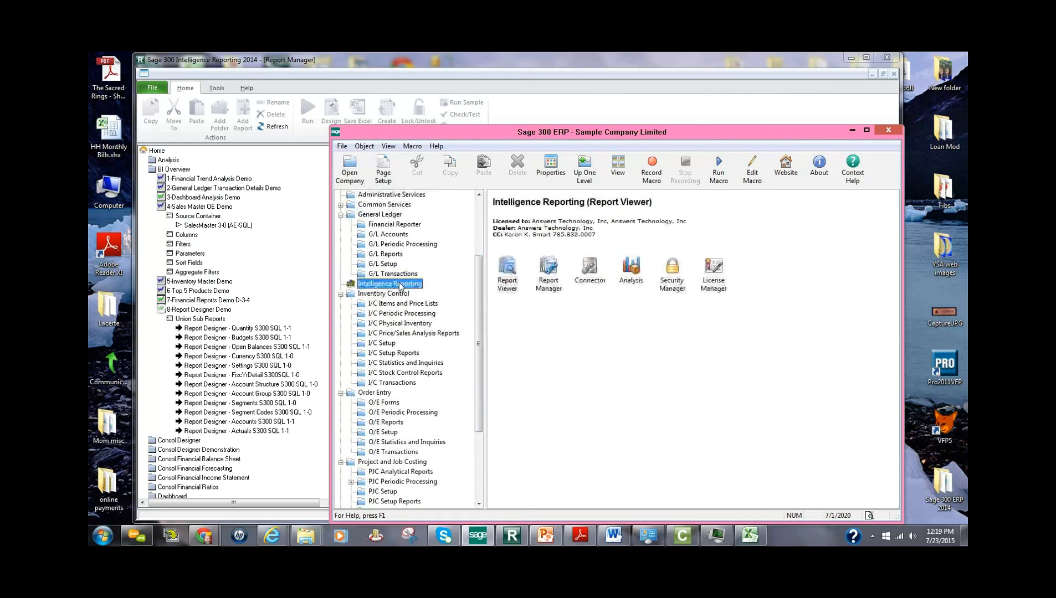
double_click(672, 269)
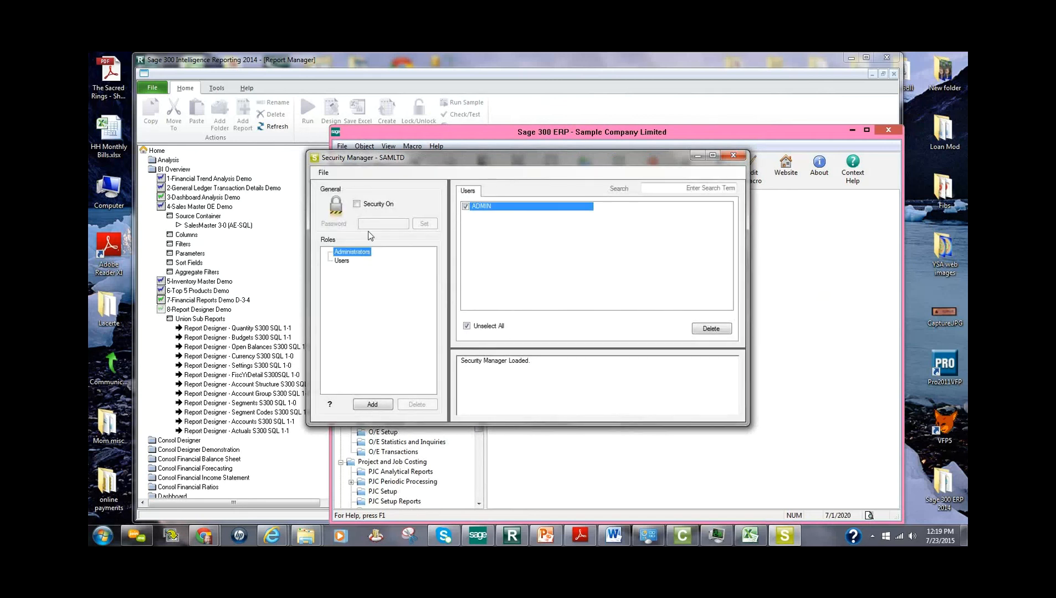
left_click(349, 261)
left_click_drag(306, 175, 134, 175)
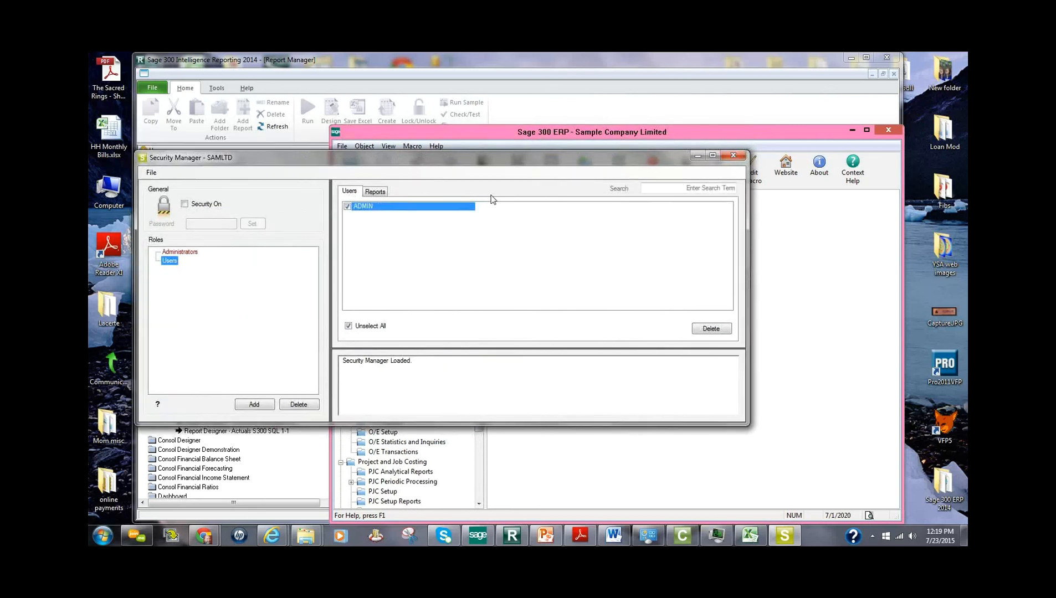
- Grant the Users role the Demonstration Report Designer report with its sub-reports and Sales Master 3-2 (AE-SQL), and view the role's users
left_click(375, 192)
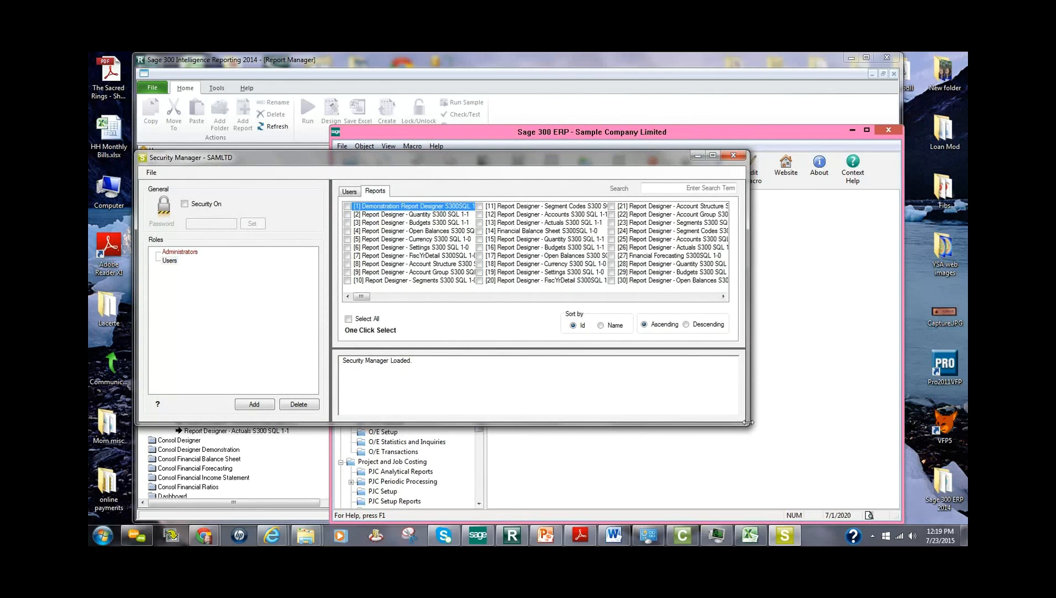
left_click_drag(745, 424, 900, 495)
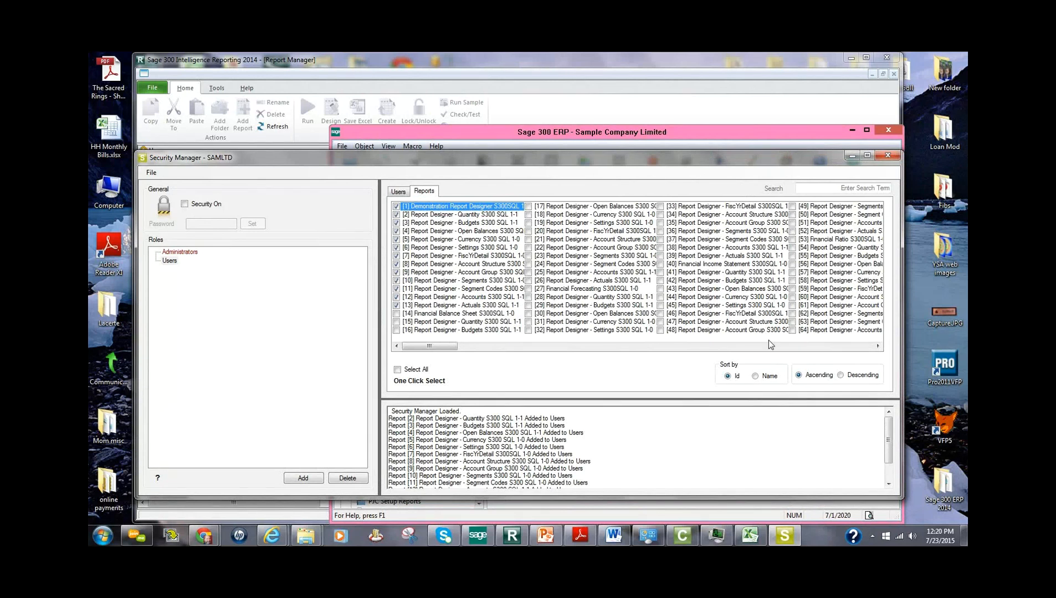
left_click_drag(441, 350, 498, 363)
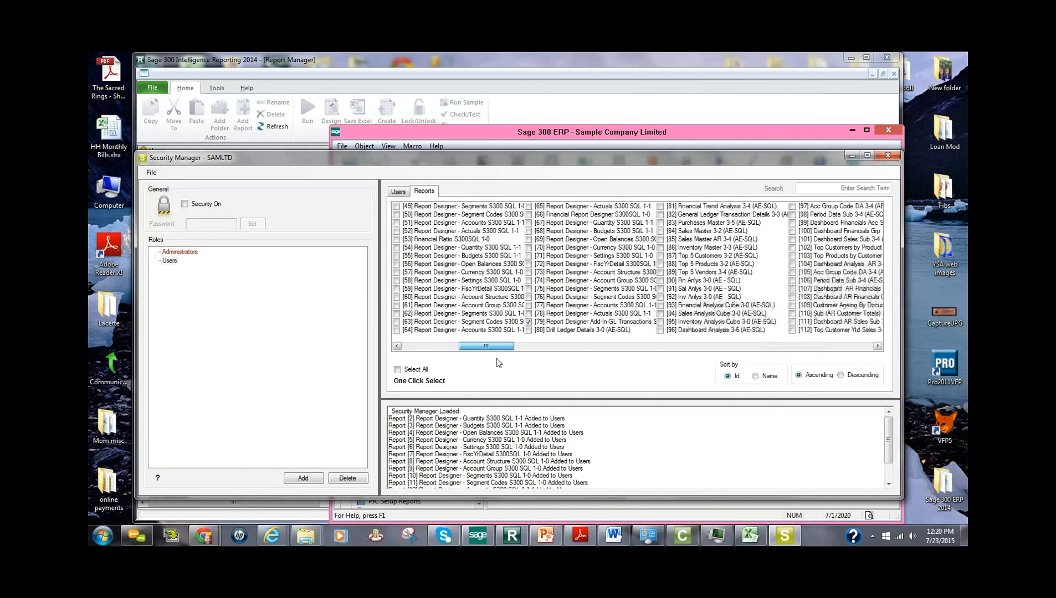
left_click(660, 231)
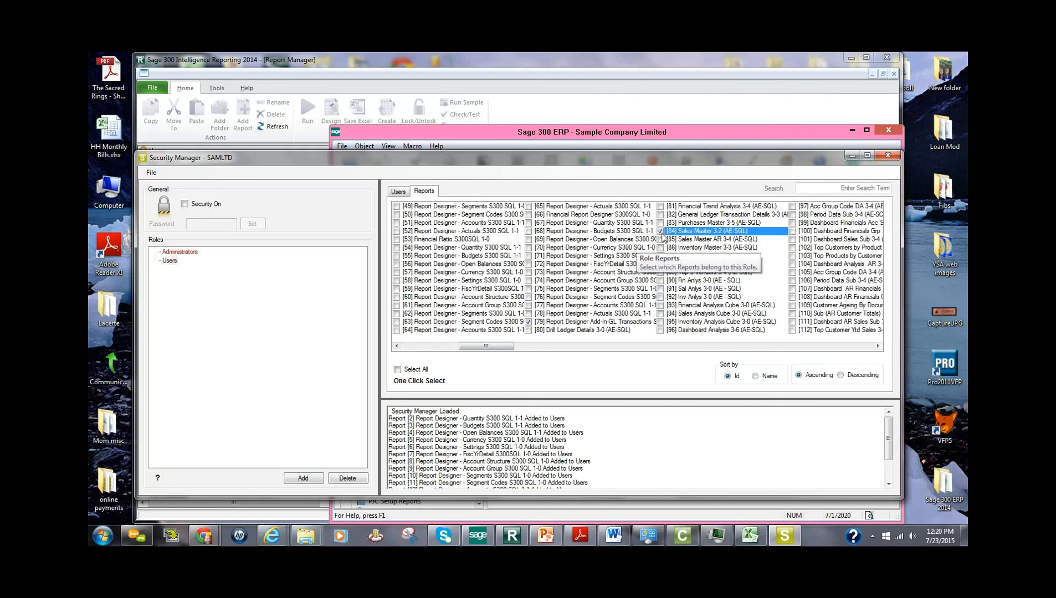
left_click(395, 192)
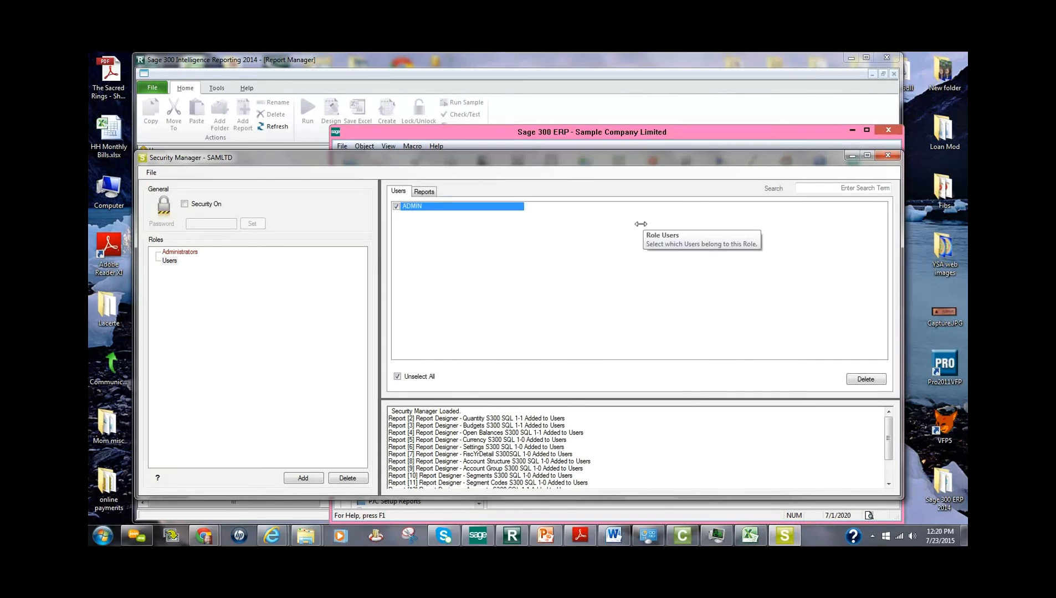
- Leave Security Manager, open Report Viewer from Intelligence Reporting and browse its list of available reports
left_click(888, 155)
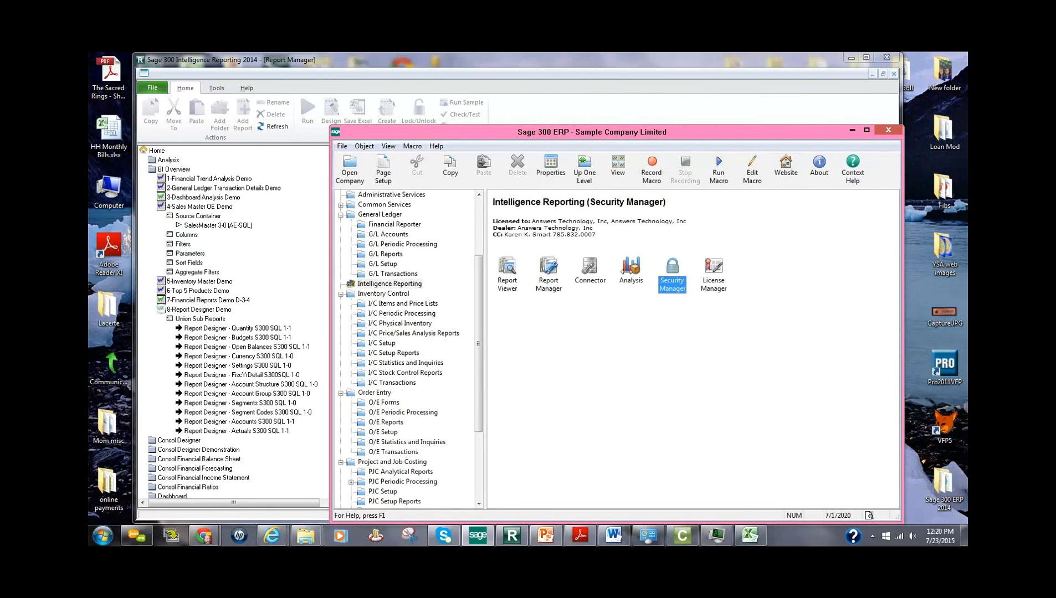
left_click(512, 274)
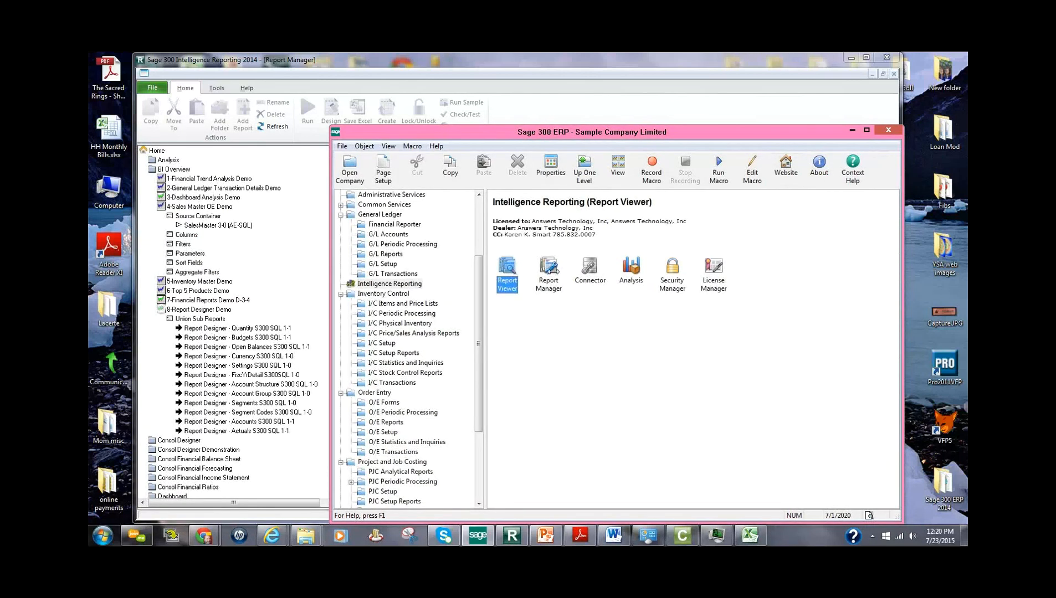
double_click(513, 271)
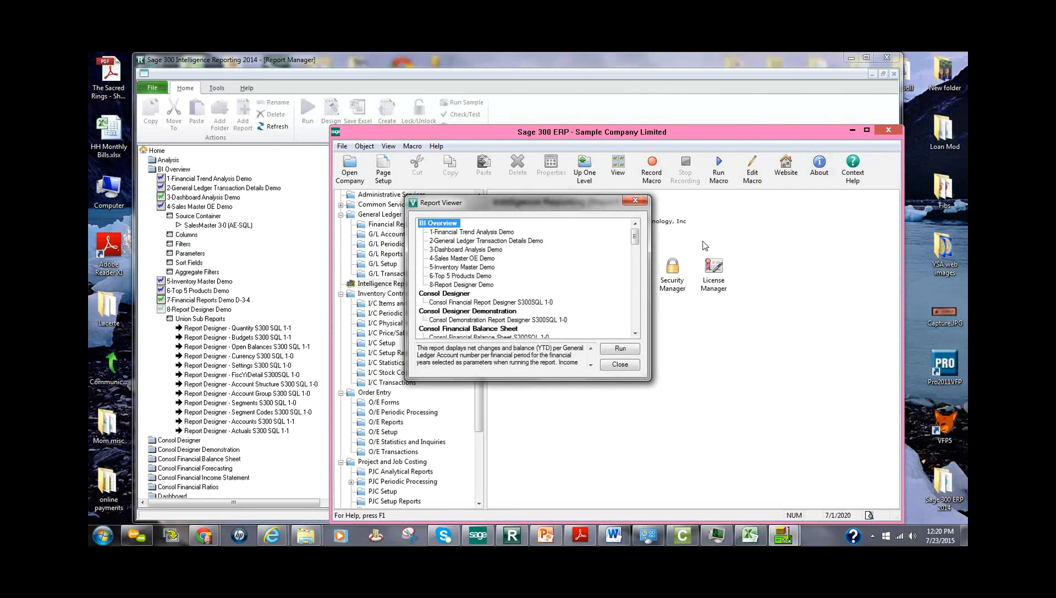
left_click_drag(635, 240, 633, 287)
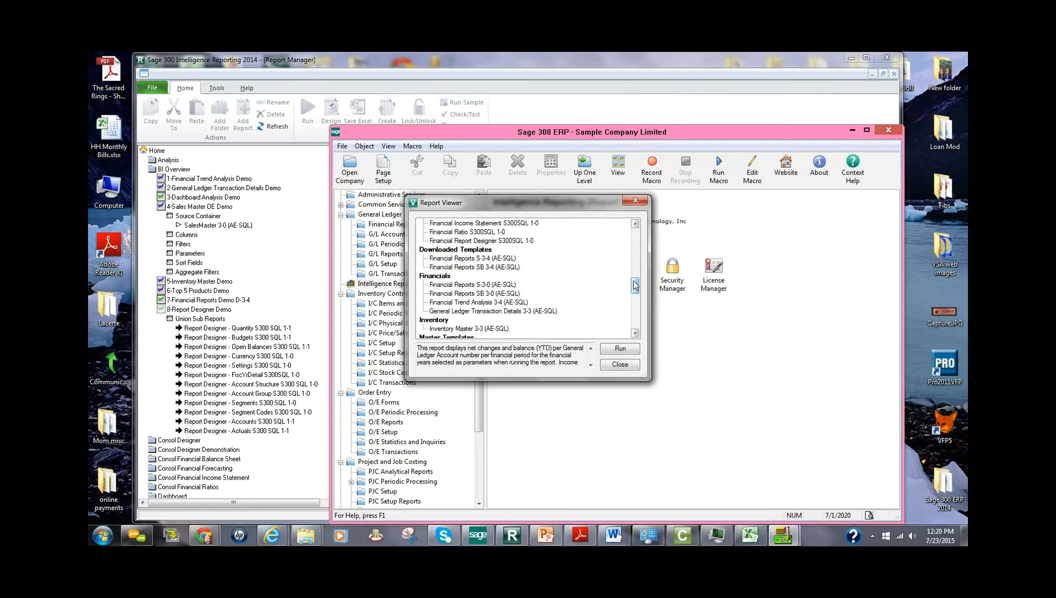
left_click_drag(635, 286, 635, 294)
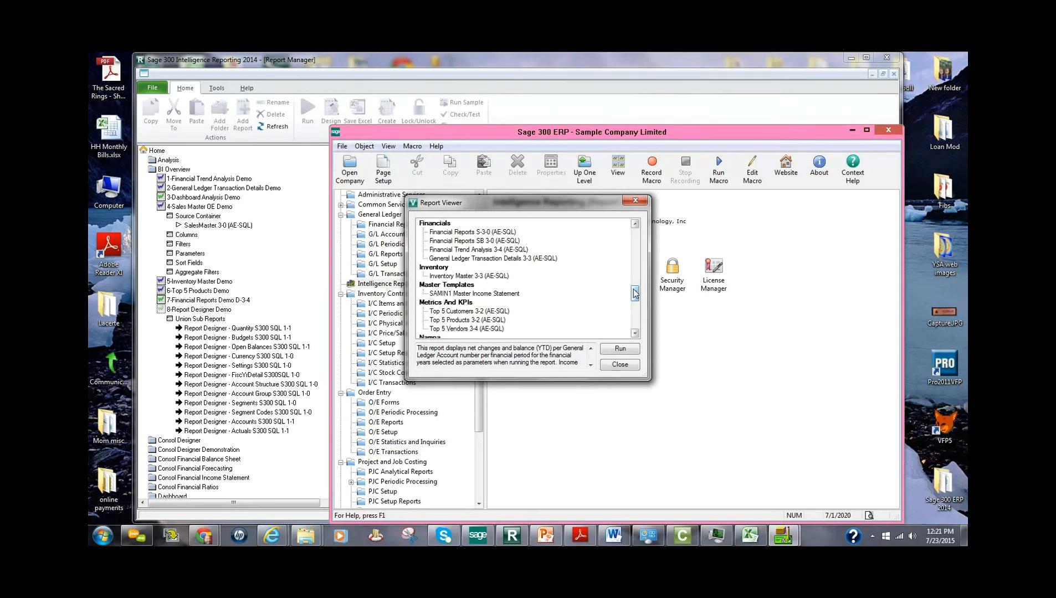
left_click_drag(635, 294, 647, 233)
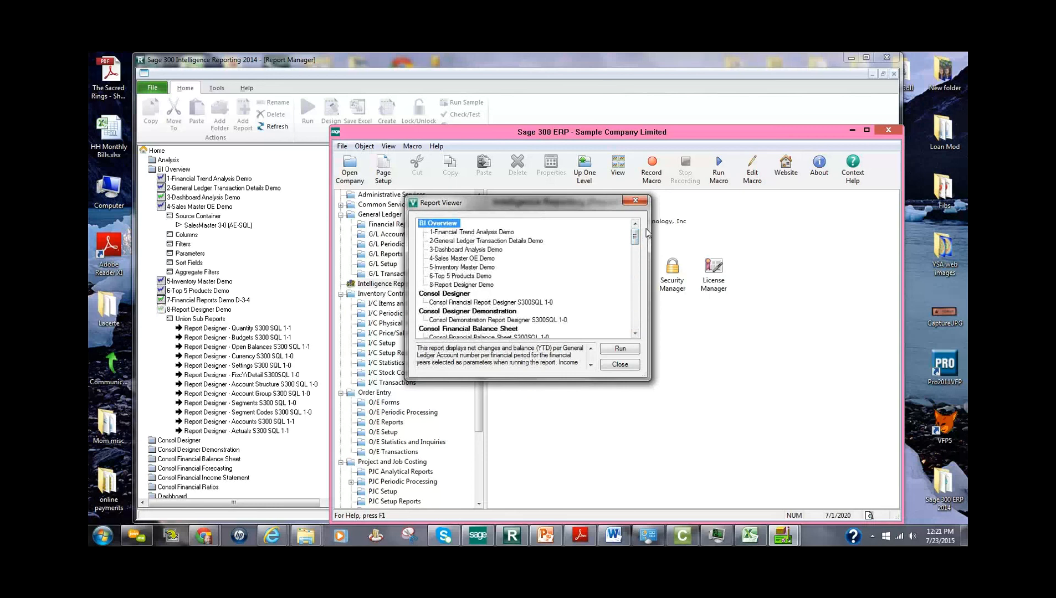
left_click(625, 367)
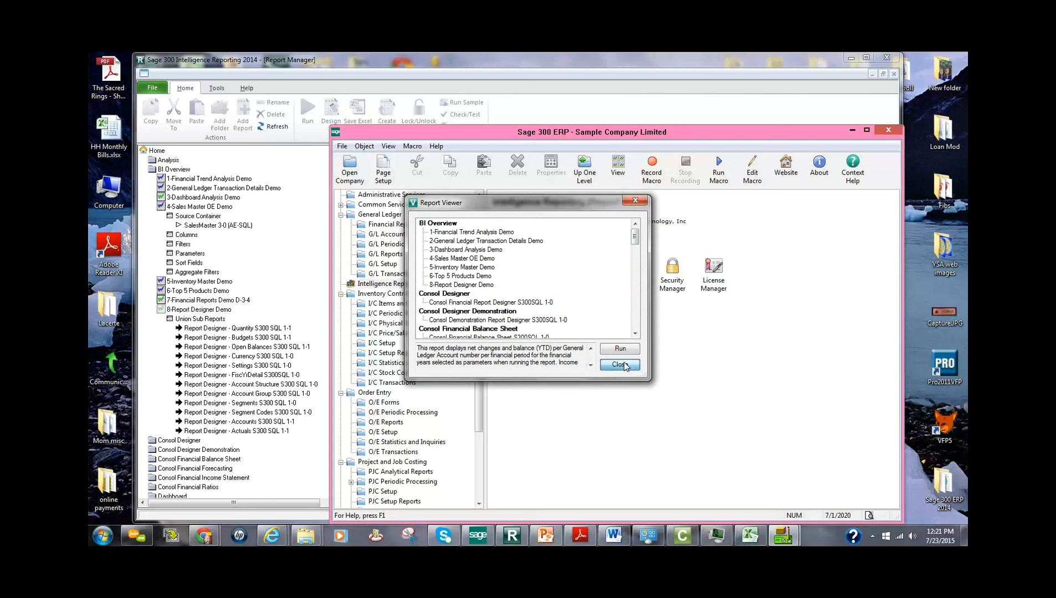
- Switch from Sage 300 ERP to the 8-Report Designer Demo workbook in Excel and add a blank worksheet
left_click(855, 130)
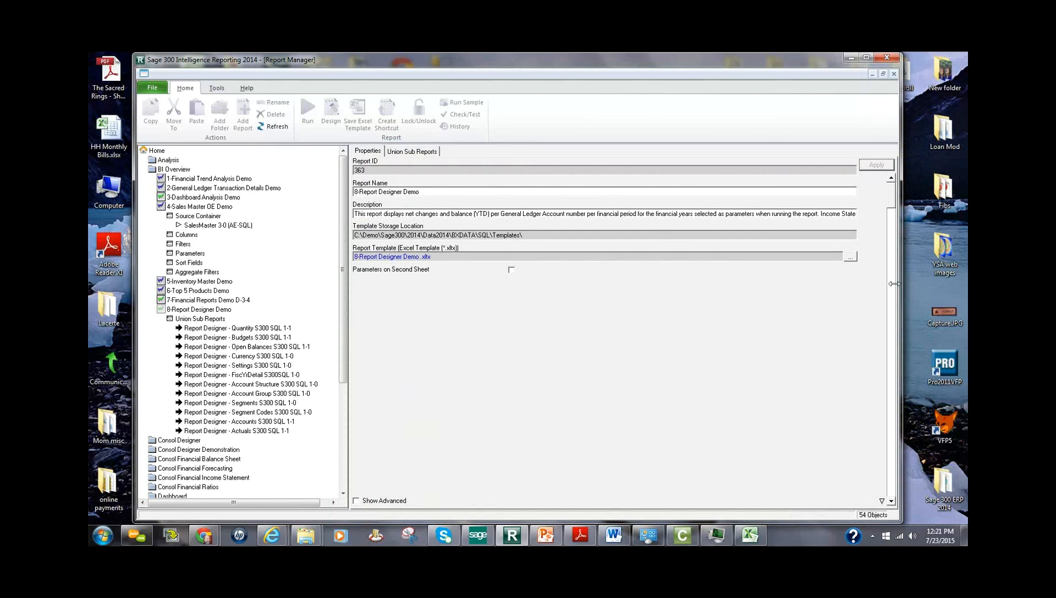
left_click(750, 536)
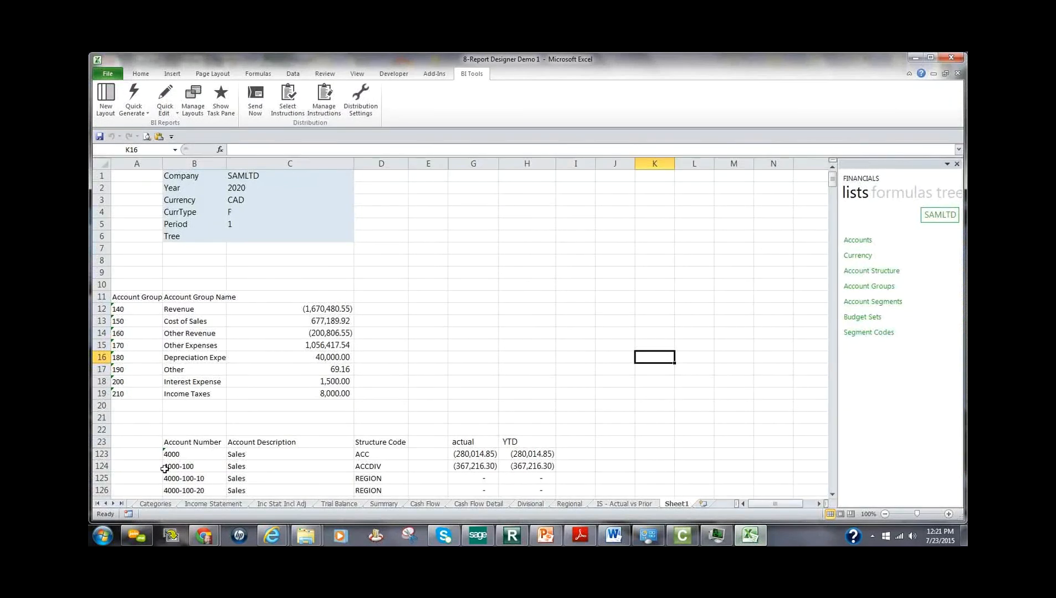
left_click(703, 504)
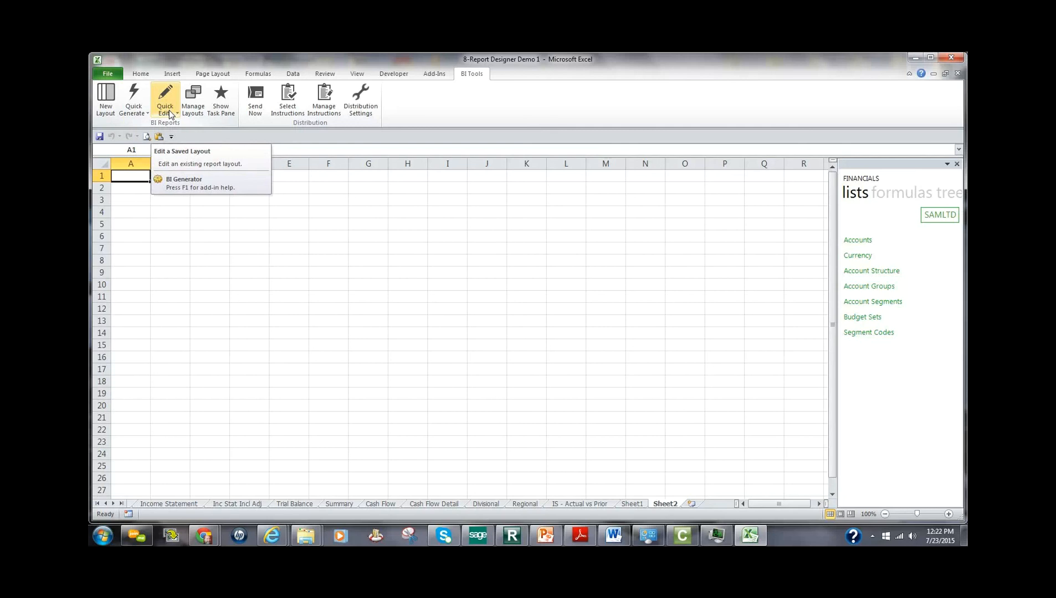
- Open the saved Balance Sheet layout for editing and turn off Show Account Detail
left_click(201, 111)
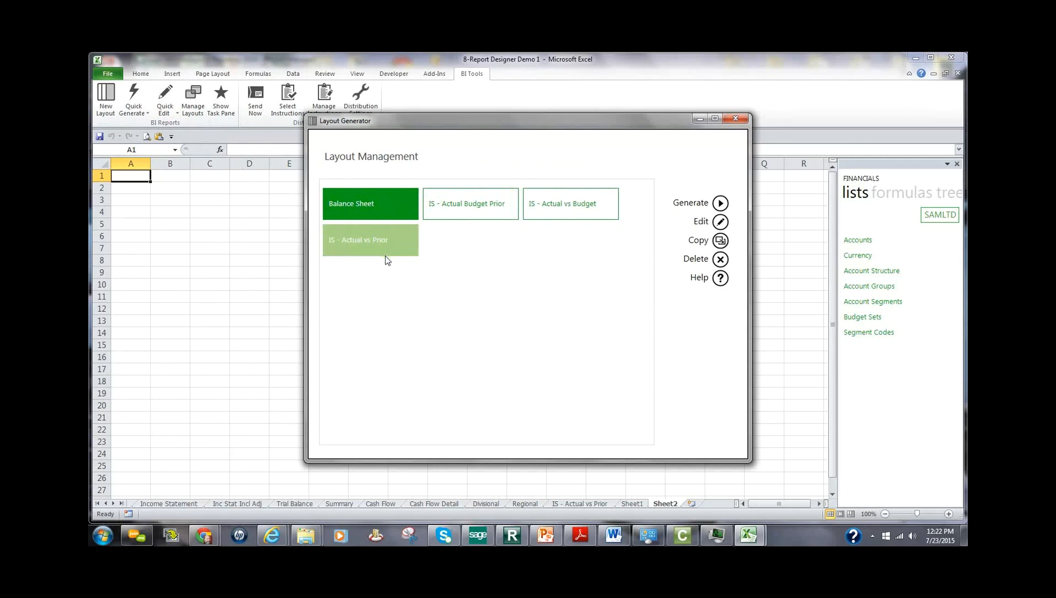
left_click(735, 119)
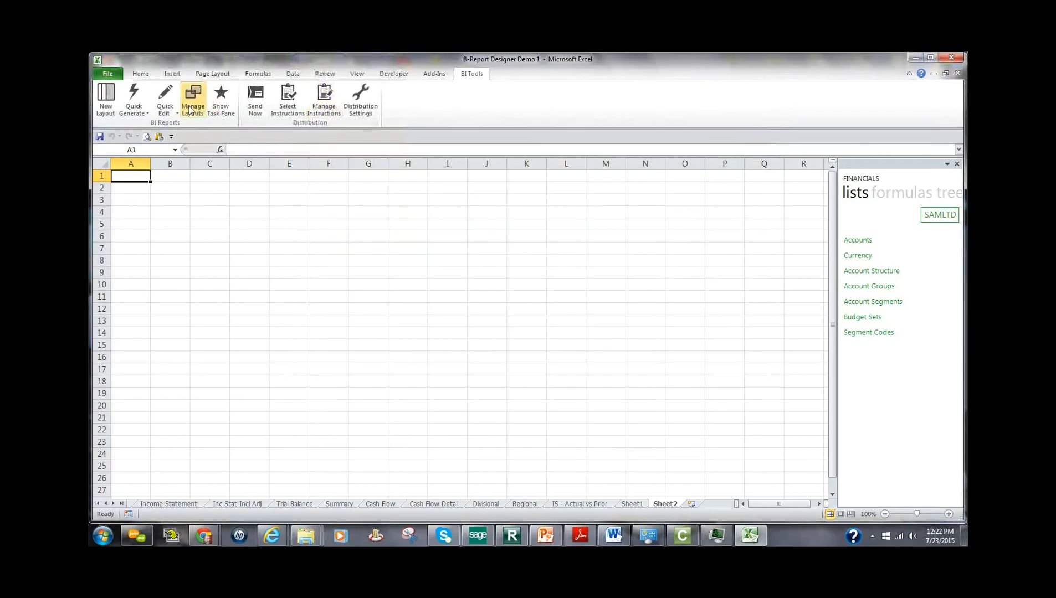
left_click(165, 104)
left_click(165, 104)
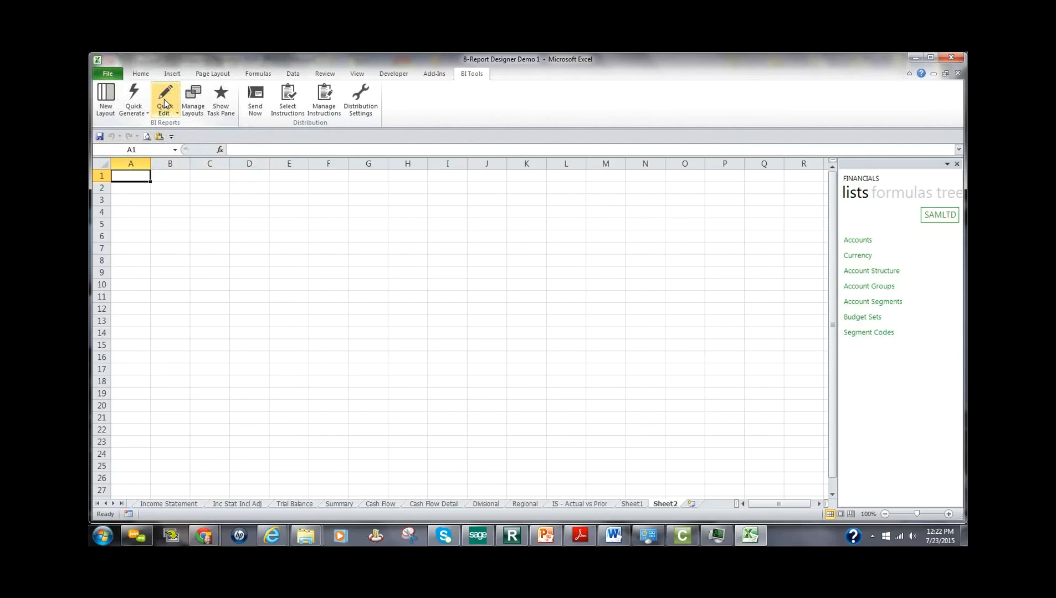
left_click(164, 104)
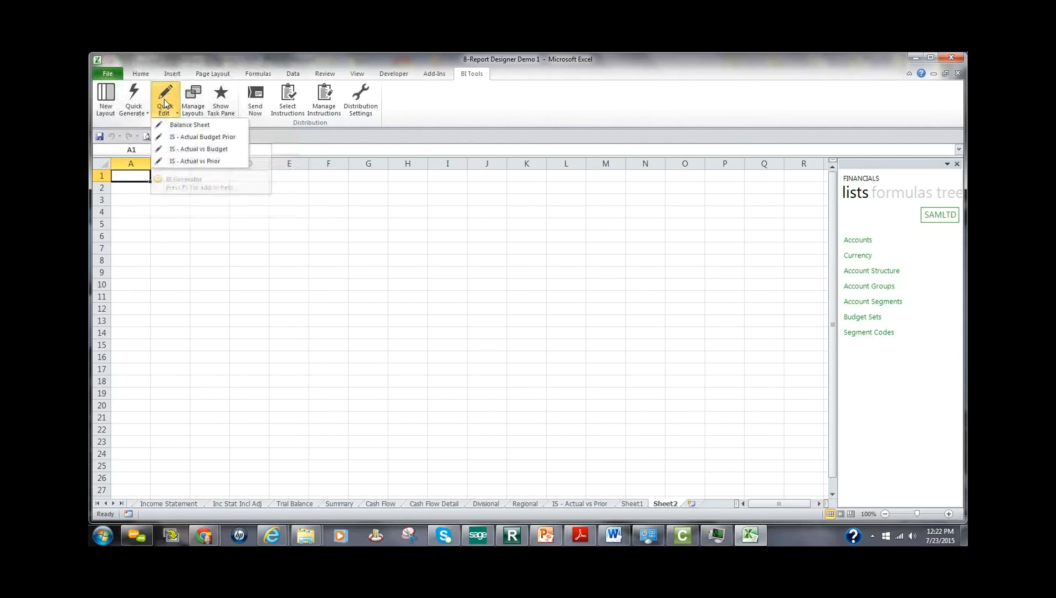
left_click(187, 127)
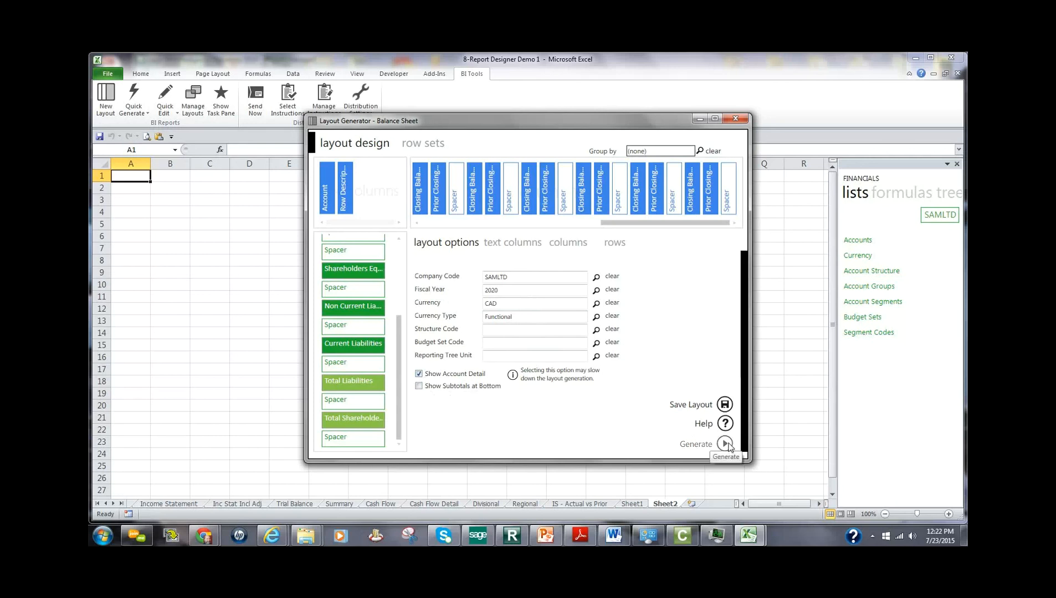
left_click(419, 375)
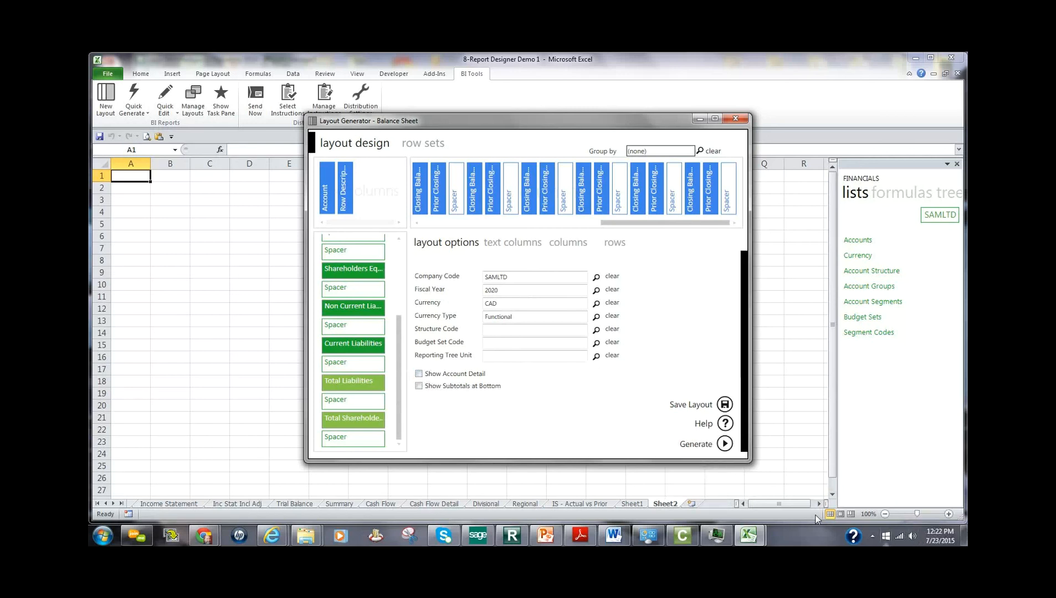
- Move a Closing Balance column ahead of the preceding Prior Closing column, and add a spacer at the end of the layout's columns
left_click(524, 248)
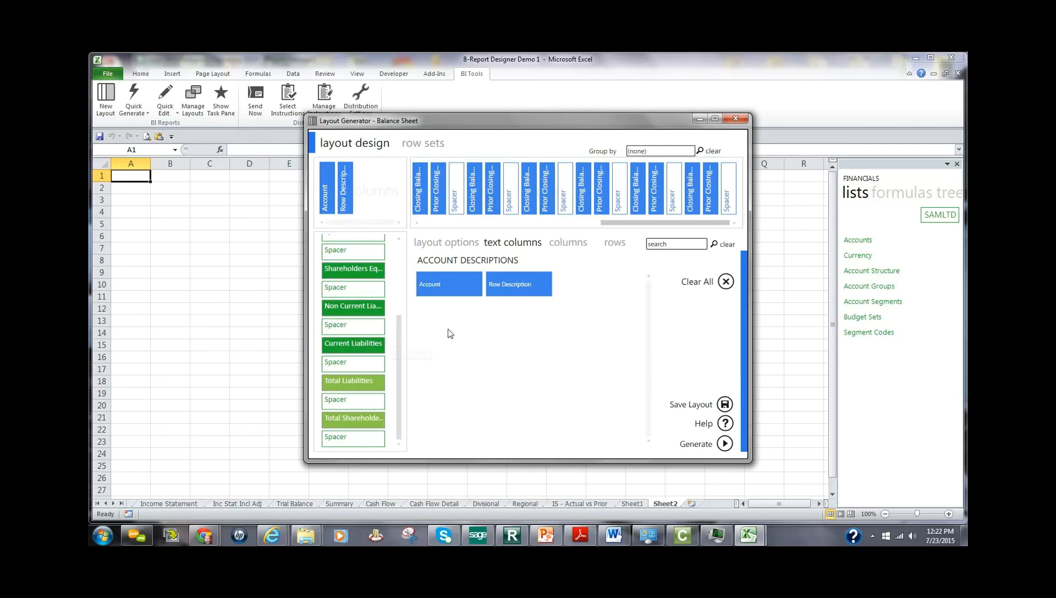
left_click(566, 251)
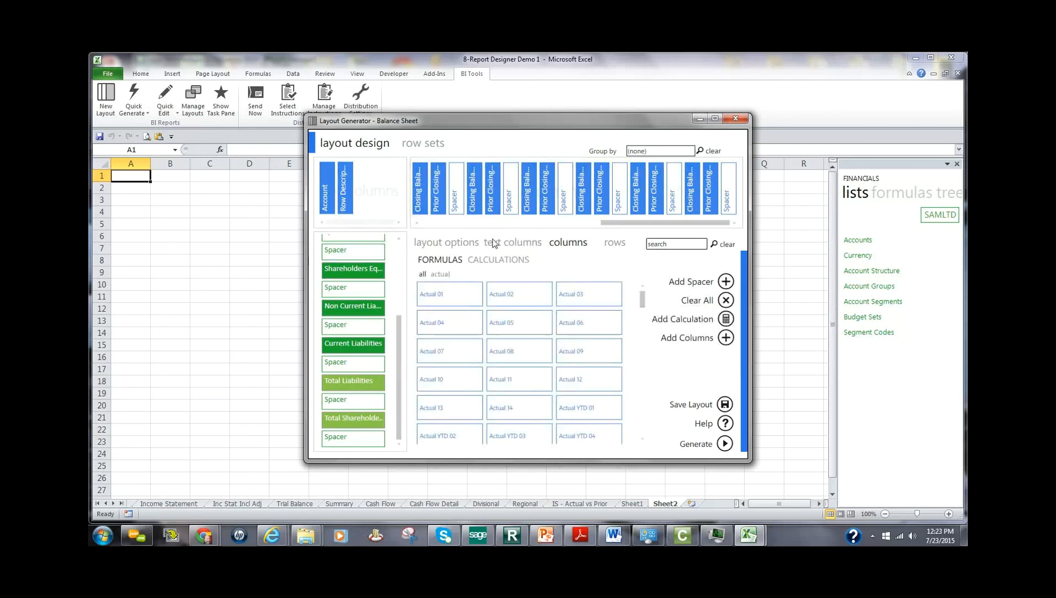
double_click(450, 294)
left_click_drag(674, 226, 394, 235)
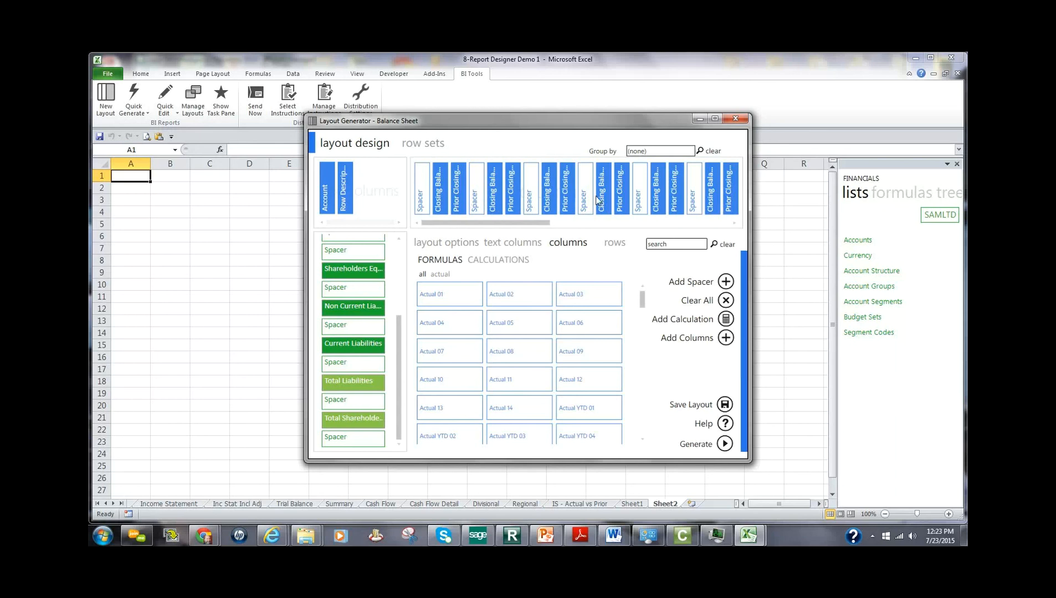
left_click_drag(604, 199, 569, 205)
left_click_drag(565, 207, 592, 233)
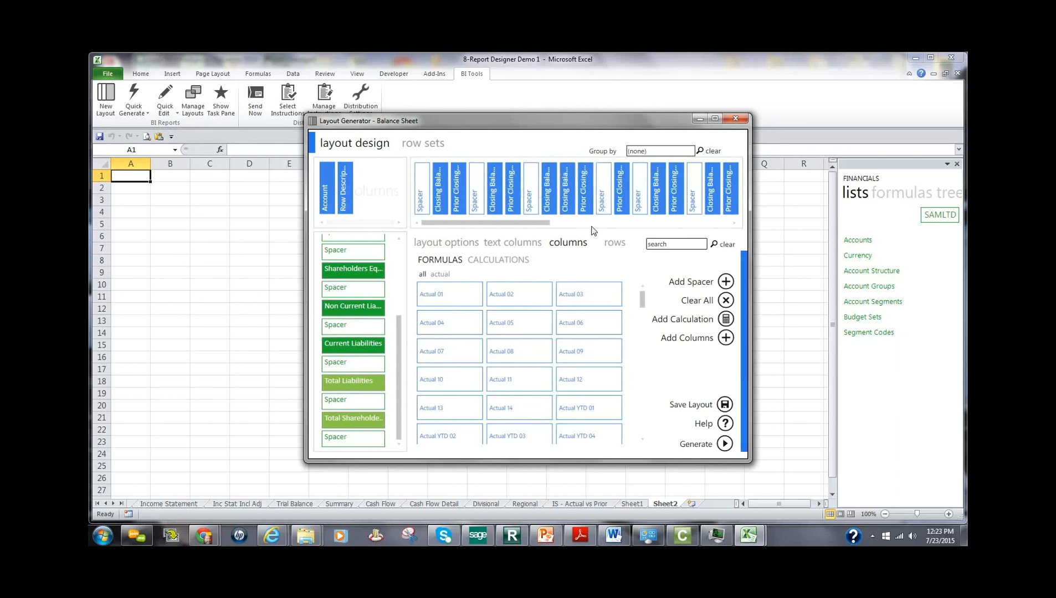
left_click(726, 282)
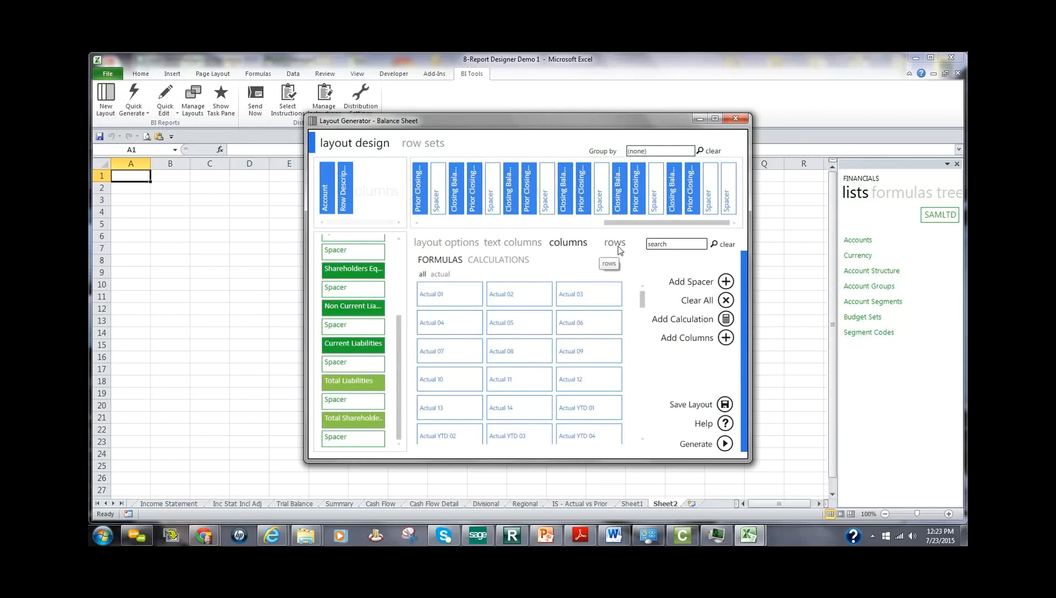
- Open the Balance Sheet row set, examine the account rule previews for Non Current Assets and Current Assets, and leave without saving
left_click(420, 146)
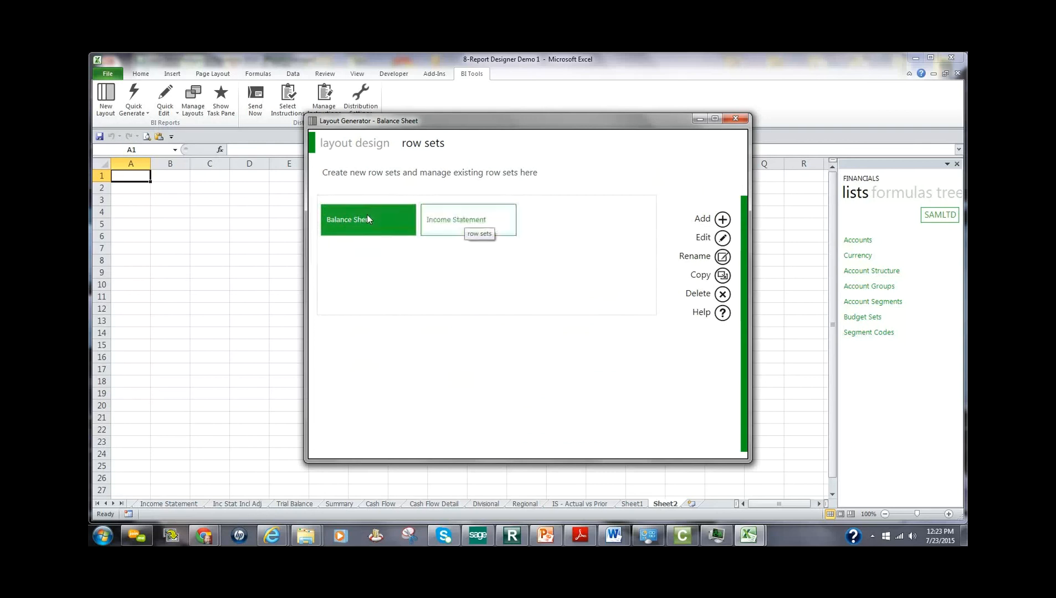
left_click(715, 240)
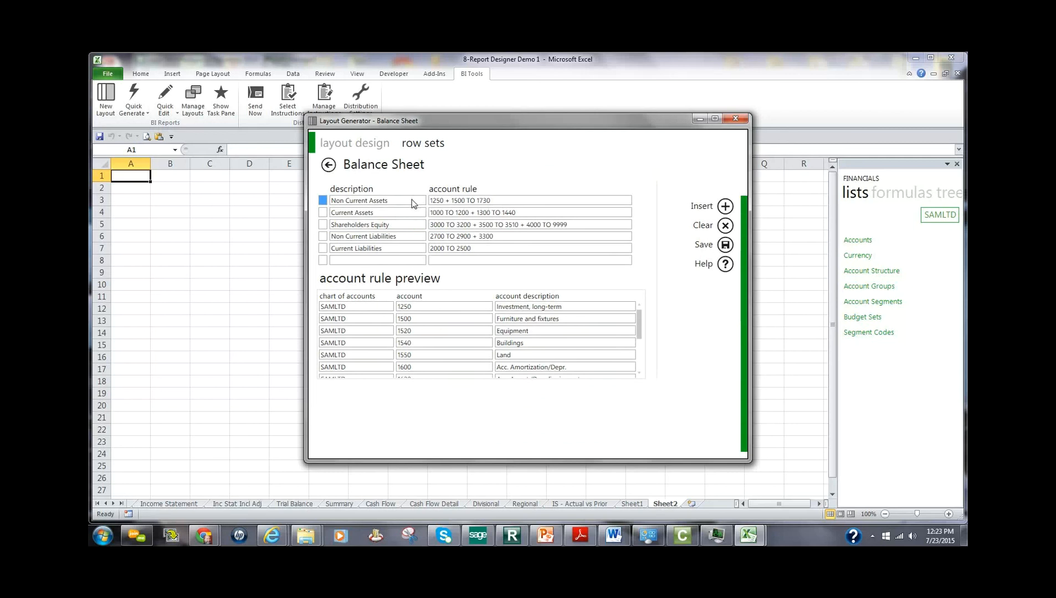
mouse_move(639, 324)
left_mouse_down()
mouse_move(642, 371)
mouse_move(647, 319)
left_mouse_up()
left_click(390, 212)
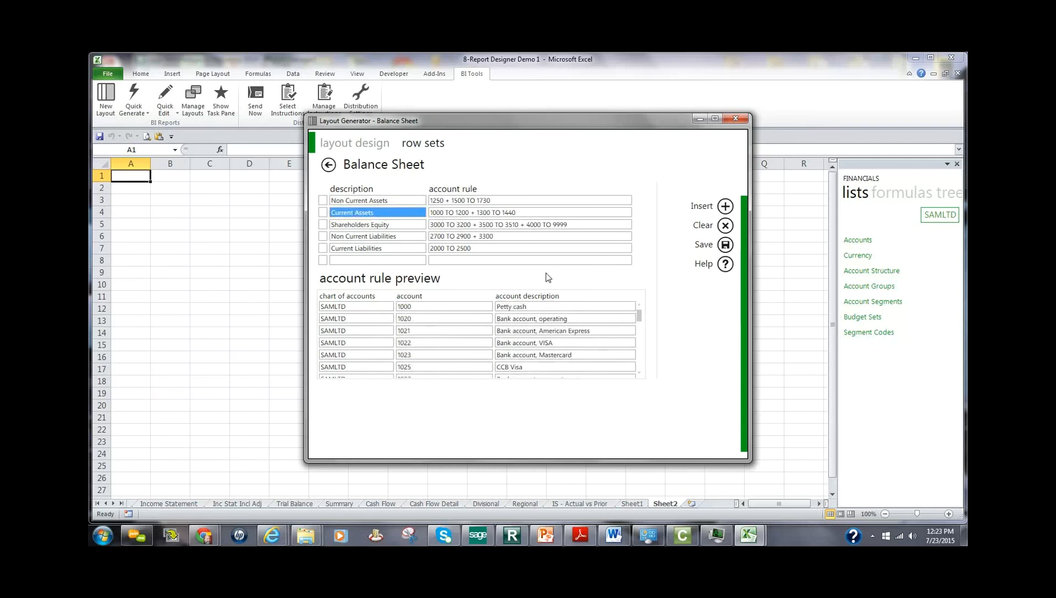
scroll(641, 322, "down", 5)
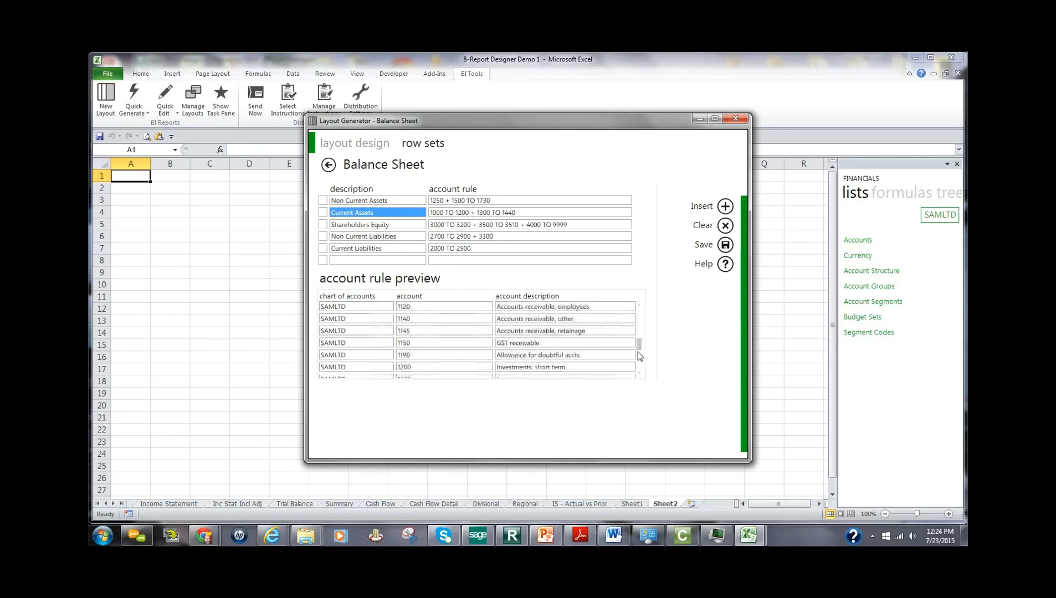
scroll(637, 333, "up", 5)
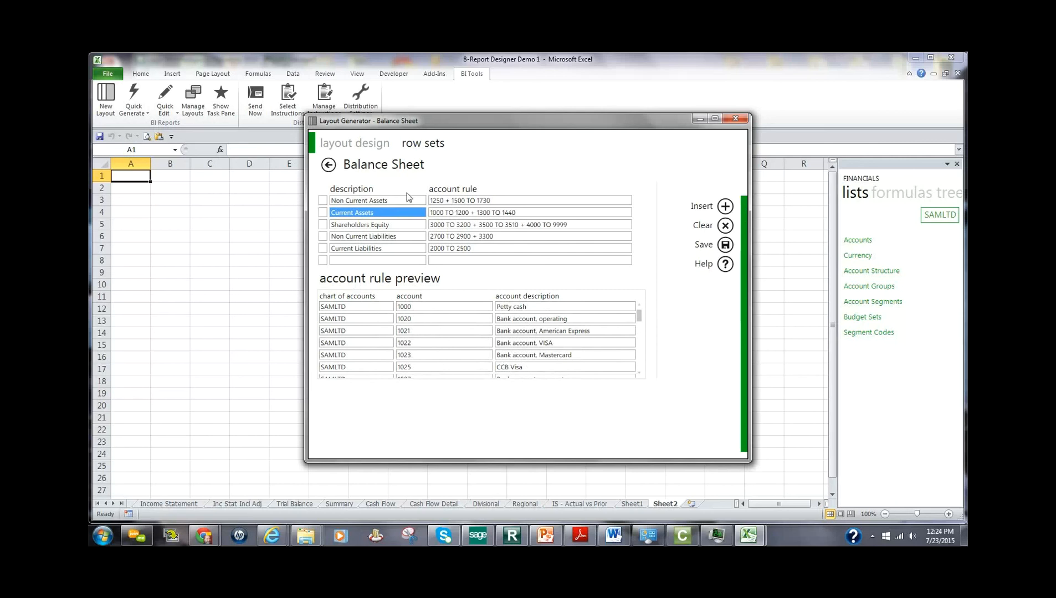
left_click(334, 170)
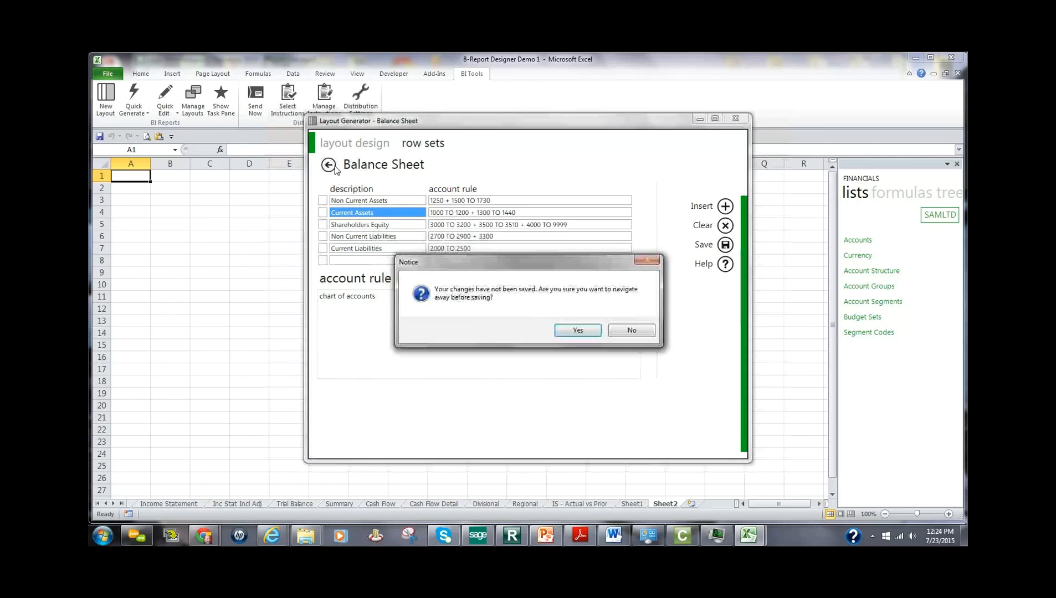
left_click(590, 331)
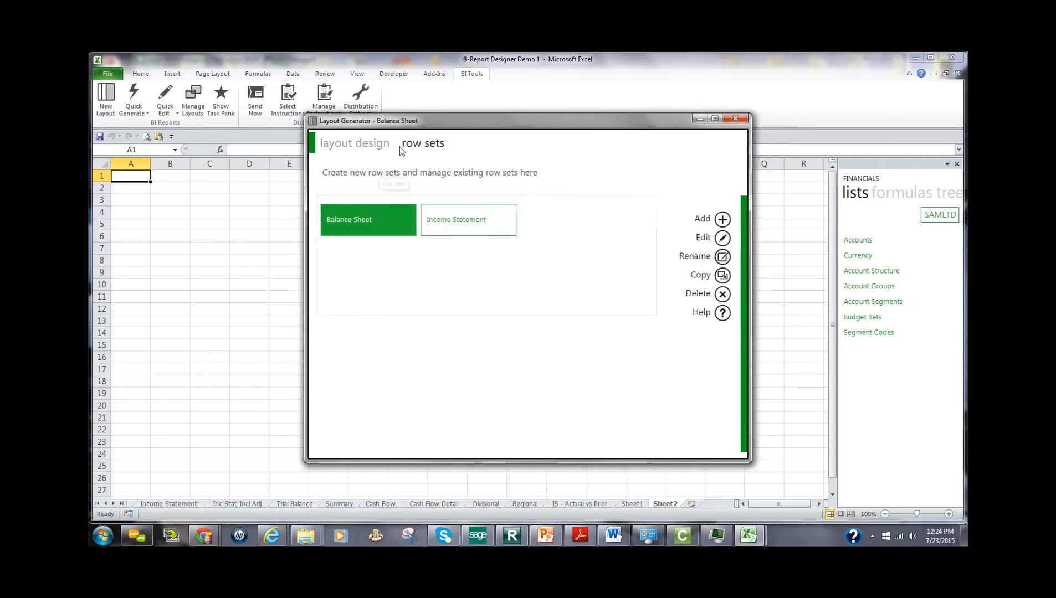
- Add the VarYTD - ActPrior calculation to the layout's columns, place it between a spacer and a Closing Balance column, and move a nearby spacer closer to it
left_click(363, 145)
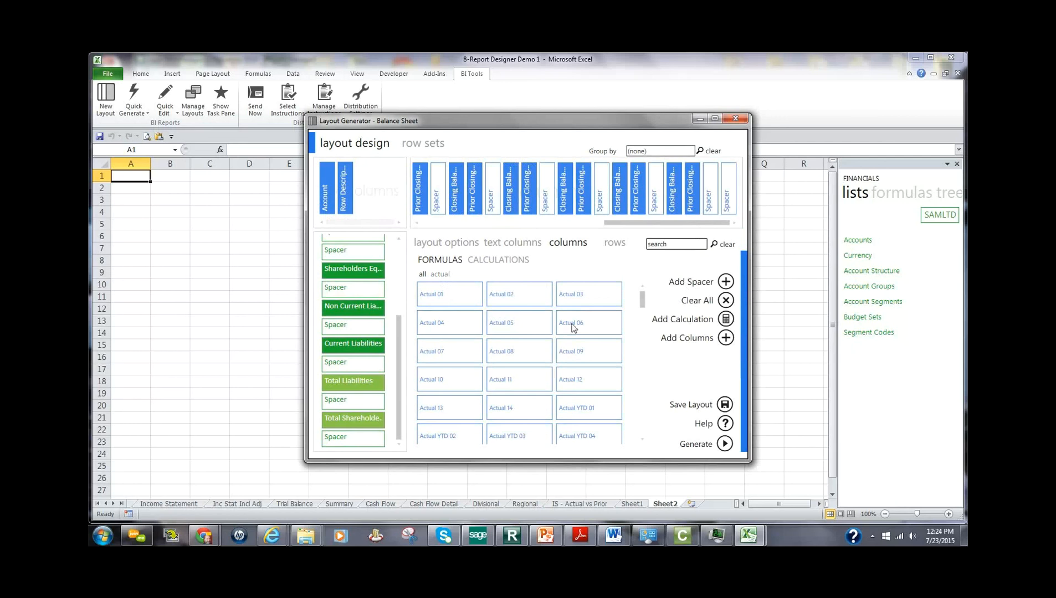
left_click_drag(643, 301, 656, 280)
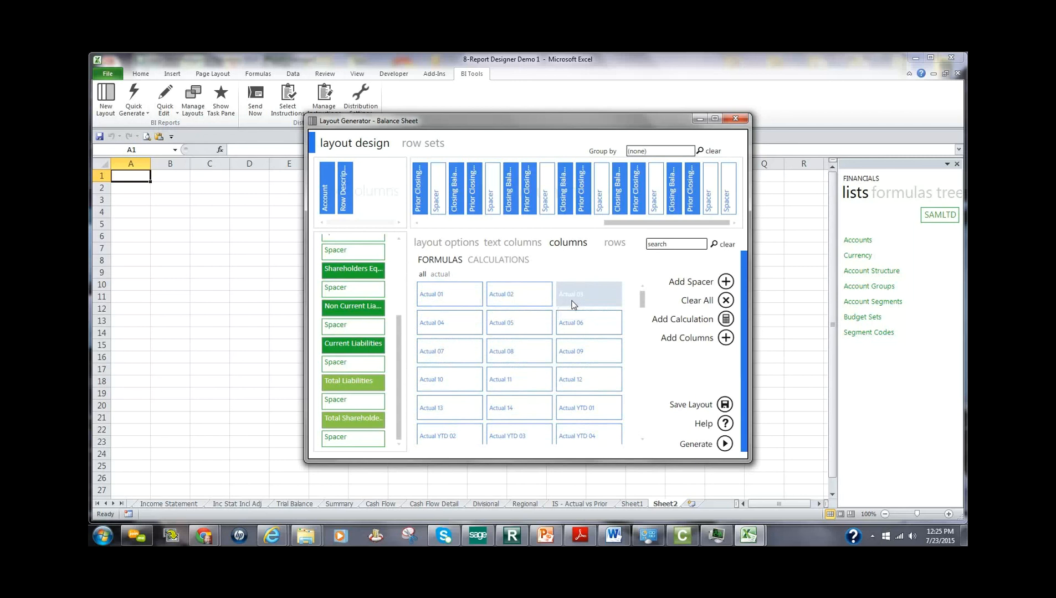
left_click(508, 260)
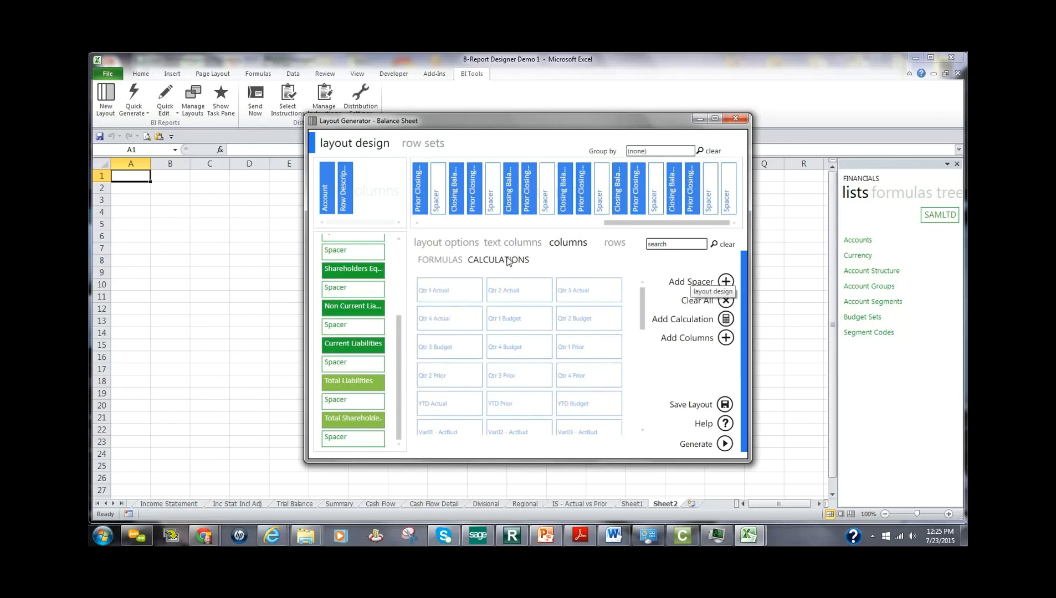
left_click_drag(644, 319, 646, 430)
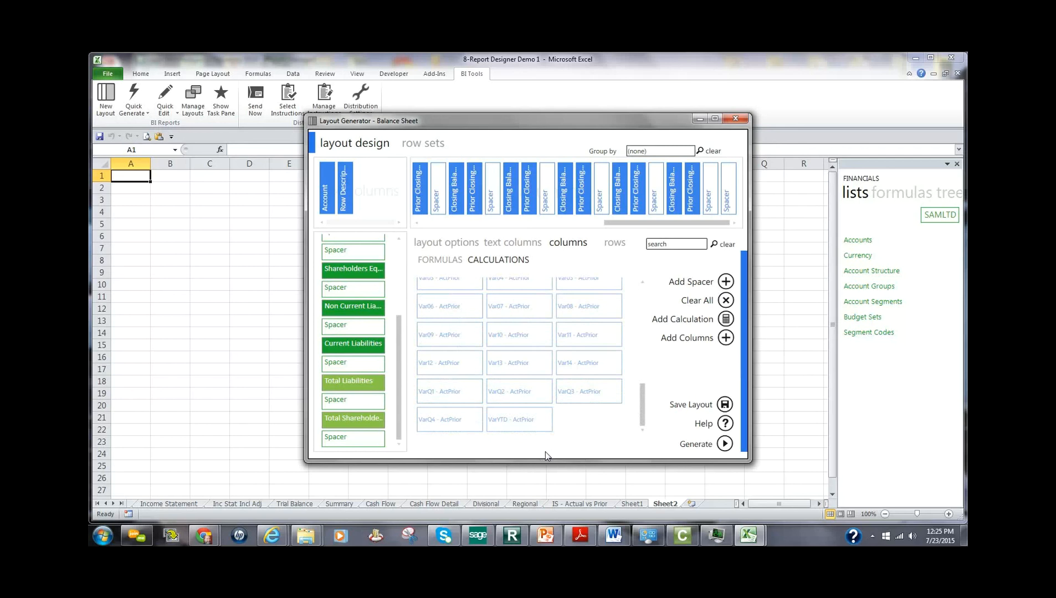
left_click(525, 423)
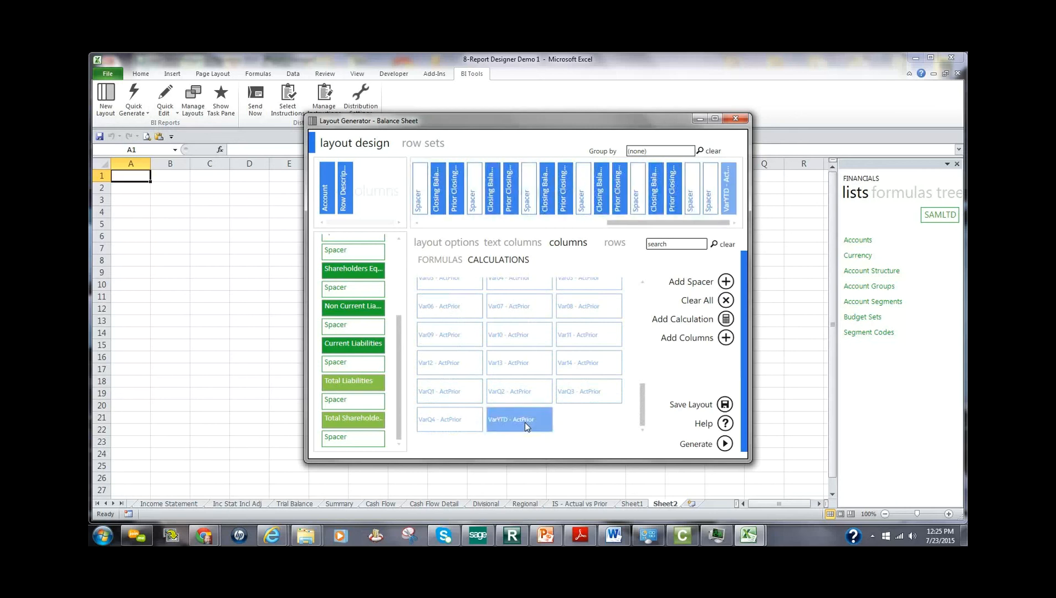
left_click_drag(728, 188, 497, 190)
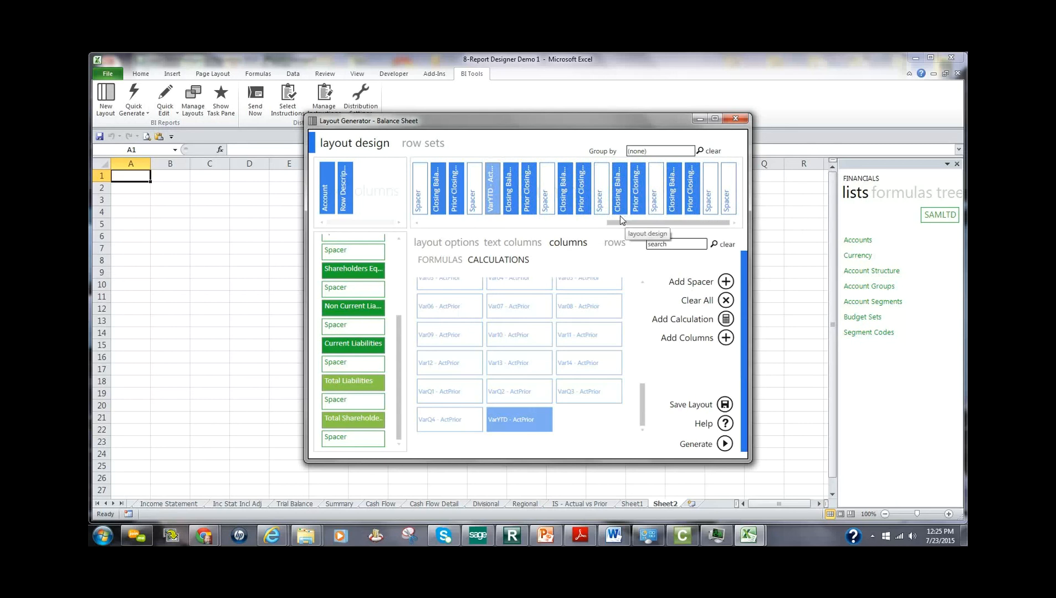
left_click_drag(602, 197, 527, 200)
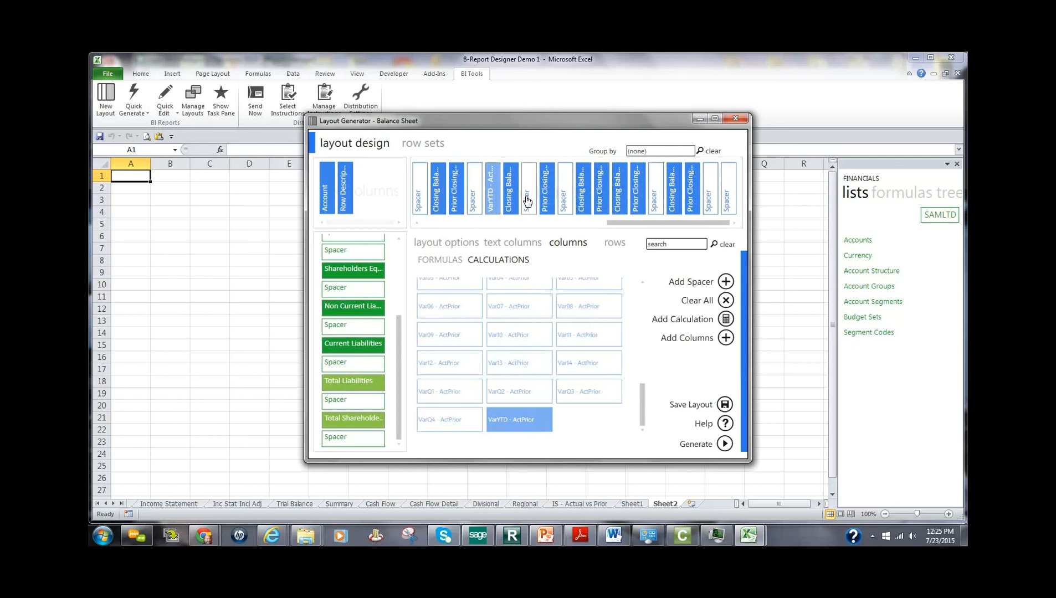
- Close the Balance Sheet layout generator and review the Company, Currency and Currency Type parameters on the Cash Flow sheet
left_click(737, 119)
left_click(549, 335)
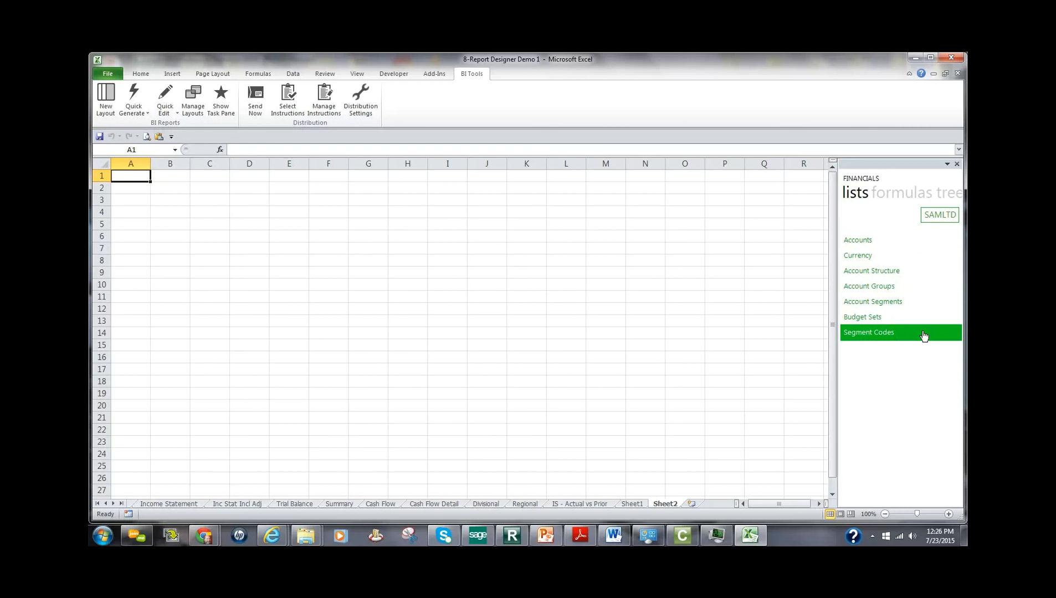
left_click(379, 504)
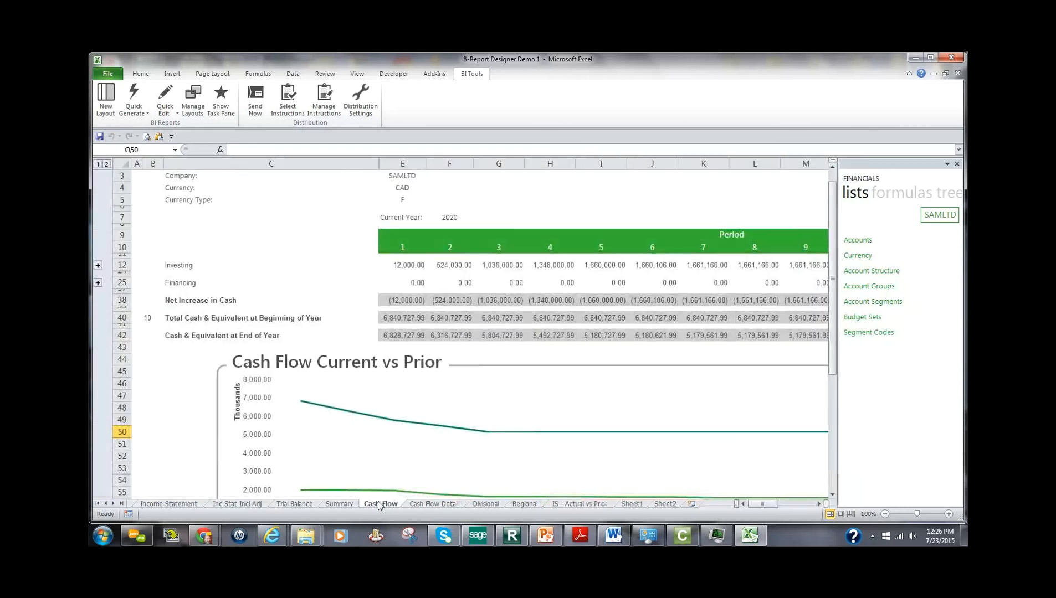
scroll(280, 317, "up", 1)
left_click_drag(175, 213, 397, 235)
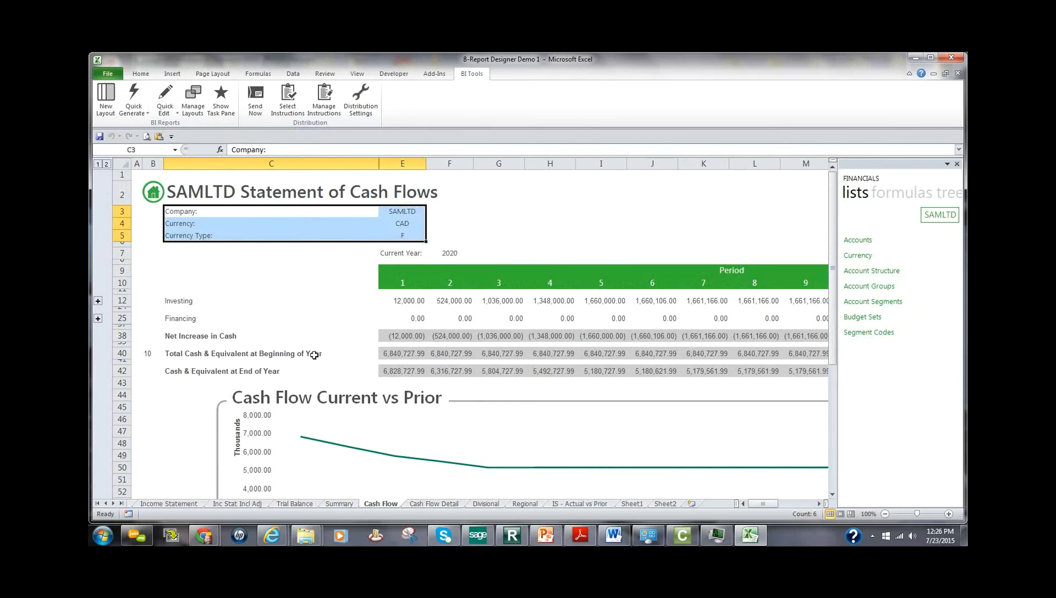
- Examine the year, period, company and currency parameters on the Inc Stat Incl Adj sheet, plus the period 2 Cost of Sales formula
left_click(244, 505)
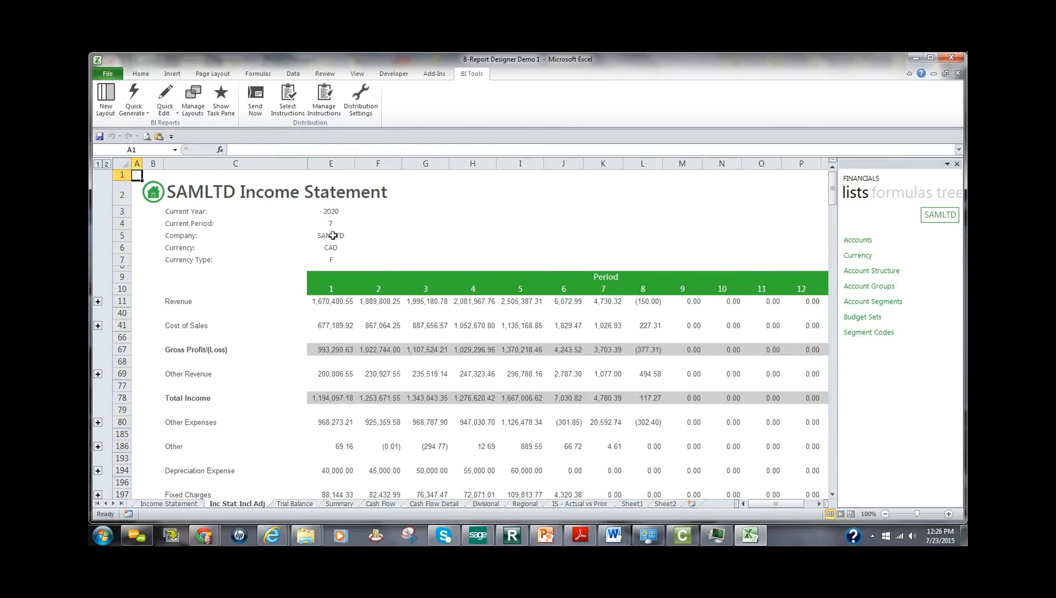
left_click(331, 249)
left_click(331, 260)
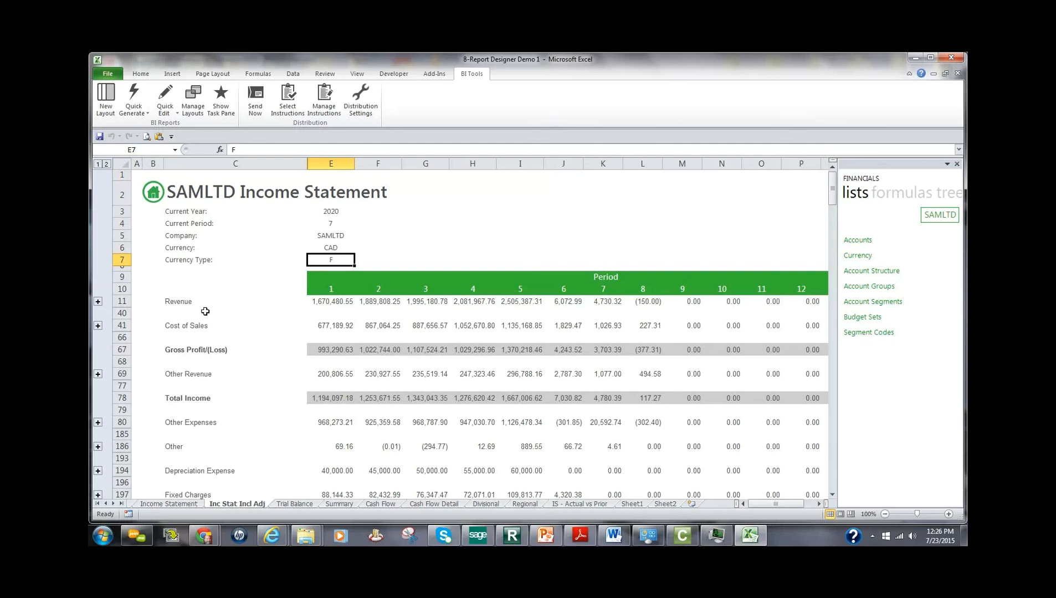
left_click_drag(177, 216, 332, 261)
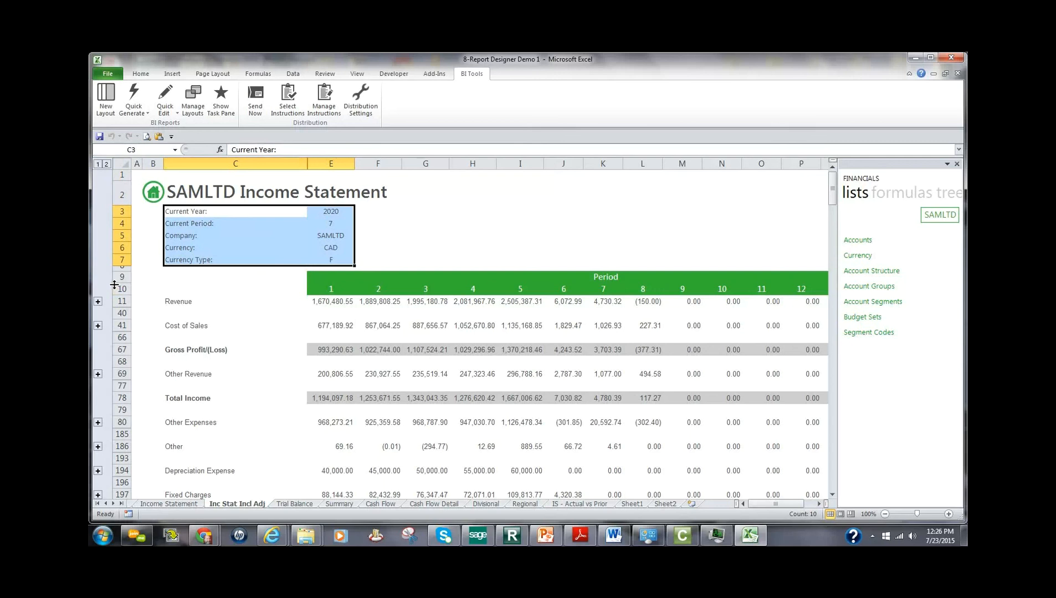
left_click(386, 331)
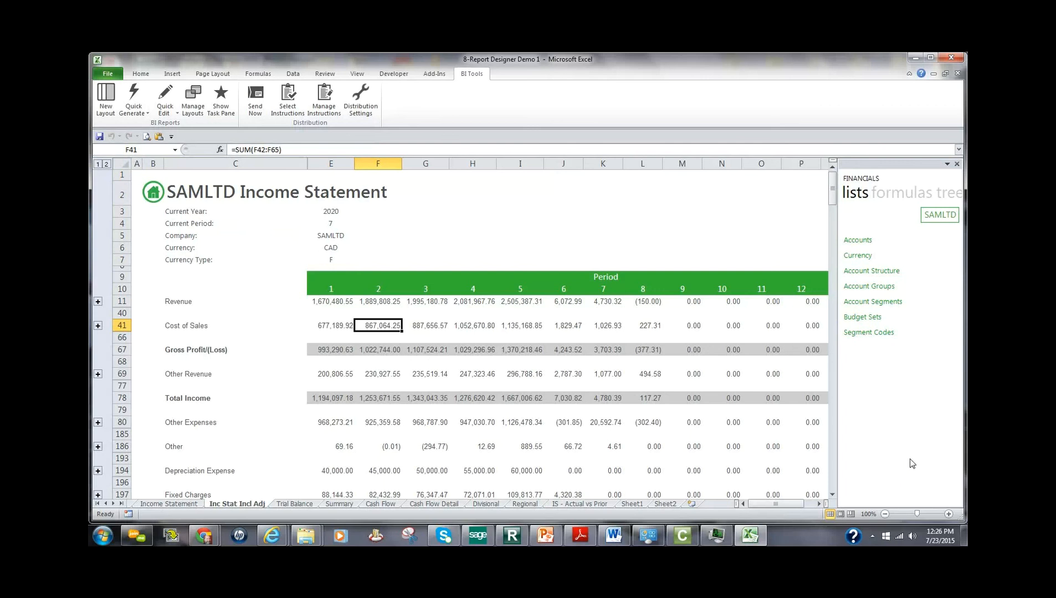
- Close the Report Designer demo workbook and minimize Report Manager to reveal the desktop
left_click(957, 57)
left_click(571, 332)
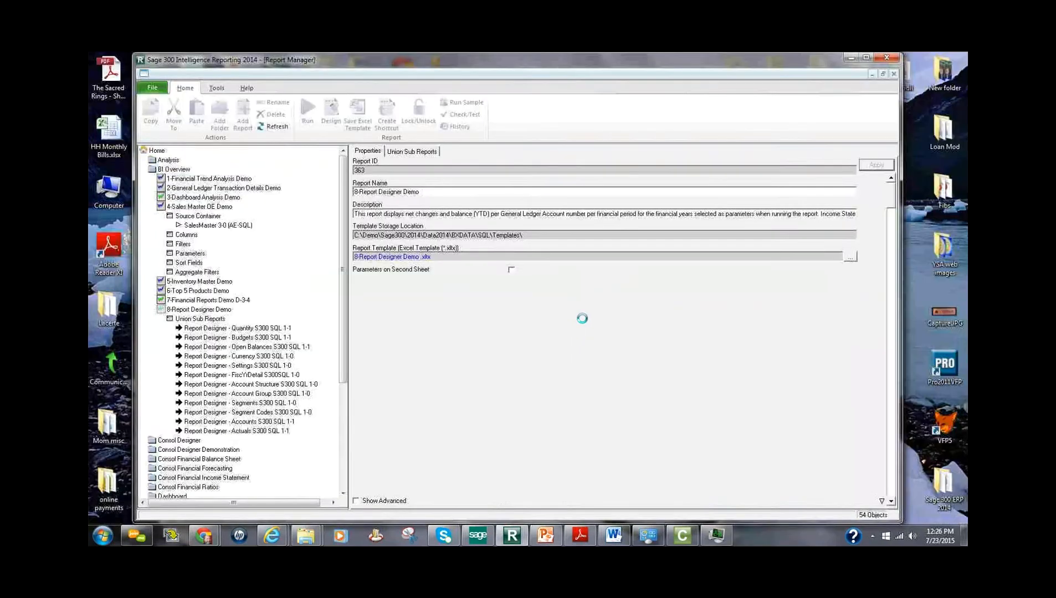
left_click(848, 58)
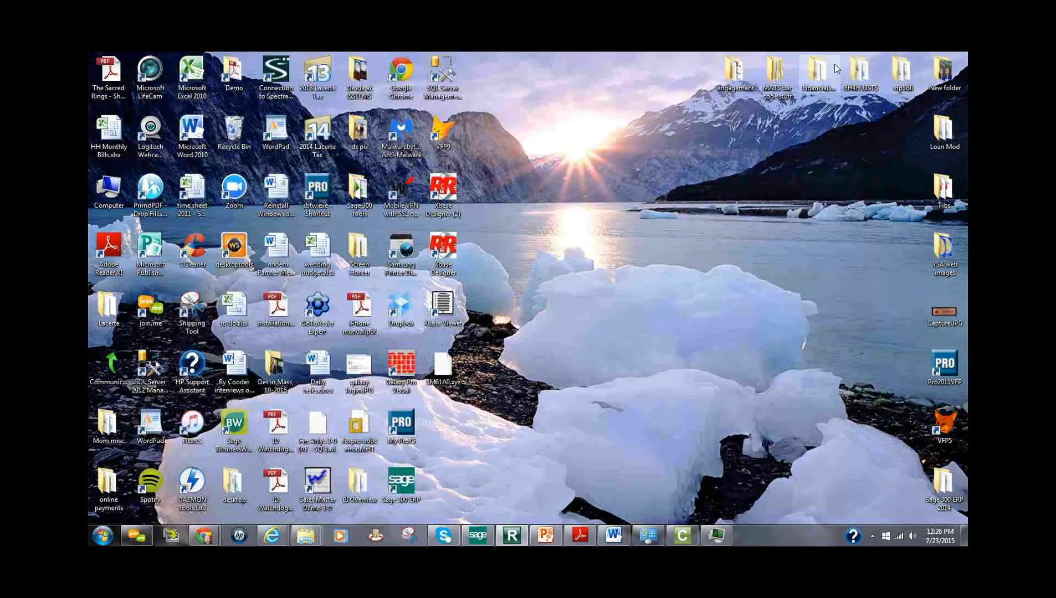
- Switch to the Sage Business Intelligence Overview presentation in PowerPoint and start the slide show from the "Here to Help!" slide
left_click(545, 536)
left_click(195, 363)
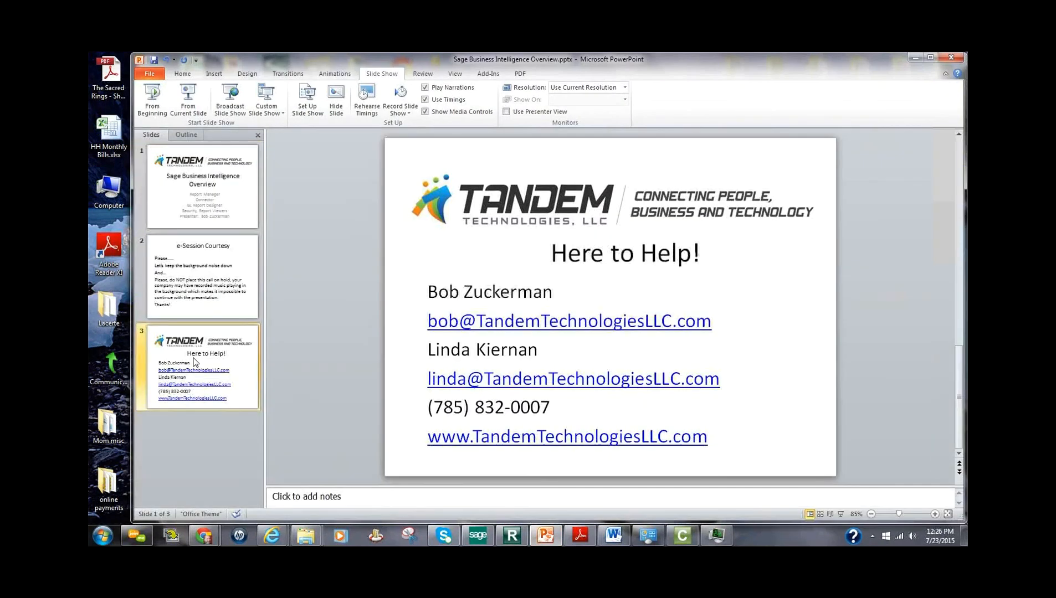
left_click(188, 97)
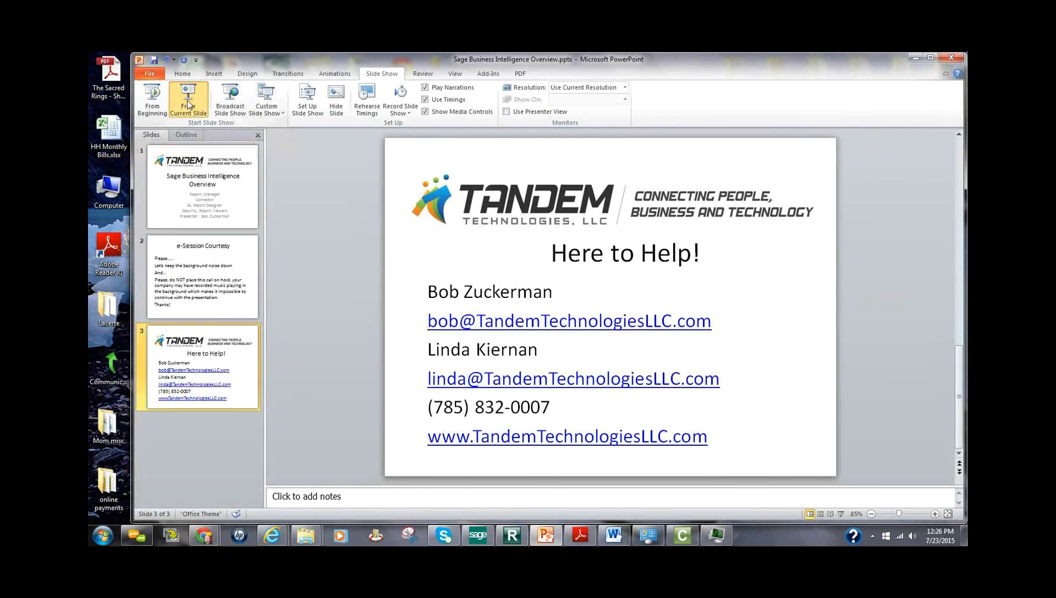